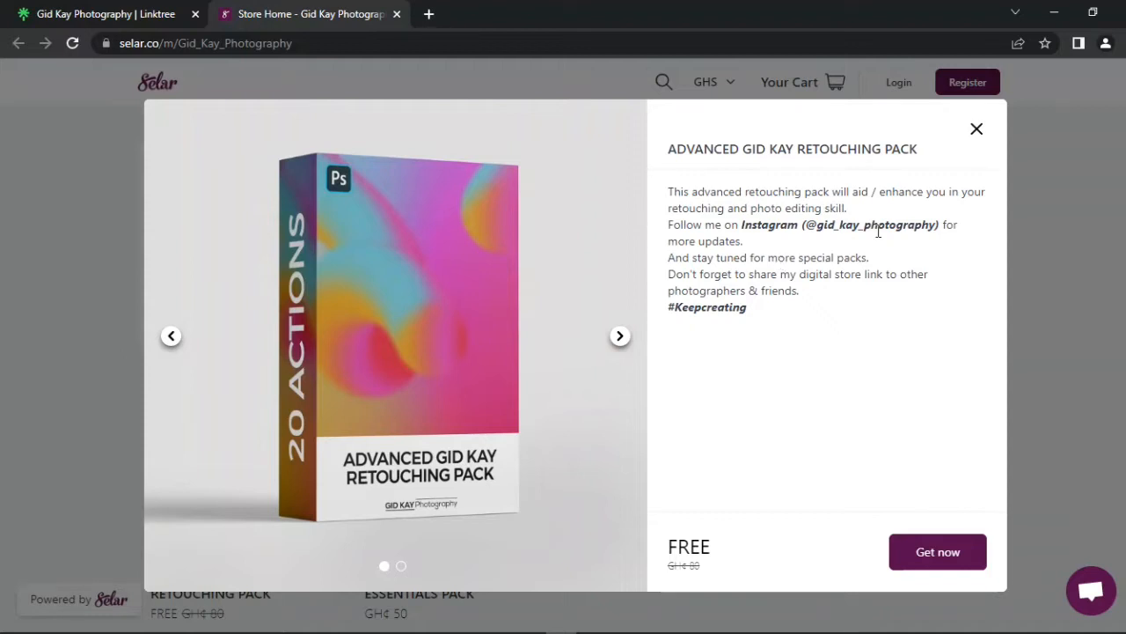
Step: Get the free ADVANCED GID KAY RETOUCHING PACK and complete checkout with the buyer's full name and e-mail
{"action": "left_click", "coordinate": [620, 337]}
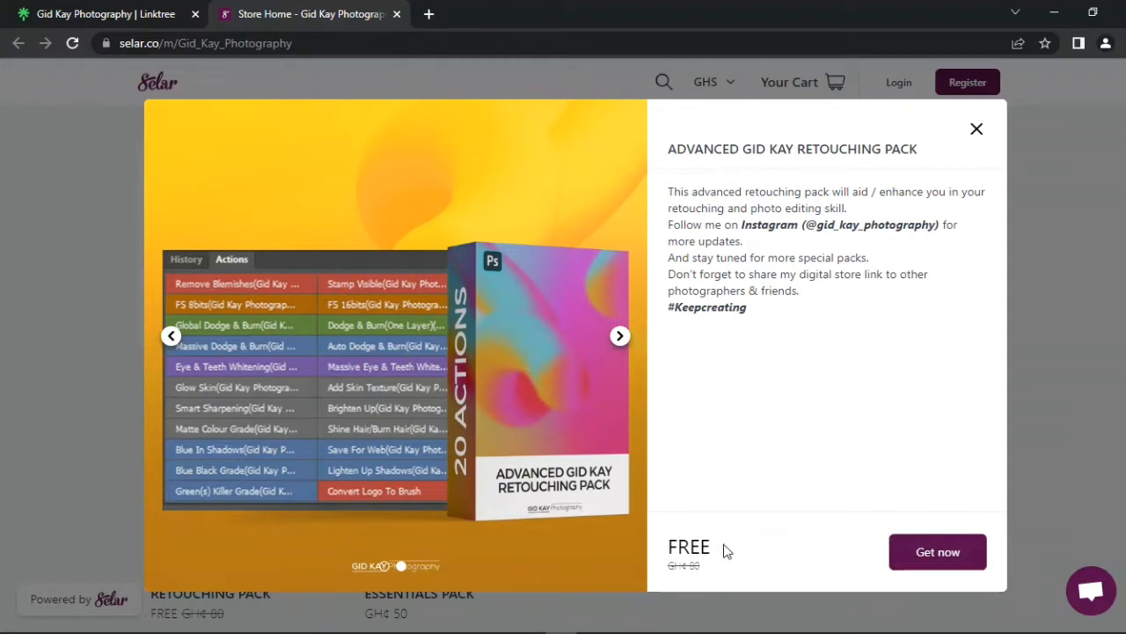
{"action": "left_click", "coordinate": [922, 551]}
{"action": "left_click", "coordinate": [789, 203]}
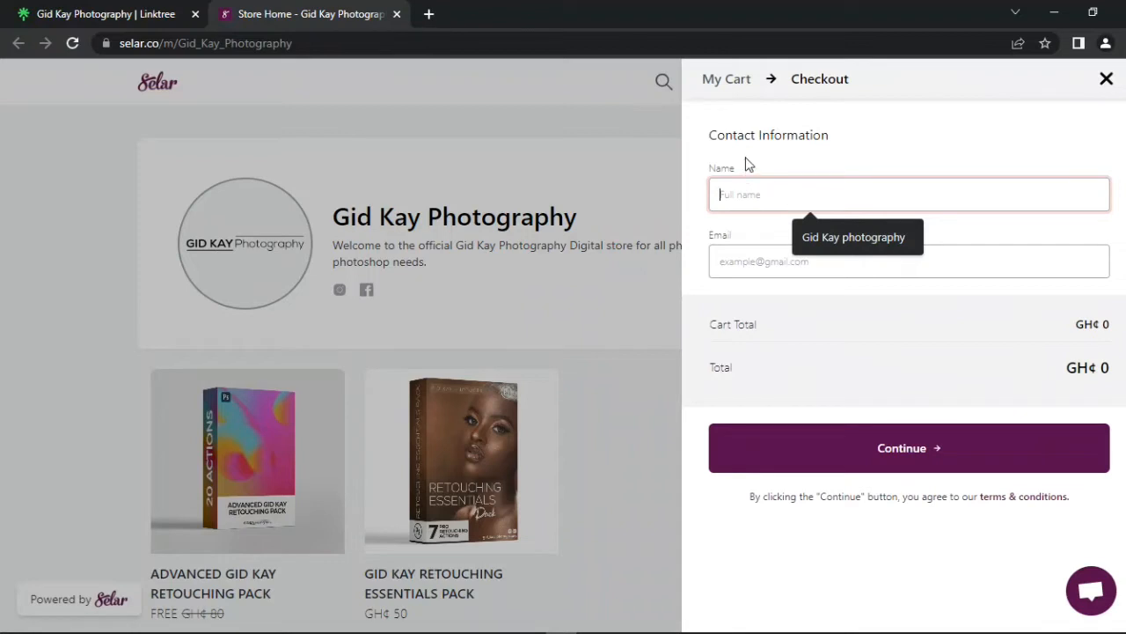
{"action": "left_click", "coordinate": [747, 259]}
{"action": "left_click", "coordinate": [751, 202]}
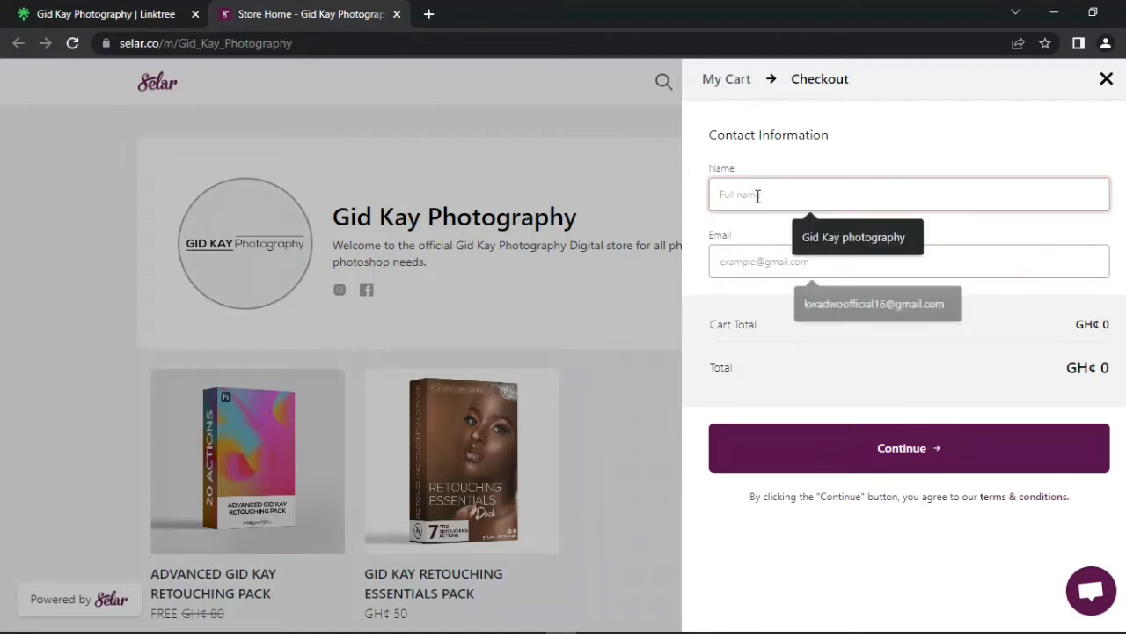
{"action": "left_click", "coordinate": [819, 234]}
{"action": "left_click", "coordinate": [750, 263]}
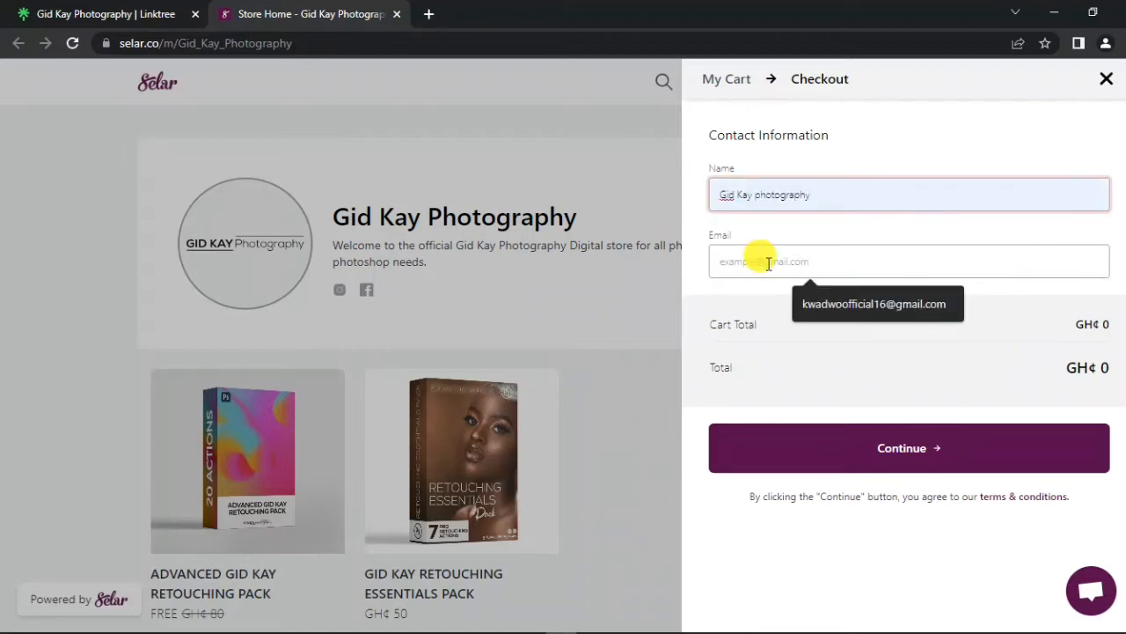
{"action": "left_click", "coordinate": [923, 307]}
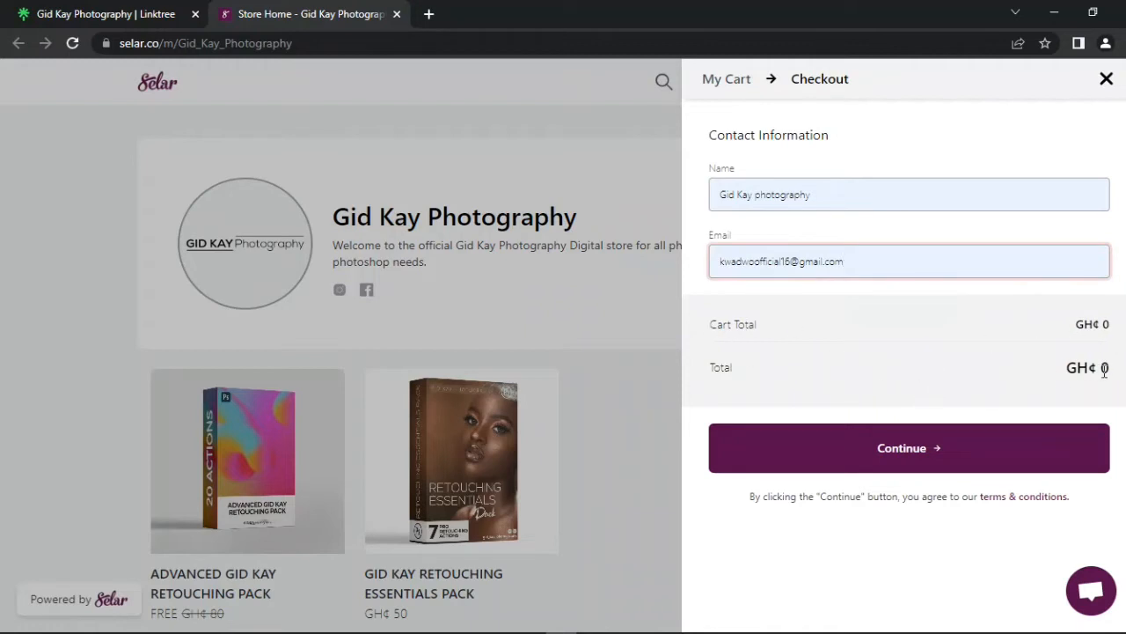
{"action": "left_click", "coordinate": [903, 449]}
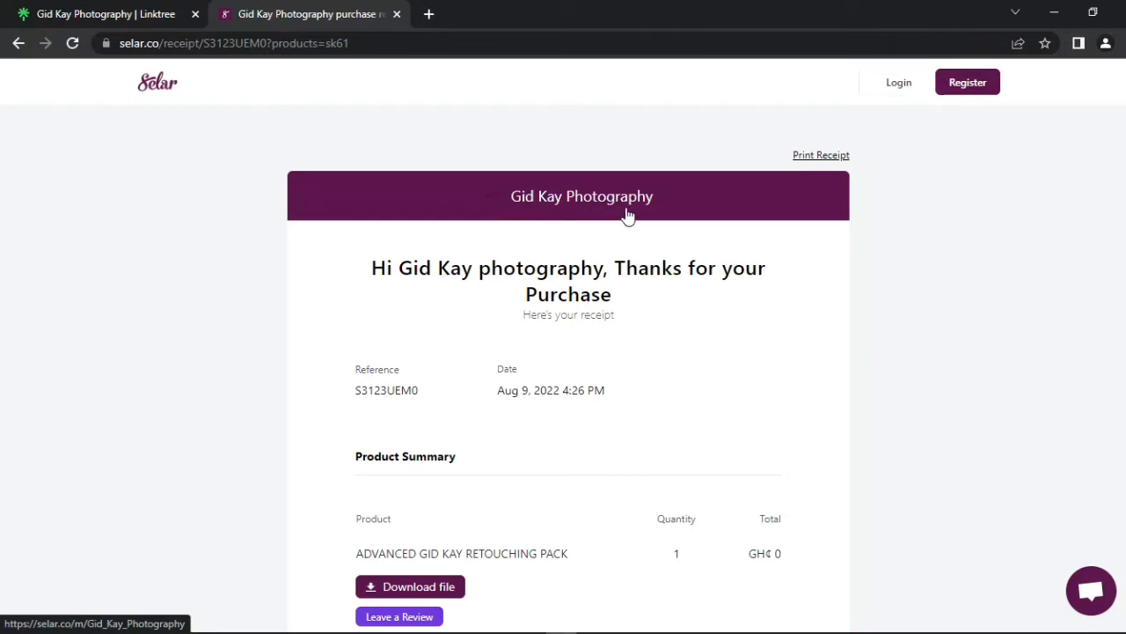
Step: Download the retouching pack file from the purchase receipt
{"action": "scroll", "coordinate": [593, 220], "scroll_direction": "down", "scroll_amount": 1}
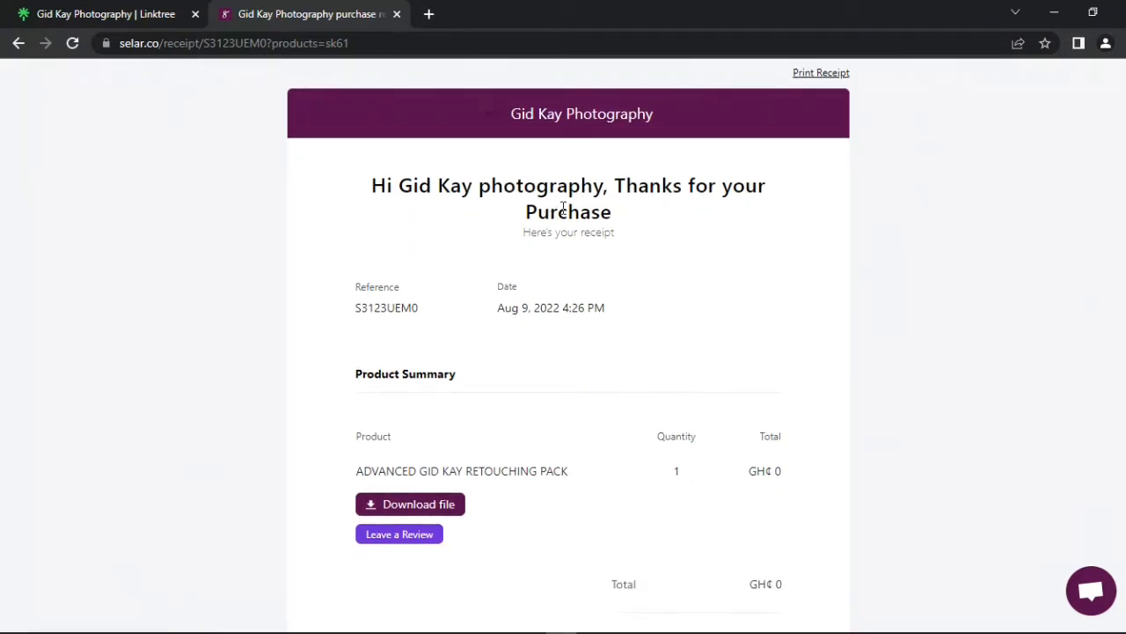
{"action": "scroll", "coordinate": [564, 207], "scroll_direction": "down", "scroll_amount": 2}
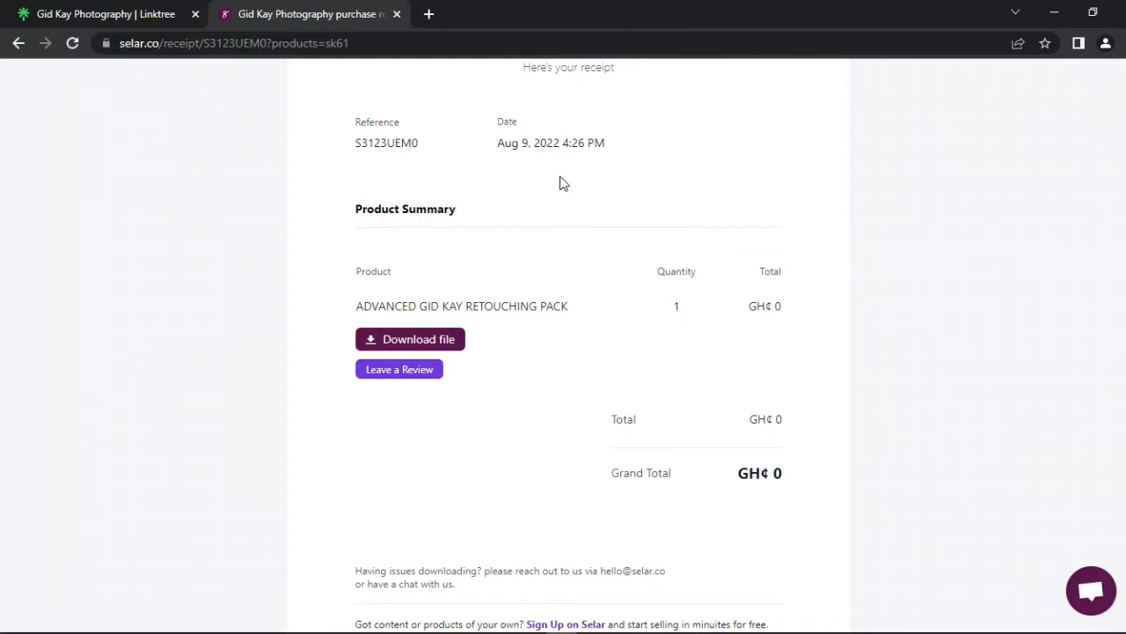
{"action": "scroll", "coordinate": [537, 229], "scroll_direction": "down", "scroll_amount": 1}
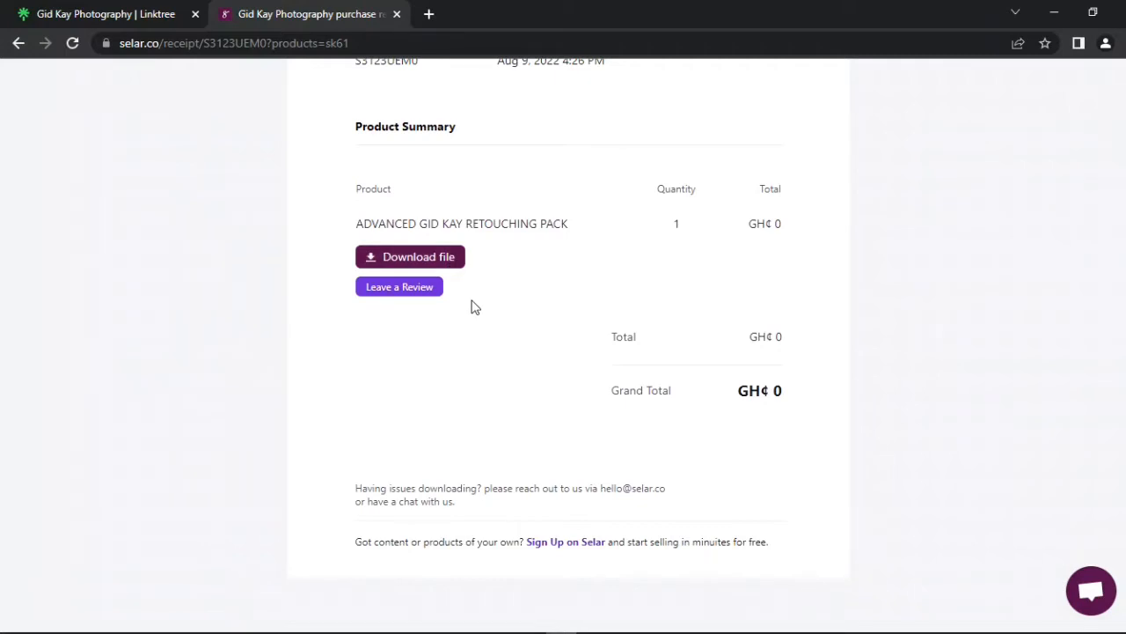
{"action": "scroll", "coordinate": [476, 302], "scroll_direction": "up", "scroll_amount": 1}
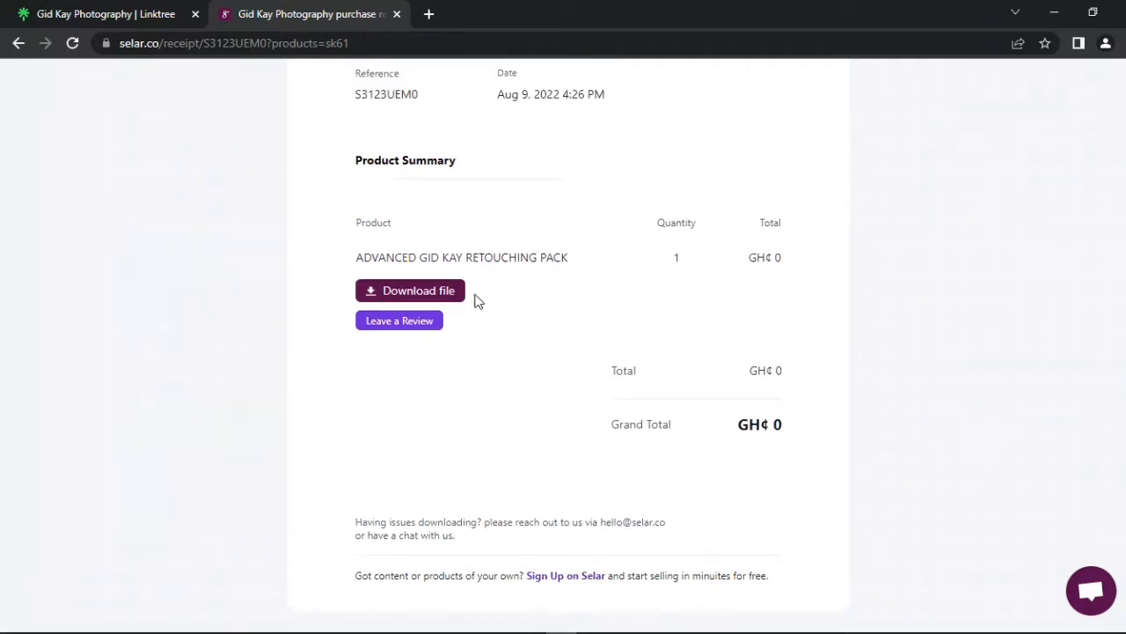
{"action": "left_click", "coordinate": [447, 342]}
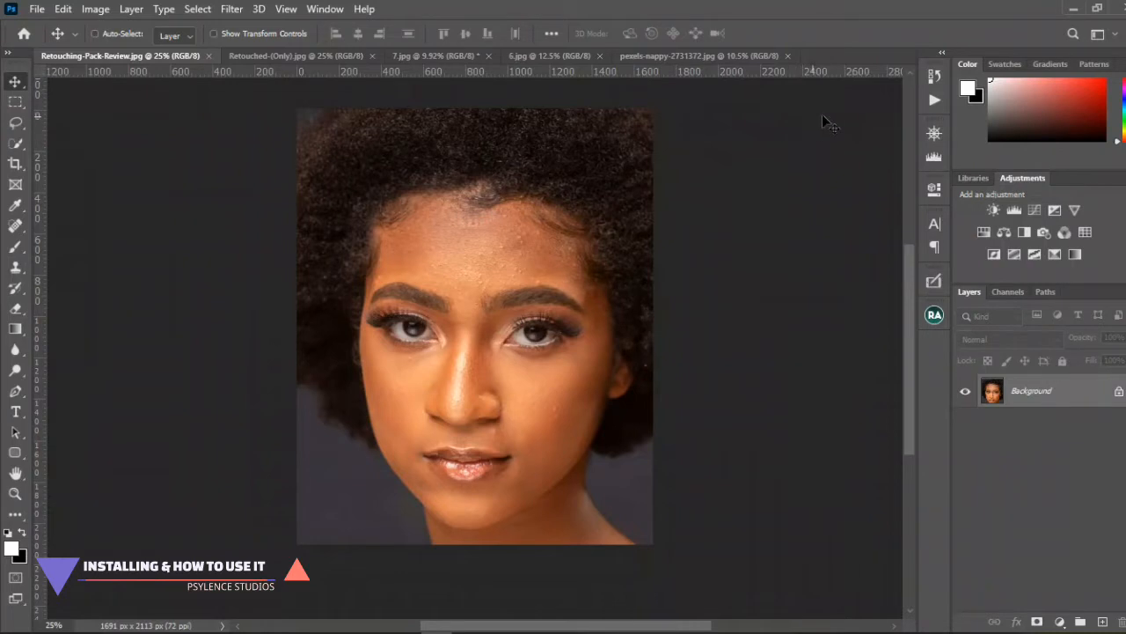
Step: In Photoshop, load the ADVANCED-GID-KAY-RETOUCHING-PACK action set from the Pack Review folder on the Desktop
{"action": "left_click", "coordinate": [935, 99]}
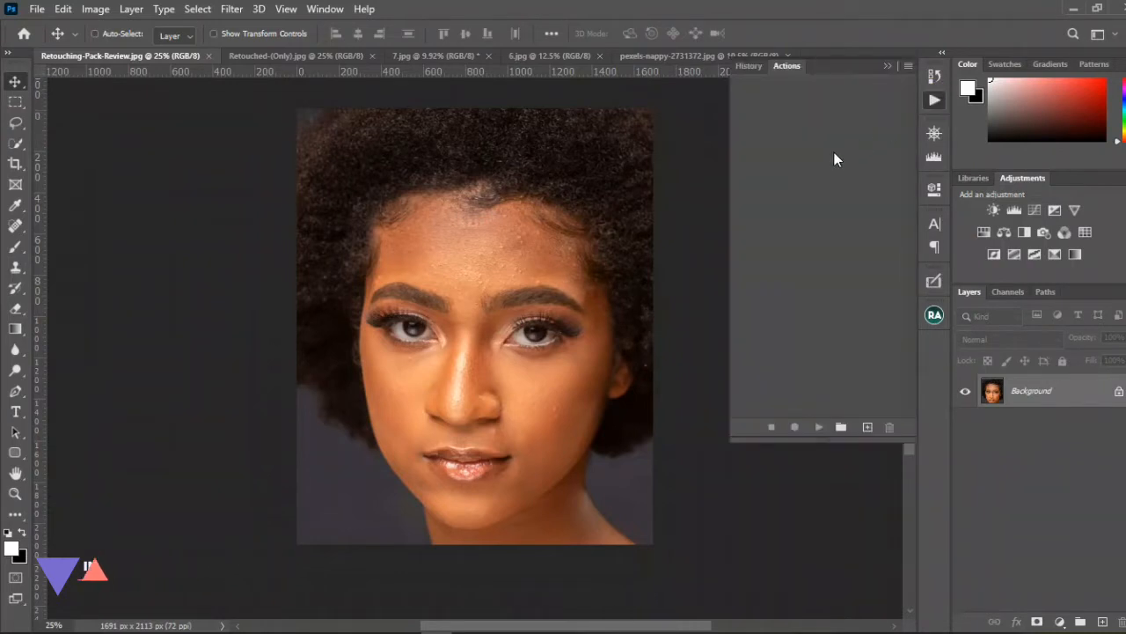
{"action": "left_click", "coordinate": [327, 10]}
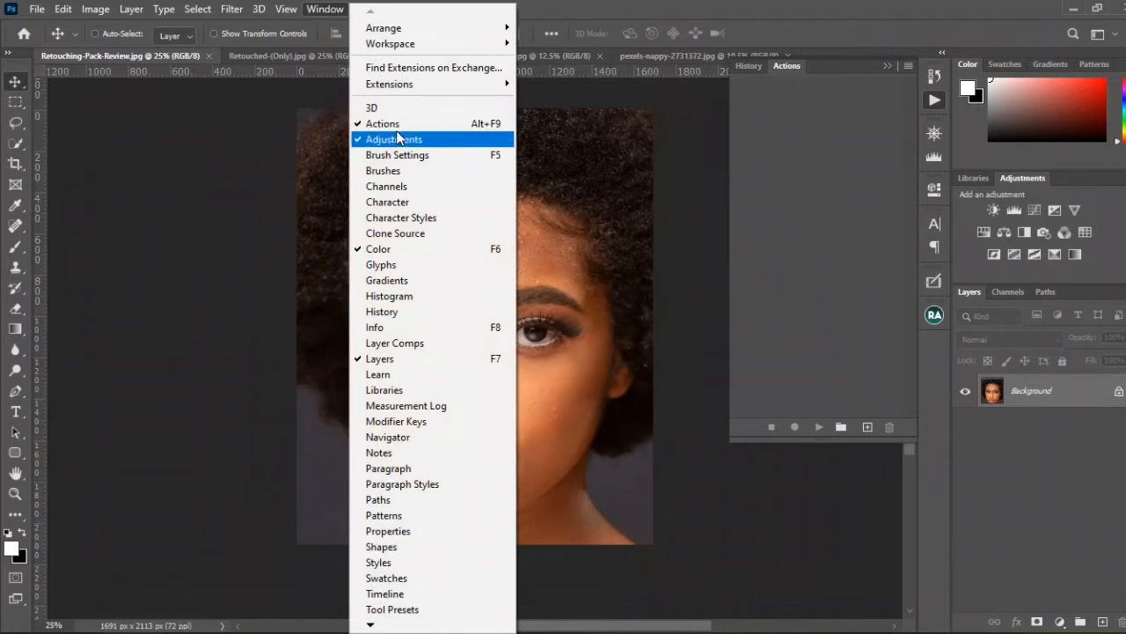
{"action": "left_click", "coordinate": [806, 25]}
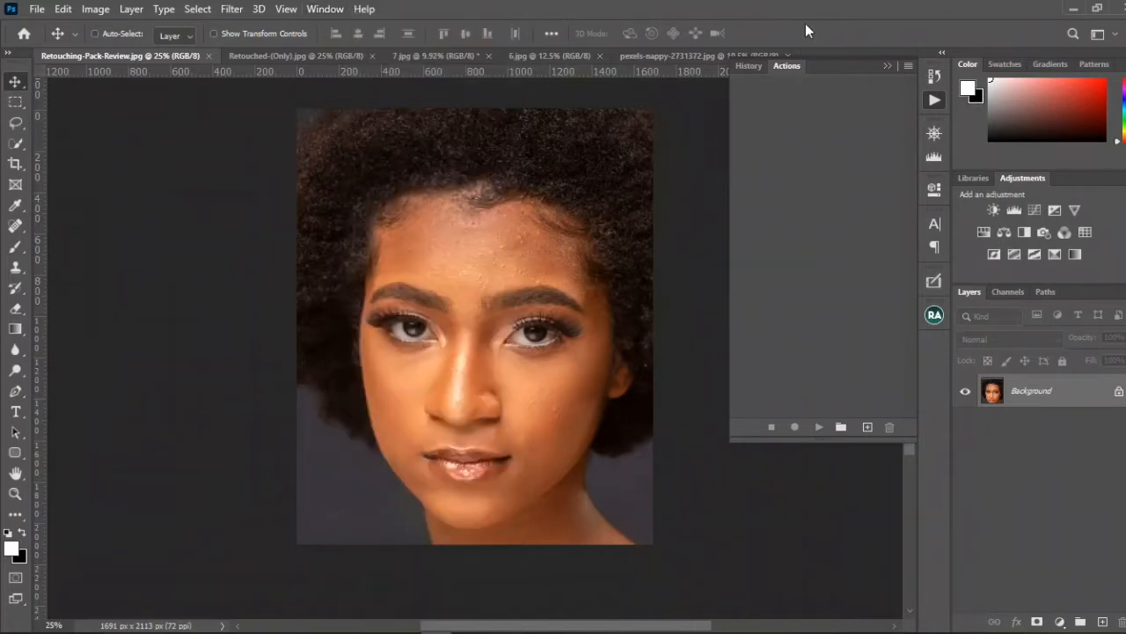
{"action": "left_click", "coordinate": [911, 68]}
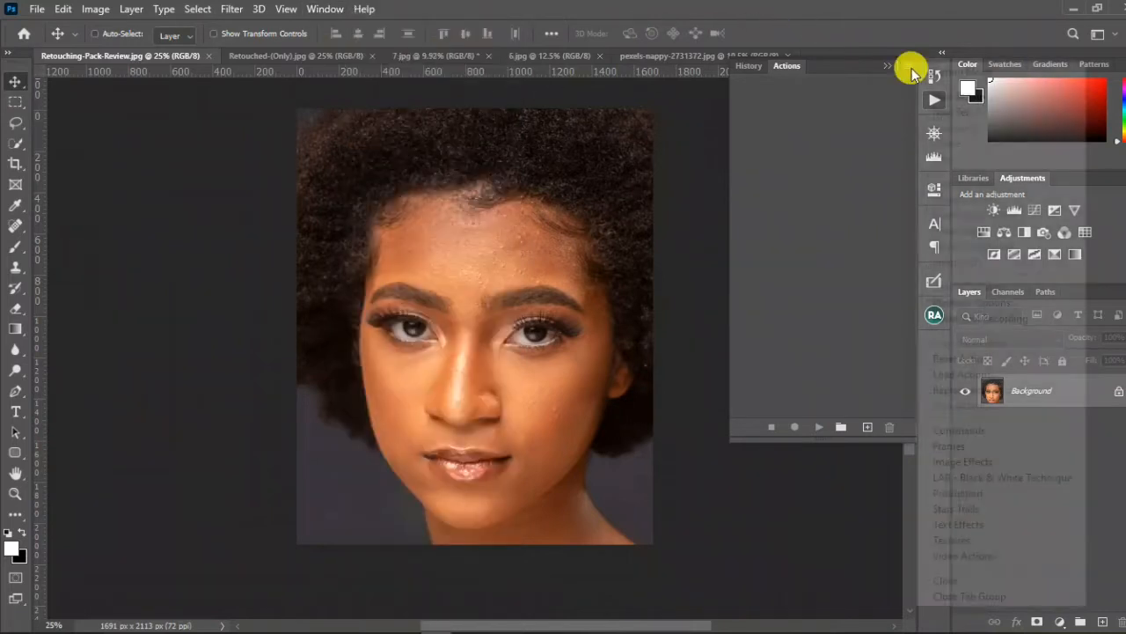
{"action": "left_click", "coordinate": [968, 374]}
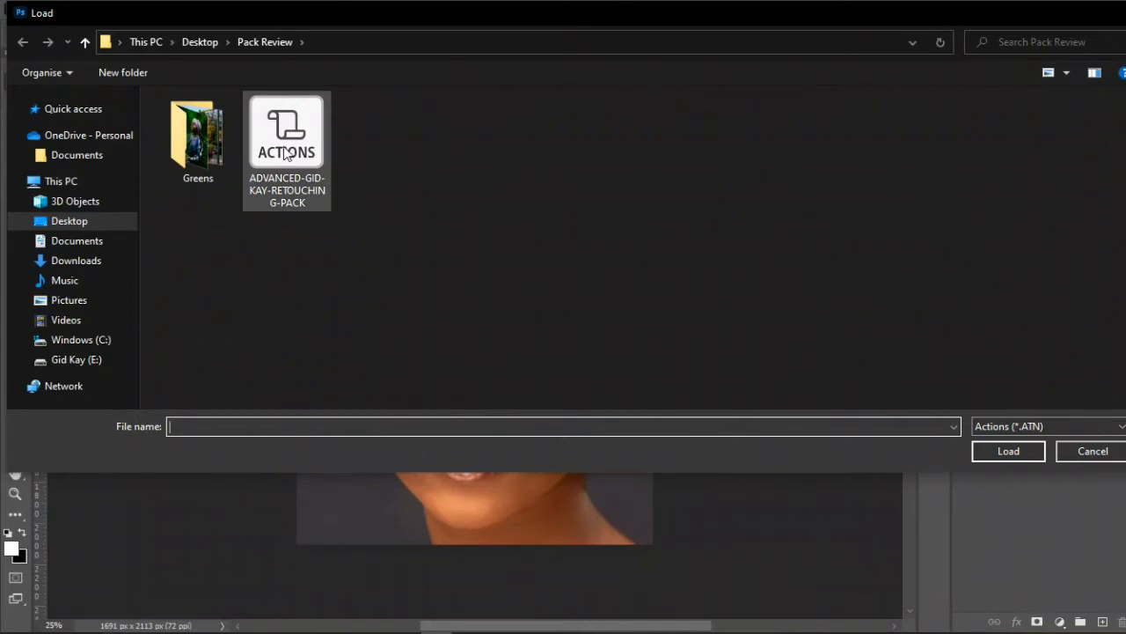
{"action": "left_click", "coordinate": [305, 151]}
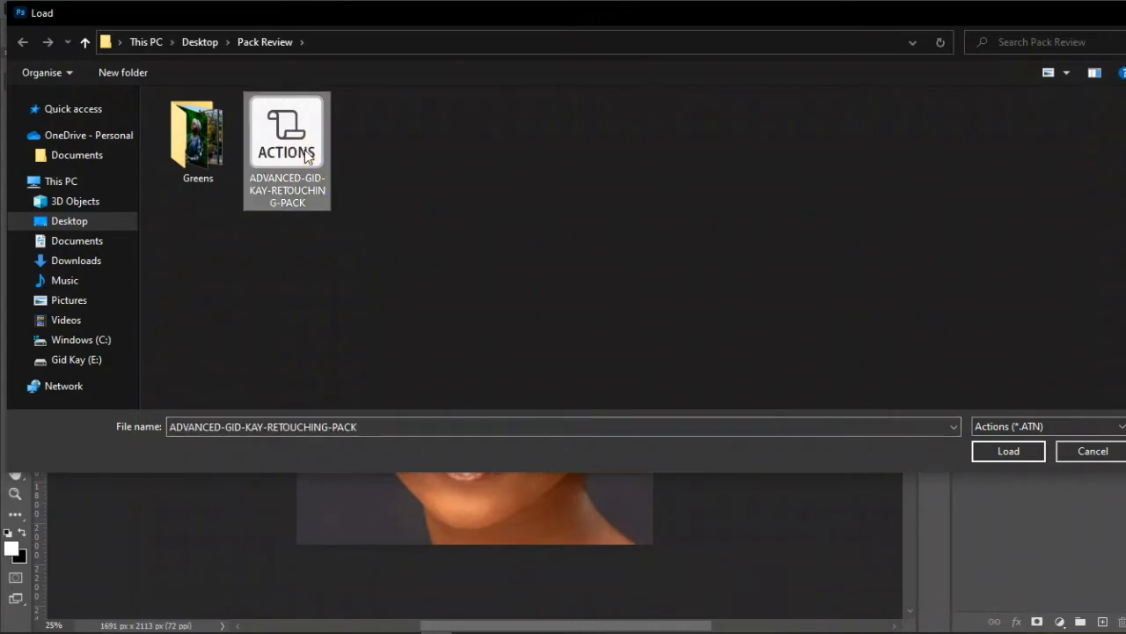
{"action": "left_click", "coordinate": [1010, 452]}
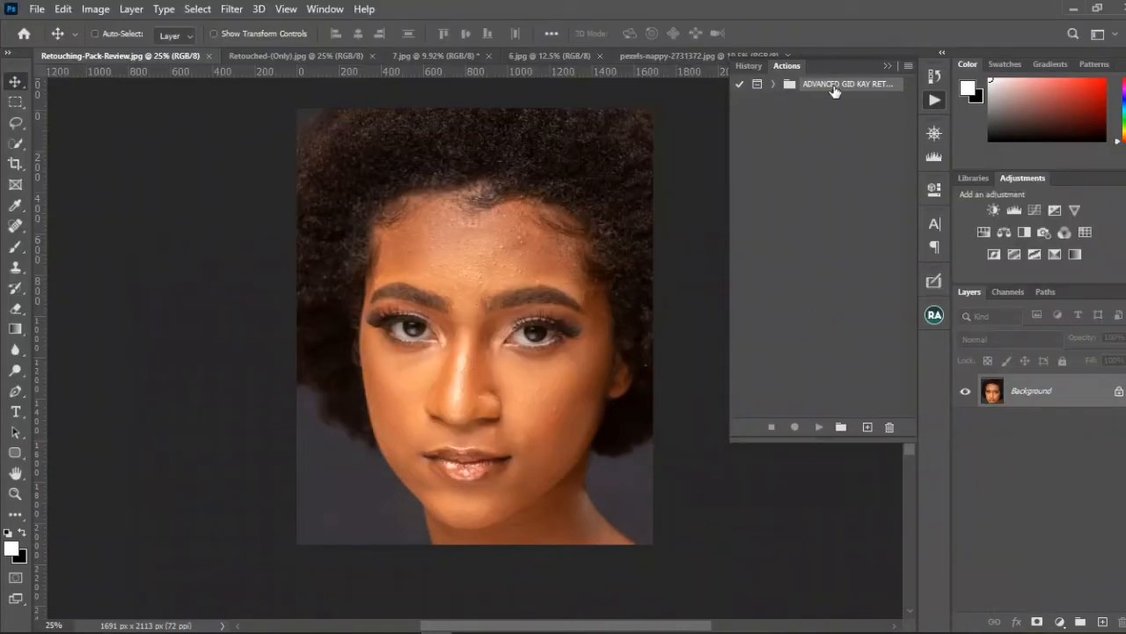
Step: Show the loaded actions in Button Mode and widen their list to two columns
{"action": "left_click", "coordinate": [909, 66]}
{"action": "left_click", "coordinate": [937, 67]}
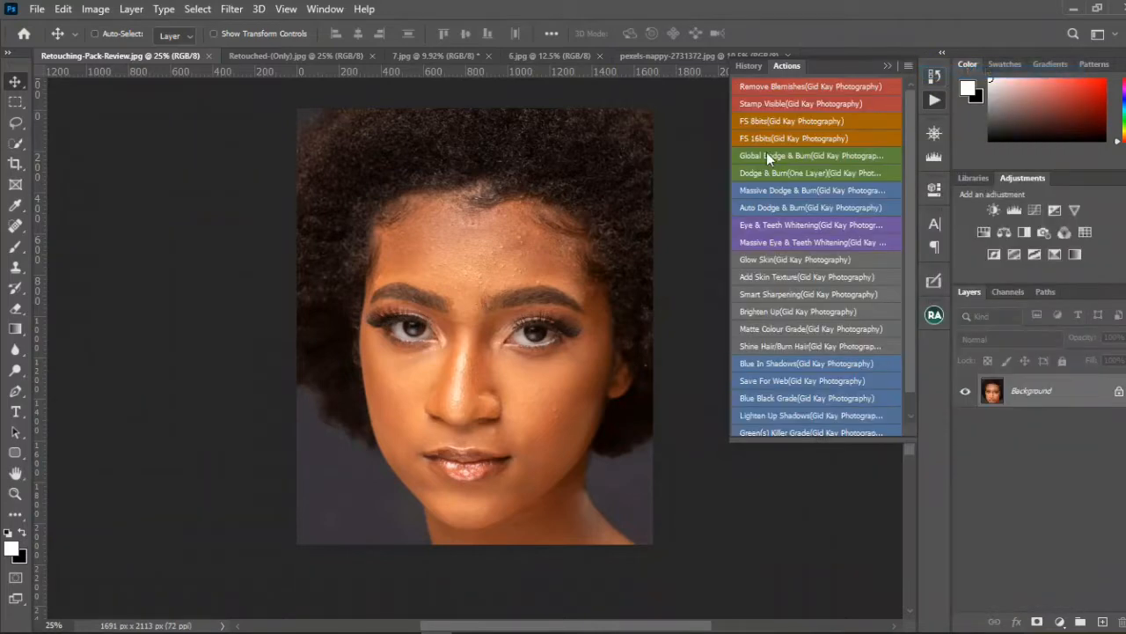
{"action": "scroll", "coordinate": [799, 177], "scroll_direction": "down", "scroll_amount": 1}
{"action": "scroll", "coordinate": [799, 202], "scroll_direction": "up", "scroll_amount": 1}
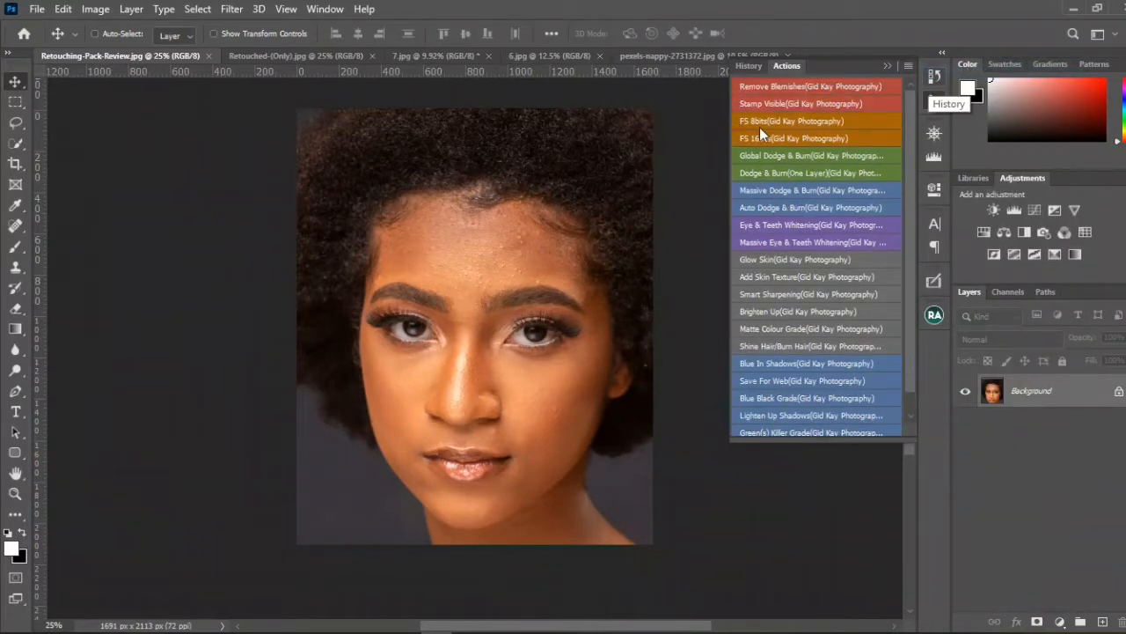
{"action": "left_click_drag", "start_coordinate": [720, 120], "coordinate": [598, 135]}
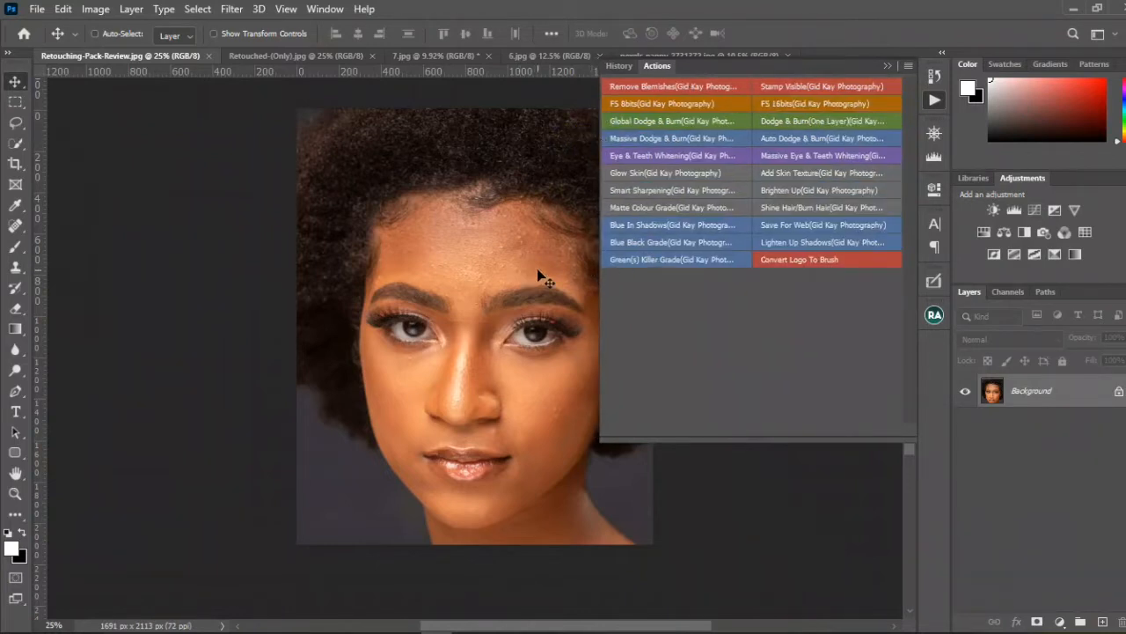
Step: Run the Remove Blemishes action on the portrait and turn on Sample All Layers for the healing brush
{"action": "left_click", "coordinate": [513, 286]}
{"action": "left_click_drag", "start_coordinate": [513, 286], "coordinate": [458, 279]}
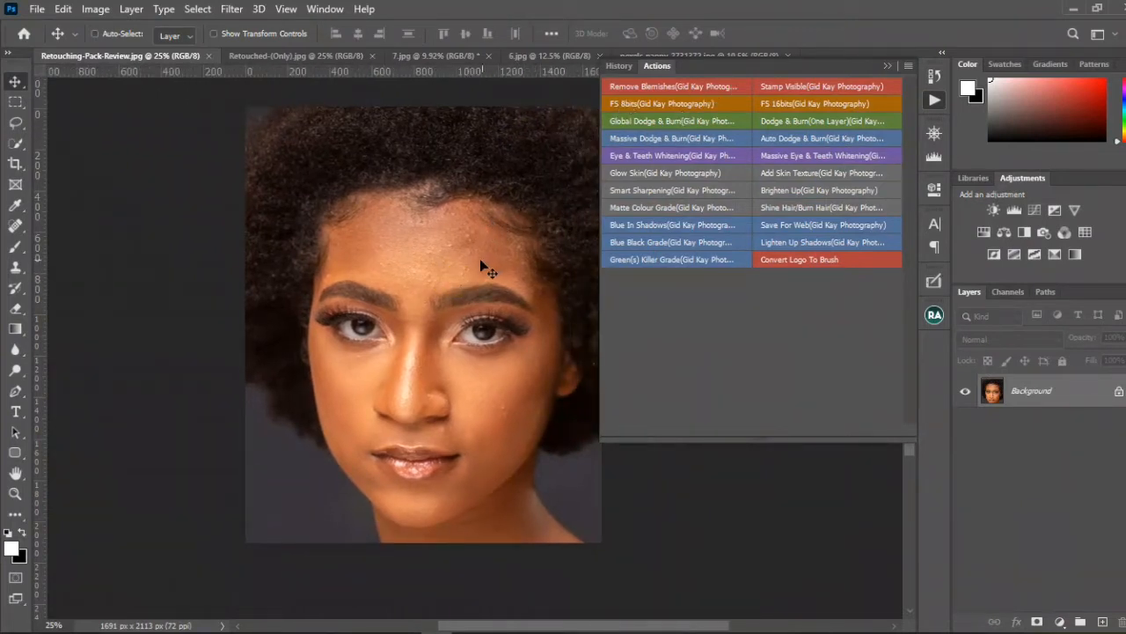
{"action": "left_click", "coordinate": [679, 86]}
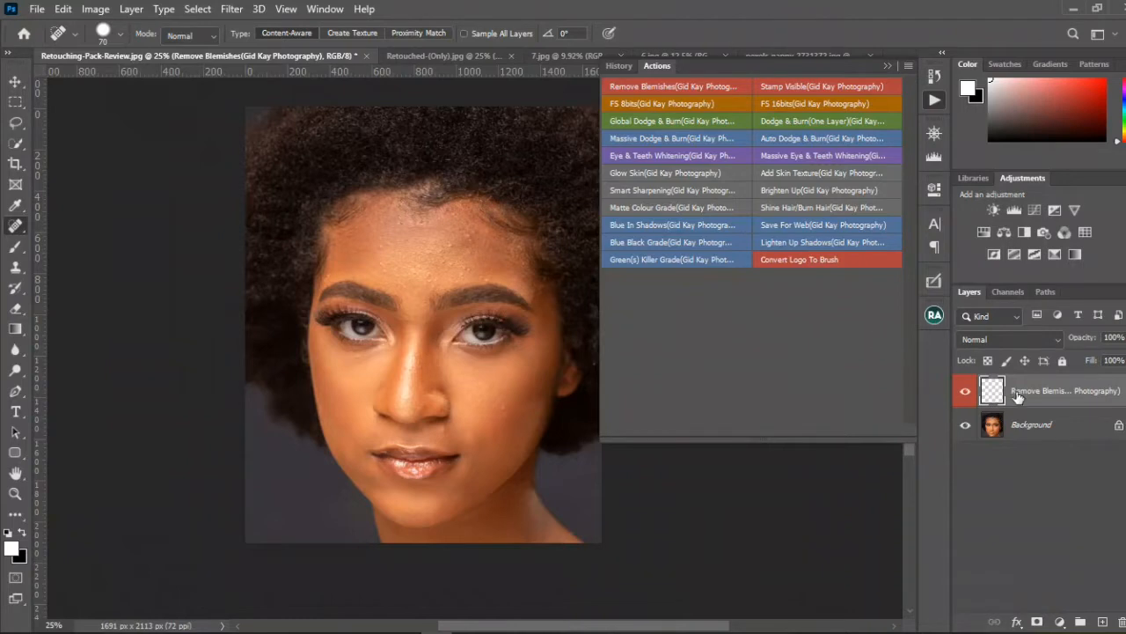
{"action": "left_click", "coordinate": [470, 36]}
Step: Heal the bumps across the forehead on the Remove Blemishes layer with a brush size of 25, and compare before and after
{"action": "scroll", "coordinate": [422, 266], "scroll_direction": "up", "scroll_amount": 5}
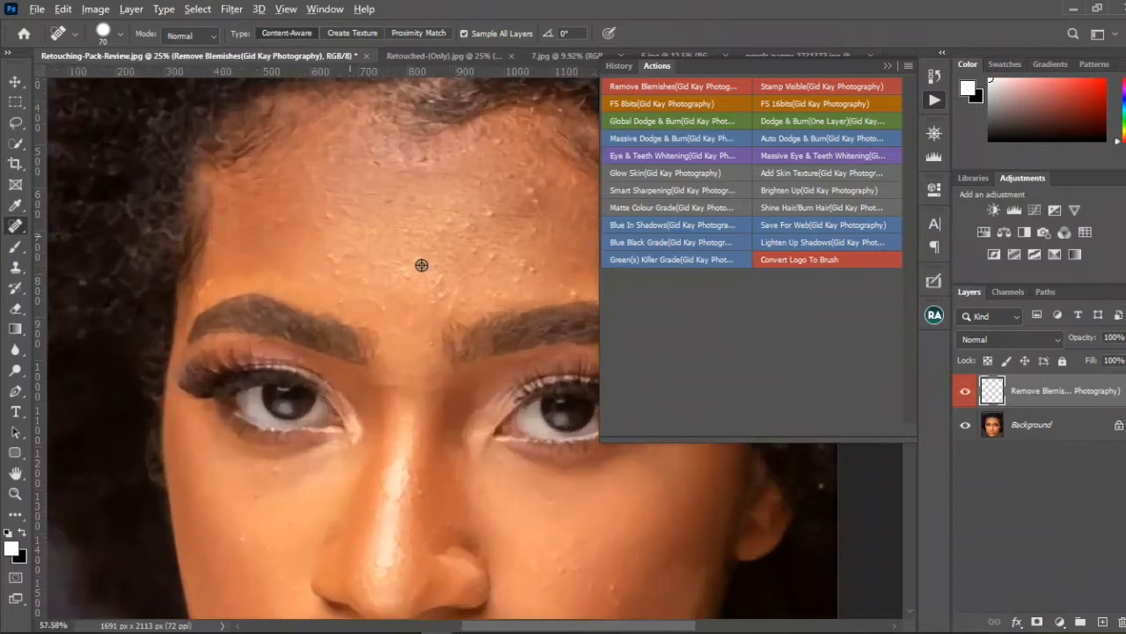
{"action": "left_click_drag", "start_coordinate": [425, 261], "coordinate": [289, 290]}
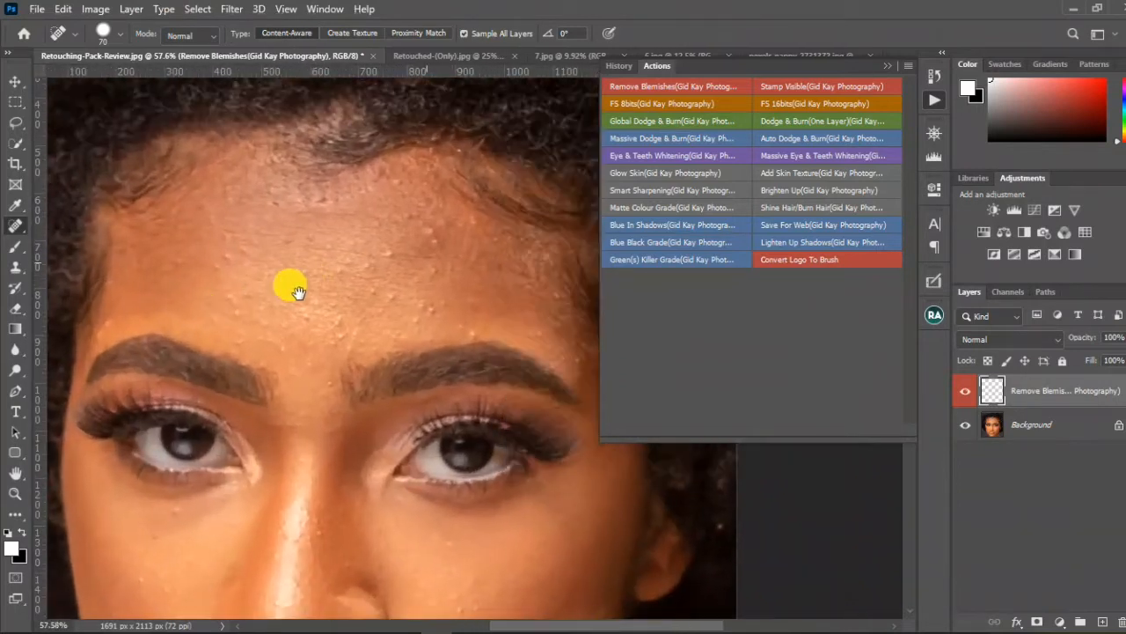
{"action": "key", "text": "bracketleft"}
{"action": "key", "text": "bracketleft"}
{"action": "key", "text": "bracketleft"}
{"action": "key", "text": "bracketleft"}
{"action": "key", "text": "bracketleft"}
{"action": "key", "text": "bracketleft"}
{"action": "key", "text": "bracketleft"}
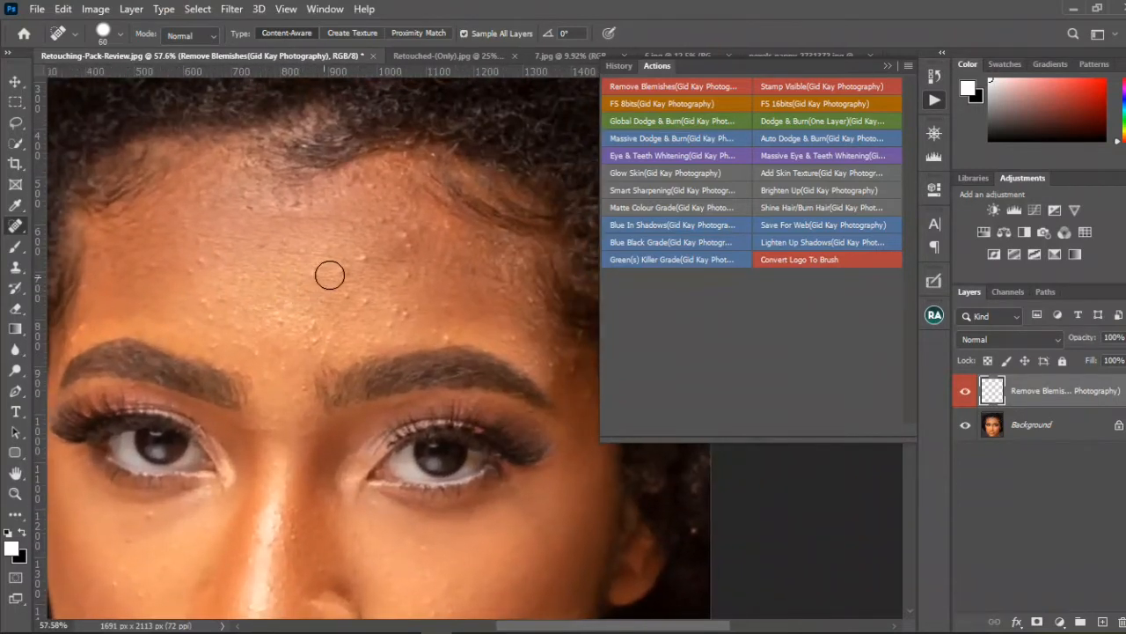
{"action": "left_click", "coordinate": [361, 258]}
{"action": "left_click", "coordinate": [402, 241]}
{"action": "left_click", "coordinate": [420, 220]}
{"action": "left_click", "coordinate": [467, 244]}
{"action": "left_click", "coordinate": [396, 321]}
{"action": "left_click", "coordinate": [396, 325]}
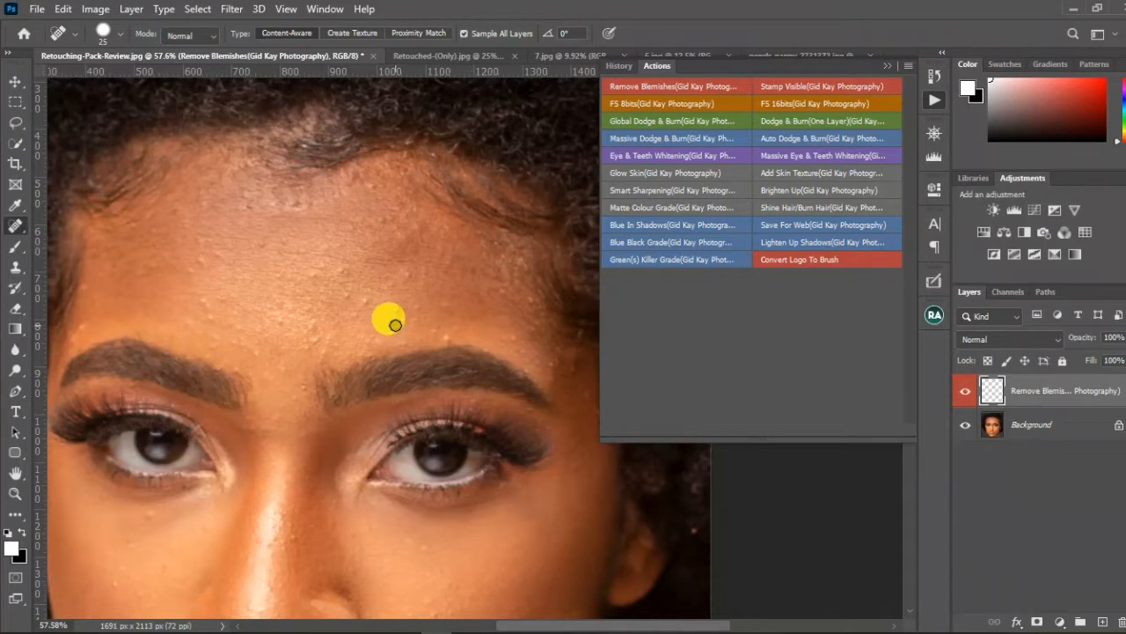
{"action": "left_click", "coordinate": [309, 271]}
{"action": "left_click", "coordinate": [443, 334]}
{"action": "left_click", "coordinate": [309, 327]}
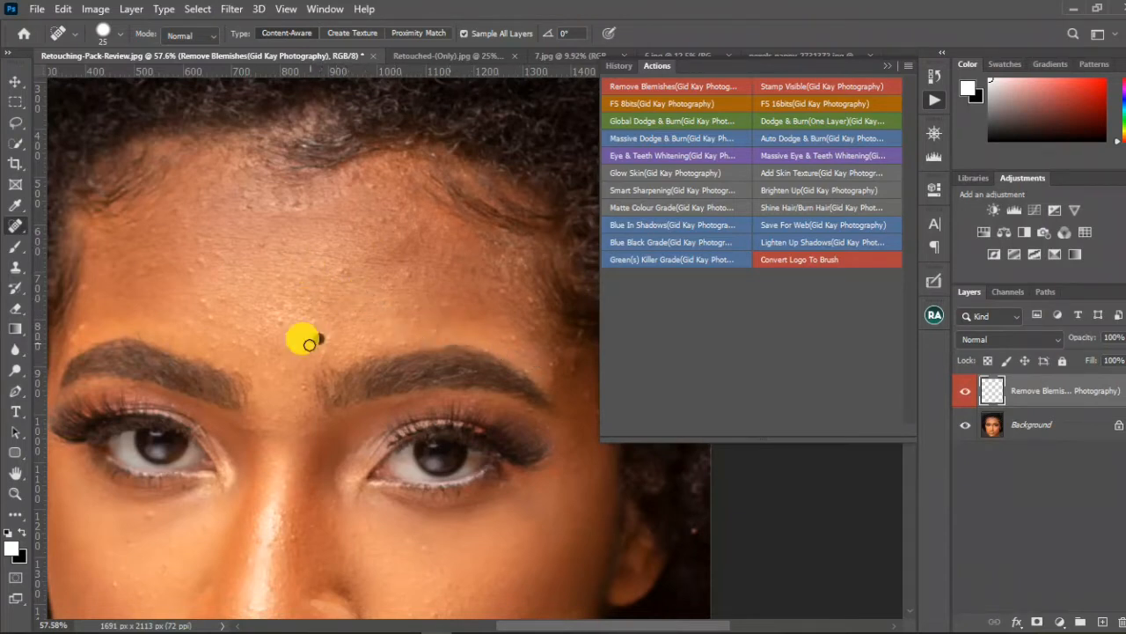
{"action": "left_click", "coordinate": [274, 316]}
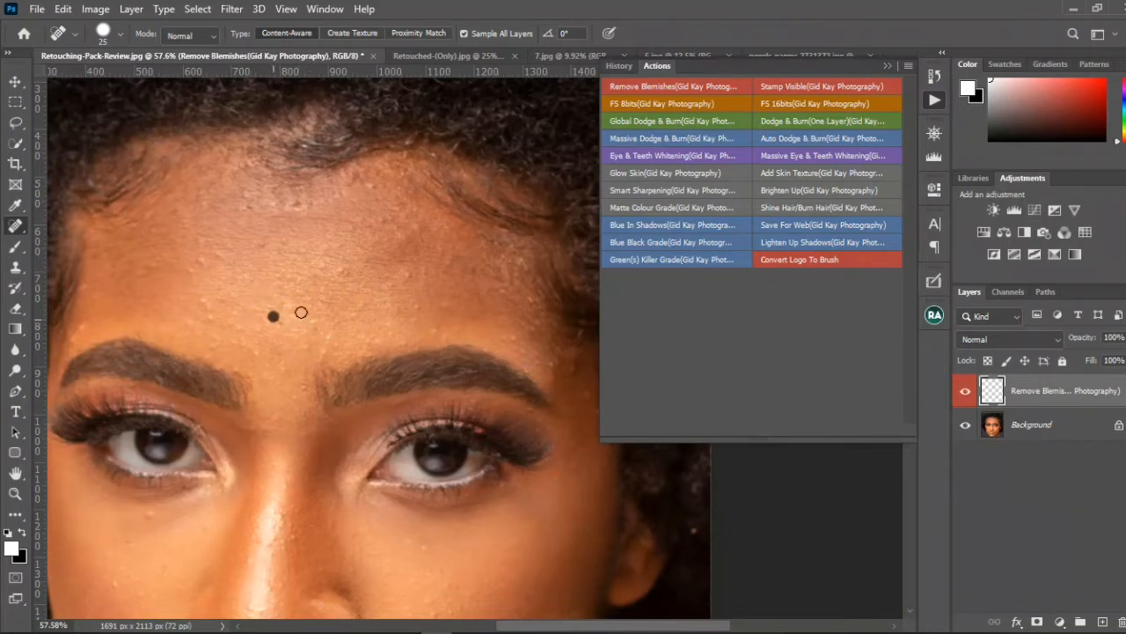
{"action": "left_click", "coordinate": [408, 271]}
{"action": "left_click", "coordinate": [370, 222]}
{"action": "left_click", "coordinate": [964, 395]}
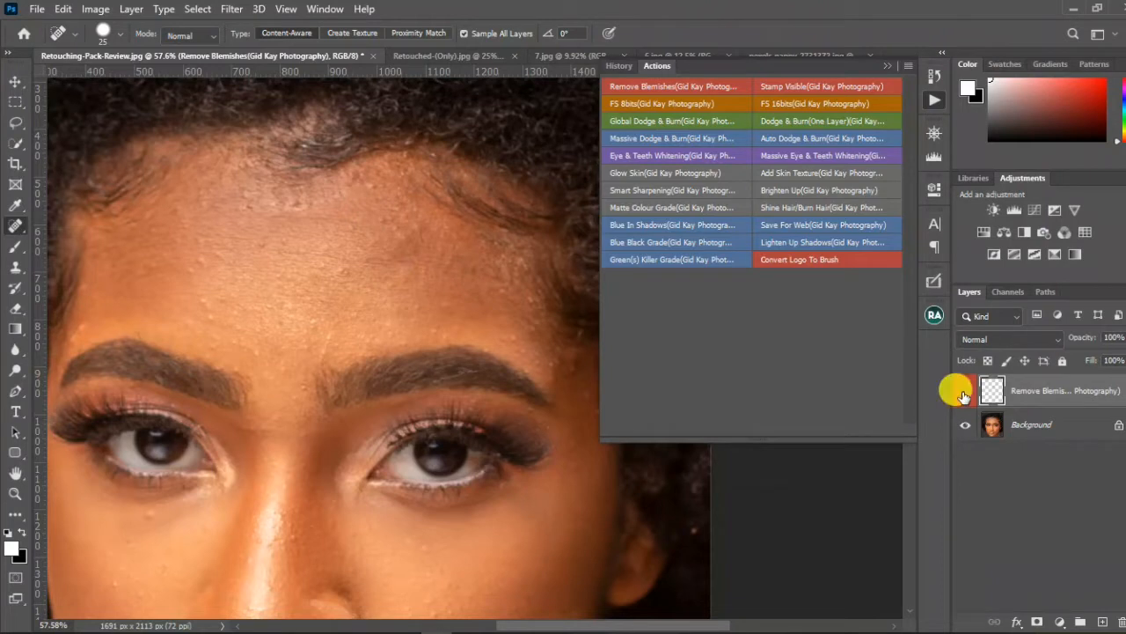
{"action": "left_click", "coordinate": [964, 395]}
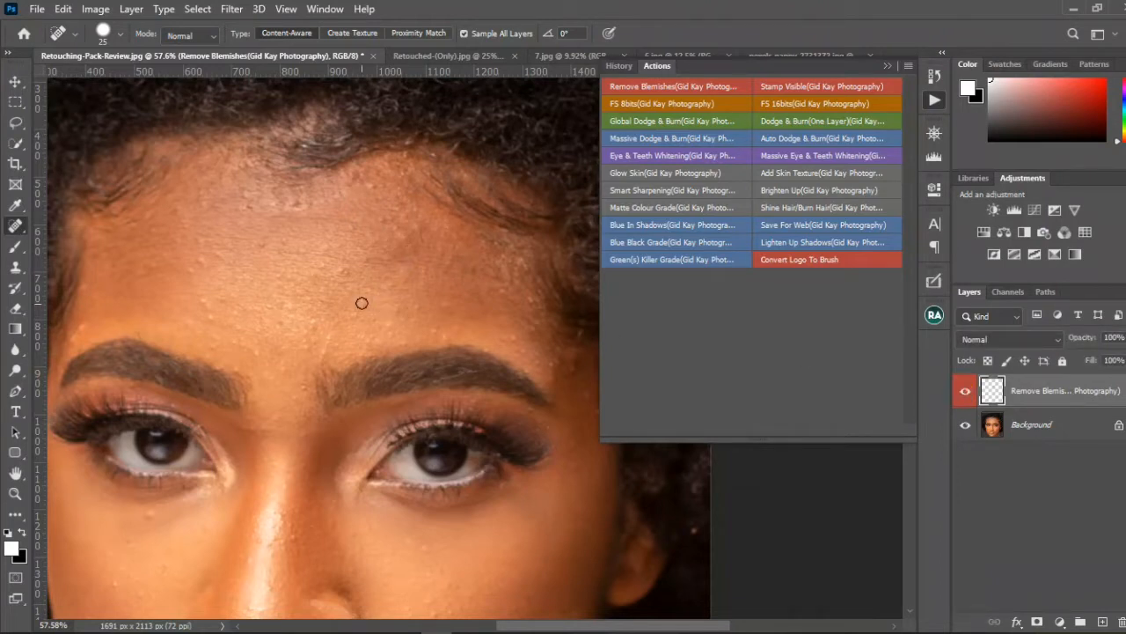
Step: Run the Stamp Visible action to merge the healed portrait onto a new layer, and toggle that layer's visibility to check it
{"action": "key", "text": "v"}
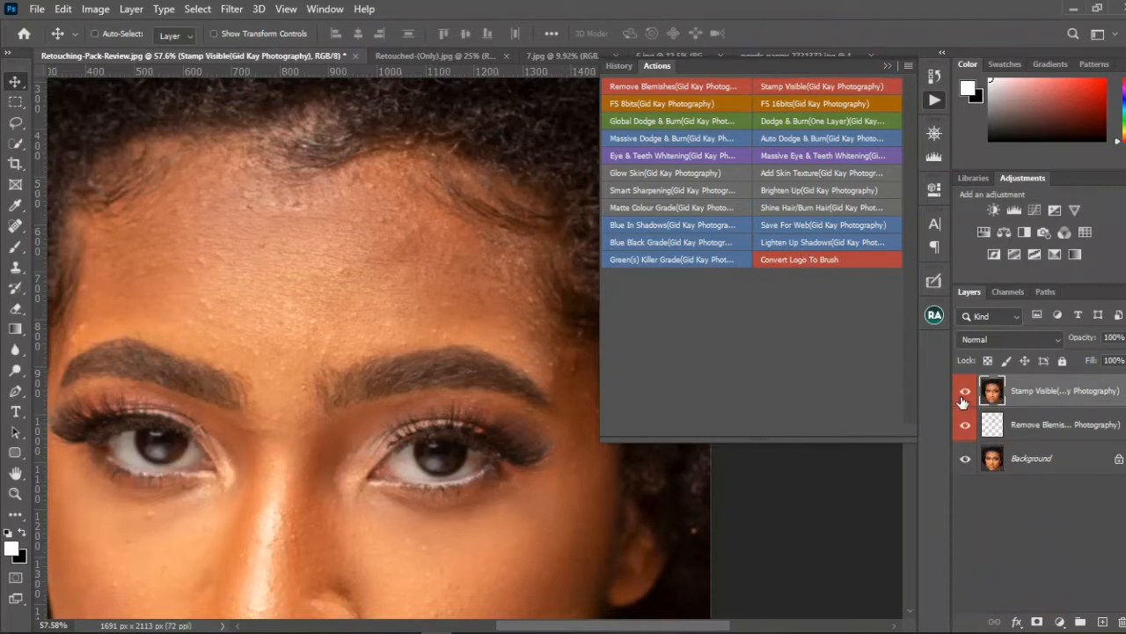
{"action": "left_click", "coordinate": [965, 392]}
{"action": "left_click", "coordinate": [965, 393]}
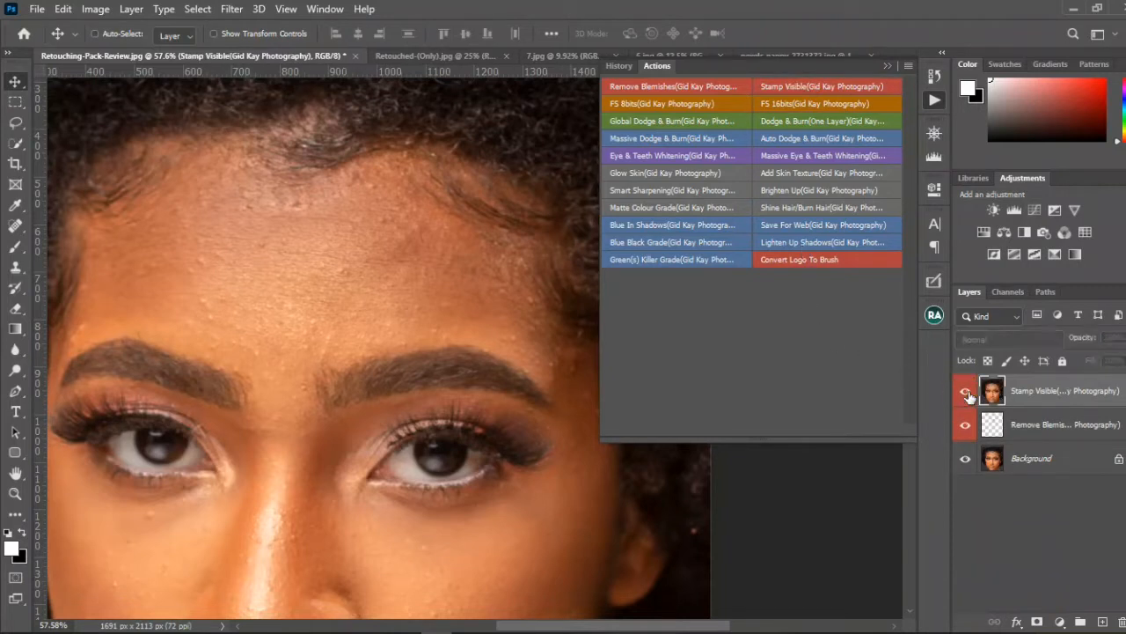
Step: Delete the Remove Blemishes layer and the Stamp Visible layer from the portrait
{"action": "left_click", "coordinate": [1047, 427]}
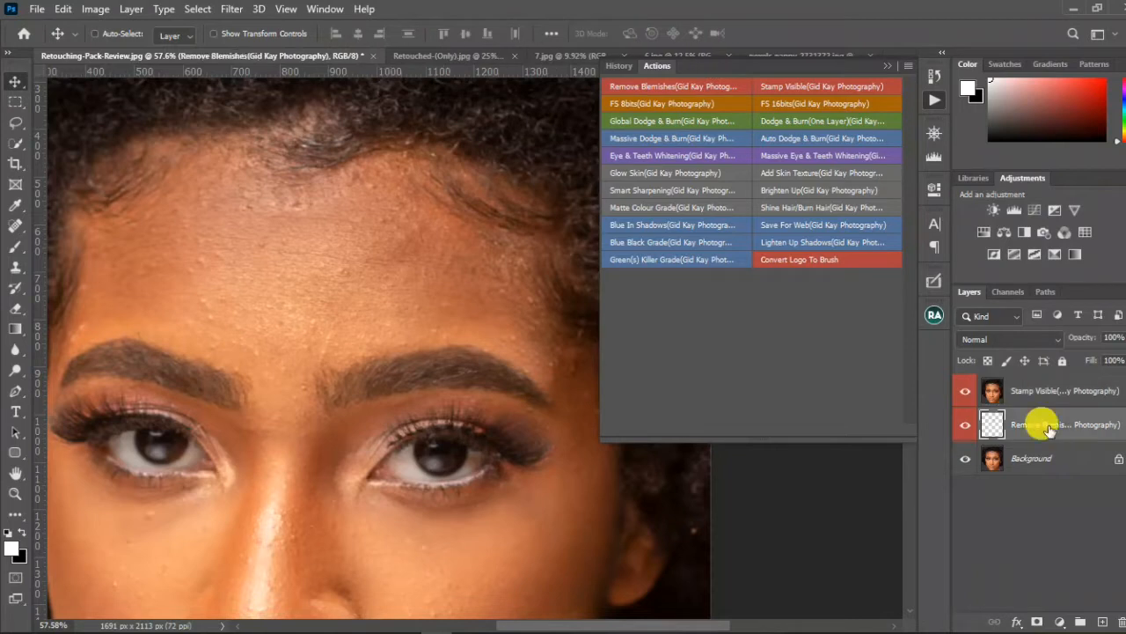
{"action": "left_click_drag", "start_coordinate": [1047, 426], "coordinate": [1118, 621]}
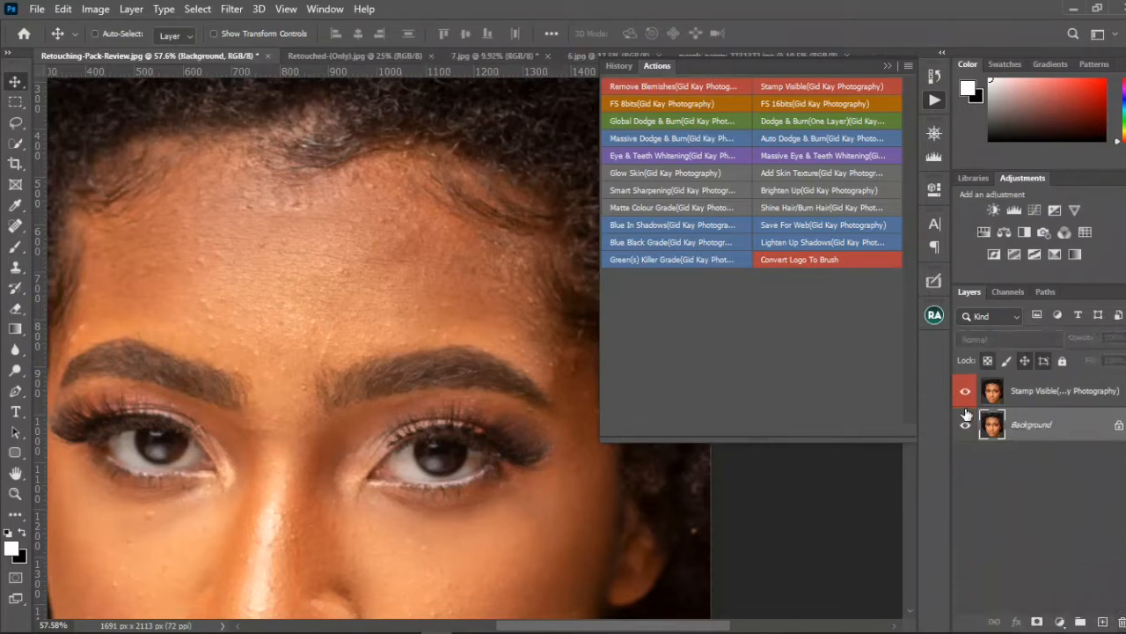
{"action": "left_click", "coordinate": [964, 392]}
{"action": "left_click", "coordinate": [967, 396]}
{"action": "left_click", "coordinate": [1050, 398]}
{"action": "left_click_drag", "start_coordinate": [1050, 397], "coordinate": [1103, 621]}
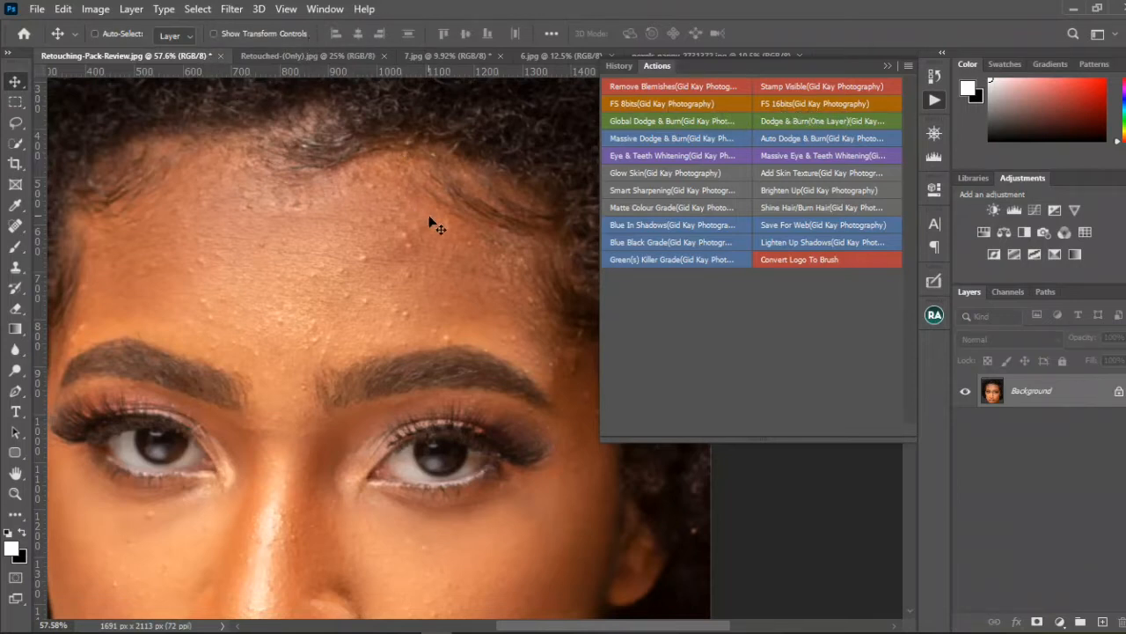
Step: Run the FS 8bits action on the portrait, accepting a Gaussian Blur radius of 5.0 pixels, and collapse the actions list
{"action": "left_click", "coordinate": [703, 106]}
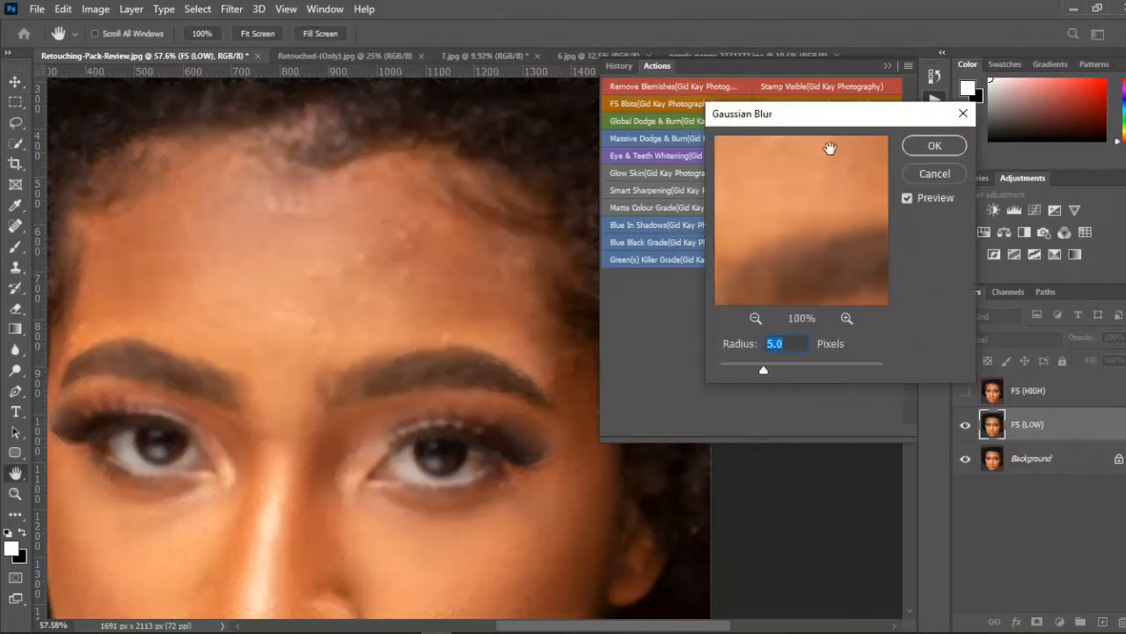
{"action": "left_click_drag", "start_coordinate": [844, 122], "coordinate": [763, 154]}
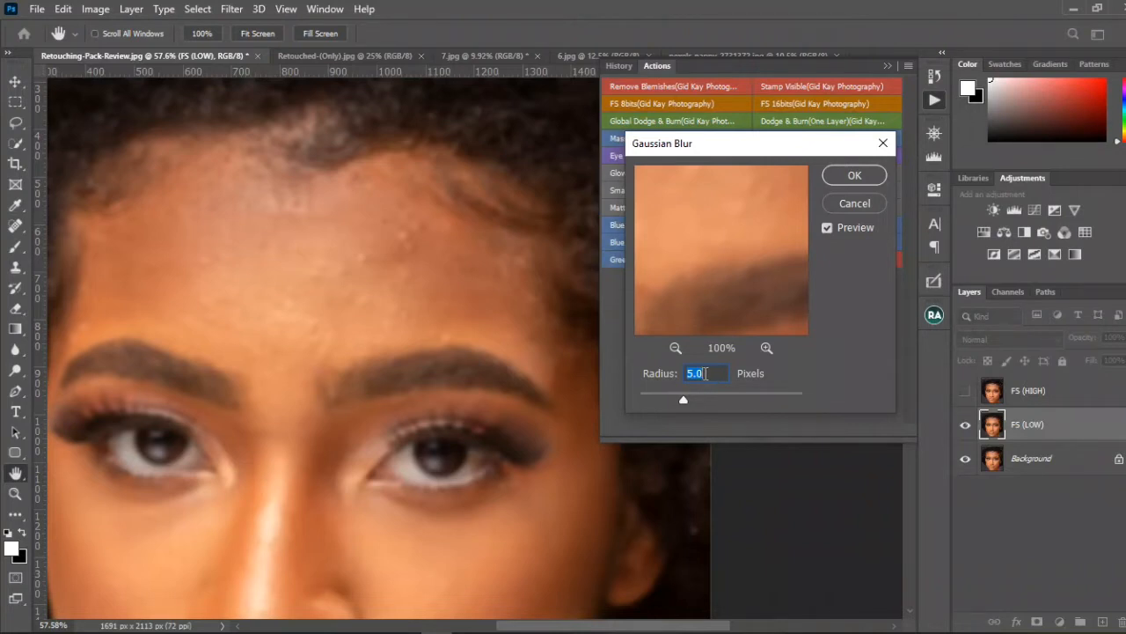
{"action": "left_click", "coordinate": [676, 348]}
{"action": "left_click", "coordinate": [676, 348]}
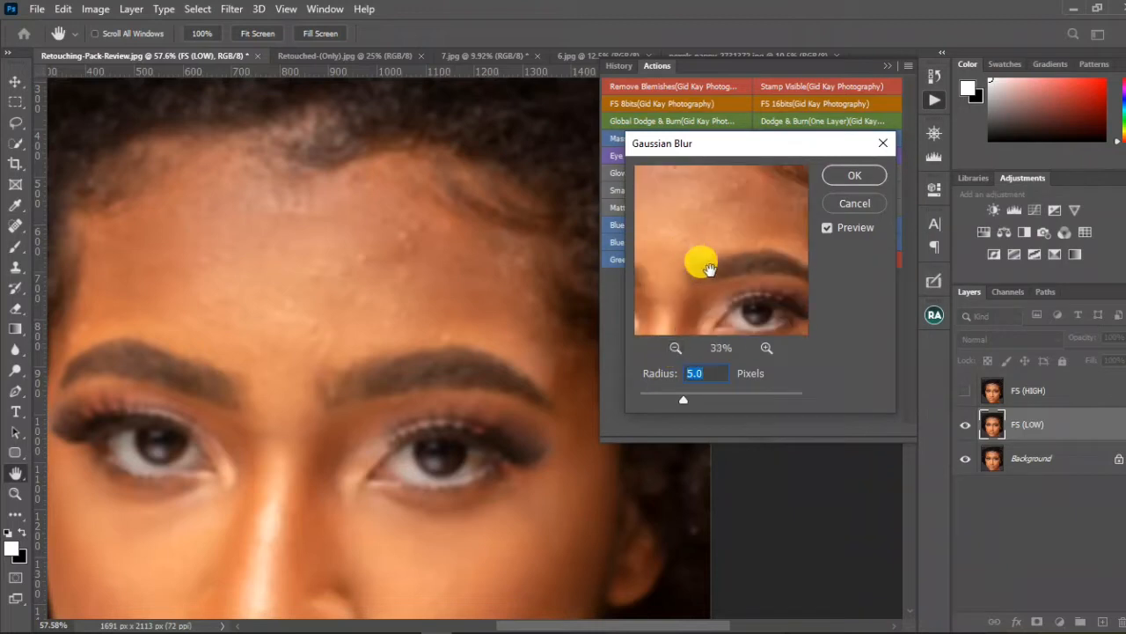
{"action": "mouse_move", "coordinate": [704, 259]}
{"action": "left_mouse_down"}
{"action": "mouse_move", "coordinate": [744, 228]}
{"action": "mouse_move", "coordinate": [712, 234]}
{"action": "mouse_move", "coordinate": [725, 259]}
{"action": "left_mouse_up"}
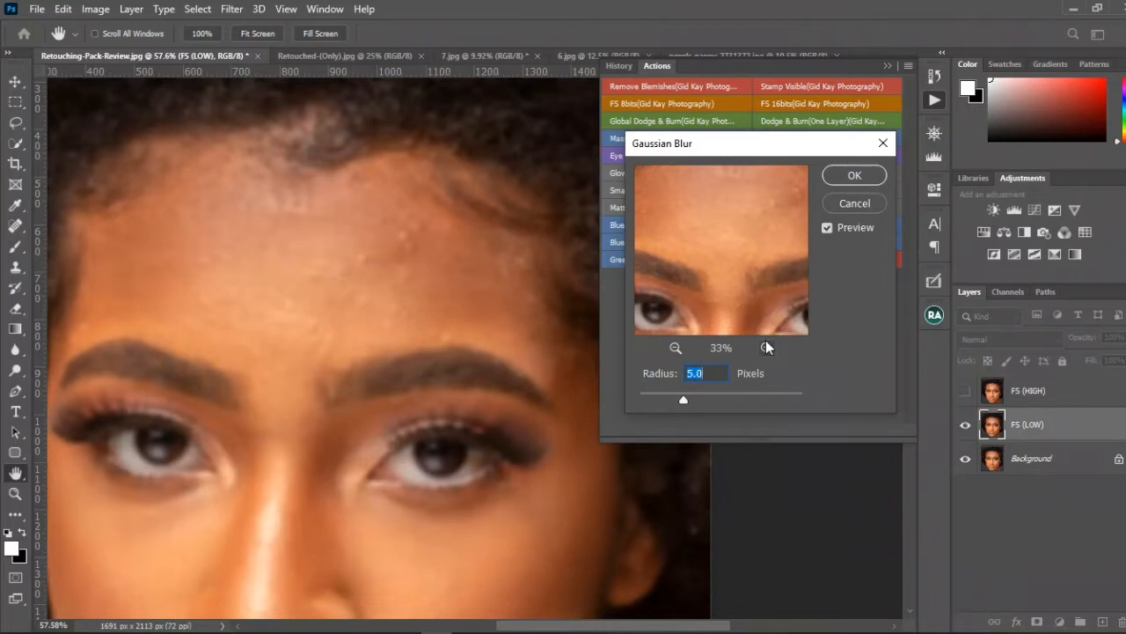
{"action": "key", "text": "Return"}
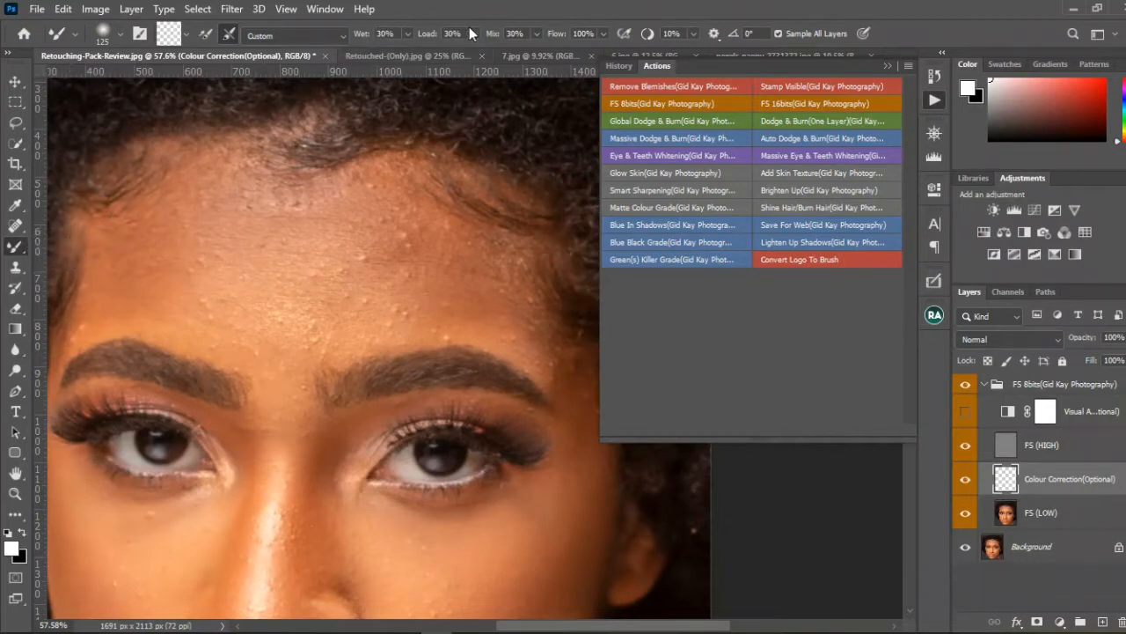
{"action": "left_click", "coordinate": [887, 66]}
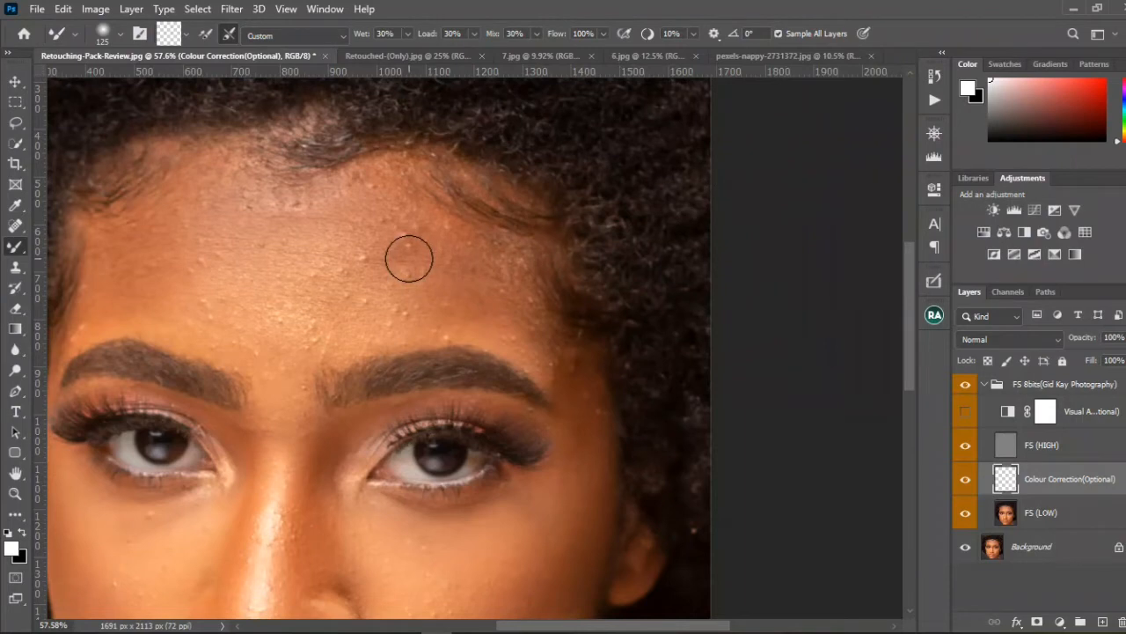
Step: Examine the forehead and switch between the FS (LOW) and Colour Correction(Optional) layers, ending on Colour Correction(Optional)
{"action": "left_click_drag", "start_coordinate": [408, 258], "coordinate": [573, 277]}
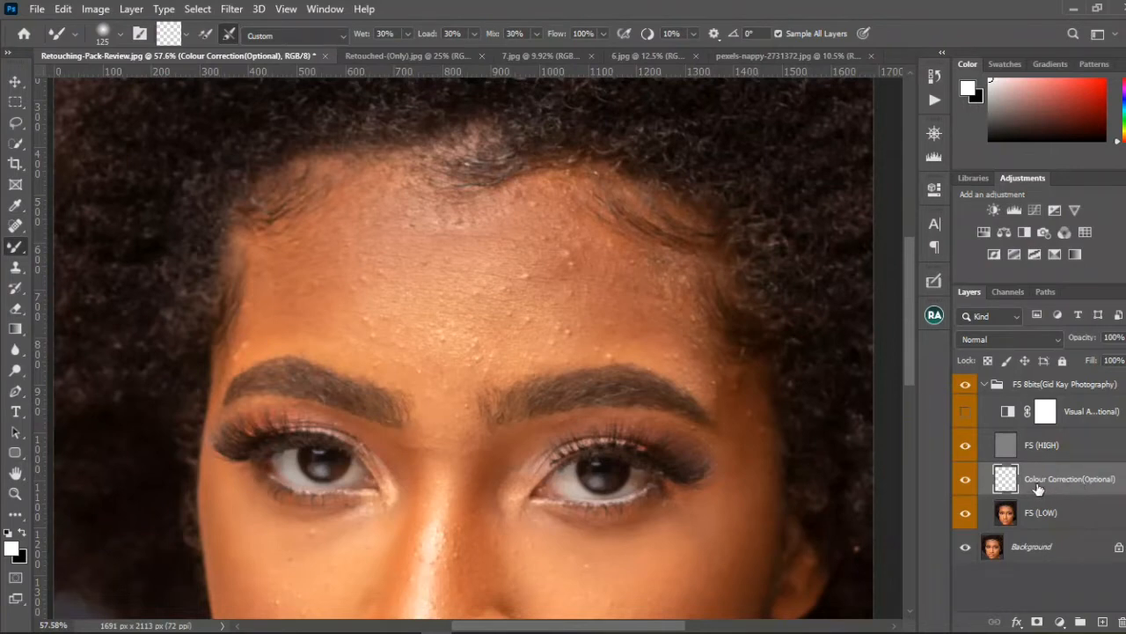
{"action": "left_click", "coordinate": [1033, 516]}
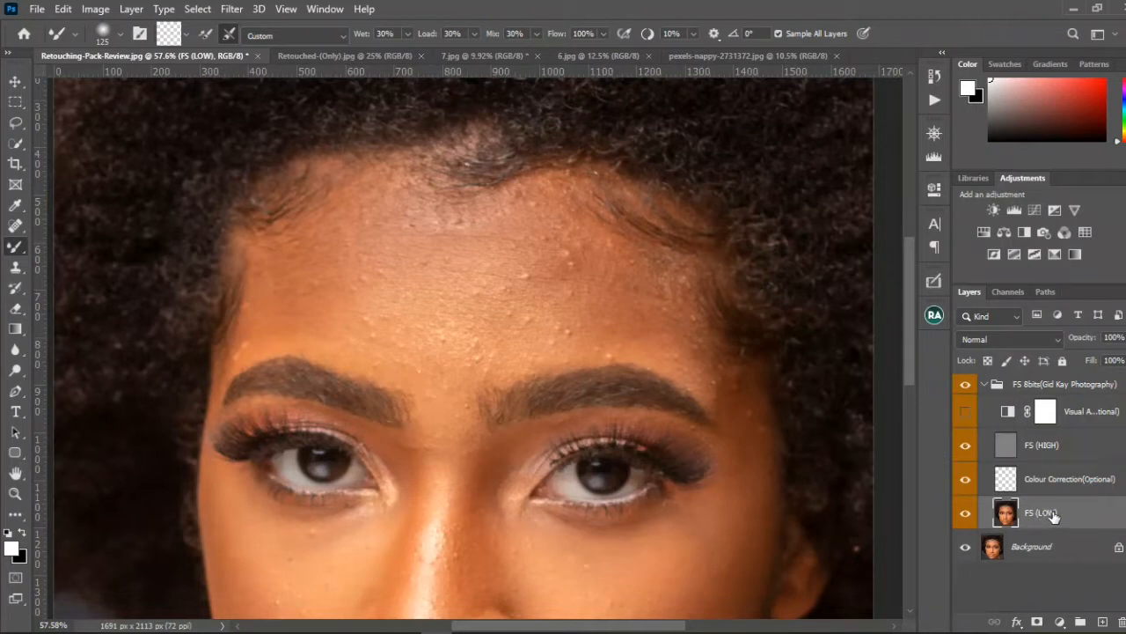
{"action": "left_click", "coordinate": [1041, 483]}
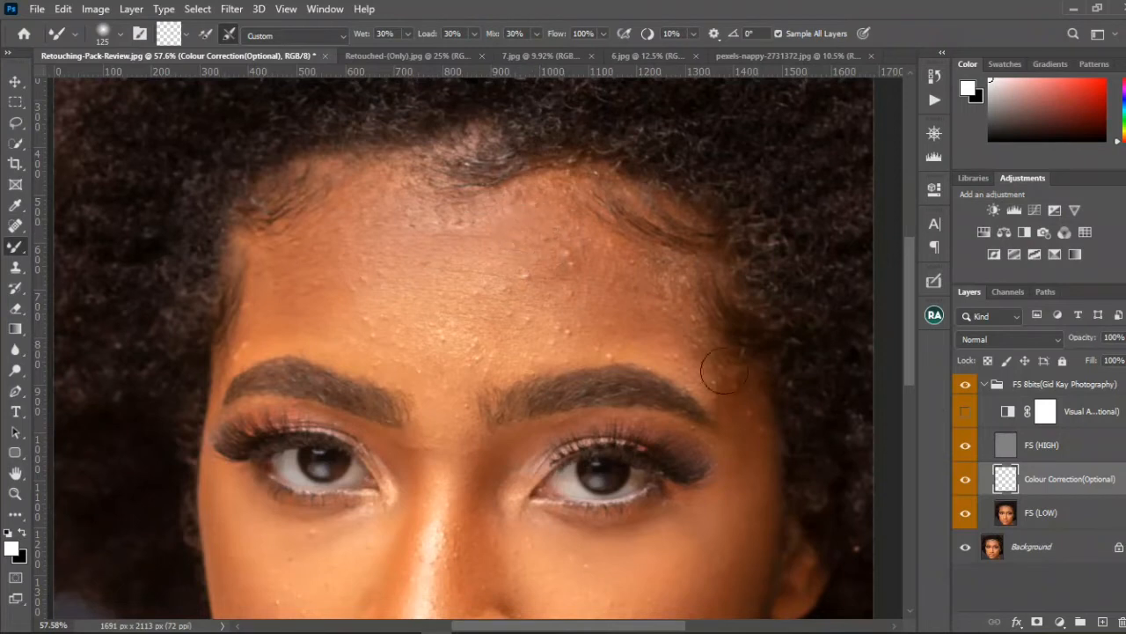
{"action": "left_click", "coordinate": [1041, 513]}
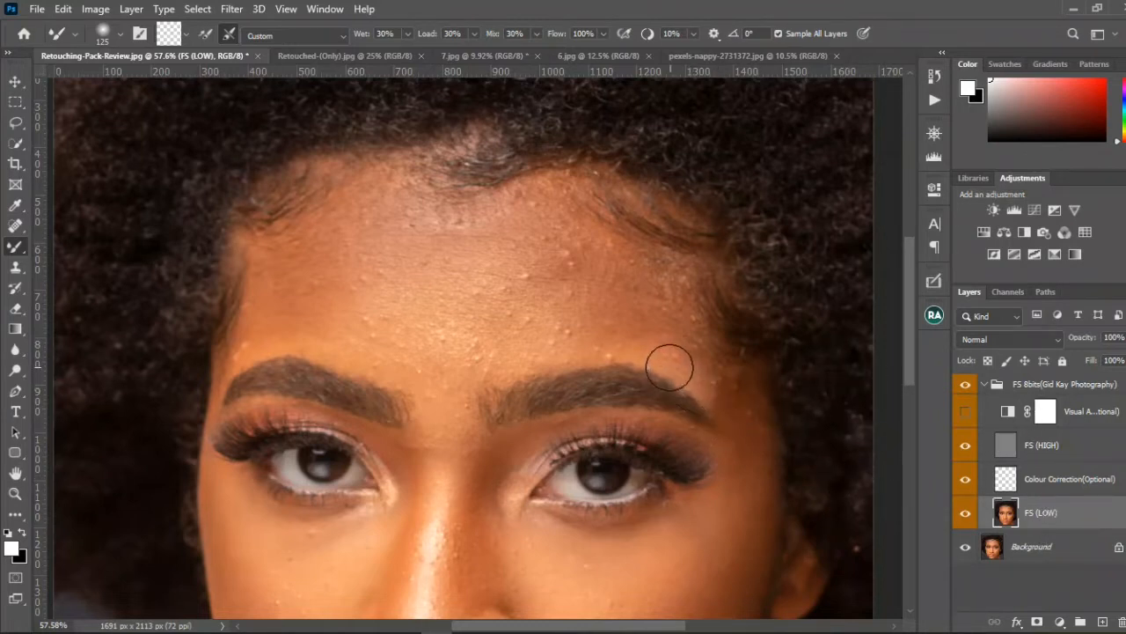
{"action": "left_click", "coordinate": [1012, 477]}
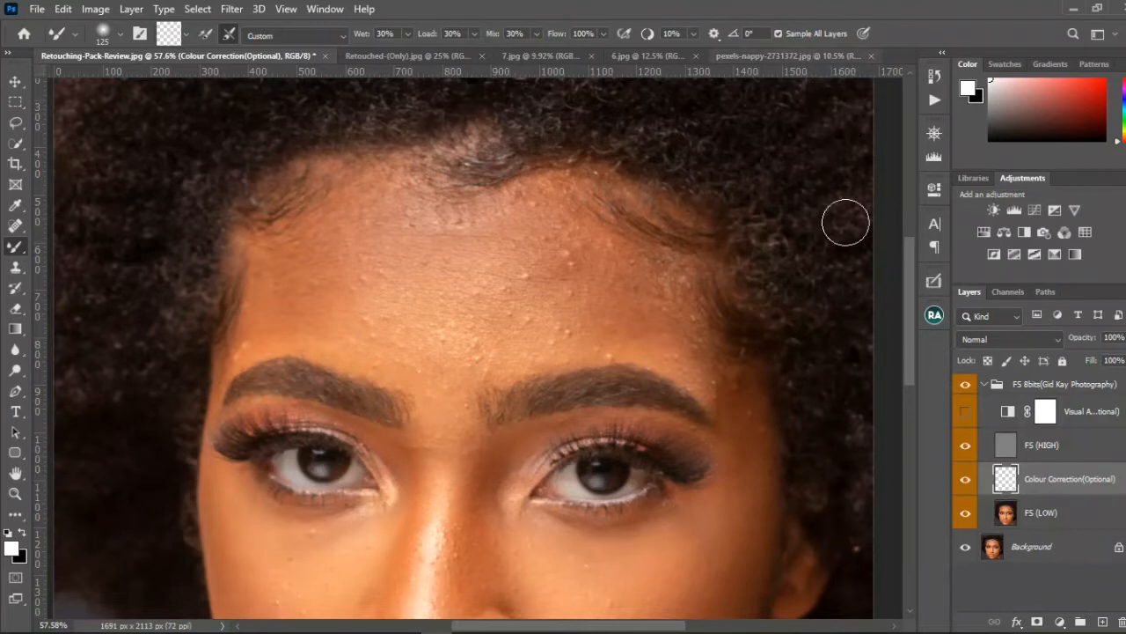
Step: Hide the FS (HIGH) layer and blend the upper forehead tones on Colour Correction(Optional) using the Mixer Brush at size 250
{"action": "left_click", "coordinate": [966, 448]}
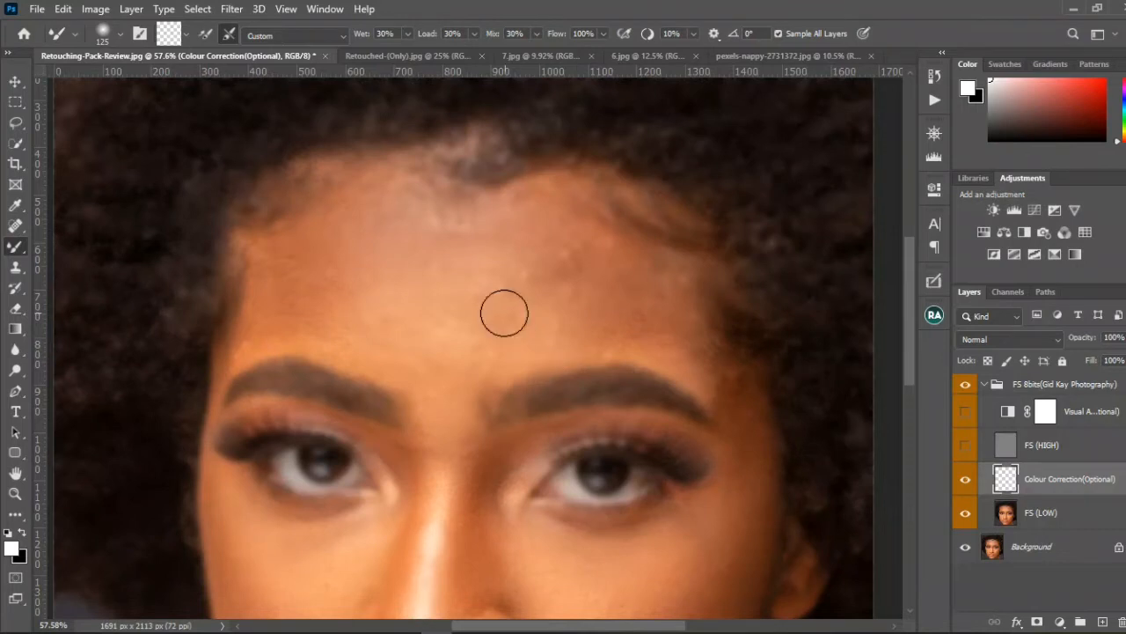
{"action": "key", "text": "bracketright"}
{"action": "key", "text": "bracketright"}
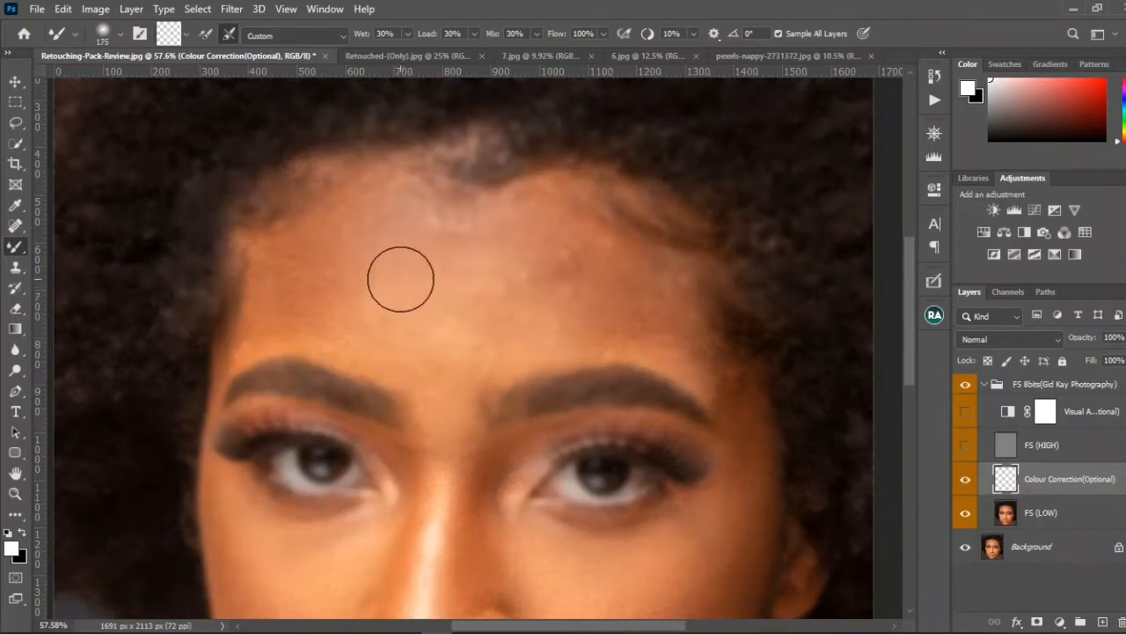
{"action": "key", "text": "bracketright"}
{"action": "key", "text": "bracketright"}
{"action": "left_click", "coordinate": [342, 242], "text": "alt"}
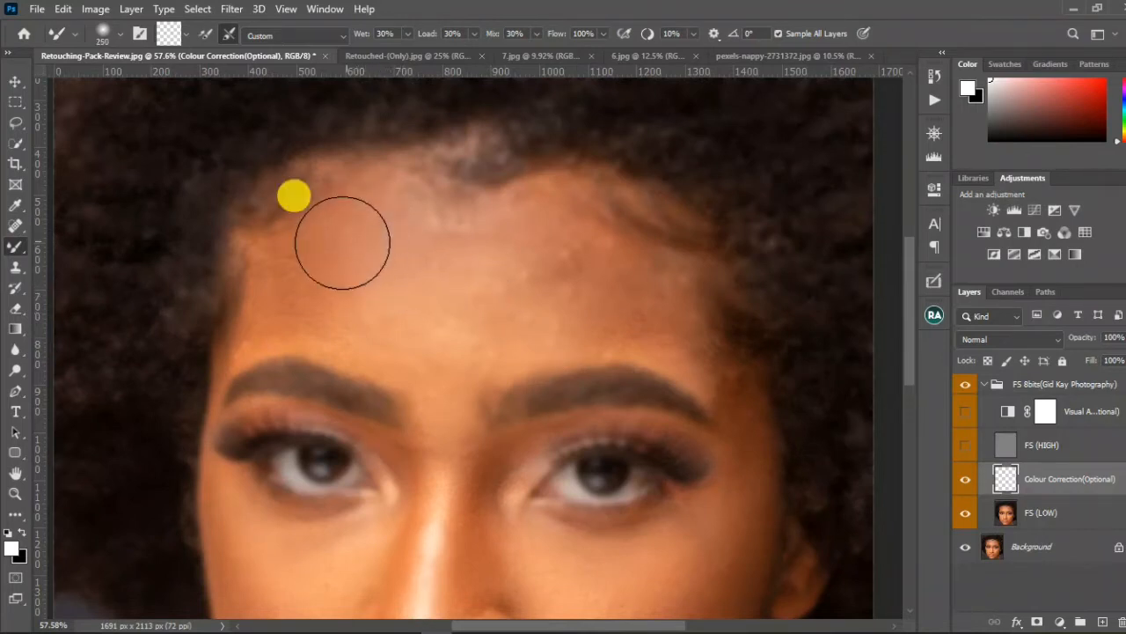
{"action": "left_click_drag", "start_coordinate": [343, 242], "coordinate": [283, 290]}
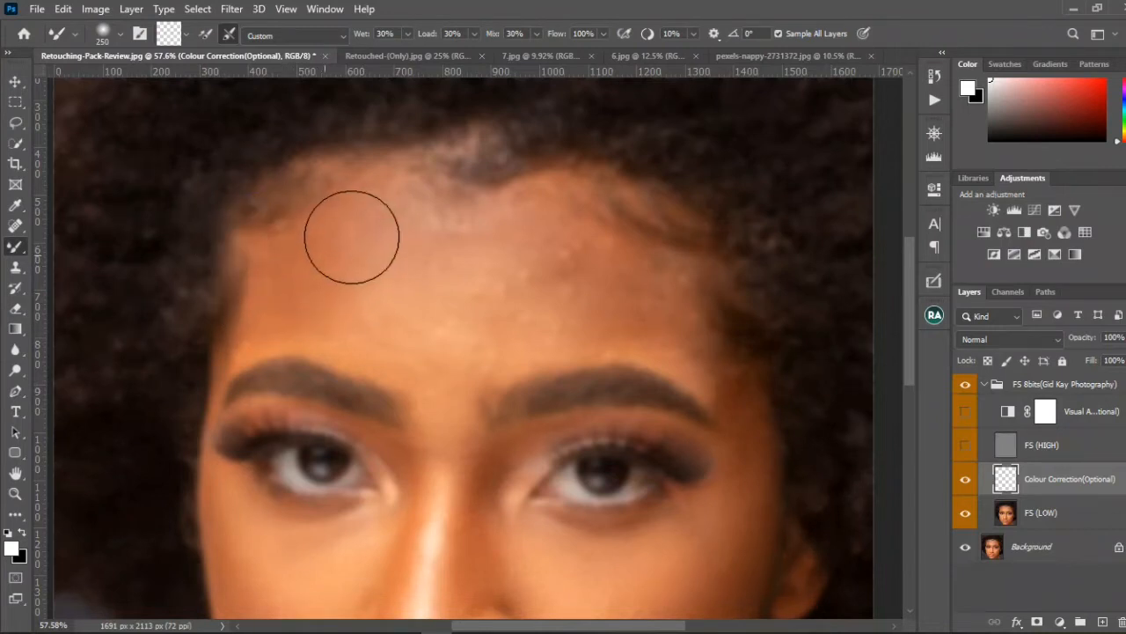
{"action": "left_click_drag", "start_coordinate": [371, 212], "coordinate": [397, 236]}
{"action": "mouse_move", "coordinate": [455, 260]}
{"action": "left_mouse_down"}
{"action": "mouse_move", "coordinate": [489, 245]}
{"action": "mouse_move", "coordinate": [407, 240]}
{"action": "left_mouse_up"}
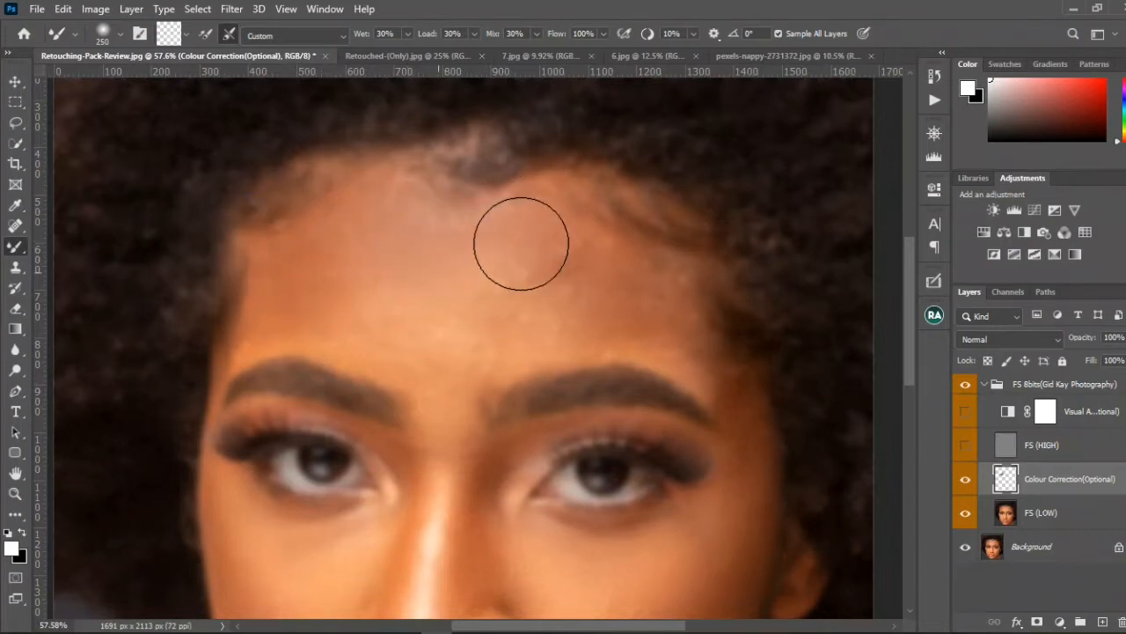
{"action": "mouse_move", "coordinate": [468, 280]}
{"action": "left_mouse_down"}
{"action": "mouse_move", "coordinate": [499, 289]}
{"action": "mouse_move", "coordinate": [536, 265]}
{"action": "mouse_move", "coordinate": [543, 274]}
{"action": "mouse_move", "coordinate": [400, 325]}
{"action": "mouse_move", "coordinate": [484, 333]}
{"action": "mouse_move", "coordinate": [352, 309]}
{"action": "left_mouse_up"}
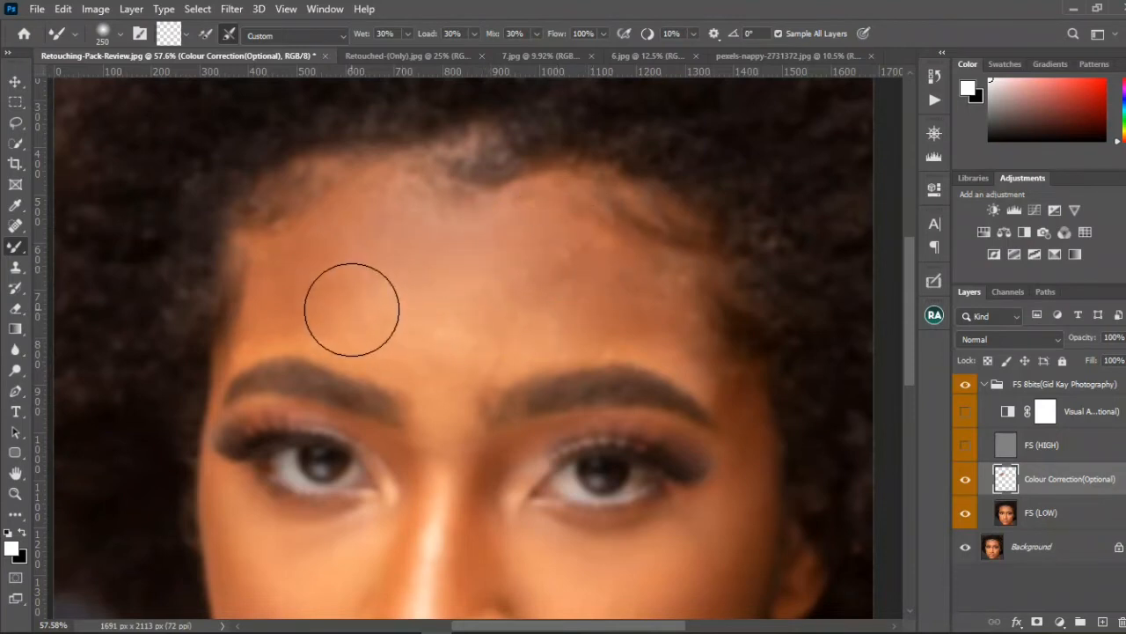
Step: Reduce the Mixer Brush to size 150 and blend the skin above both eyebrows and across the portrait's right-hand forehead
{"action": "key", "text": "bracketleft"}
{"action": "key", "text": "bracketleft"}
{"action": "key", "text": "bracketleft"}
{"action": "left_click_drag", "start_coordinate": [278, 338], "coordinate": [355, 331]}
{"action": "mouse_move", "coordinate": [417, 363]}
{"action": "left_mouse_down"}
{"action": "mouse_move", "coordinate": [580, 335]}
{"action": "mouse_move", "coordinate": [560, 318]}
{"action": "mouse_move", "coordinate": [504, 316]}
{"action": "mouse_move", "coordinate": [546, 274]}
{"action": "mouse_move", "coordinate": [542, 211]}
{"action": "mouse_move", "coordinate": [603, 262]}
{"action": "mouse_move", "coordinate": [599, 239]}
{"action": "mouse_move", "coordinate": [661, 331]}
{"action": "mouse_move", "coordinate": [717, 359]}
{"action": "mouse_move", "coordinate": [577, 313]}
{"action": "left_mouse_up"}
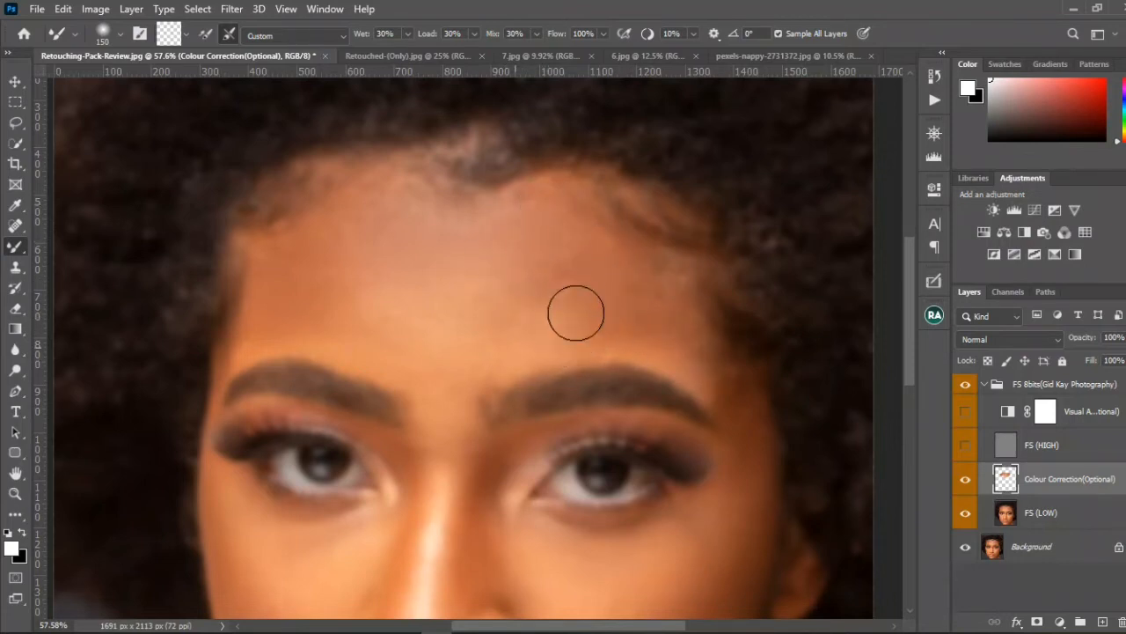
{"action": "mouse_move", "coordinate": [549, 224]}
{"action": "left_mouse_down"}
{"action": "mouse_move", "coordinate": [606, 247]}
{"action": "mouse_move", "coordinate": [680, 276]}
{"action": "left_mouse_up"}
{"action": "left_click_drag", "start_coordinate": [655, 361], "coordinate": [611, 310]}
Step: Enlarge the Mixer Brush to size 250 and even out the broad transitions across the centre and top of the forehead
{"action": "key", "text": "bracketright"}
{"action": "key", "text": "bracketright"}
{"action": "key", "text": "bracketright"}
{"action": "left_click_drag", "start_coordinate": [547, 261], "coordinate": [484, 273]}
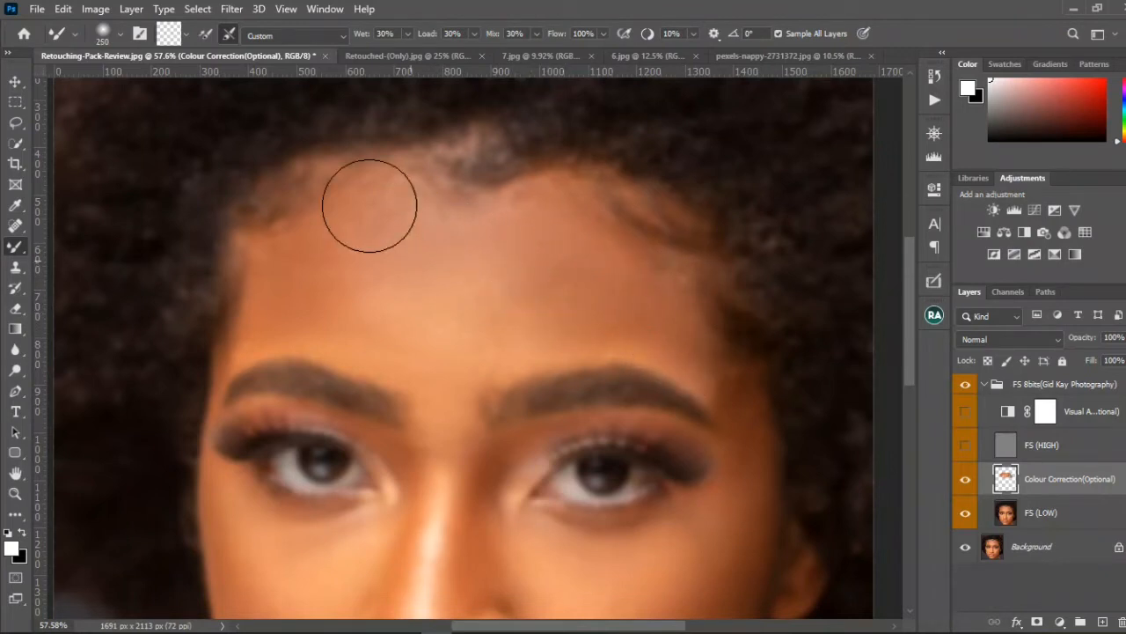
{"action": "mouse_move", "coordinate": [354, 219]}
{"action": "left_mouse_down"}
{"action": "mouse_move", "coordinate": [453, 310]}
{"action": "mouse_move", "coordinate": [533, 265]}
{"action": "left_mouse_up"}
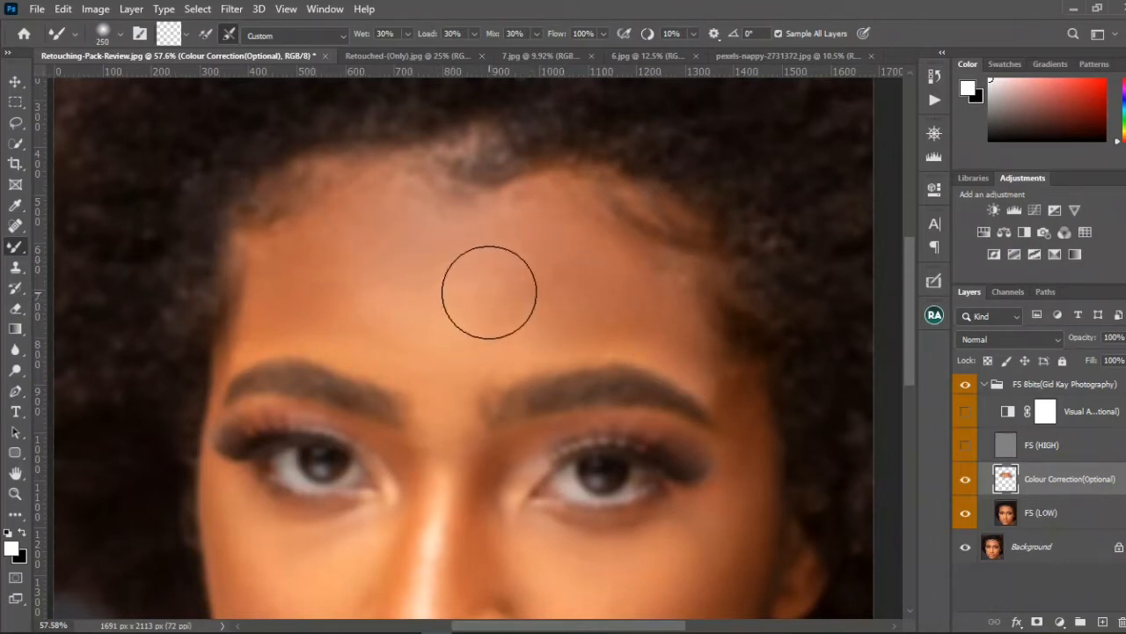
Step: Blend the remaining patches around the eyebrows, between them and along the hairline with the Mixer Brush at size 125
{"action": "key", "text": "bracketleft"}
{"action": "key", "text": "bracketleft"}
{"action": "key", "text": "bracketleft"}
{"action": "key", "text": "bracketleft"}
{"action": "left_click_drag", "start_coordinate": [499, 356], "coordinate": [530, 345]}
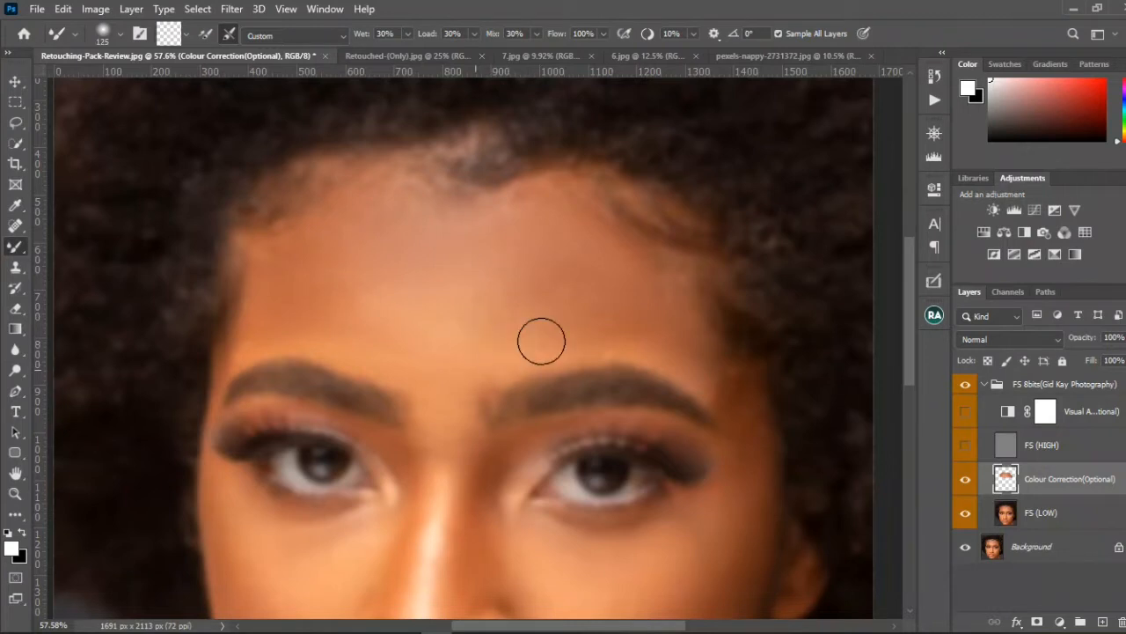
{"action": "mouse_move", "coordinate": [619, 356]}
{"action": "left_mouse_down"}
{"action": "mouse_move", "coordinate": [608, 348]}
{"action": "mouse_move", "coordinate": [678, 319]}
{"action": "mouse_move", "coordinate": [736, 396]}
{"action": "mouse_move", "coordinate": [731, 420]}
{"action": "left_mouse_up"}
{"action": "mouse_move", "coordinate": [437, 417]}
{"action": "left_mouse_down"}
{"action": "mouse_move", "coordinate": [444, 444]}
{"action": "mouse_move", "coordinate": [434, 368]}
{"action": "left_mouse_up"}
{"action": "left_click_drag", "start_coordinate": [402, 198], "coordinate": [416, 209]}
{"action": "left_click_drag", "start_coordinate": [523, 187], "coordinate": [537, 185]}
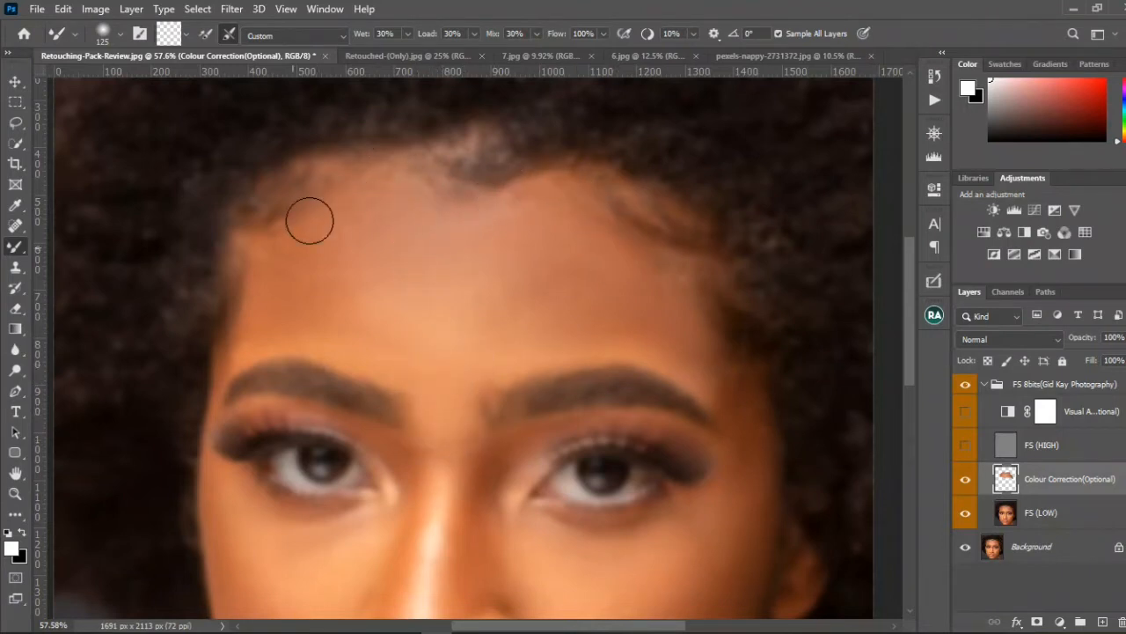
Step: Show the FS (HIGH) layer again and toggle the FS 8bits group to compare the forehead before and after
{"action": "left_click", "coordinate": [965, 446]}
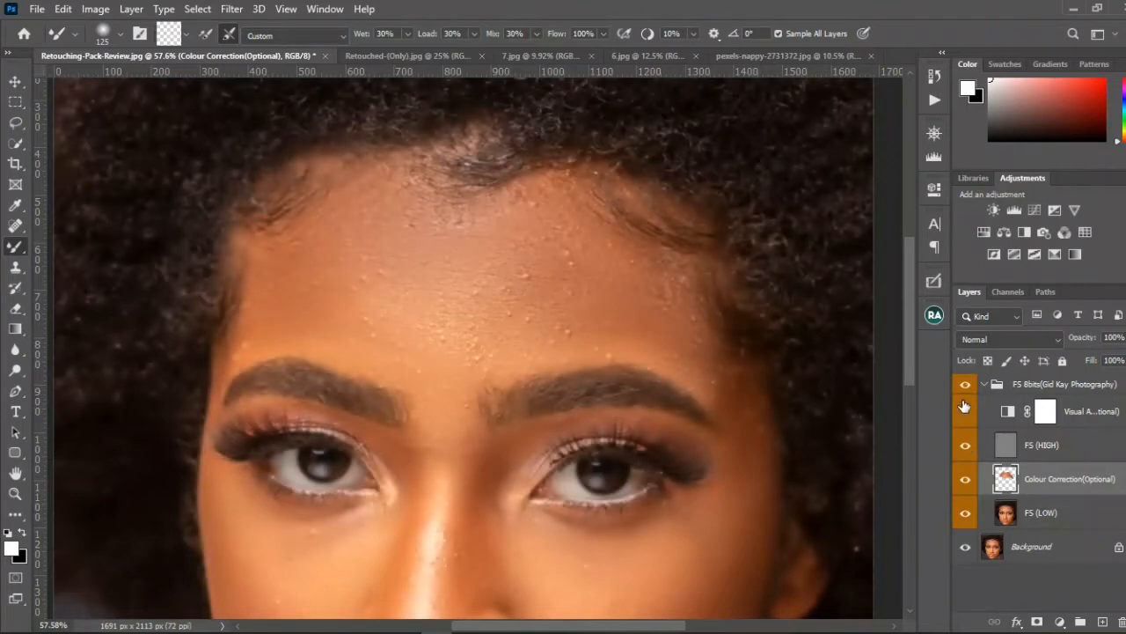
{"action": "left_click", "coordinate": [967, 385]}
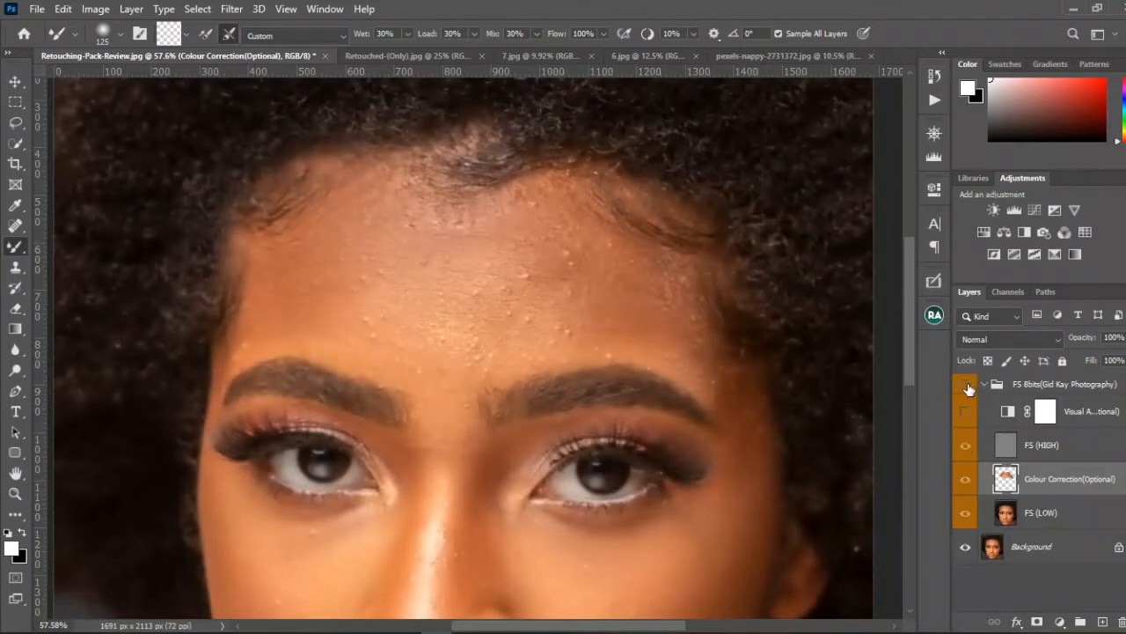
{"action": "left_click", "coordinate": [967, 386]}
{"action": "scroll", "coordinate": [586, 344], "scroll_direction": "down", "scroll_amount": 5}
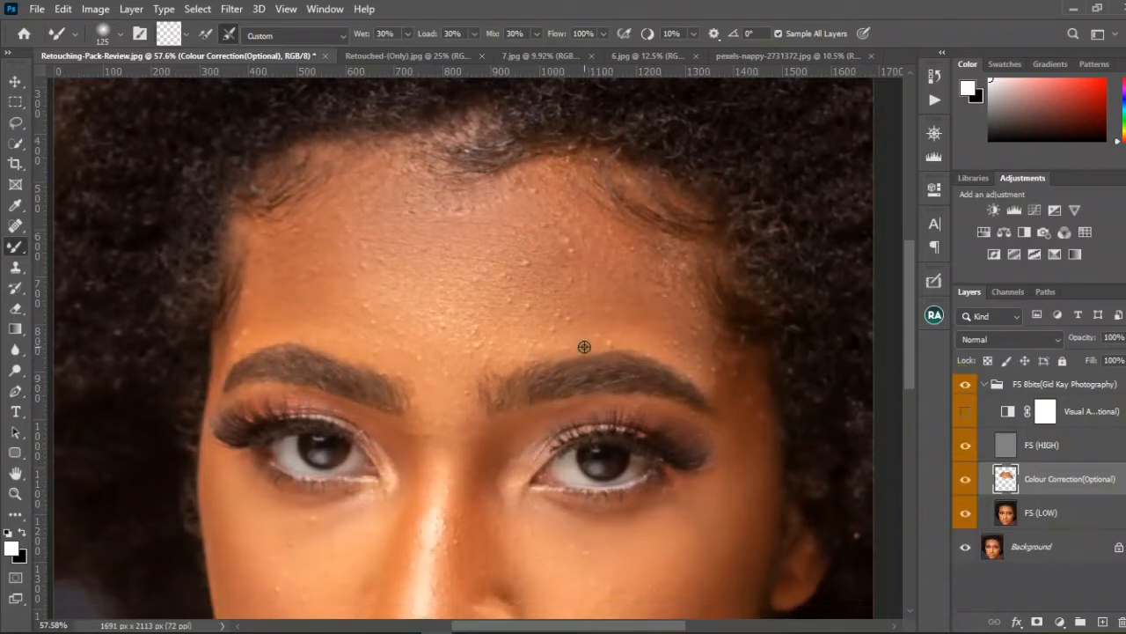
{"action": "mouse_move", "coordinate": [577, 346]}
{"action": "left_mouse_down"}
{"action": "mouse_move", "coordinate": [566, 289]}
{"action": "mouse_move", "coordinate": [581, 289]}
{"action": "left_mouse_up"}
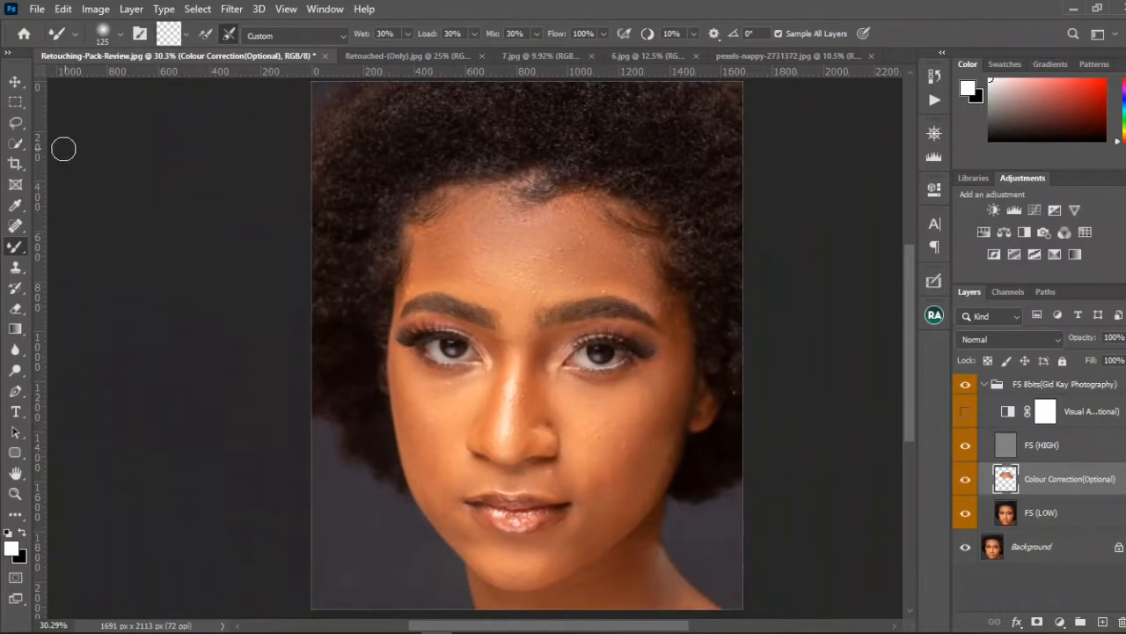
Step: Lasso the forehead with a 22 px feather, apply a Gaussian Blur of radius 22 pixels on Colour Correction(Optional), and deselect
{"action": "left_click", "coordinate": [16, 123]}
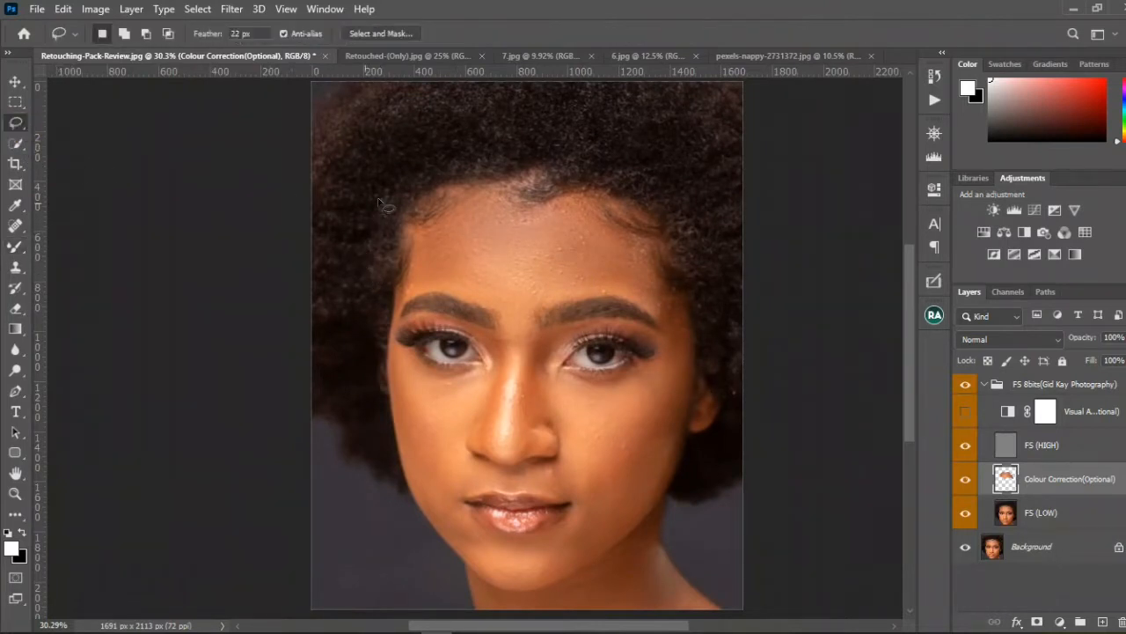
{"action": "scroll", "coordinate": [464, 251], "scroll_direction": "up", "scroll_amount": 3}
{"action": "mouse_move", "coordinate": [407, 224]}
{"action": "left_mouse_down"}
{"action": "mouse_move", "coordinate": [683, 241]}
{"action": "mouse_move", "coordinate": [465, 319]}
{"action": "mouse_move", "coordinate": [396, 242]}
{"action": "left_mouse_up"}
{"action": "left_click", "coordinate": [234, 10]}
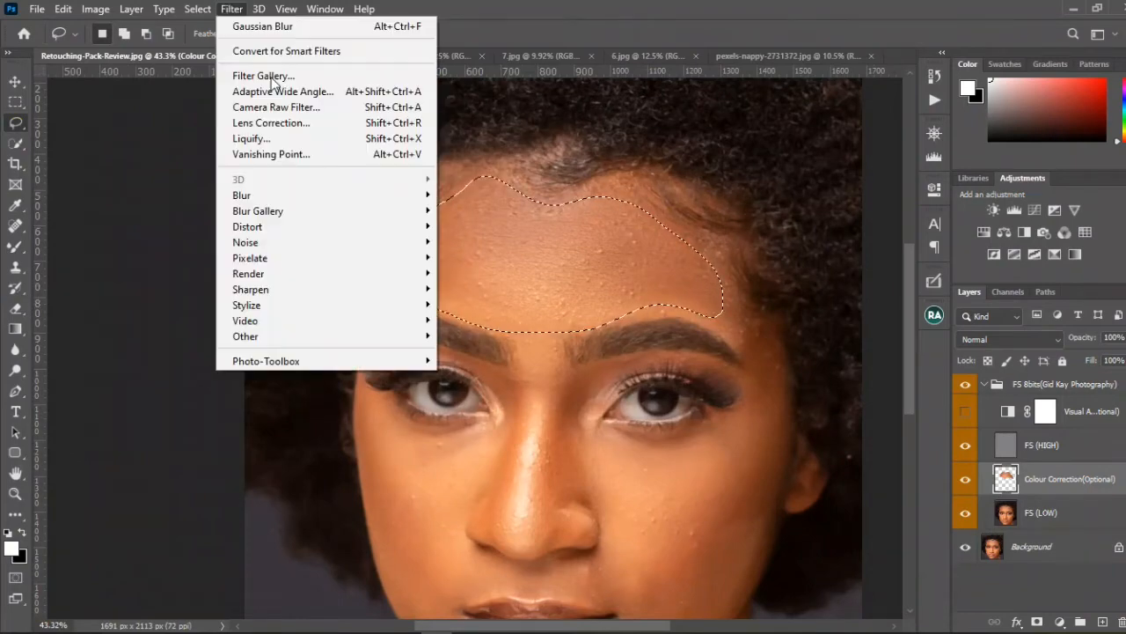
{"action": "mouse_move", "coordinate": [308, 192]}
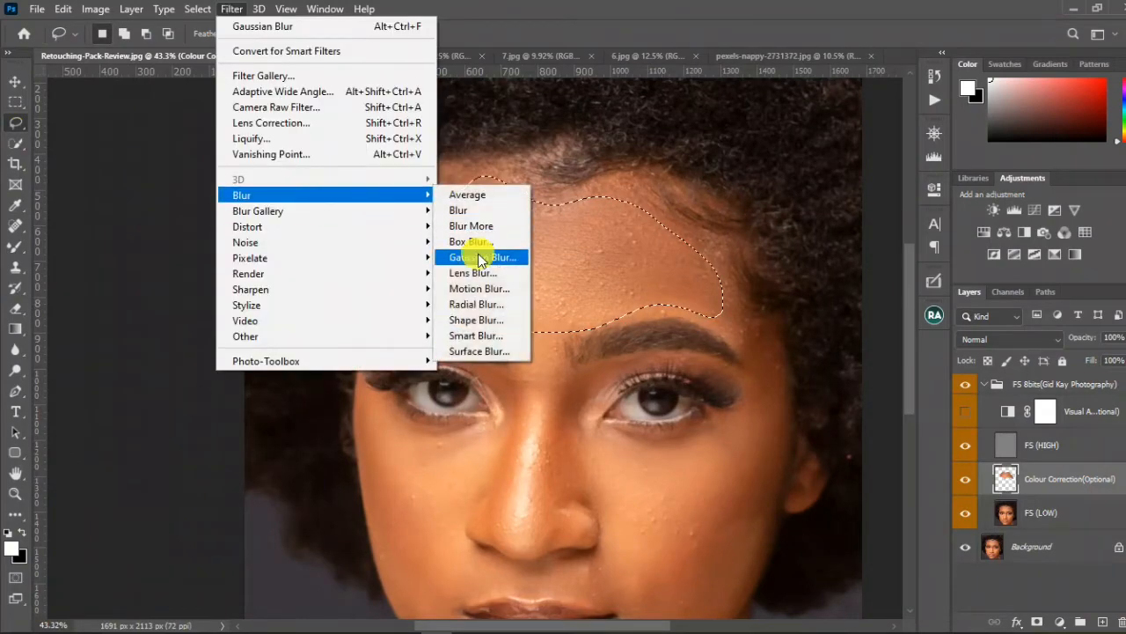
{"action": "left_click", "coordinate": [479, 257]}
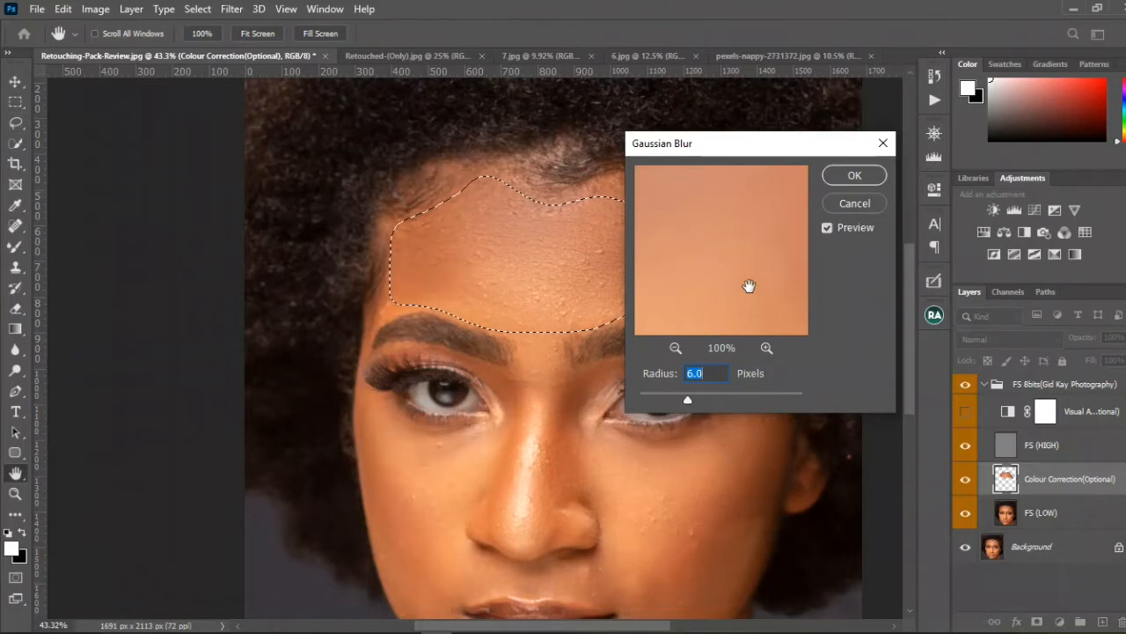
{"action": "type", "text": "22"}
{"action": "key", "text": "Return"}
{"action": "key", "text": "l"}
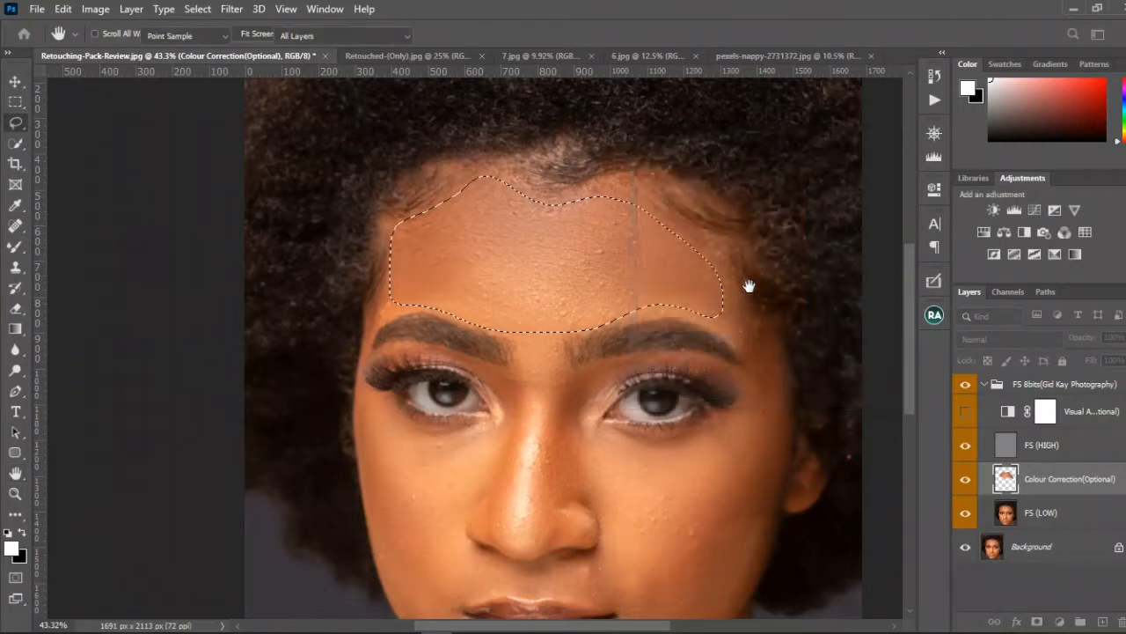
{"action": "key", "text": "ctrl+d"}
Step: Open the Navigator preview, toggle the FS 8bits group to compare before and after, and collapse the group
{"action": "scroll", "coordinate": [700, 203], "scroll_direction": "down", "scroll_amount": 3}
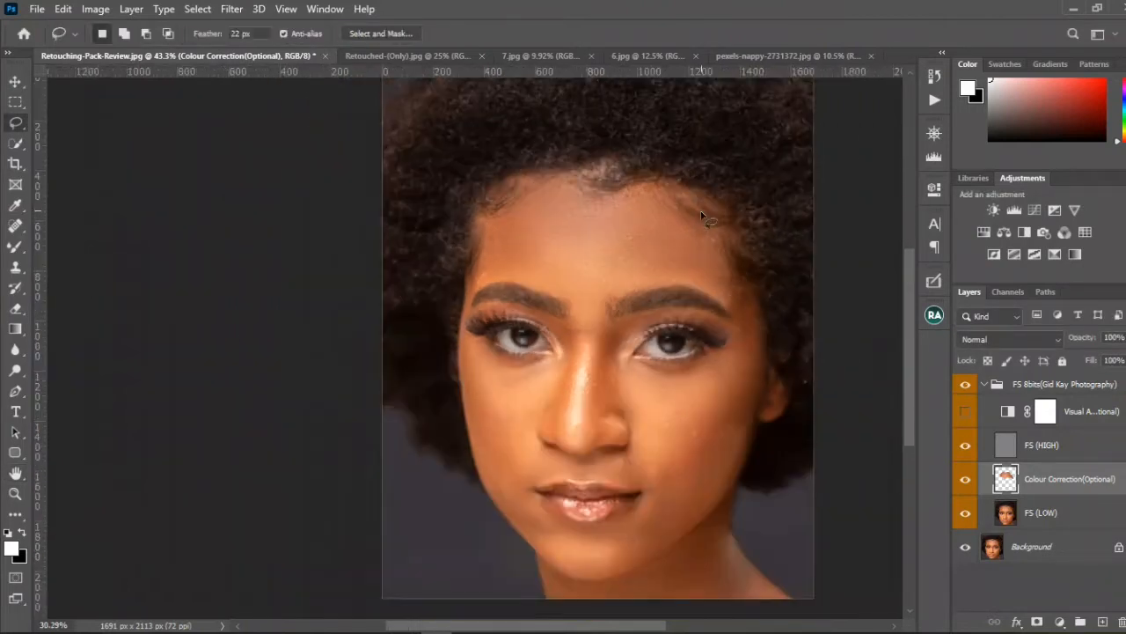
{"action": "left_click_drag", "start_coordinate": [720, 215], "coordinate": [666, 214]}
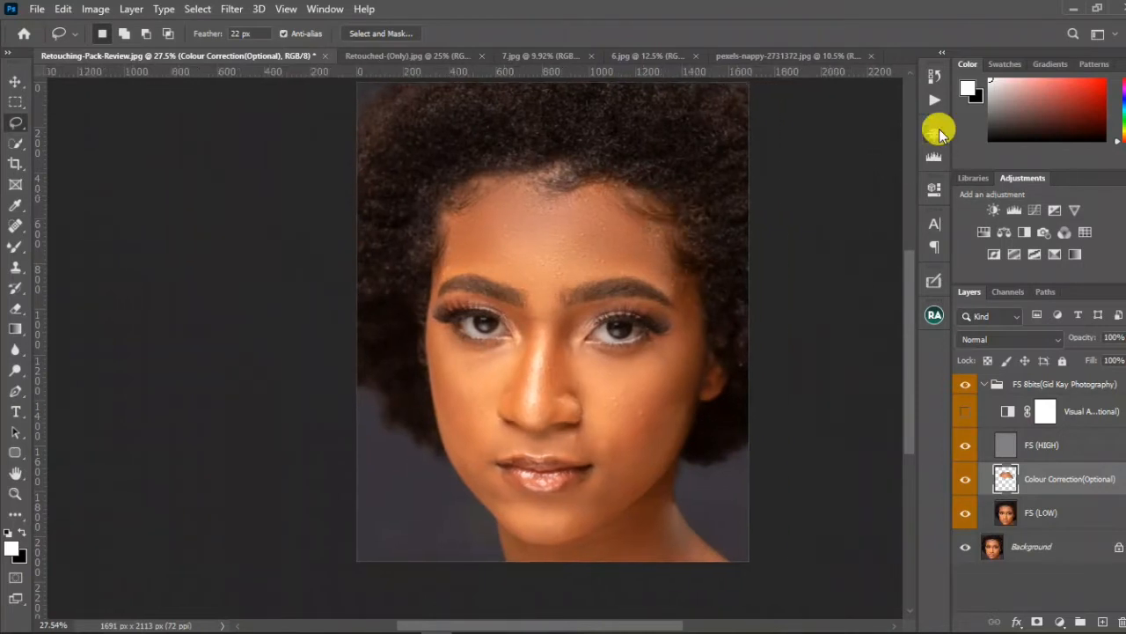
{"action": "left_click", "coordinate": [935, 132]}
{"action": "left_click", "coordinate": [967, 386]}
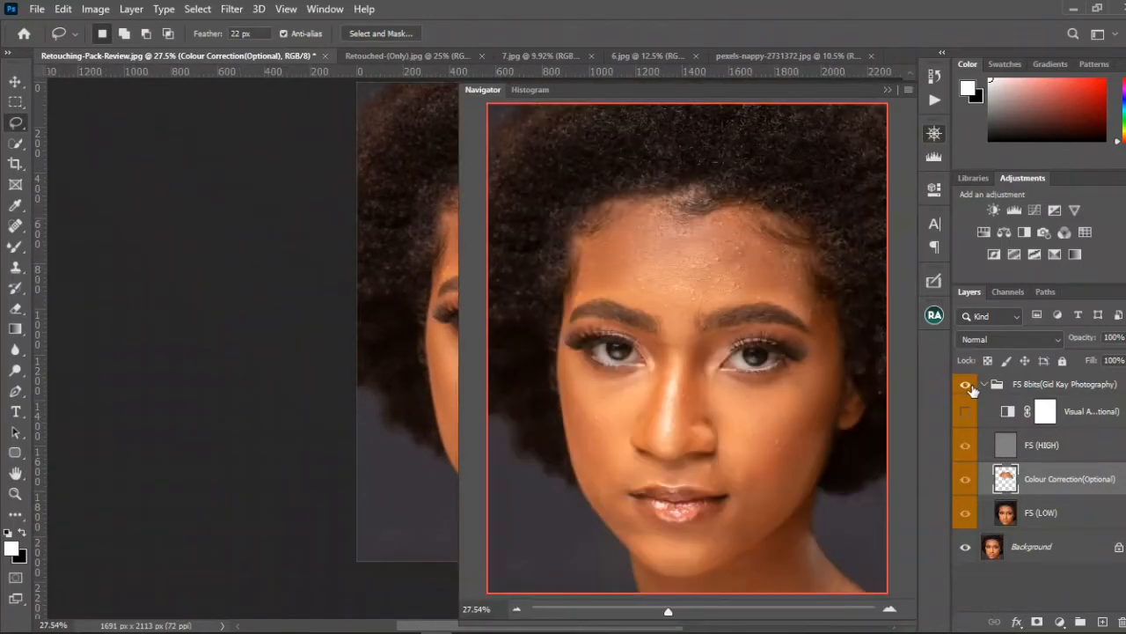
{"action": "left_click", "coordinate": [982, 384]}
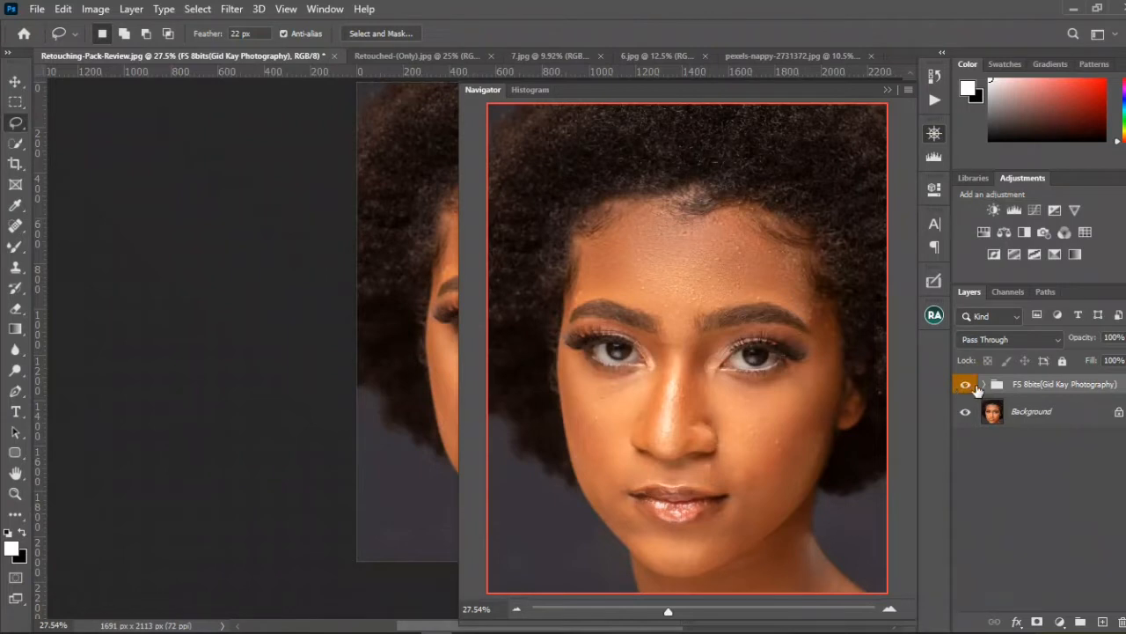
Step: Delete the FS 8bits group and switch to the Retouched-(Only).jpg document
{"action": "left_click_drag", "start_coordinate": [1010, 387], "coordinate": [1110, 622]}
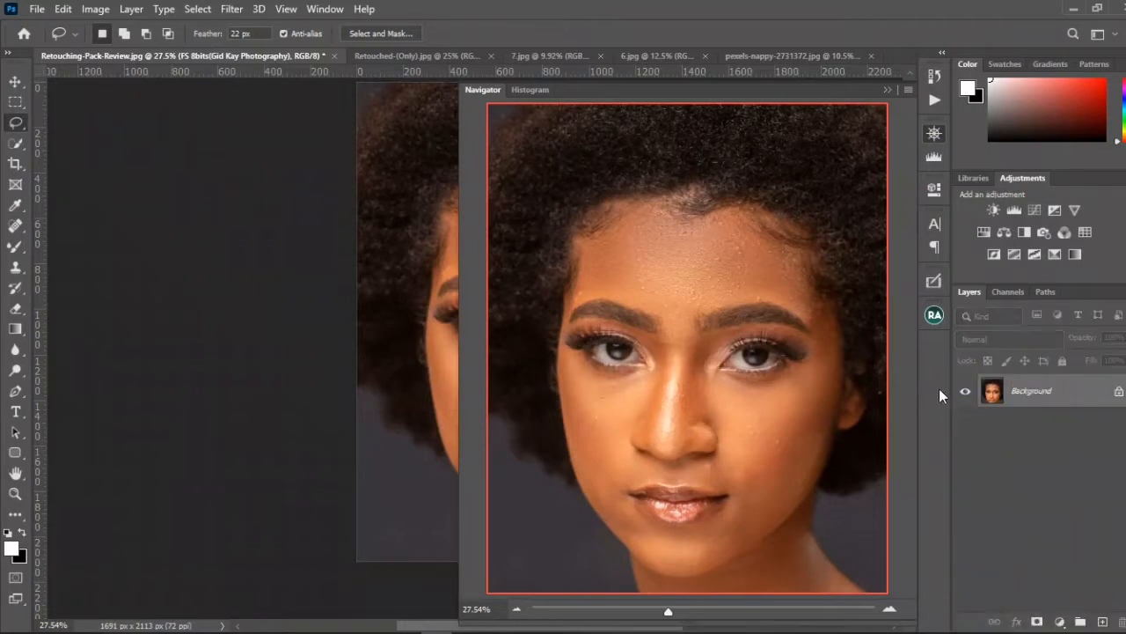
{"action": "left_click", "coordinate": [888, 90]}
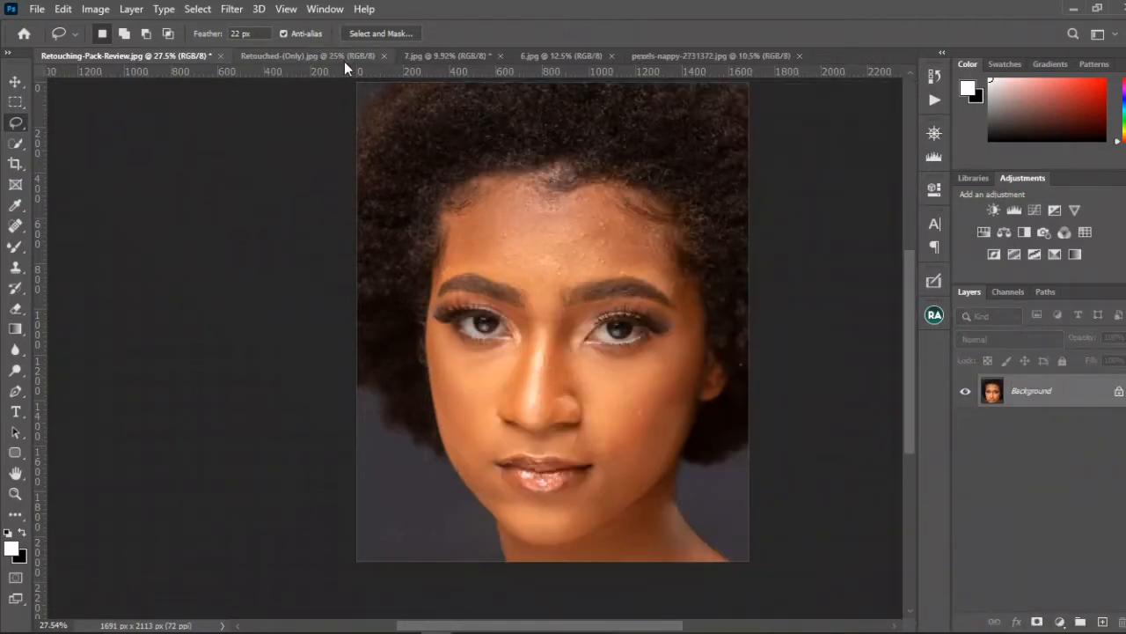
{"action": "left_click", "coordinate": [14, 81]}
{"action": "left_click", "coordinate": [251, 55]}
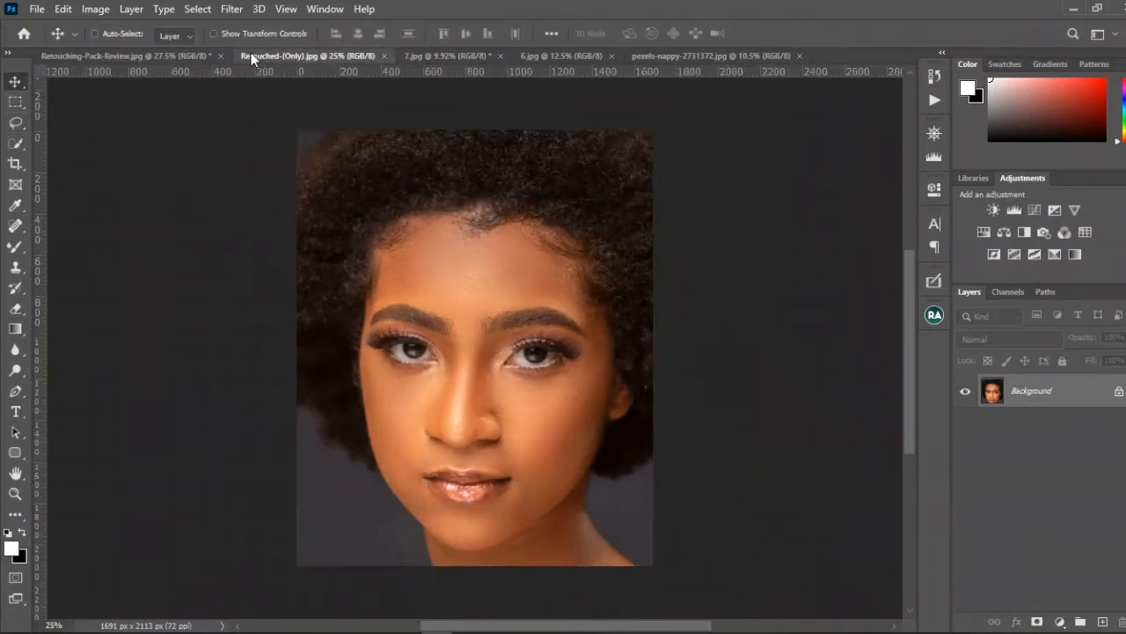
{"action": "scroll", "coordinate": [482, 365], "scroll_direction": "up", "scroll_amount": 1}
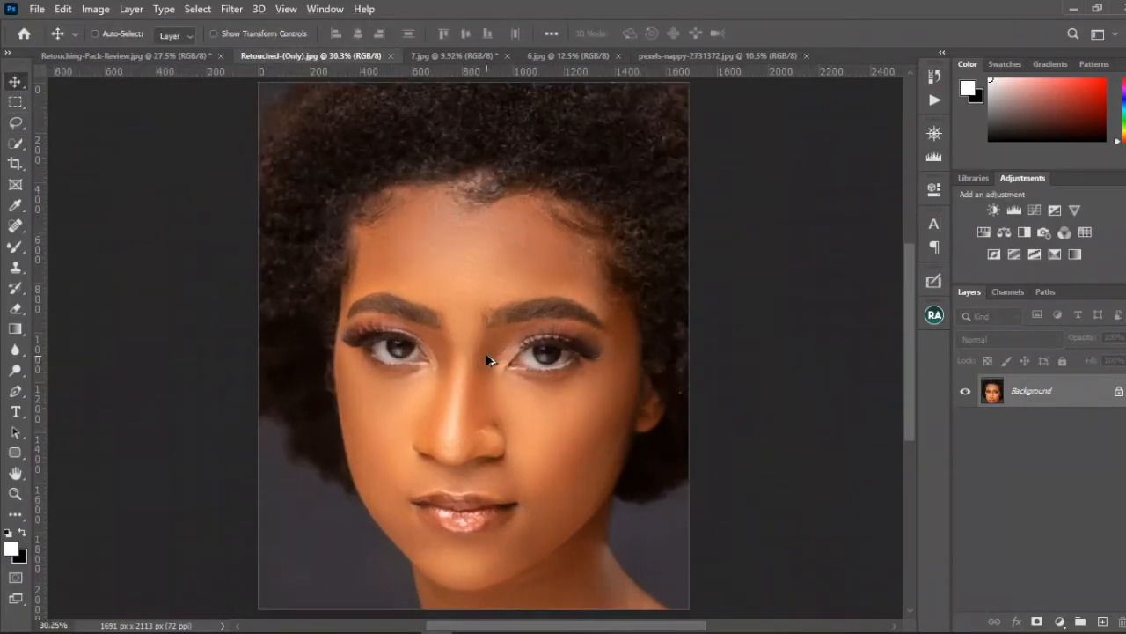
{"action": "scroll", "coordinate": [486, 352], "scroll_direction": "down", "scroll_amount": 1}
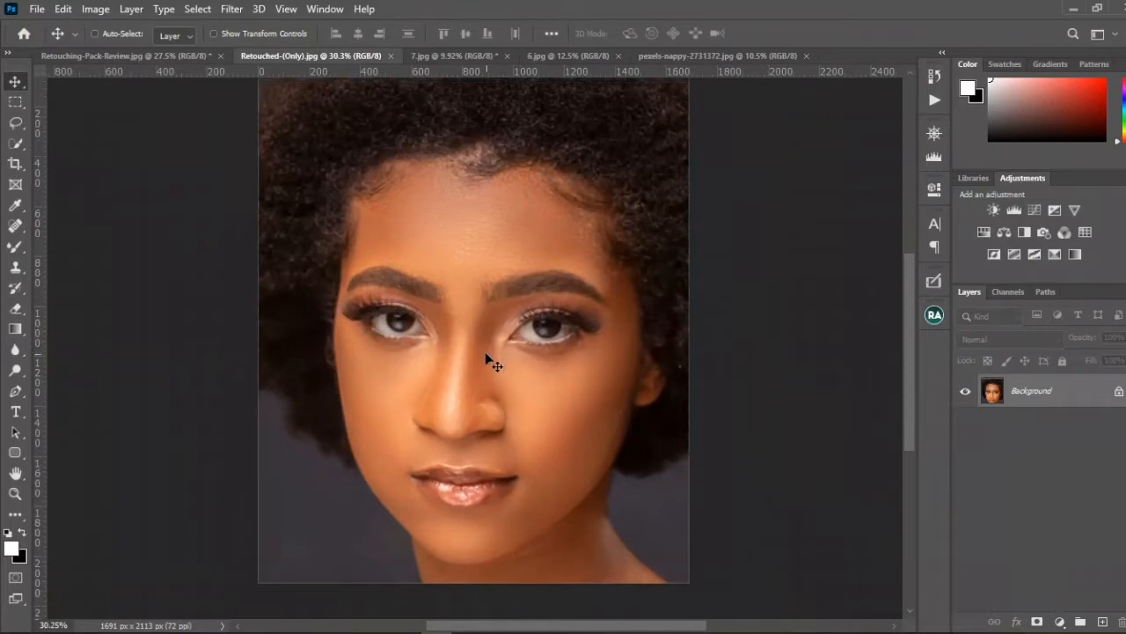
Step: Run the Global Dodge & Burn action on the retouched portrait
{"action": "left_click", "coordinate": [934, 100]}
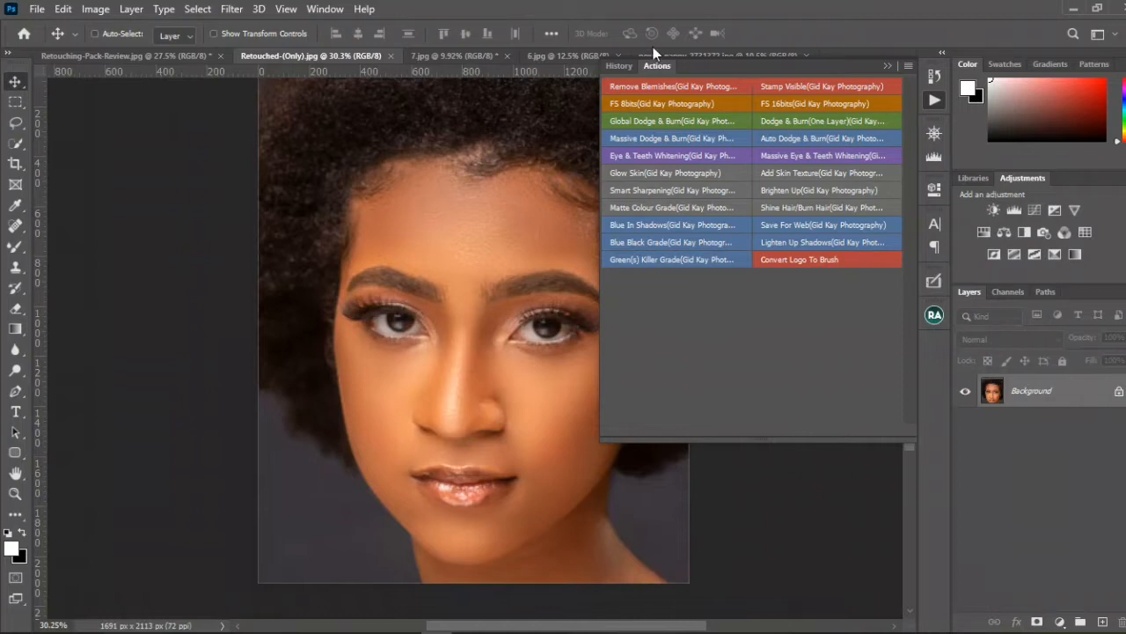
{"action": "left_click", "coordinate": [683, 125]}
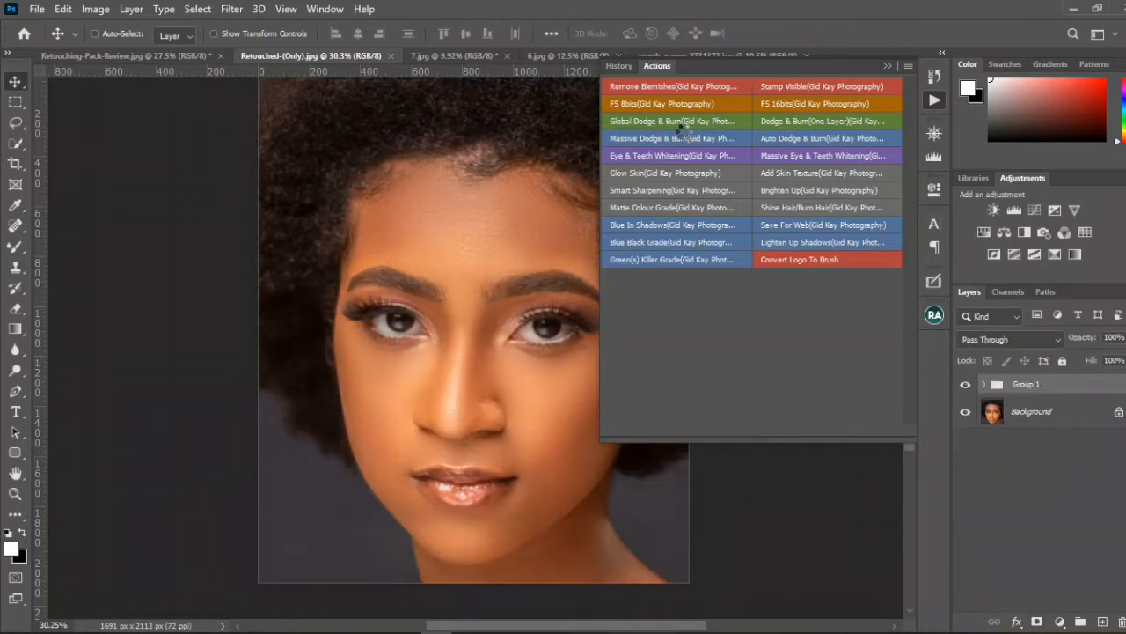
{"action": "left_click", "coordinate": [887, 66]}
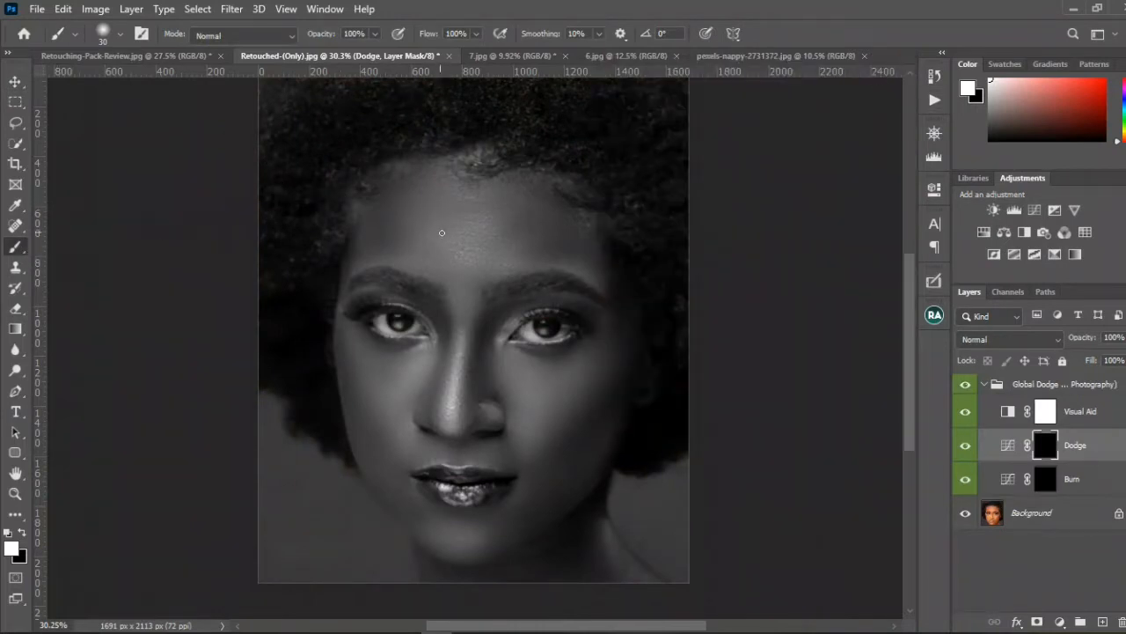
Step: Set the brush to 2% flow and size 100, and toggle the Visual Aid layer off and on to compare the views
{"action": "left_click", "coordinate": [458, 33]}
{"action": "type", "text": "2"}
{"action": "key", "text": "Return"}
{"action": "key", "text": "bracketright"}
{"action": "scroll", "coordinate": [372, 338], "scroll_direction": "down", "scroll_amount": 2}
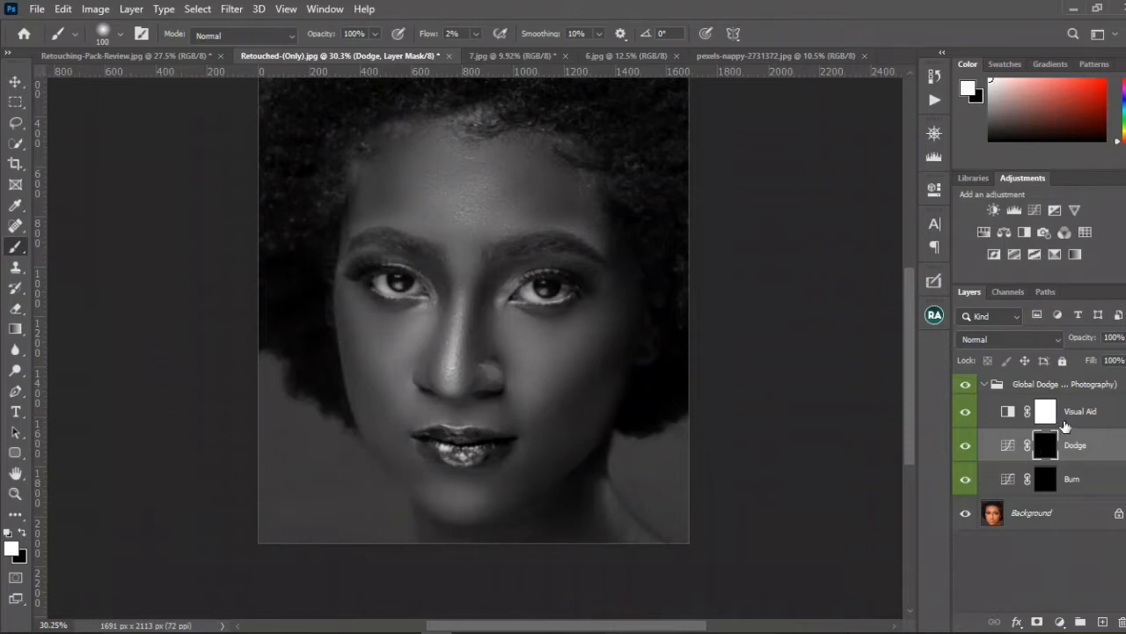
{"action": "left_click", "coordinate": [966, 410]}
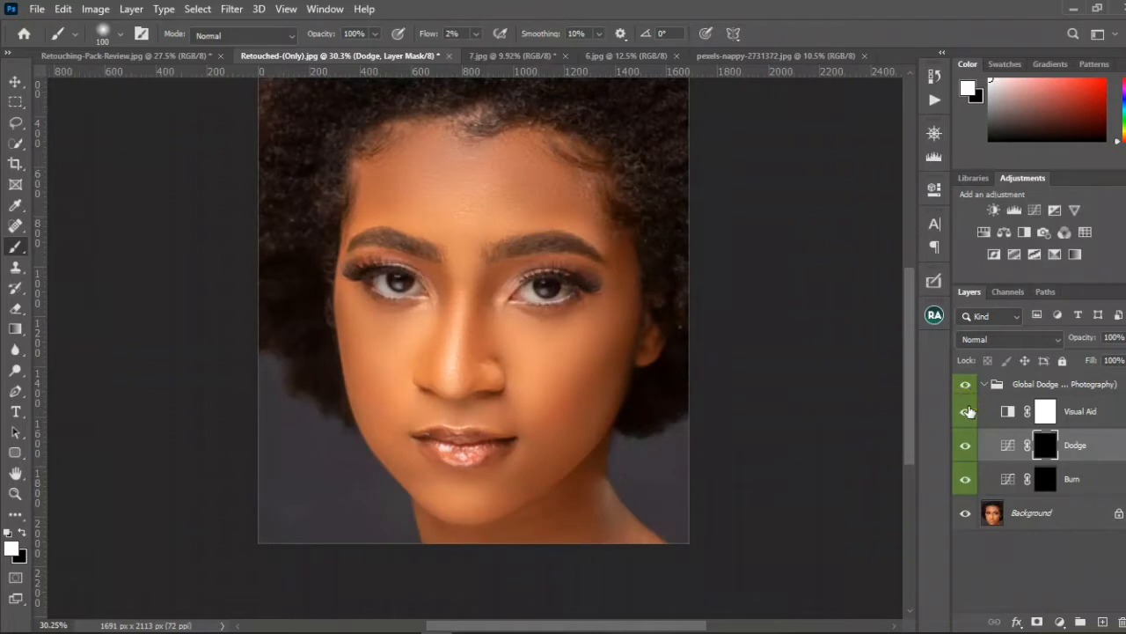
{"action": "left_click", "coordinate": [965, 411]}
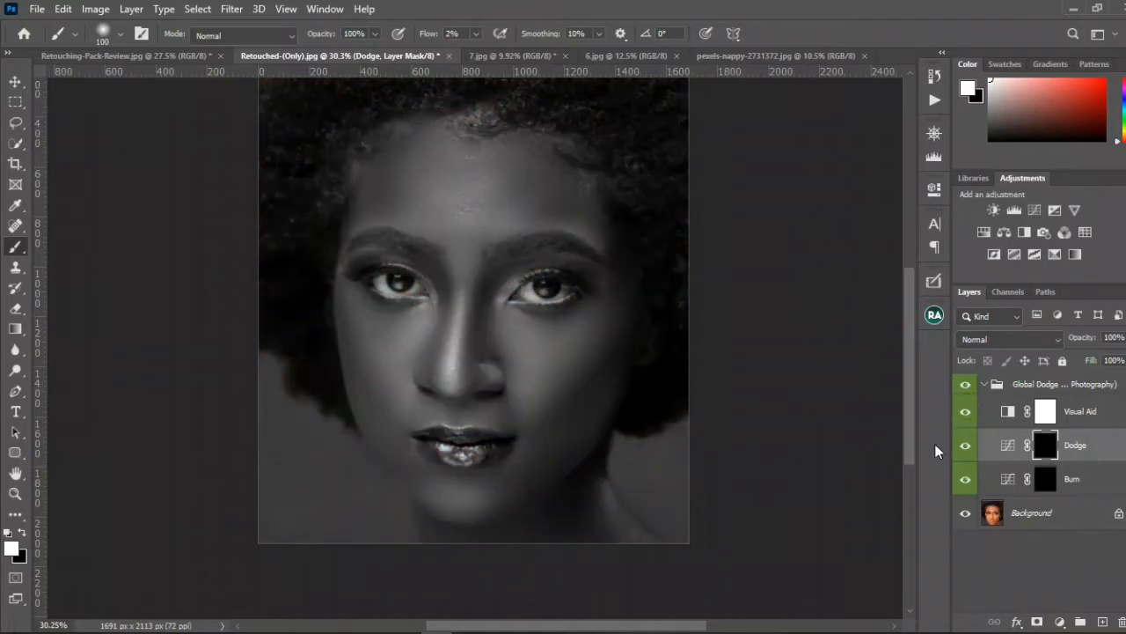
Step: Paint white on the Dodge layer mask along the nose bridge, the centre of the forehead and the cheek, resizing the brush for each area
{"action": "key", "text": "bracketleft"}
{"action": "key", "text": "bracketleft"}
{"action": "left_click_drag", "start_coordinate": [447, 320], "coordinate": [448, 384]}
{"action": "left_click_drag", "start_coordinate": [447, 350], "coordinate": [448, 402]}
{"action": "left_click_drag", "start_coordinate": [454, 315], "coordinate": [452, 378]}
{"action": "left_click_drag", "start_coordinate": [457, 334], "coordinate": [450, 392]}
{"action": "left_click_drag", "start_coordinate": [454, 295], "coordinate": [447, 385]}
{"action": "left_click_drag", "start_coordinate": [452, 335], "coordinate": [447, 390]}
{"action": "key", "text": "bracketright"}
{"action": "key", "text": "bracketright"}
{"action": "key", "text": "bracketright"}
{"action": "key", "text": "bracketright"}
{"action": "key", "text": "bracketright"}
{"action": "key", "text": "bracketright"}
{"action": "key", "text": "bracketright"}
{"action": "key", "text": "bracketright"}
{"action": "mouse_move", "coordinate": [447, 172]}
{"action": "left_mouse_down"}
{"action": "mouse_move", "coordinate": [428, 211]}
{"action": "mouse_move", "coordinate": [464, 213]}
{"action": "left_mouse_up"}
{"action": "key", "text": "bracketleft"}
{"action": "key", "text": "bracketleft"}
{"action": "mouse_move", "coordinate": [525, 360]}
{"action": "left_mouse_down"}
{"action": "mouse_move", "coordinate": [545, 378]}
{"action": "mouse_move", "coordinate": [596, 346]}
{"action": "mouse_move", "coordinate": [581, 361]}
{"action": "left_mouse_up"}
Step: Select the Burn layer mask and paint white beside the nose and along the cheek contour, enlarging the brush to size 250
{"action": "key", "text": "bracketleft"}
{"action": "key", "text": "bracketleft"}
{"action": "key", "text": "bracketleft"}
{"action": "key", "text": "alt+bracketleft"}
{"action": "key", "text": "bracketright"}
{"action": "key", "text": "bracketright"}
{"action": "key", "text": "bracketleft"}
{"action": "key", "text": "bracketleft"}
{"action": "key", "text": "bracketleft"}
{"action": "key", "text": "bracketleft"}
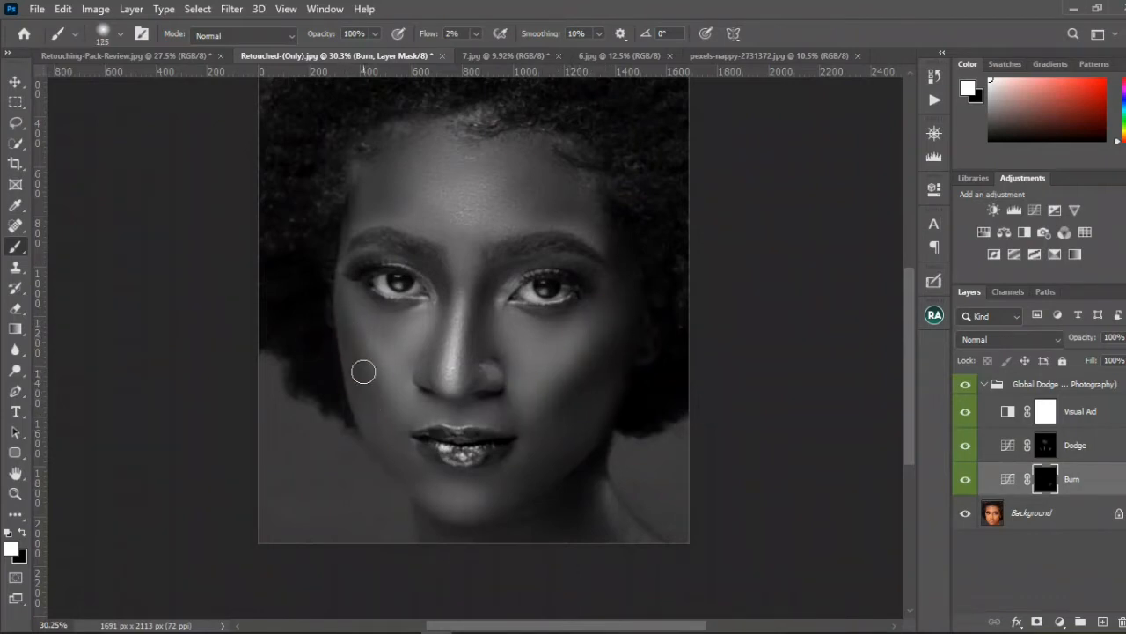
{"action": "left_click", "coordinate": [437, 334]}
{"action": "key", "text": "bracketright"}
{"action": "key", "text": "bracketright"}
{"action": "key", "text": "bracketright"}
{"action": "key", "text": "bracketright"}
{"action": "key", "text": "bracketright"}
{"action": "key", "text": "bracketright"}
Step: Hide the Visual Aid layer, collapse the Global Dodge & Burn group and toggle it to compare before and after
{"action": "left_click", "coordinate": [959, 411]}
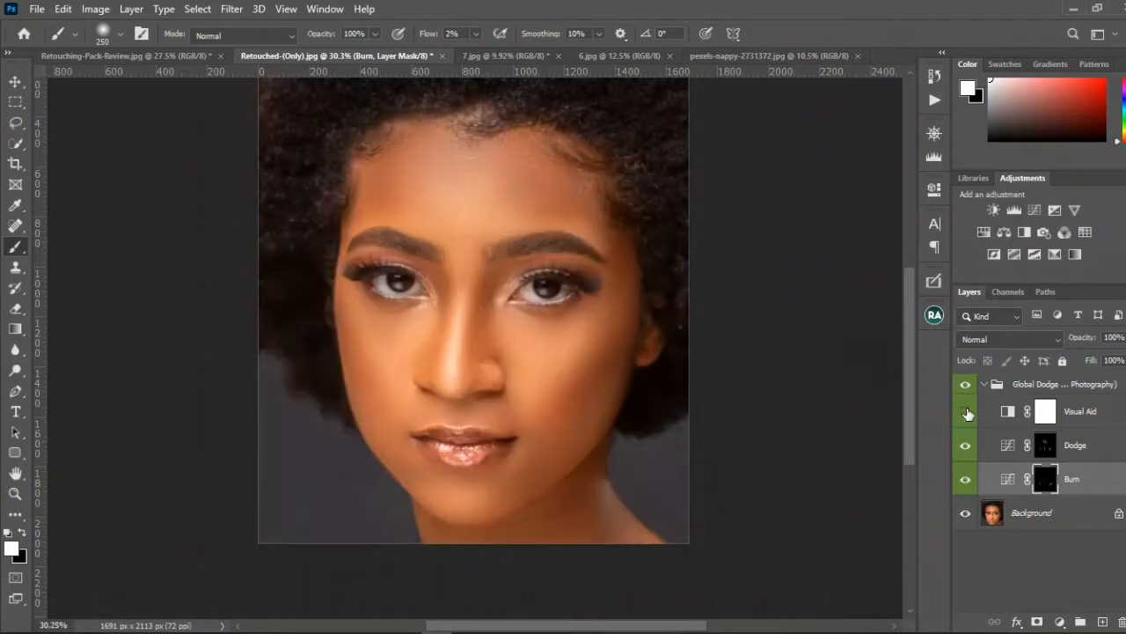
{"action": "left_click", "coordinate": [973, 388]}
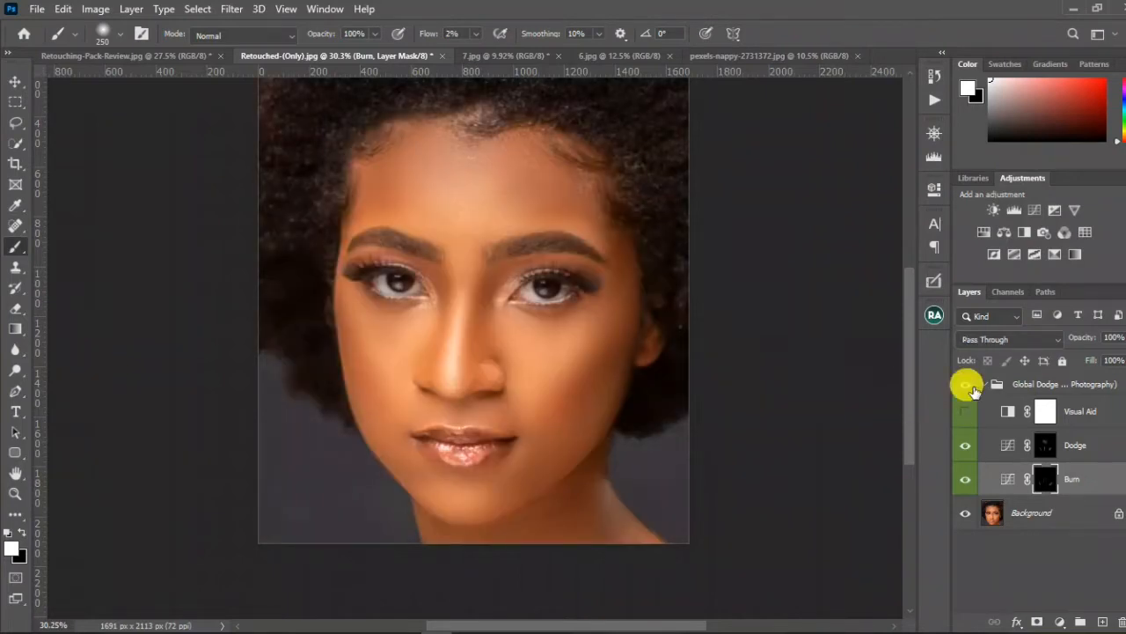
{"action": "left_click", "coordinate": [966, 386]}
{"action": "left_click", "coordinate": [966, 386]}
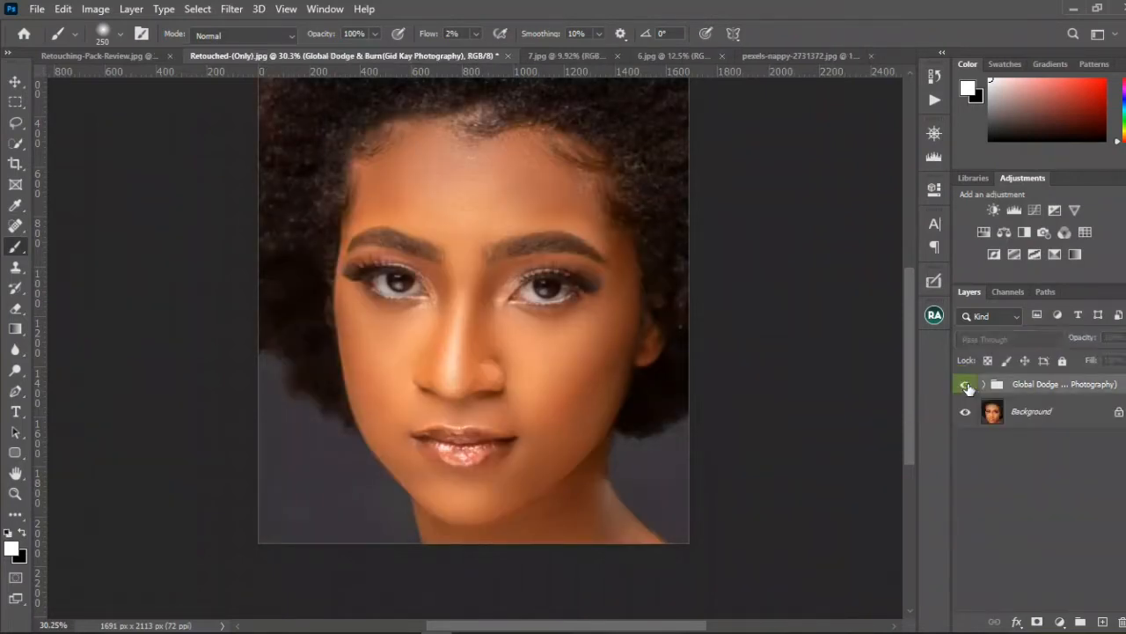
{"action": "left_click", "coordinate": [966, 386]}
{"action": "left_click", "coordinate": [966, 386]}
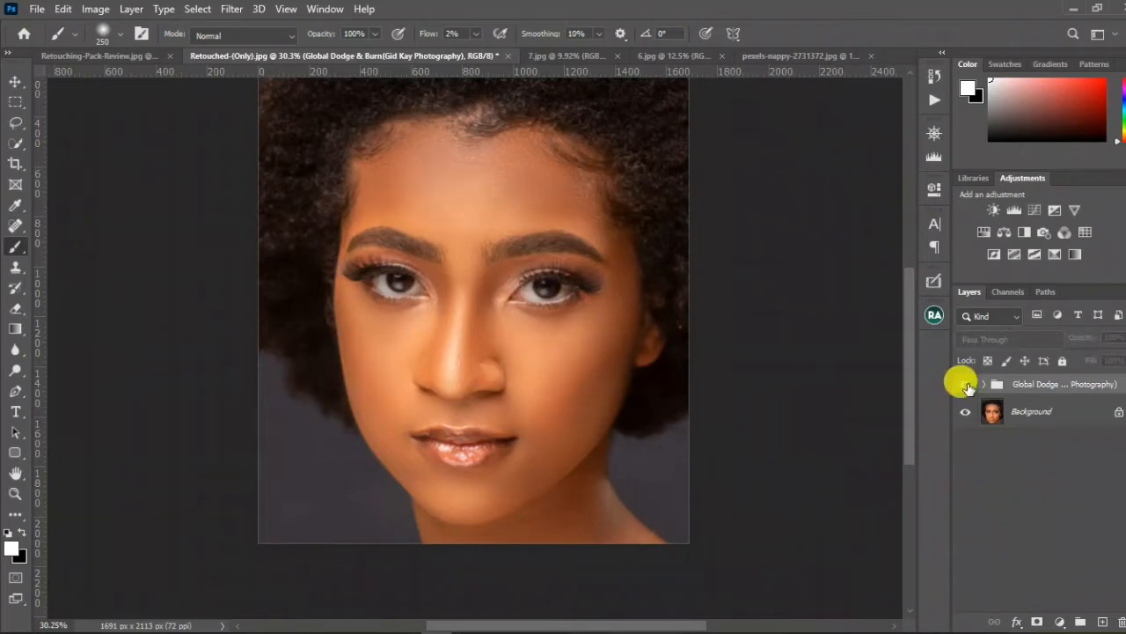
Step: Open the Navigator preview and toggle the Global Dodge & Burn group to compare the whole face before and after
{"action": "left_click", "coordinate": [933, 133]}
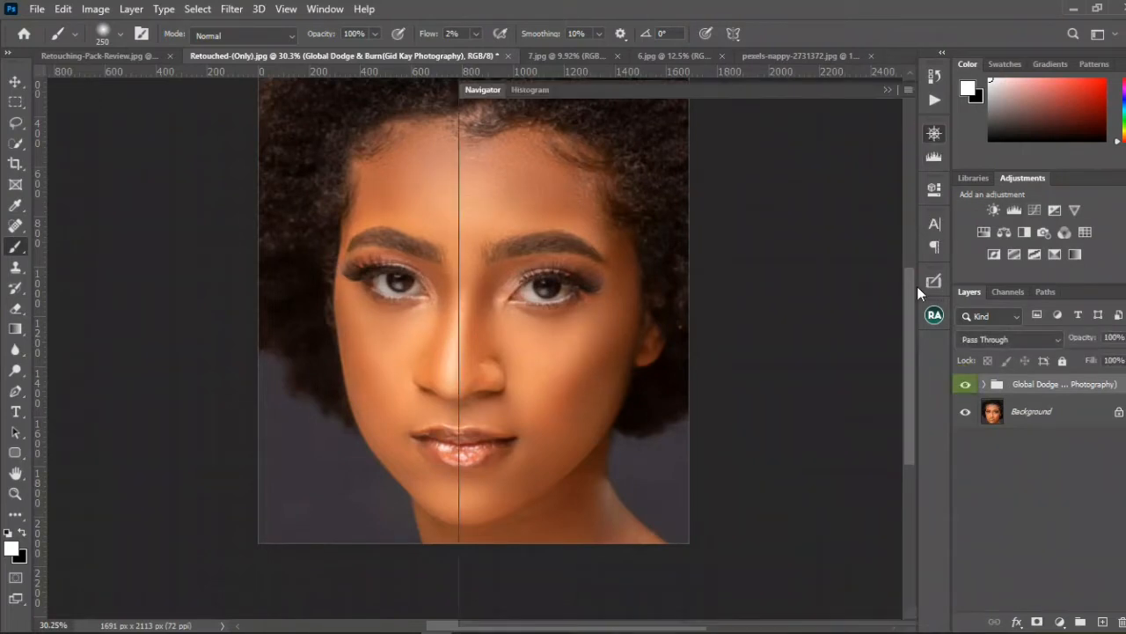
{"action": "left_click", "coordinate": [966, 386]}
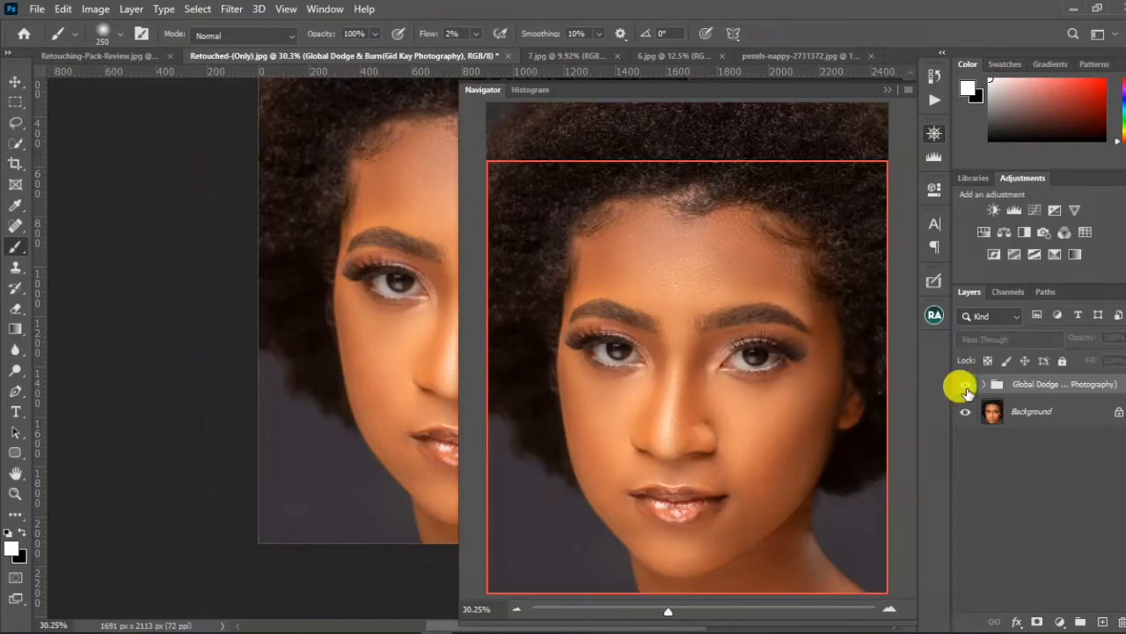
{"action": "left_click", "coordinate": [966, 386]}
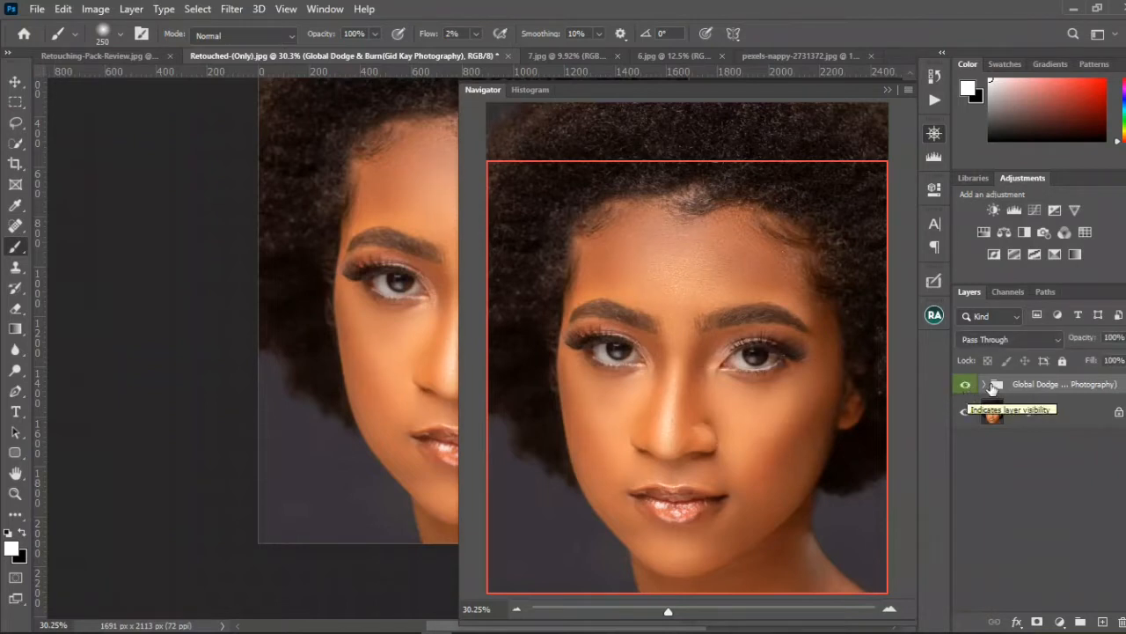
Step: Delete the Global Dodge & Burn group and run the Dodge & Burn(One Layer) action
{"action": "mouse_move", "coordinate": [1012, 385]}
{"action": "left_mouse_down"}
{"action": "mouse_move", "coordinate": [1113, 586]}
{"action": "mouse_move", "coordinate": [1106, 622]}
{"action": "left_mouse_up"}
{"action": "left_click", "coordinate": [935, 102]}
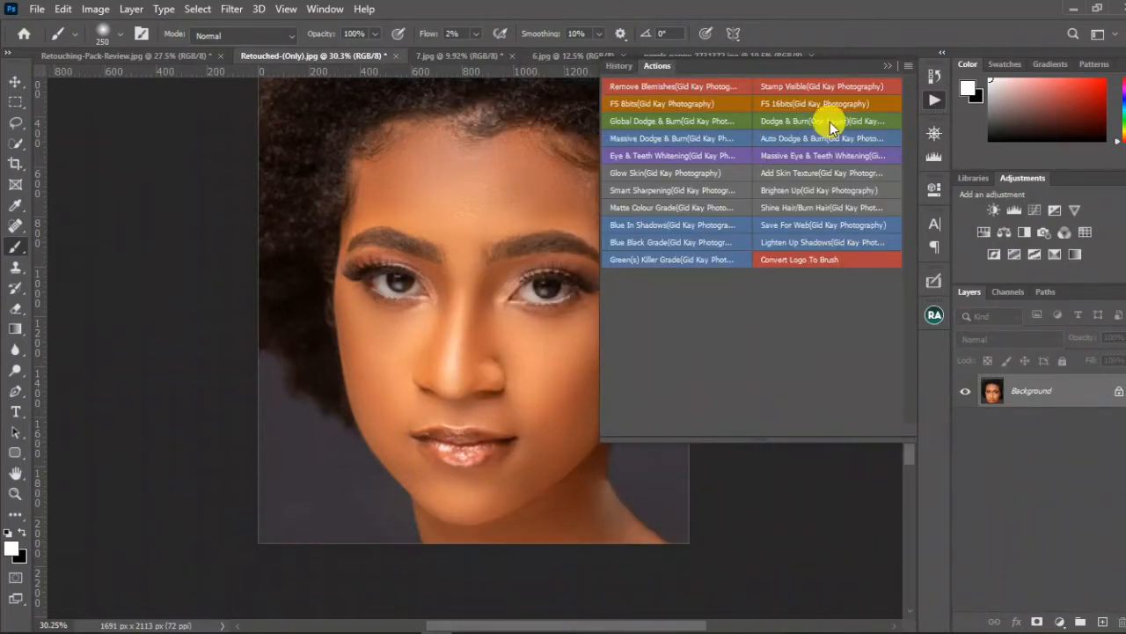
{"action": "left_click", "coordinate": [832, 123]}
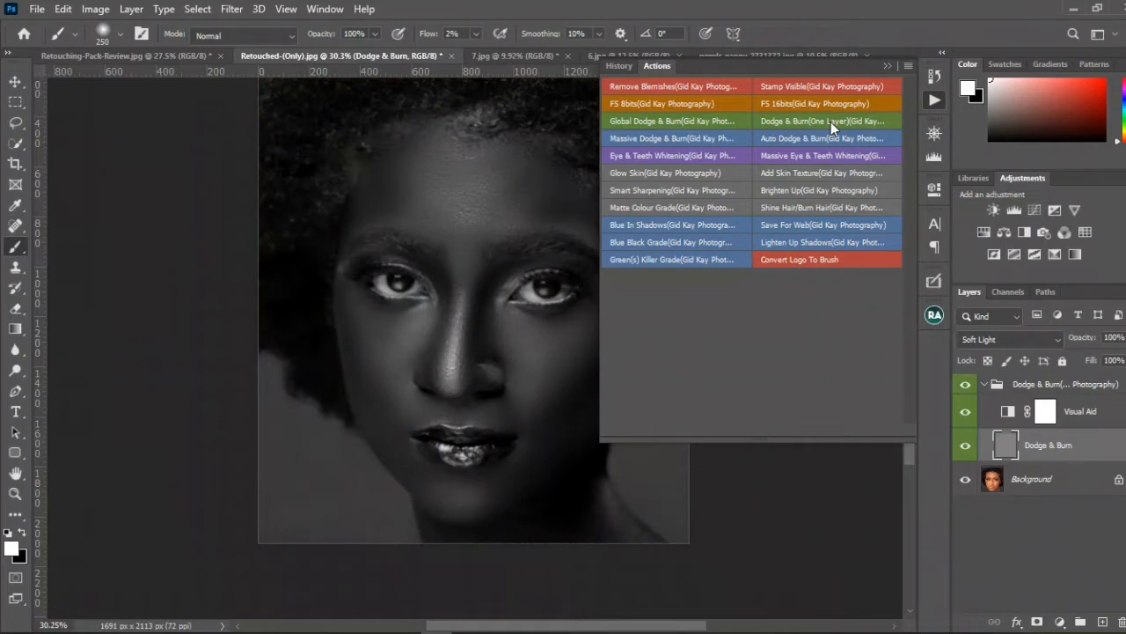
{"action": "left_click", "coordinate": [890, 68]}
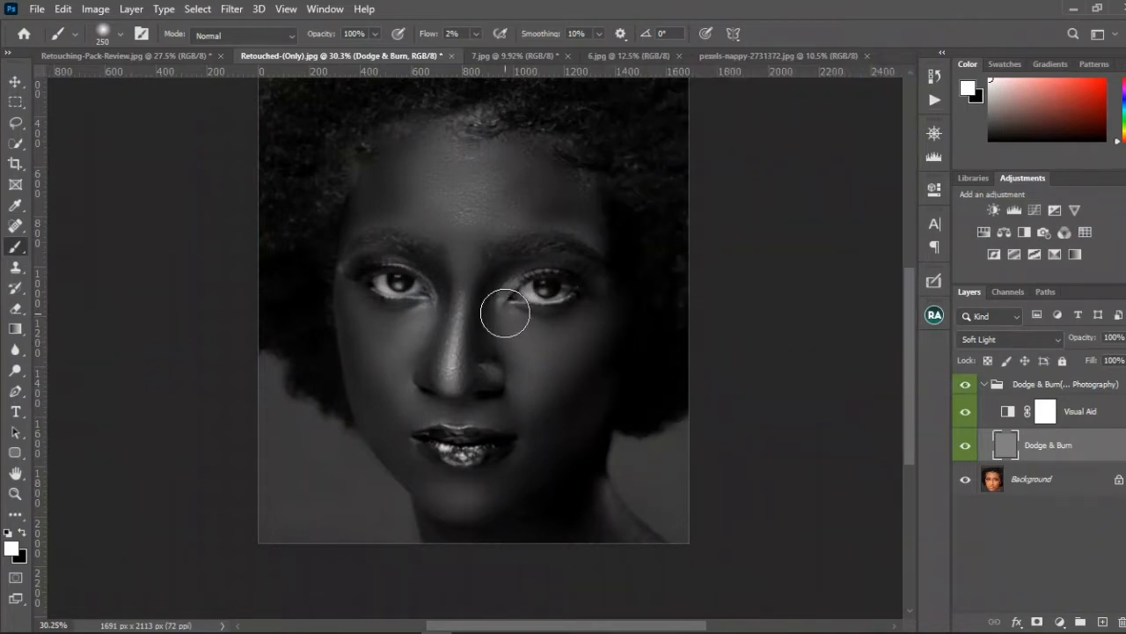
Step: Dodge the bridge and tip of the nose on the Dodge & Burn layer with a white brush at size 80
{"action": "key", "text": "bracketleft"}
{"action": "key", "text": "bracketleft"}
{"action": "key", "text": "bracketleft"}
{"action": "scroll", "coordinate": [459, 345], "scroll_direction": "up", "scroll_amount": 2}
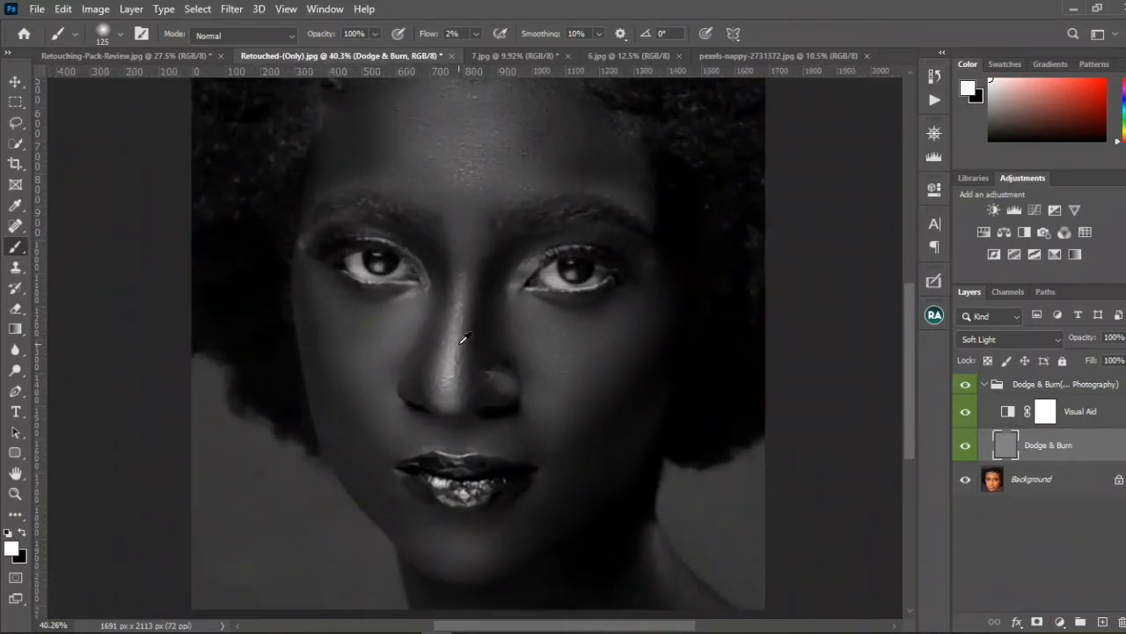
{"action": "scroll", "coordinate": [455, 342], "scroll_direction": "up", "scroll_amount": 1}
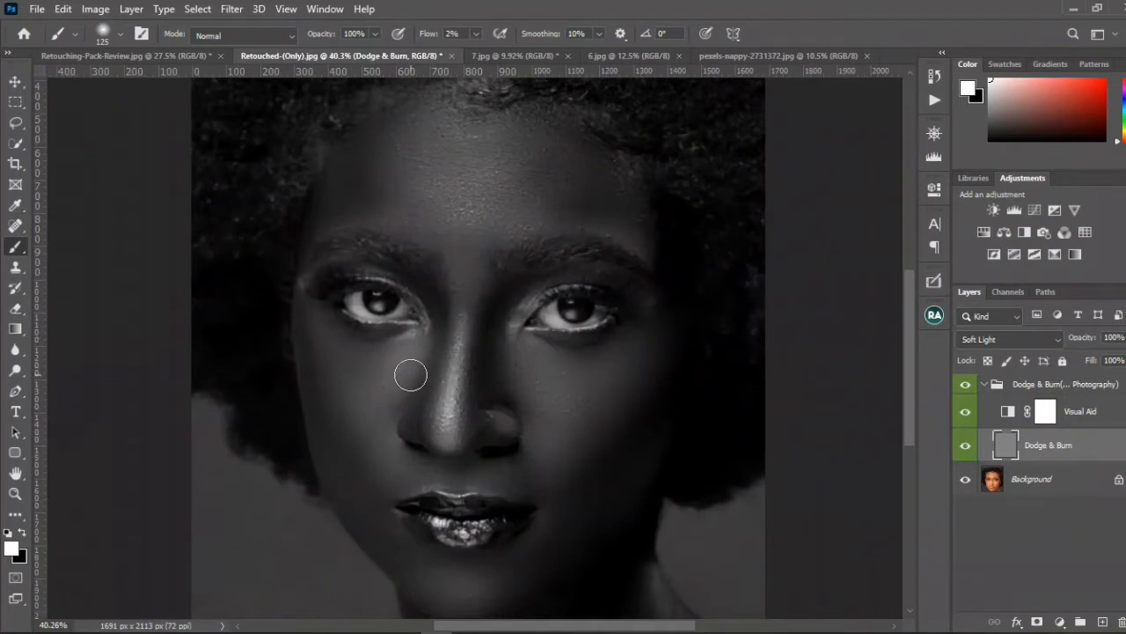
{"action": "left_click", "coordinate": [20, 533]}
{"action": "left_click", "coordinate": [20, 533]}
{"action": "key", "text": "bracketleft"}
{"action": "key", "text": "bracketleft"}
{"action": "key", "text": "bracketleft"}
{"action": "mouse_move", "coordinate": [446, 402]}
{"action": "left_mouse_down"}
{"action": "mouse_move", "coordinate": [456, 411]}
{"action": "mouse_move", "coordinate": [432, 415]}
{"action": "left_mouse_up"}
{"action": "left_click_drag", "start_coordinate": [448, 335], "coordinate": [448, 372]}
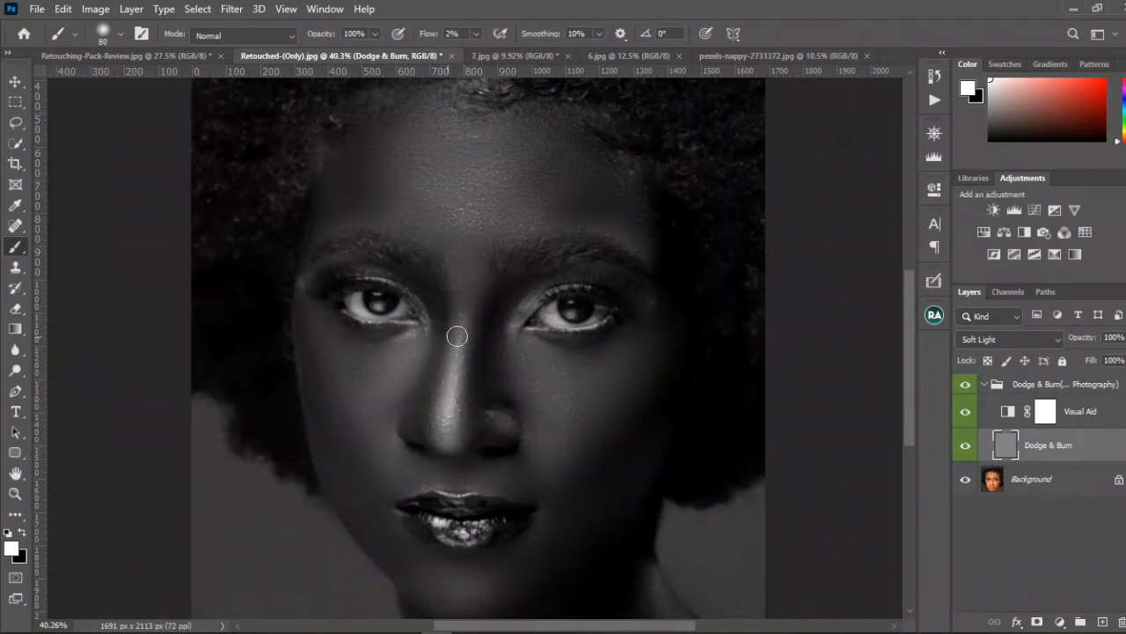
{"action": "left_click", "coordinate": [430, 402]}
{"action": "left_click", "coordinate": [451, 395]}
Step: Switch the foreground colour to black and burn both cheek contours on the Dodge & Burn layer with a brush of about size 150
{"action": "left_click", "coordinate": [20, 533]}
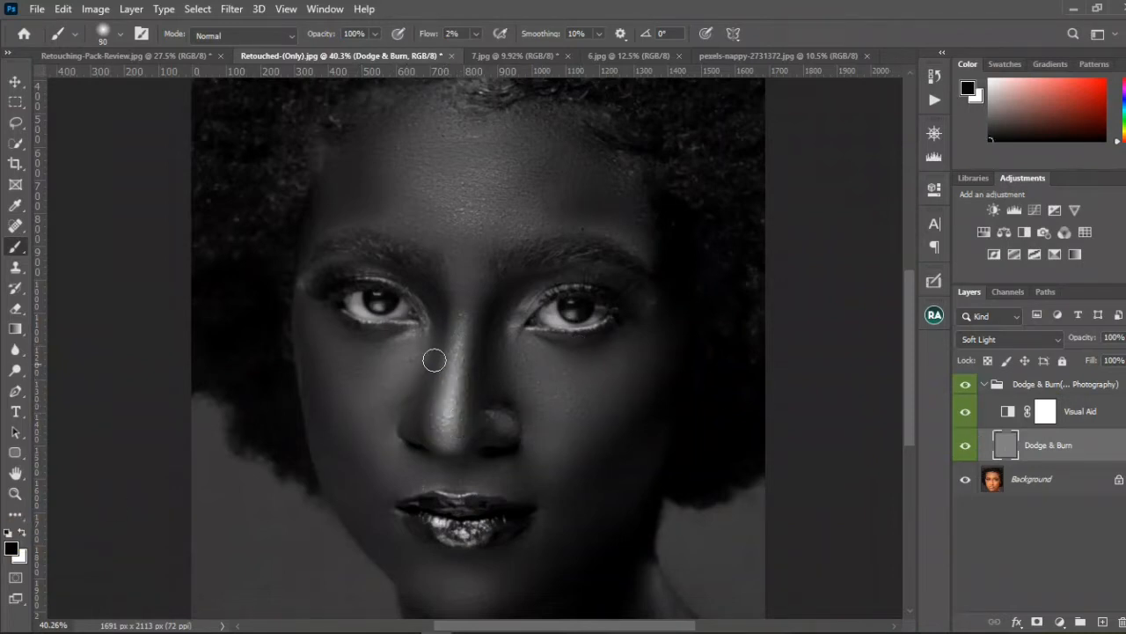
{"action": "key", "text": "bracketright"}
{"action": "key", "text": "bracketright"}
{"action": "key", "text": "bracketright"}
{"action": "key", "text": "bracketright"}
{"action": "left_click", "coordinate": [604, 402]}
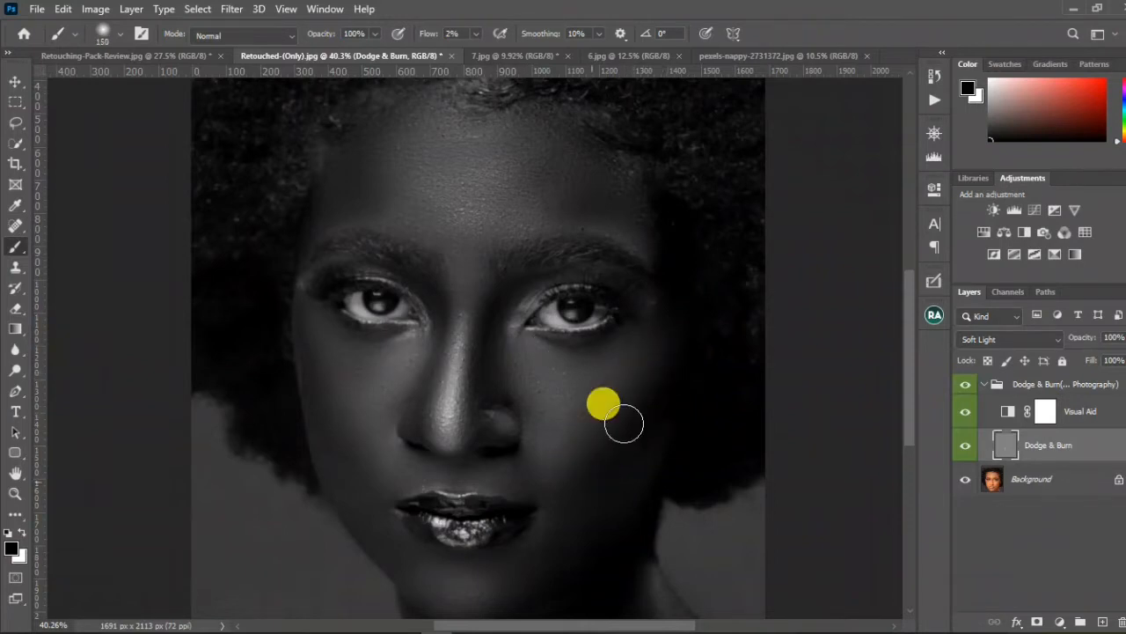
{"action": "key", "text": "bracketright"}
{"action": "key", "text": "bracketleft"}
{"action": "key", "text": "bracketleft"}
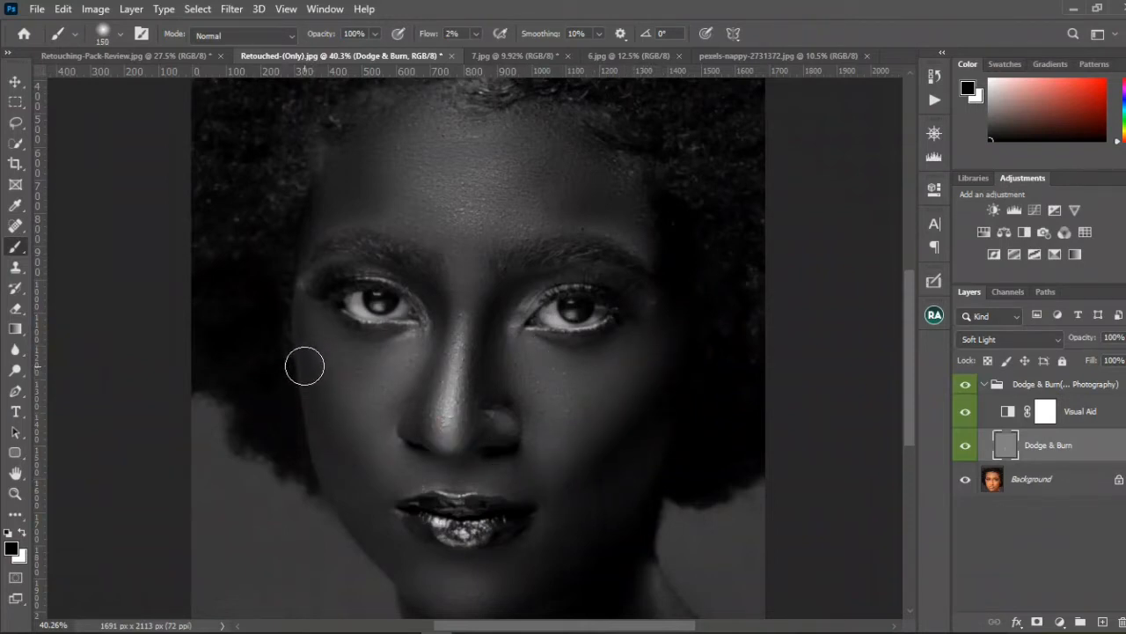
{"action": "left_click", "coordinate": [334, 447]}
{"action": "mouse_move", "coordinate": [320, 374]}
{"action": "left_mouse_down"}
{"action": "mouse_move", "coordinate": [334, 432]}
{"action": "mouse_move", "coordinate": [378, 488]}
{"action": "left_mouse_up"}
Step: Hide the Visual Aid layer, collapse the Dodge & Burn(One Layer) group and toggle it to compare before and after
{"action": "scroll", "coordinate": [393, 465], "scroll_direction": "down", "scroll_amount": 3}
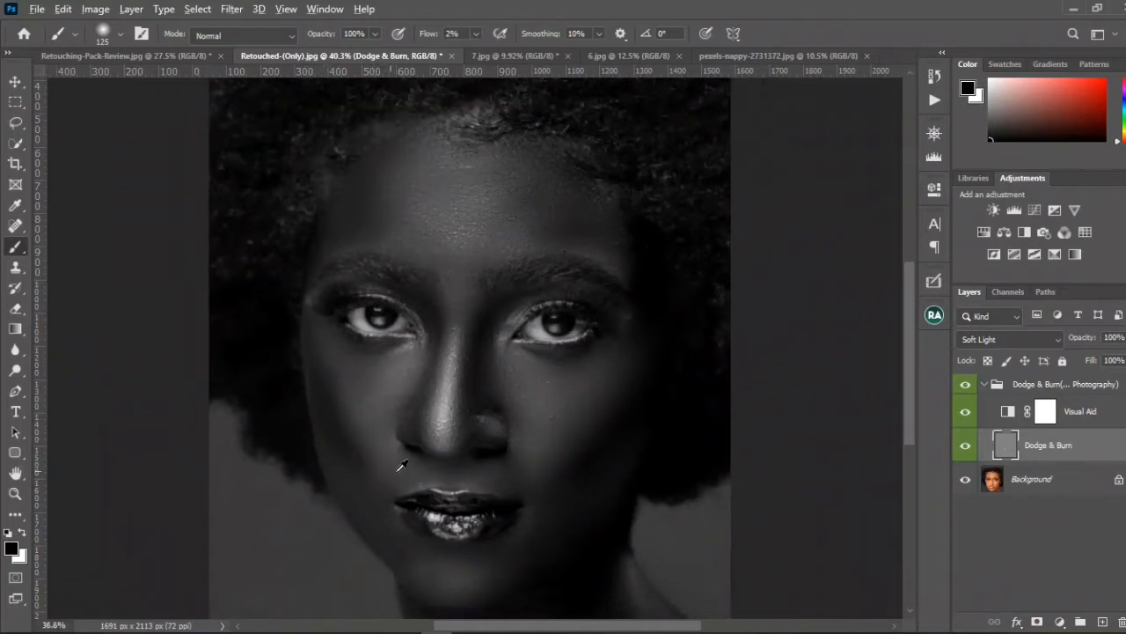
{"action": "left_click", "coordinate": [965, 411]}
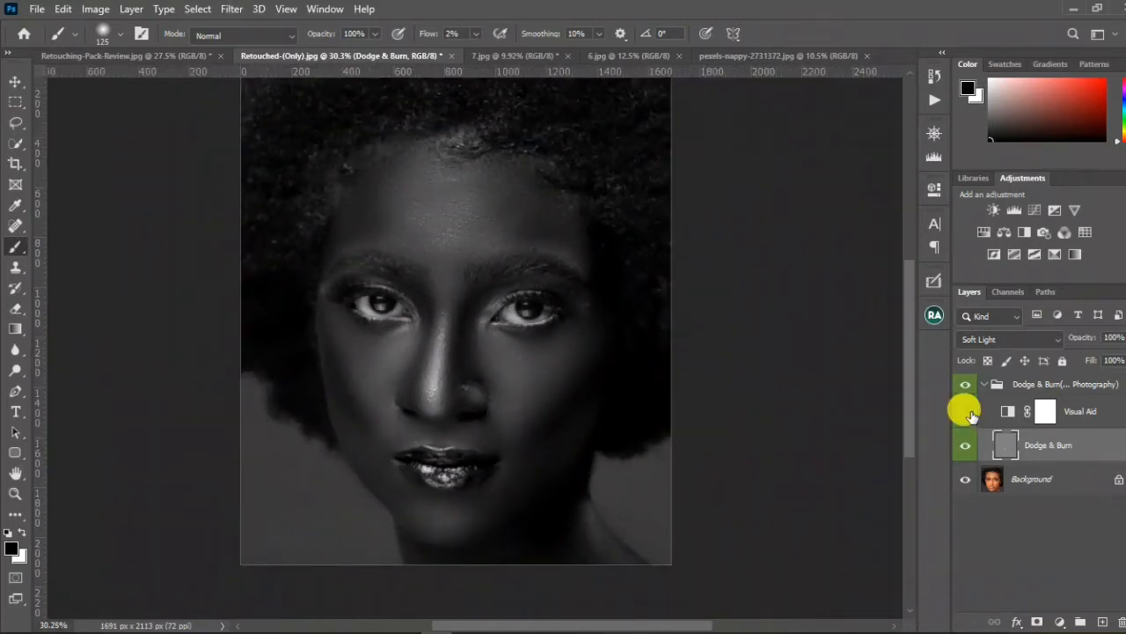
{"action": "left_click", "coordinate": [984, 385]}
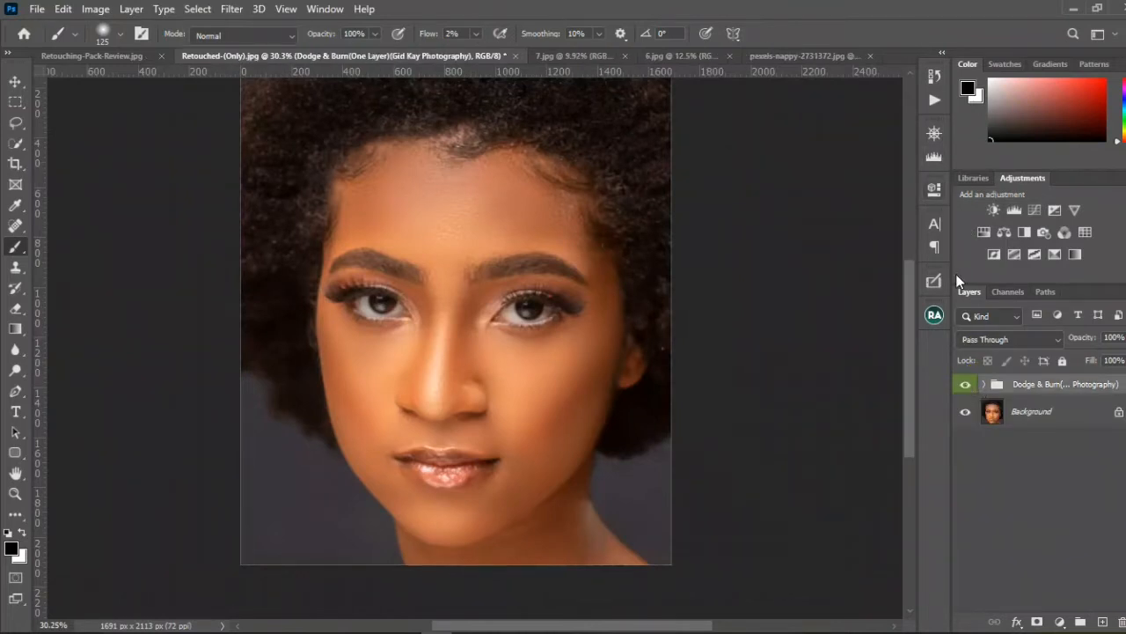
{"action": "left_click", "coordinate": [965, 385]}
{"action": "left_click", "coordinate": [967, 386]}
{"action": "left_click", "coordinate": [967, 386]}
{"action": "left_click", "coordinate": [967, 386]}
Step: Expand the Dodge & Burn(One Layer) group and select the Dodge & Burn layer inside it
{"action": "left_click", "coordinate": [984, 384]}
{"action": "left_click", "coordinate": [1052, 445]}
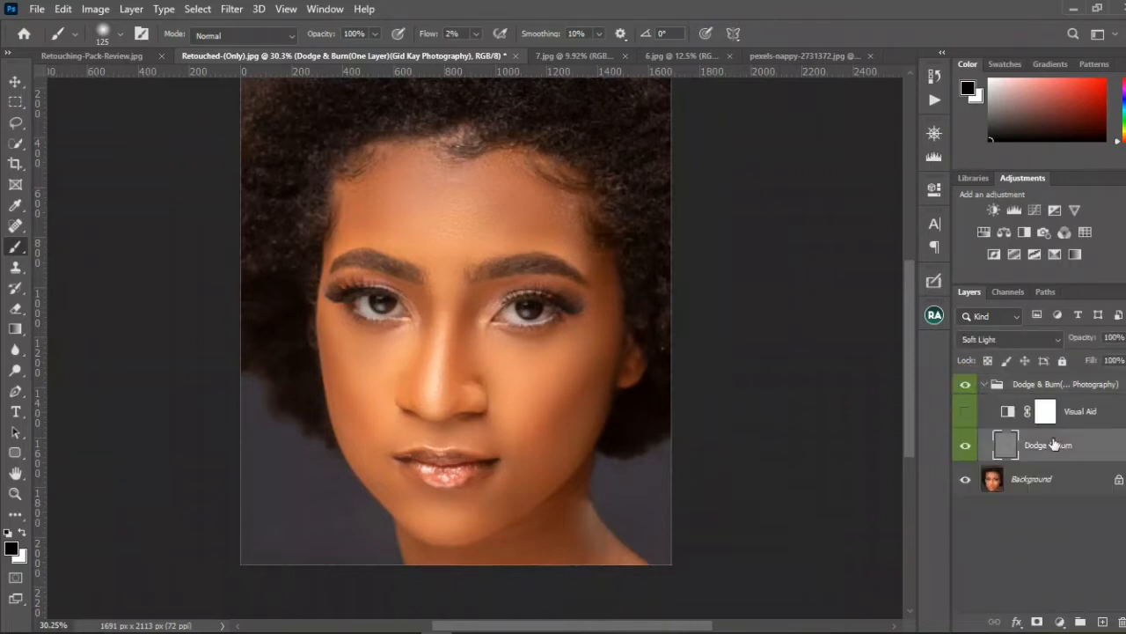
{"action": "left_click_drag", "start_coordinate": [1088, 343], "coordinate": [1041, 393]}
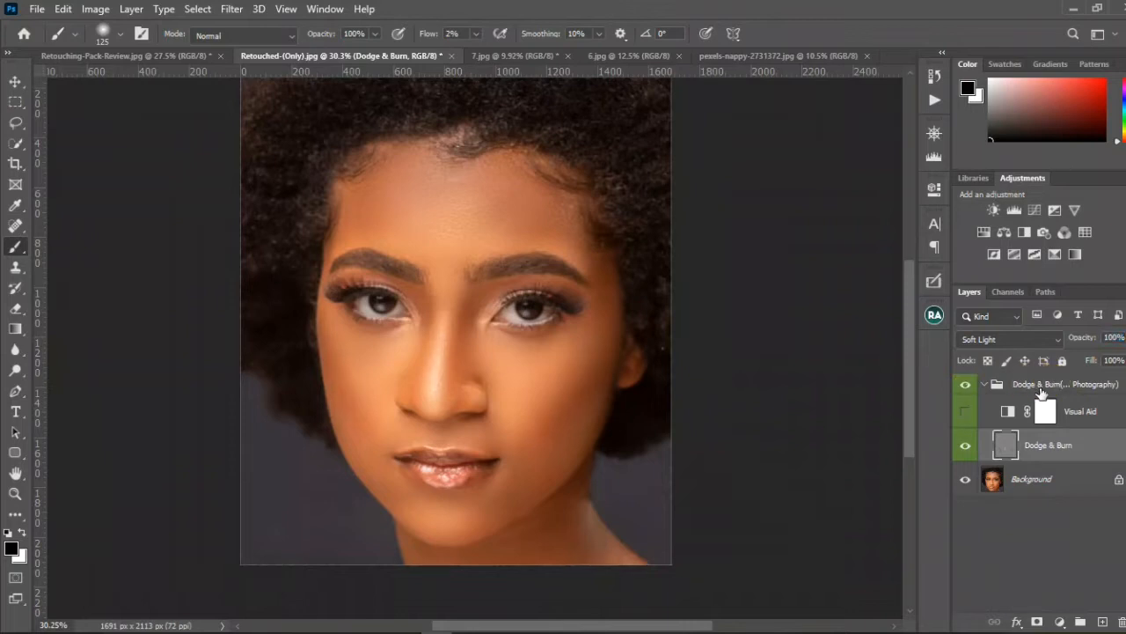
Step: Collapse the Dodge & Burn(One Layer) group and delete it, leaving only the Background layer
{"action": "left_click", "coordinate": [990, 385]}
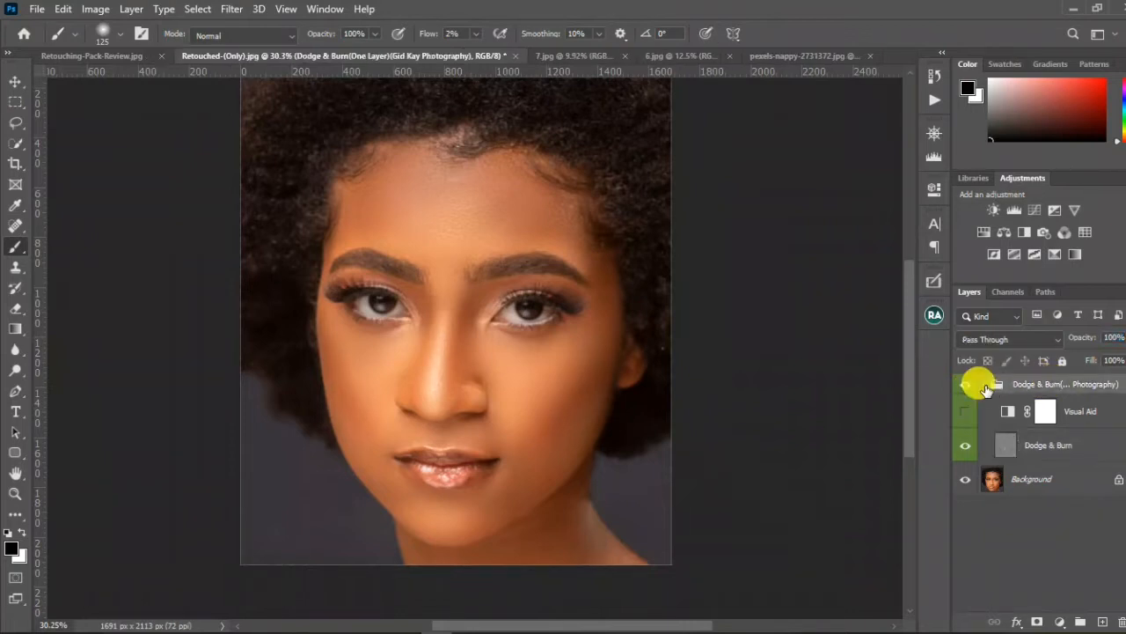
{"action": "left_click", "coordinate": [984, 384]}
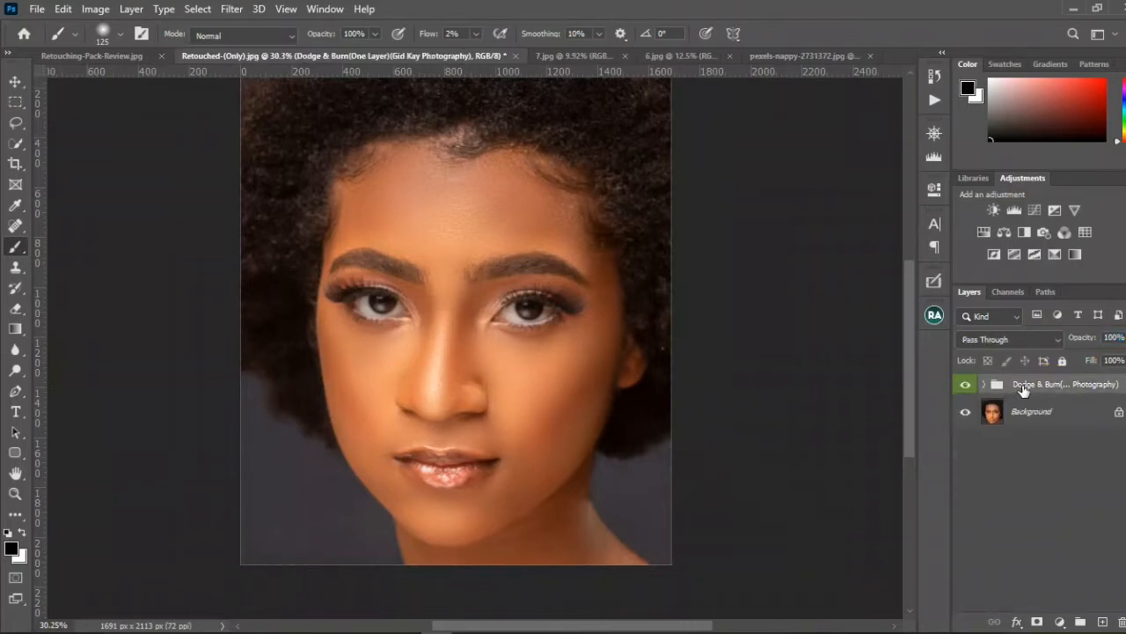
{"action": "left_click", "coordinate": [1120, 615]}
{"action": "key", "text": "v"}
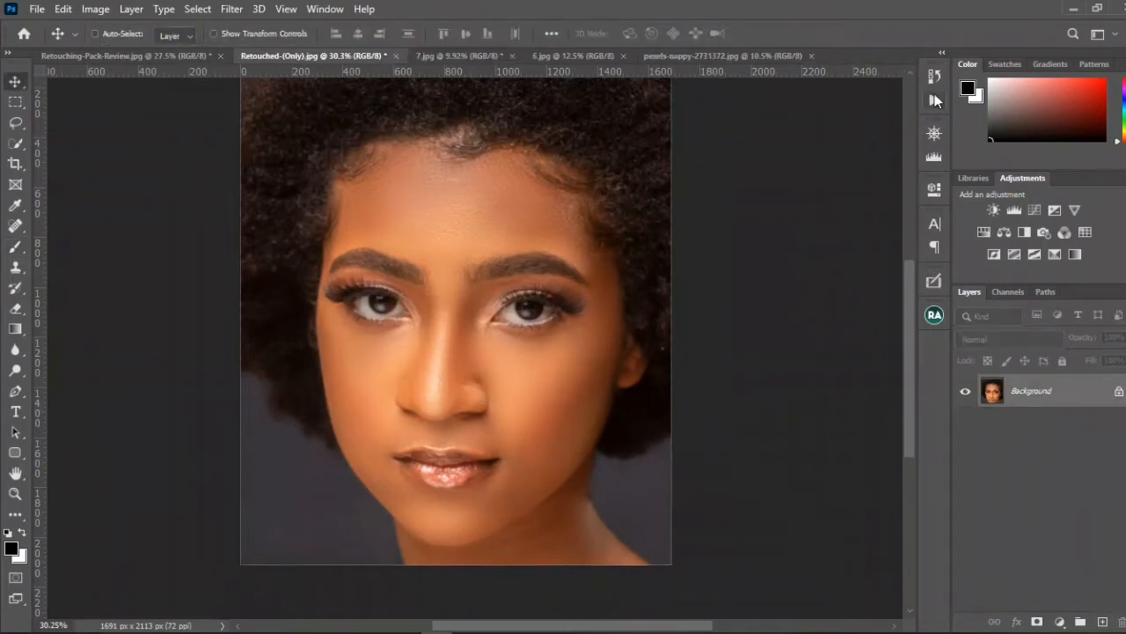
Step: Run the Massive Dodge & Burn action, select its Burn layer and switch the foreground colour to black
{"action": "left_click", "coordinate": [934, 101]}
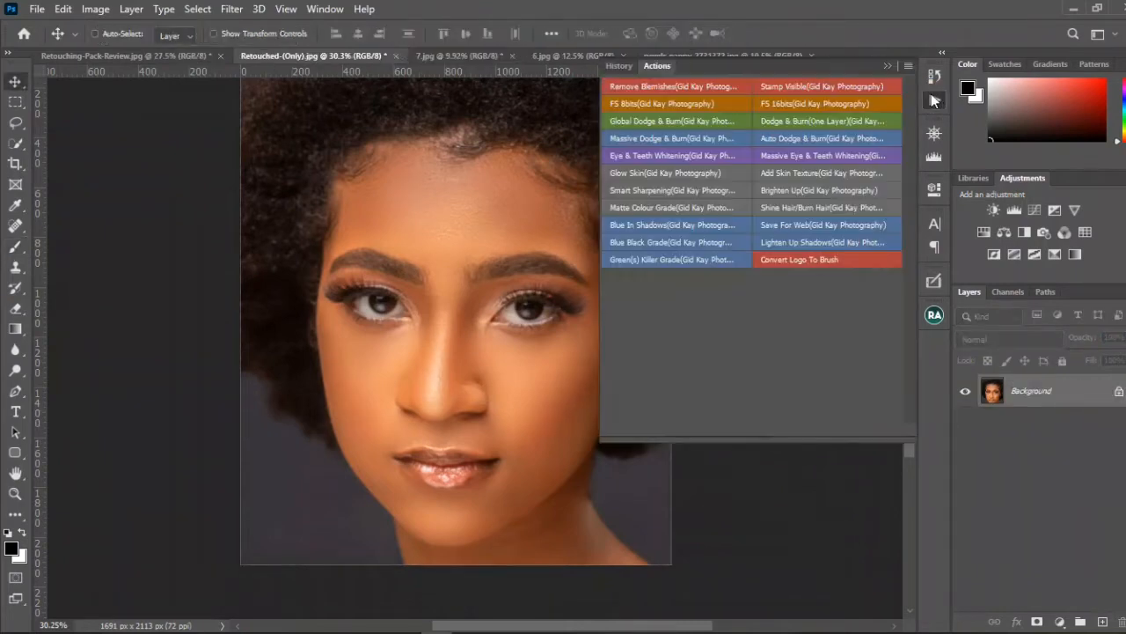
{"action": "left_click", "coordinate": [726, 139]}
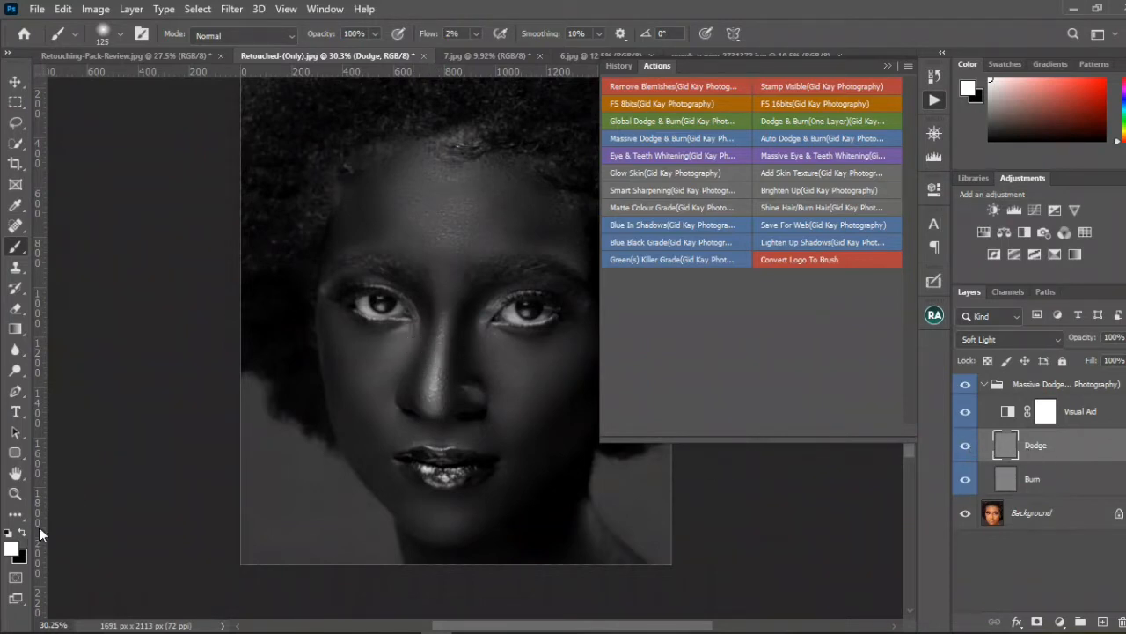
{"action": "left_click", "coordinate": [1036, 481]}
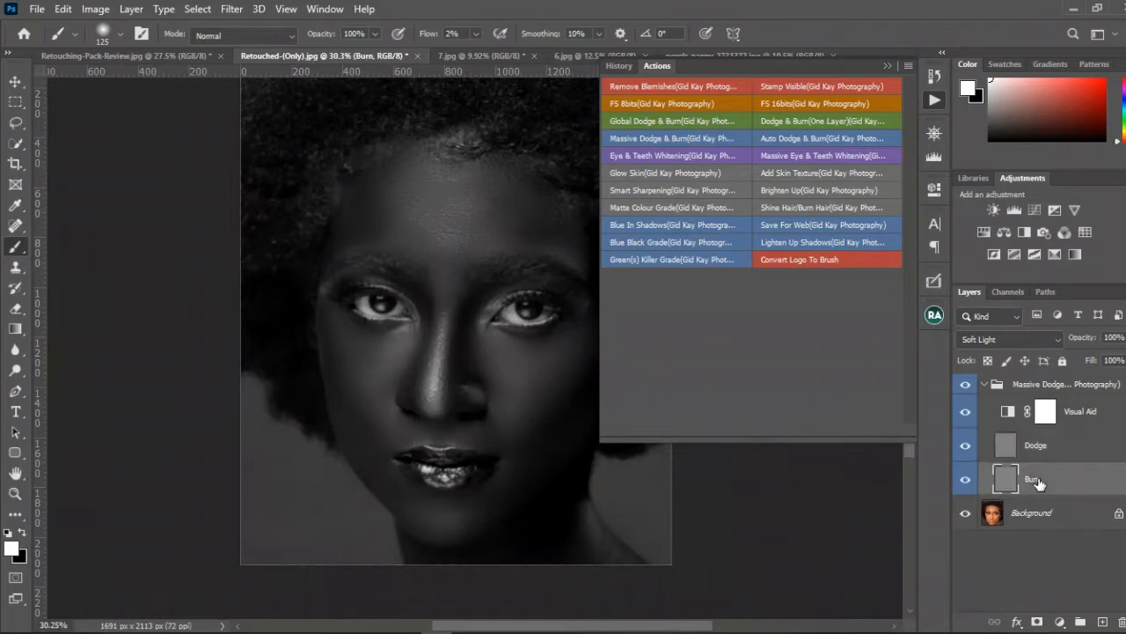
{"action": "left_click", "coordinate": [22, 531]}
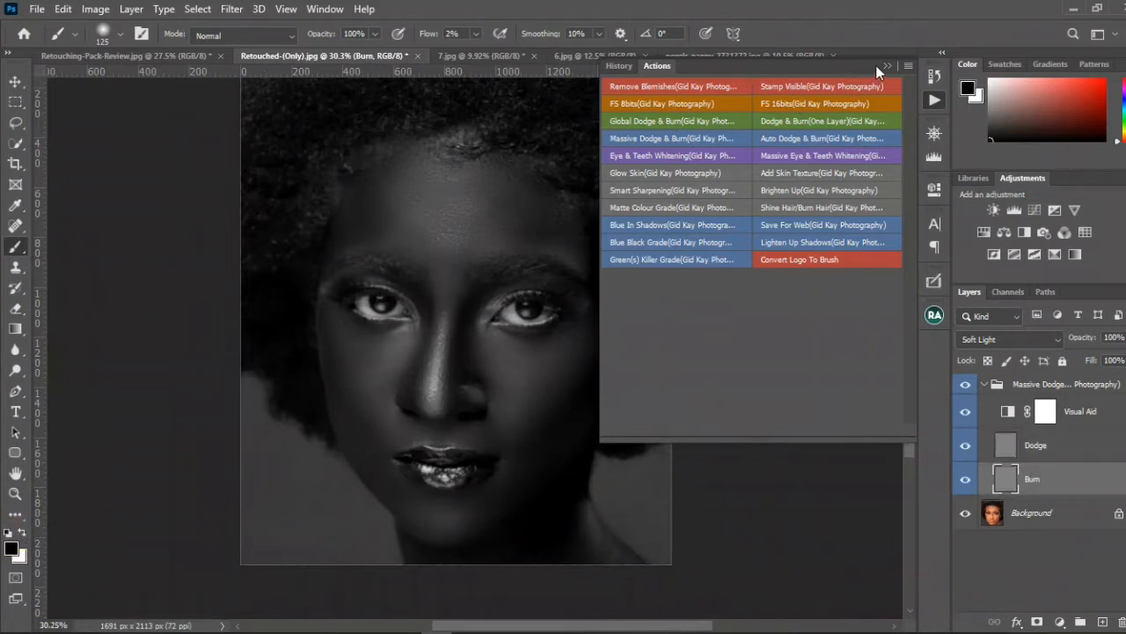
Step: Delete the Massive Dodge & Burn group and run the Auto Dodge & Burn action on the portrait
{"action": "left_click_drag", "start_coordinate": [1025, 385], "coordinate": [1103, 621]}
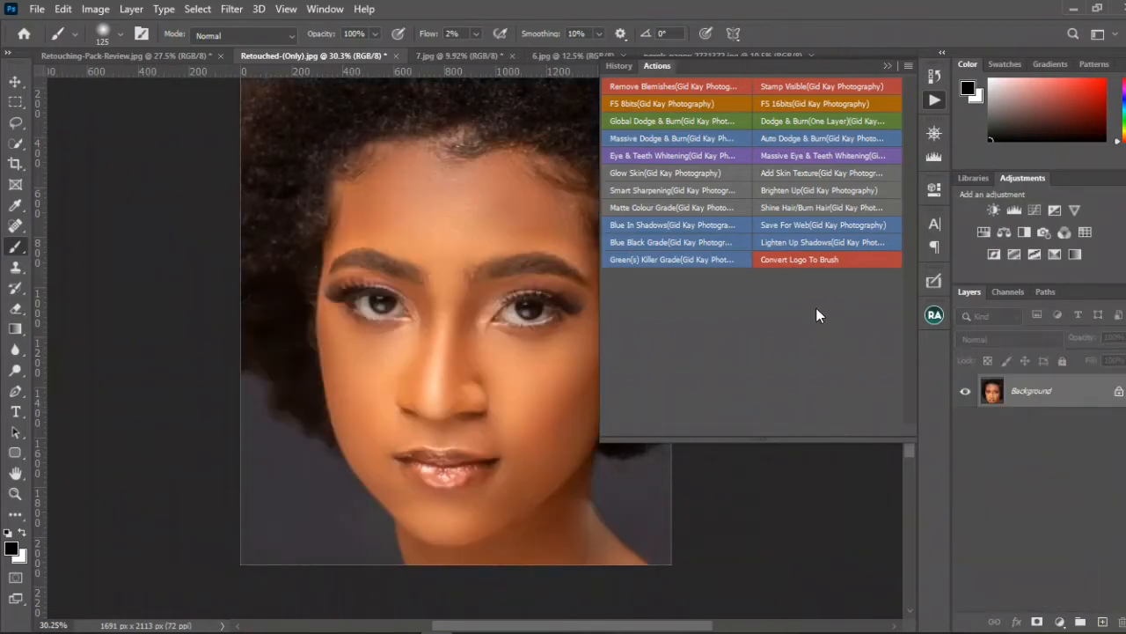
{"action": "left_click", "coordinate": [813, 138]}
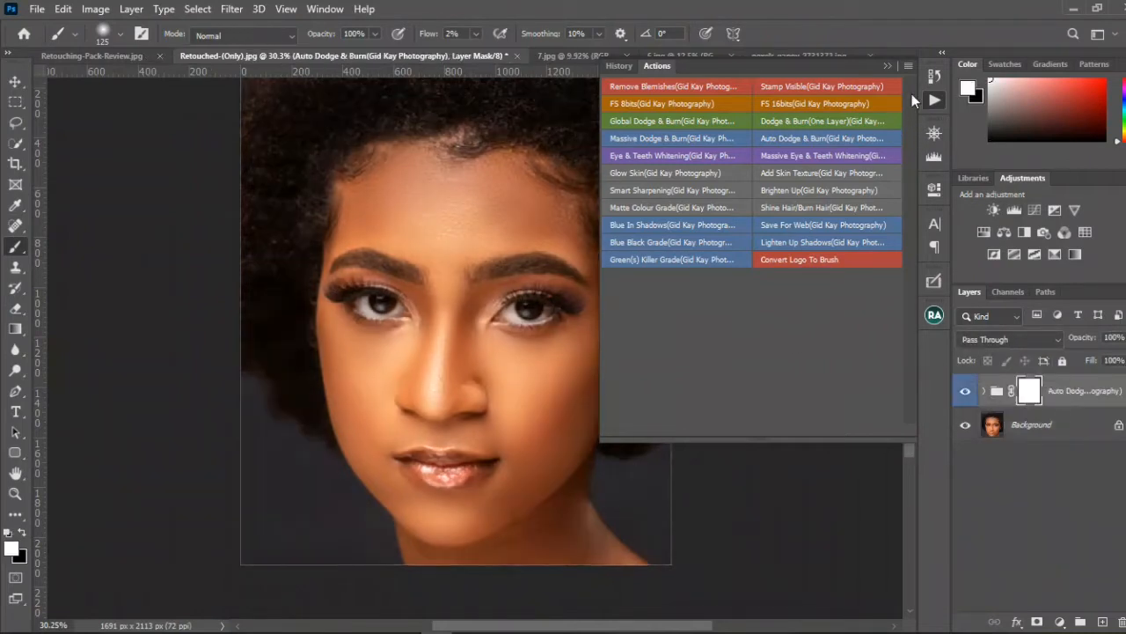
{"action": "left_click", "coordinate": [885, 67]}
Step: Compare the portrait before and after in the Navigator by toggling the Auto Dodge & Burn group's visibility
{"action": "left_click", "coordinate": [934, 134]}
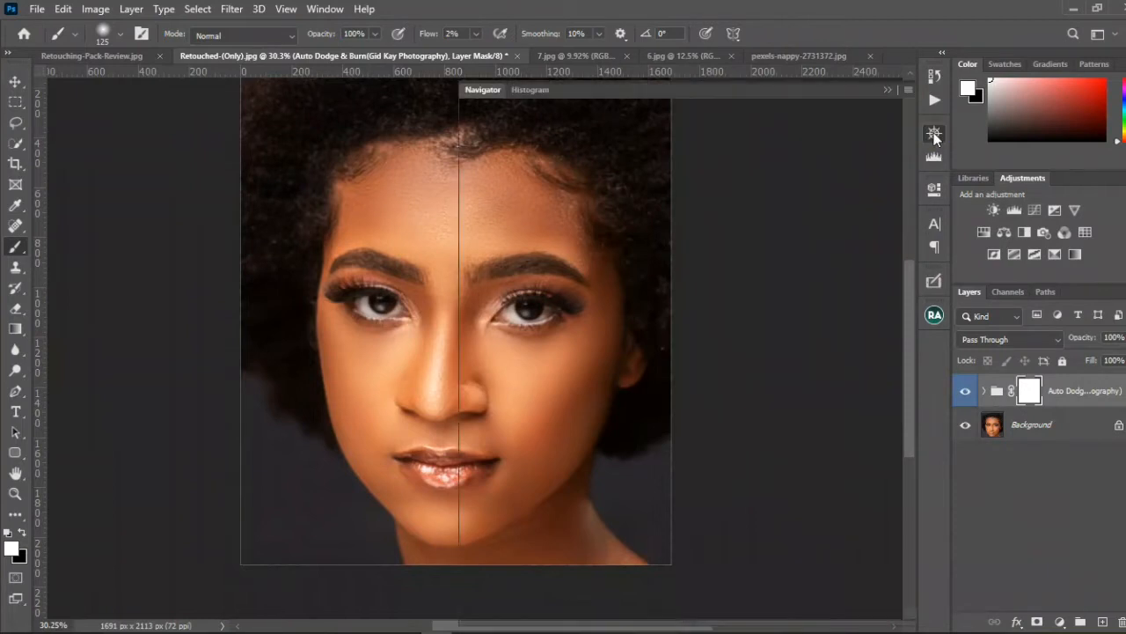
{"action": "left_click", "coordinate": [965, 391]}
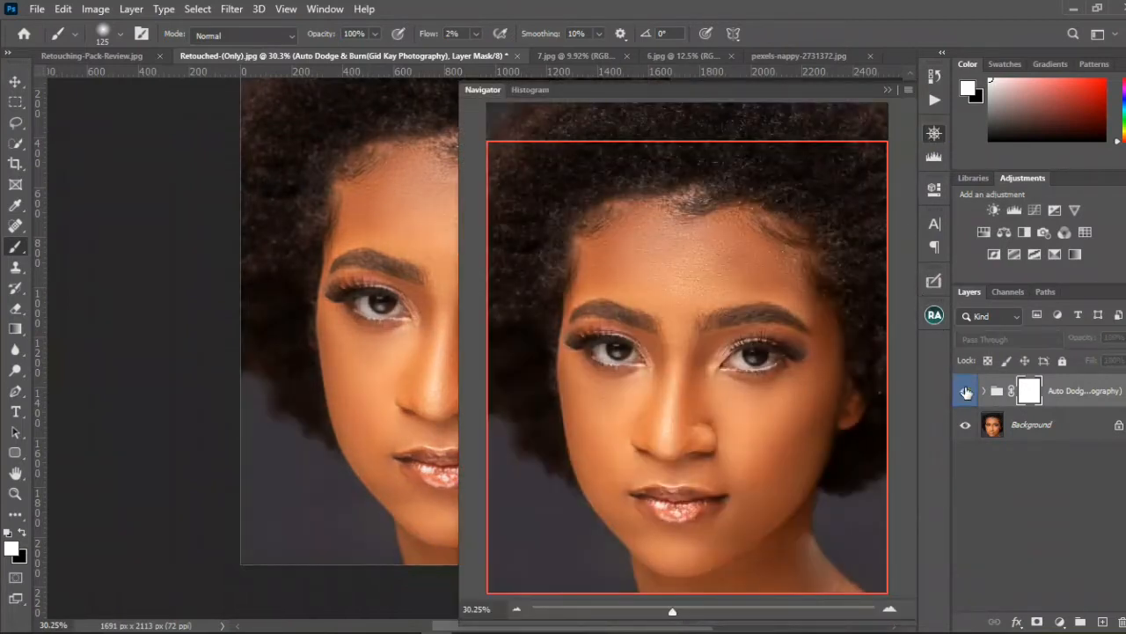
{"action": "left_click", "coordinate": [965, 391]}
{"action": "left_click", "coordinate": [965, 391]}
{"action": "left_click", "coordinate": [966, 391]}
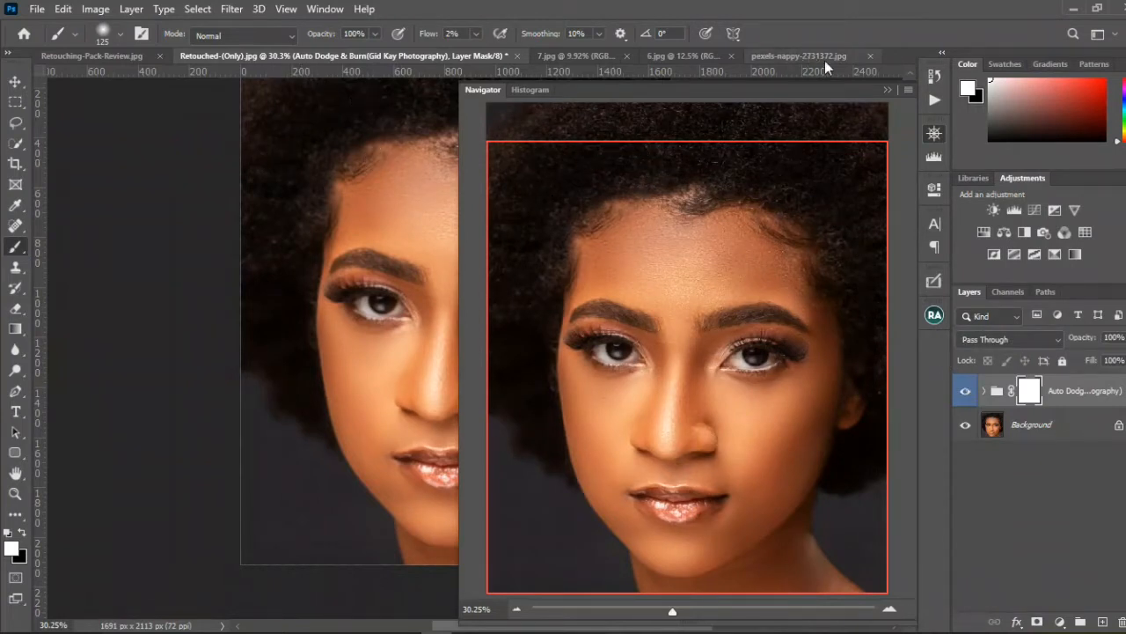
{"action": "left_click", "coordinate": [885, 86]}
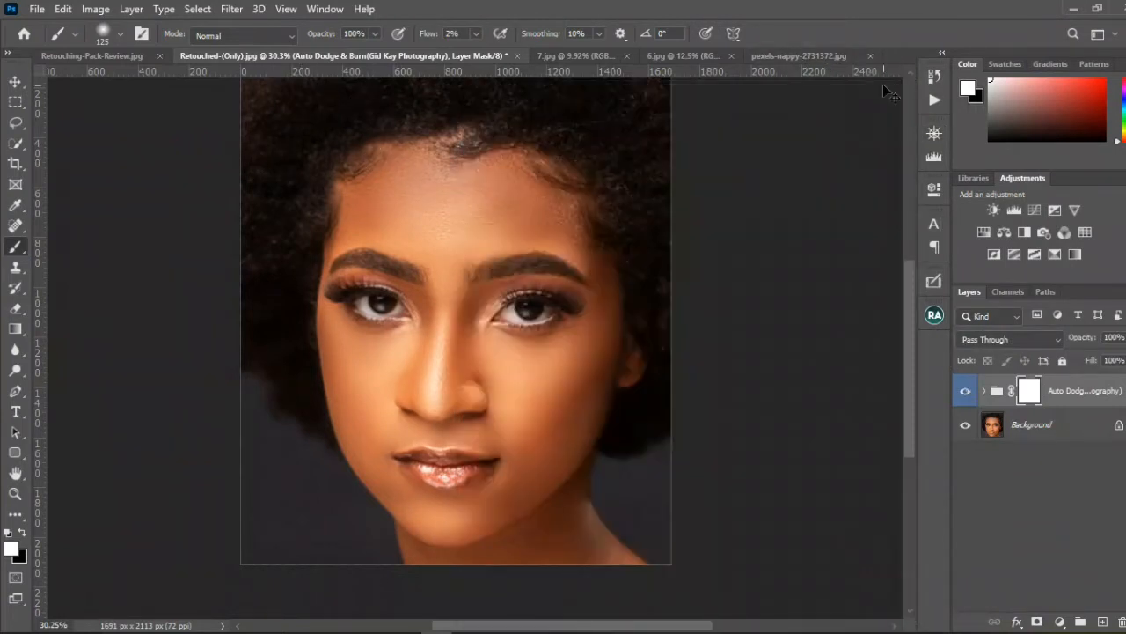
Step: Invert the Auto Dodge & Burn group's mask to black and set the brush flow to 100%
{"action": "key", "text": "ctrl+i"}
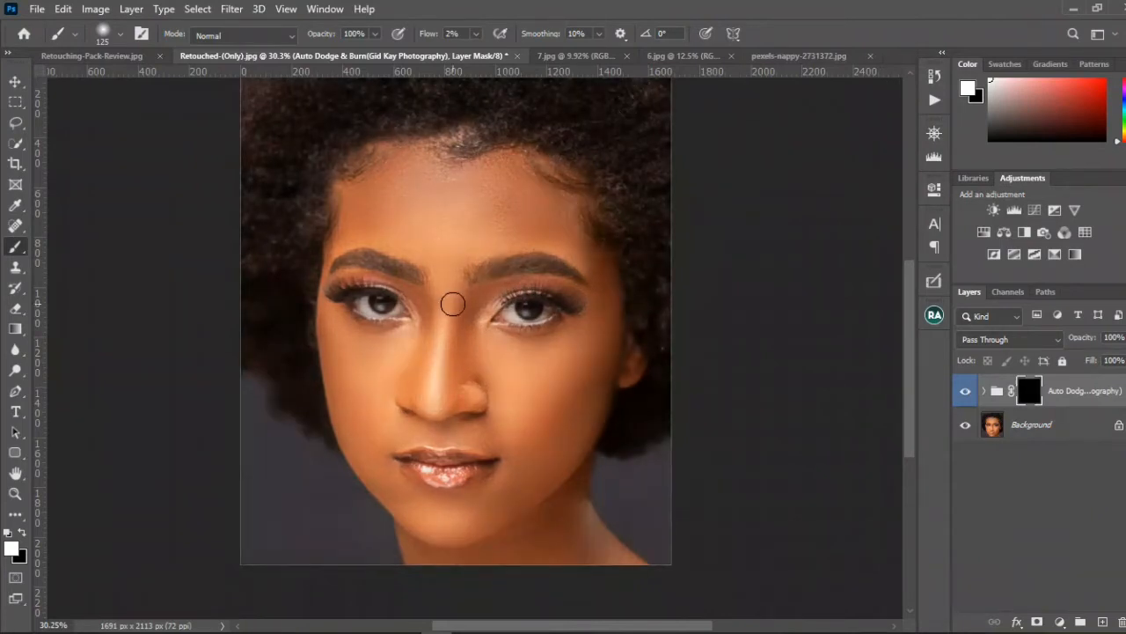
{"action": "key", "text": "bracketright"}
{"action": "key", "text": "bracketright"}
{"action": "key", "text": "bracketright"}
{"action": "left_click", "coordinate": [426, 33]}
{"action": "left_click_drag", "start_coordinate": [427, 33], "coordinate": [619, 44]}
Step: Paint white on the Auto Dodge & Burn mask over both cheeks with a brush of about size 150
{"action": "key", "text": "bracketleft"}
{"action": "key", "text": "bracketleft"}
{"action": "mouse_move", "coordinate": [560, 385]}
{"action": "left_mouse_down"}
{"action": "mouse_move", "coordinate": [574, 400]}
{"action": "mouse_move", "coordinate": [528, 467]}
{"action": "left_mouse_up"}
{"action": "left_click_drag", "start_coordinate": [583, 372], "coordinate": [520, 467]}
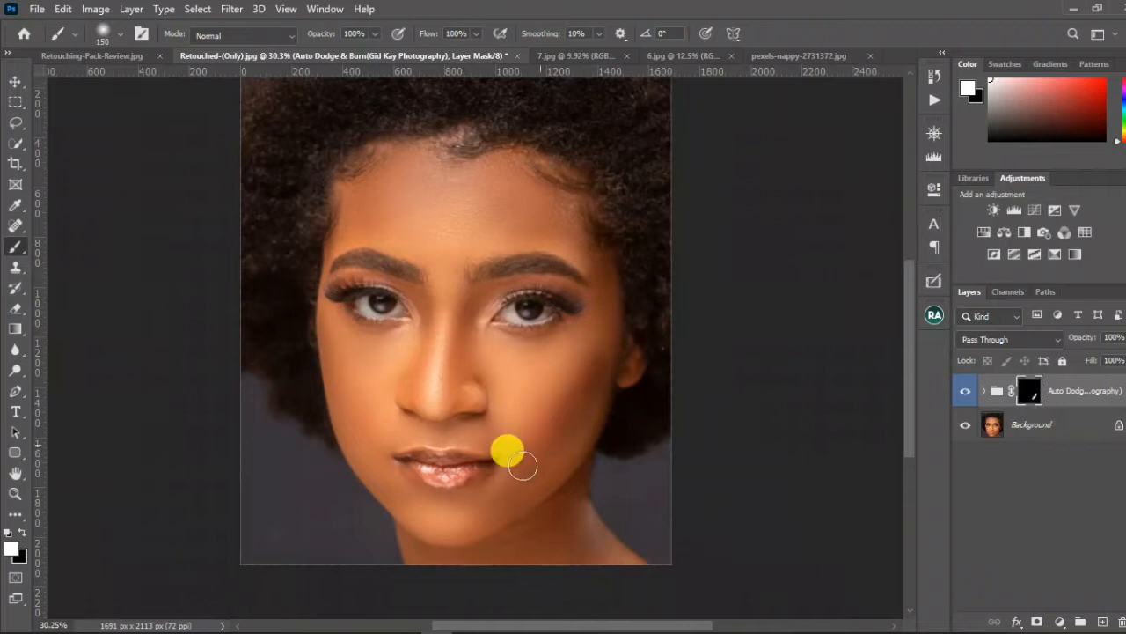
{"action": "mouse_move", "coordinate": [349, 345]}
{"action": "left_mouse_down"}
{"action": "mouse_move", "coordinate": [317, 360]}
{"action": "mouse_move", "coordinate": [346, 423]}
{"action": "mouse_move", "coordinate": [440, 339]}
{"action": "left_mouse_up"}
{"action": "key", "text": "bracketleft"}
{"action": "key", "text": "bracketleft"}
Step: Paint white on the group mask over the forehead at brush size 250, and touch up the face at size 150
{"action": "key", "text": "bracketright"}
{"action": "key", "text": "bracketright"}
{"action": "key", "text": "bracketright"}
{"action": "key", "text": "bracketright"}
{"action": "key", "text": "bracketright"}
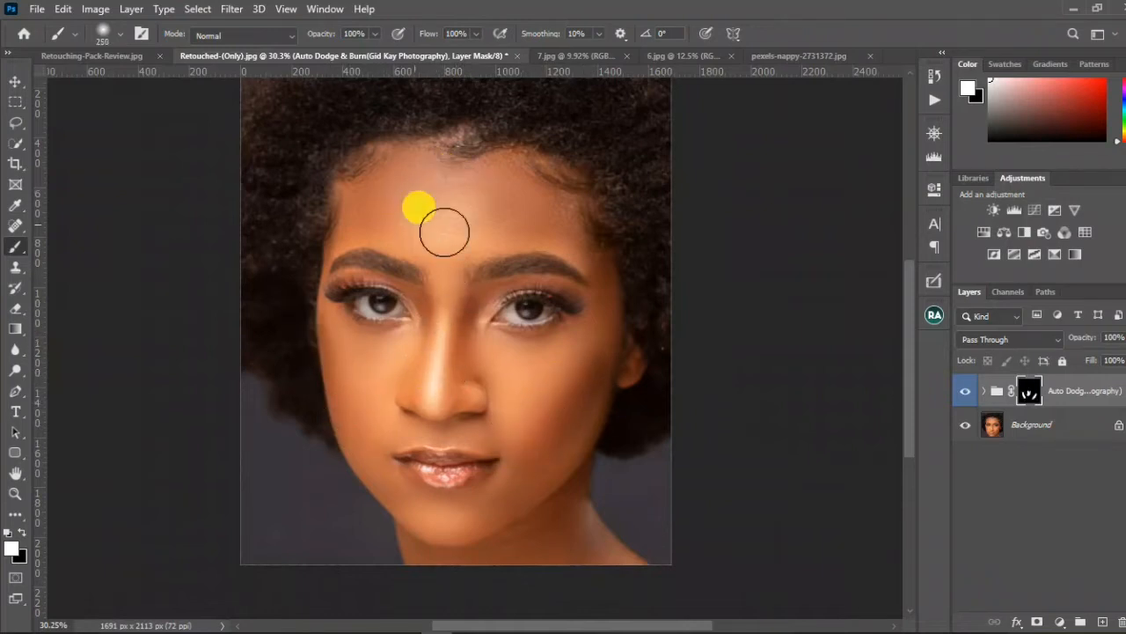
{"action": "left_click_drag", "start_coordinate": [445, 232], "coordinate": [350, 205]}
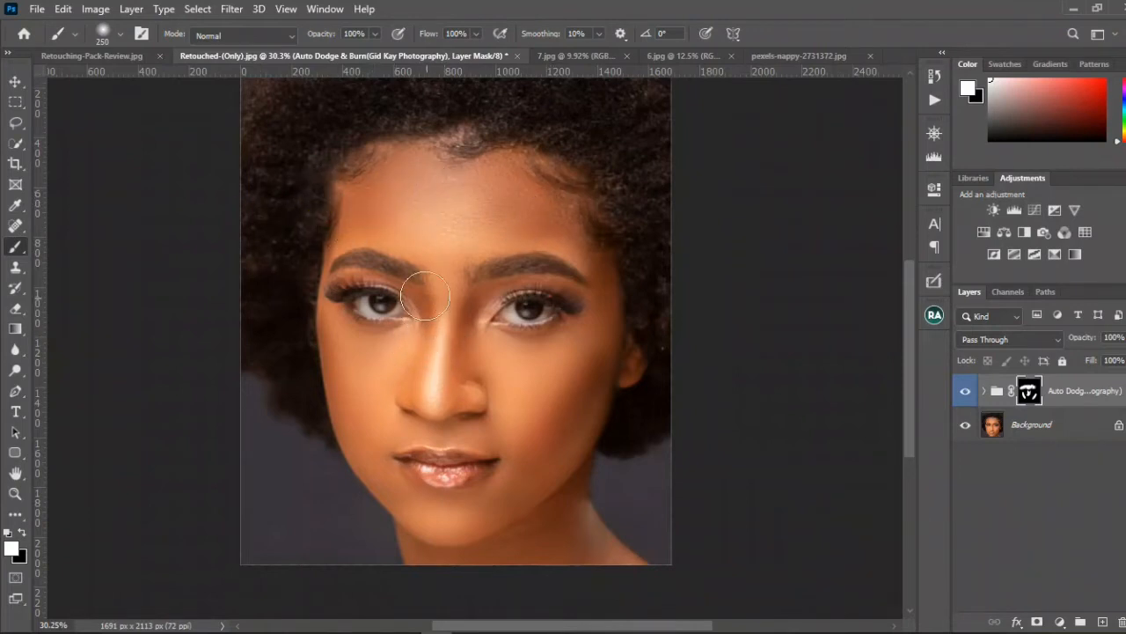
{"action": "key", "text": "bracketleft"}
{"action": "key", "text": "bracketleft"}
{"action": "key", "text": "bracketleft"}
{"action": "left_click", "coordinate": [379, 138]}
{"action": "left_click", "coordinate": [553, 437]}
{"action": "left_click", "coordinate": [327, 336]}
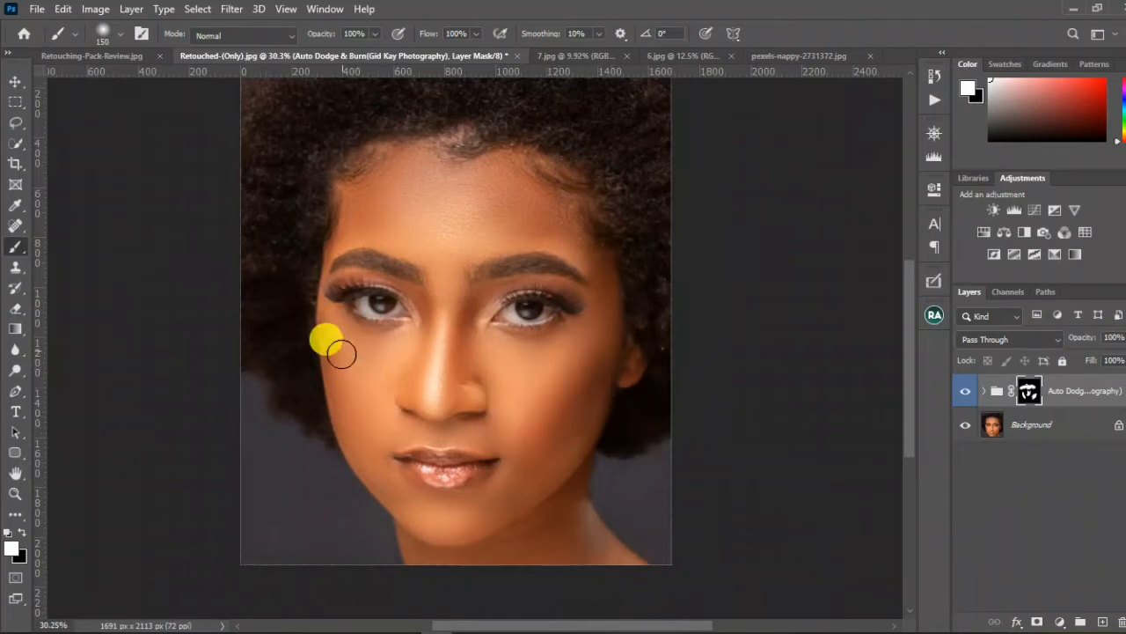
Step: Toggle the masked Auto Dodge & Burn group off and on to compare the painted effect in the Navigator
{"action": "left_click", "coordinate": [935, 144]}
{"action": "left_click", "coordinate": [965, 392]}
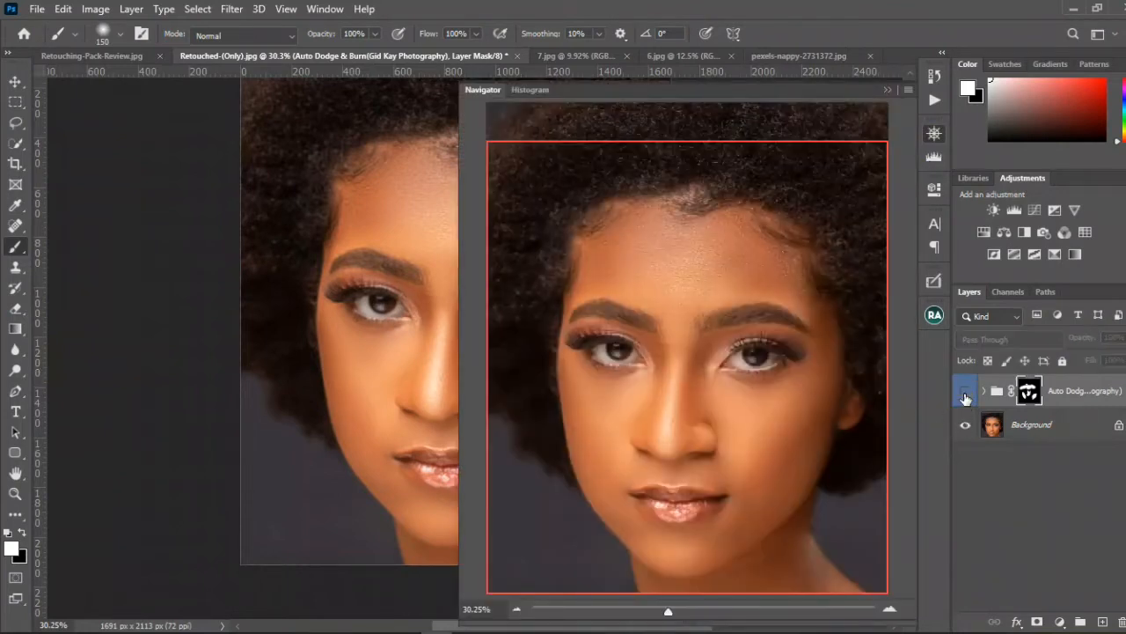
{"action": "left_click", "coordinate": [965, 395]}
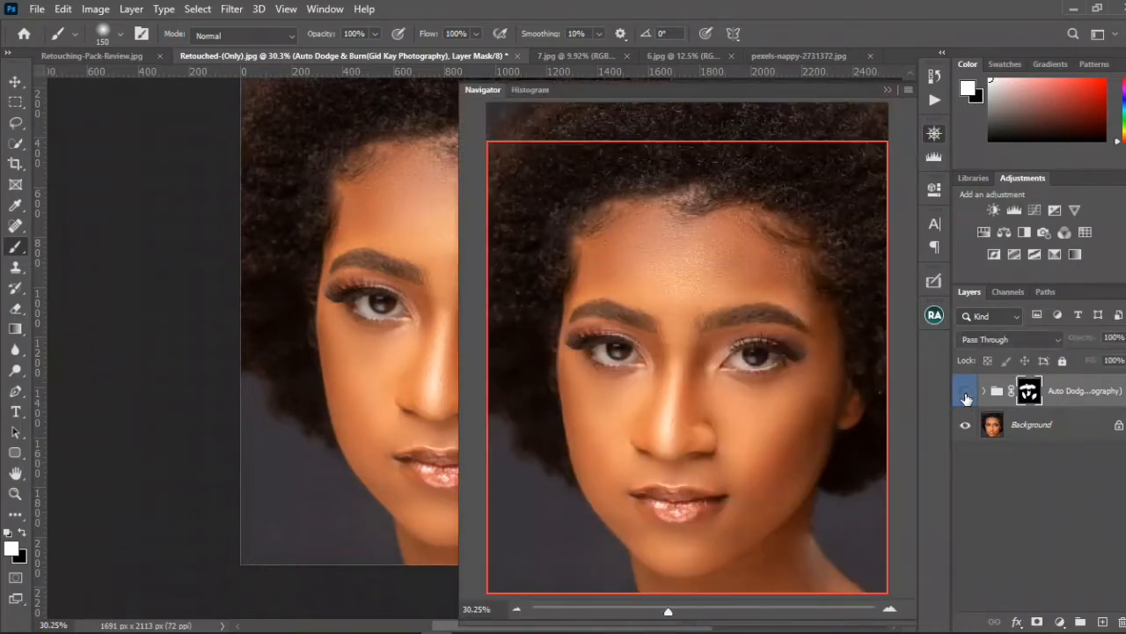
{"action": "left_click", "coordinate": [965, 397]}
{"action": "left_click", "coordinate": [965, 395]}
Step: Delete the Auto Dodge & Burn group and run the Eye & Teeth Whitening action
{"action": "left_click", "coordinate": [1068, 390]}
{"action": "mouse_move", "coordinate": [1075, 394]}
{"action": "left_mouse_down"}
{"action": "mouse_move", "coordinate": [1047, 604]}
{"action": "mouse_move", "coordinate": [1056, 616]}
{"action": "mouse_move", "coordinate": [1106, 575]}
{"action": "mouse_move", "coordinate": [1116, 605]}
{"action": "mouse_move", "coordinate": [1102, 622]}
{"action": "left_mouse_up"}
{"action": "left_click", "coordinate": [933, 101]}
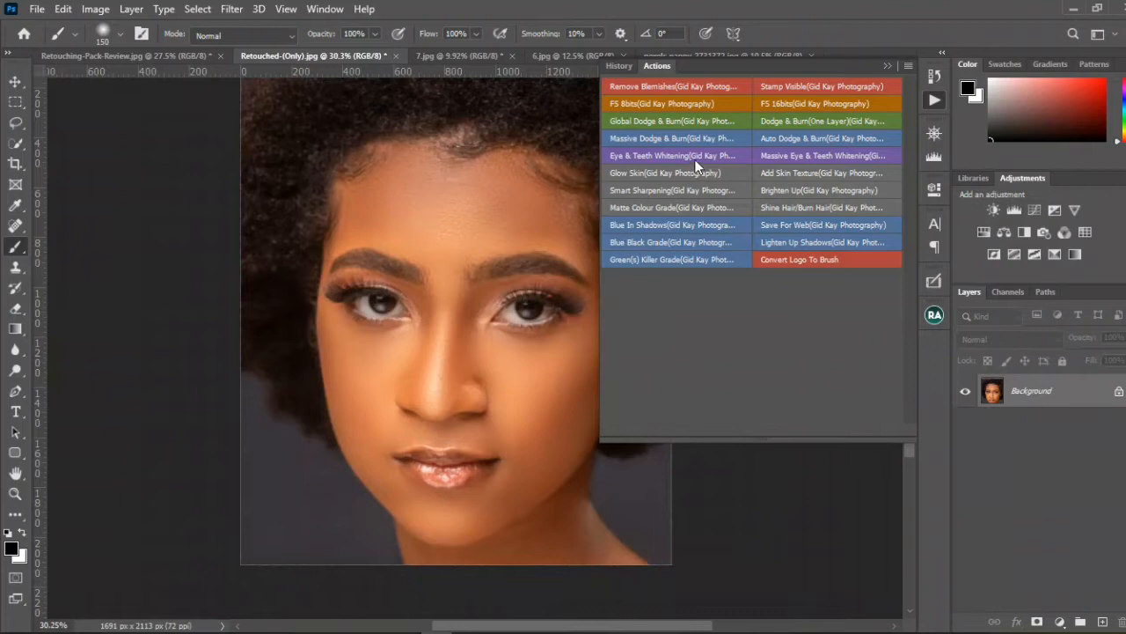
{"action": "left_click", "coordinate": [695, 154]}
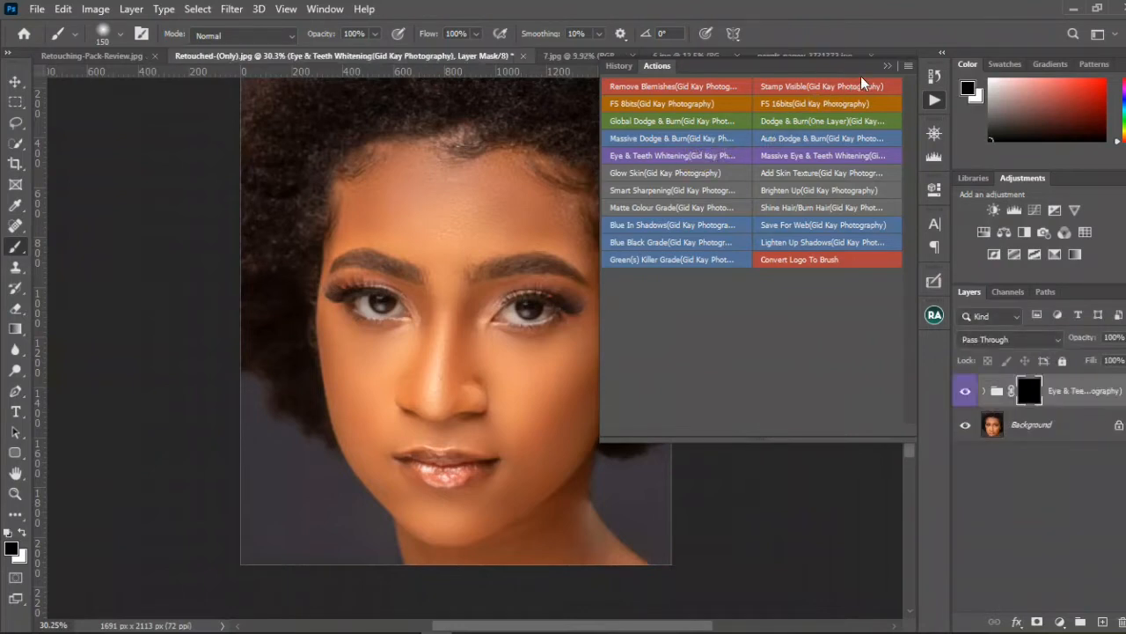
{"action": "left_click", "coordinate": [889, 66]}
Step: Whiten the white of the eye on the image's right by painting white on the Eye & Teeth Whitening group's mask
{"action": "scroll", "coordinate": [528, 277], "scroll_direction": "up", "scroll_amount": 5}
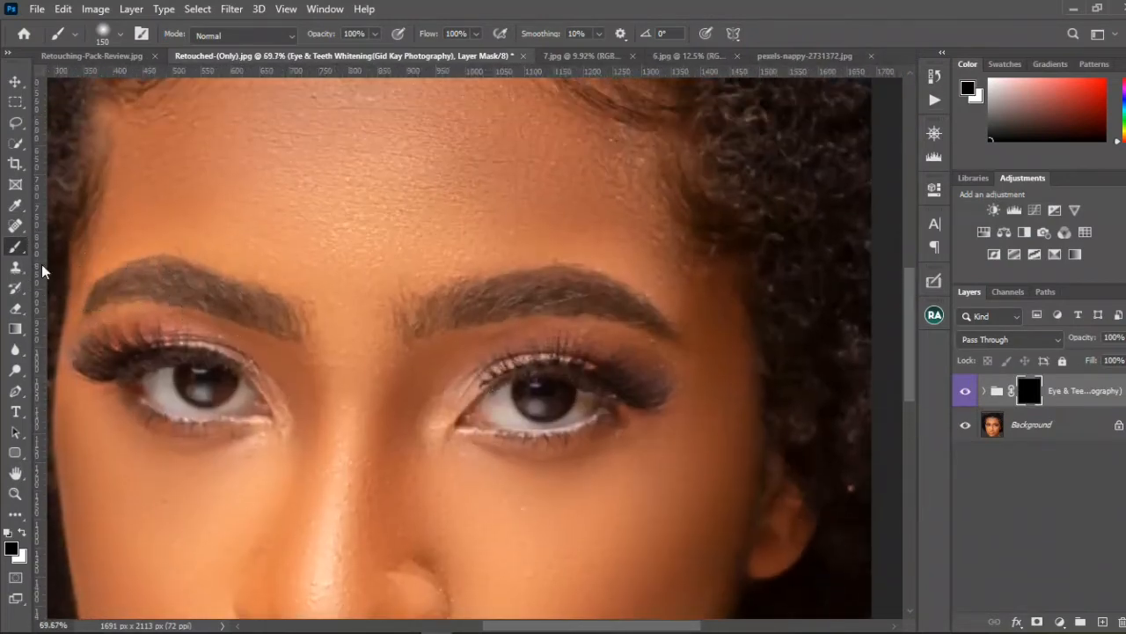
{"action": "scroll", "coordinate": [214, 314], "scroll_direction": "down", "scroll_amount": 3}
{"action": "key", "text": "bracketleft"}
{"action": "key", "text": "bracketleft"}
{"action": "key", "text": "bracketleft"}
{"action": "key", "text": "bracketleft"}
{"action": "key", "text": "bracketleft"}
{"action": "key", "text": "bracketleft"}
{"action": "key", "text": "bracketleft"}
{"action": "key", "text": "bracketleft"}
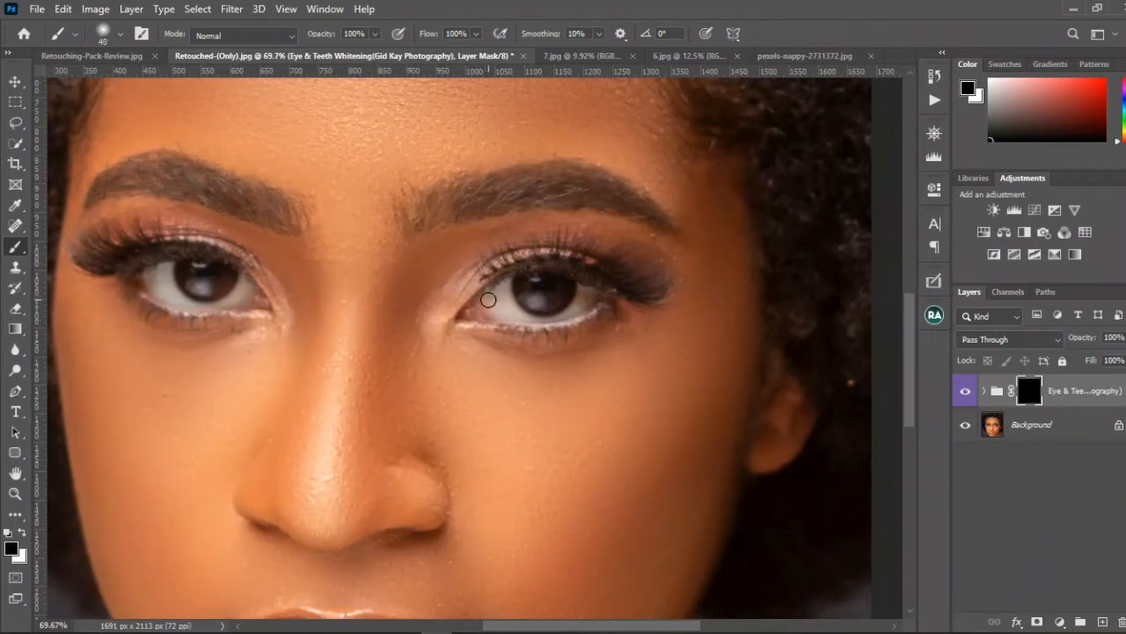
{"action": "scroll", "coordinate": [489, 300], "scroll_direction": "up", "scroll_amount": 3}
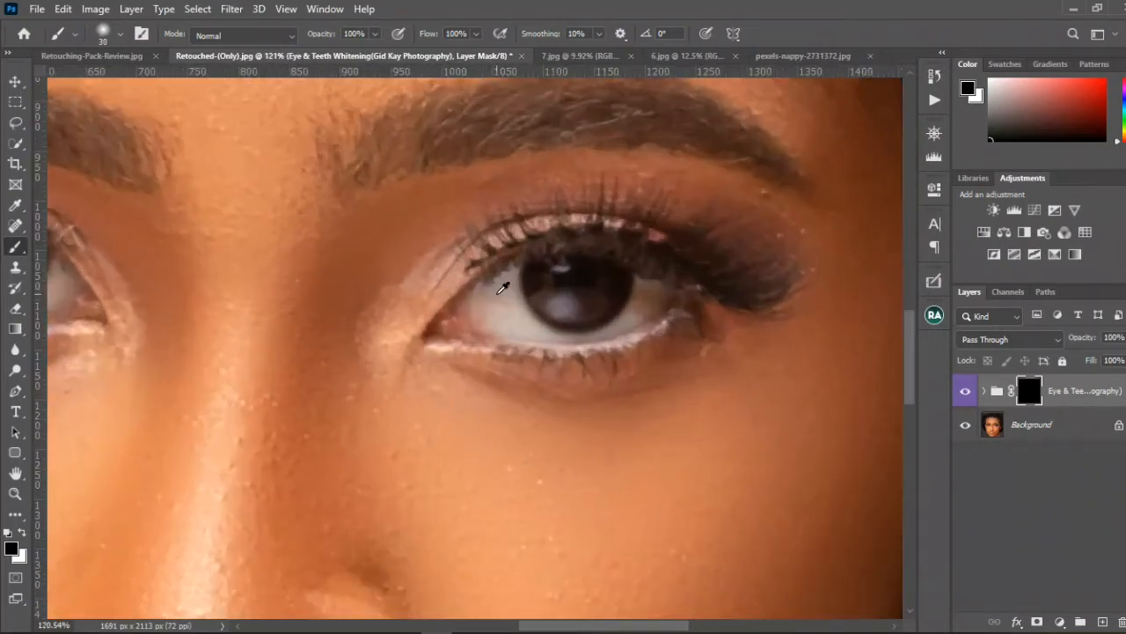
{"action": "scroll", "coordinate": [496, 293], "scroll_direction": "up", "scroll_amount": 2}
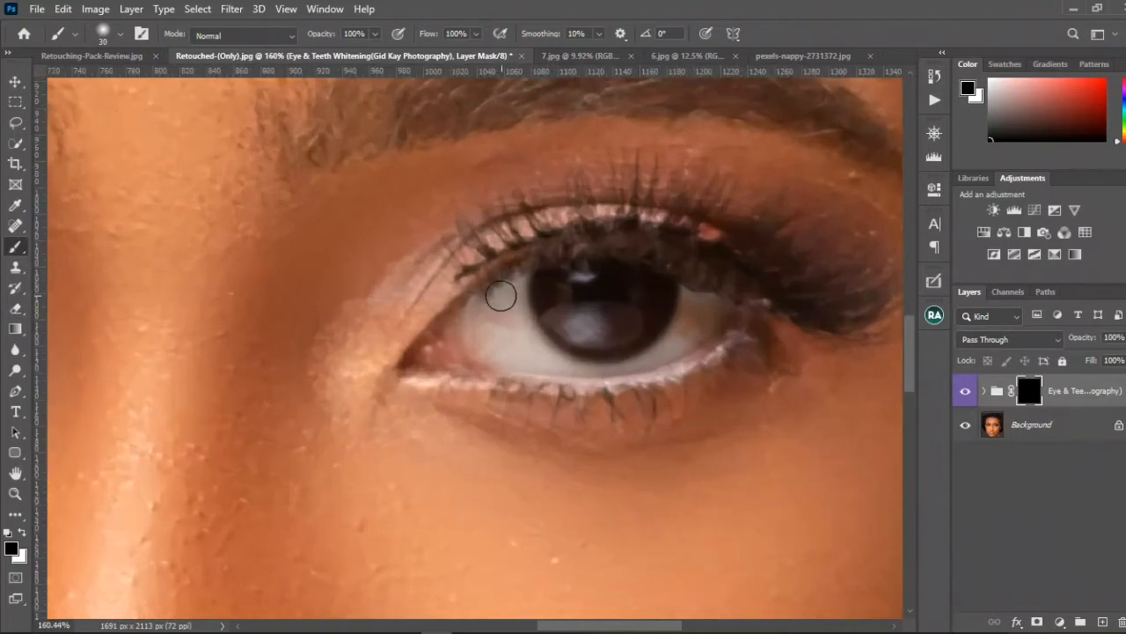
{"action": "key", "text": "bracketleft"}
{"action": "key", "text": "bracketleft"}
{"action": "key", "text": "bracketleft"}
{"action": "mouse_move", "coordinate": [498, 294]}
{"action": "left_mouse_down"}
{"action": "mouse_move", "coordinate": [462, 329]}
{"action": "mouse_move", "coordinate": [470, 313]}
{"action": "mouse_move", "coordinate": [470, 335]}
{"action": "mouse_move", "coordinate": [518, 292]}
{"action": "mouse_move", "coordinate": [517, 279]}
{"action": "mouse_move", "coordinate": [514, 326]}
{"action": "mouse_move", "coordinate": [525, 337]}
{"action": "mouse_move", "coordinate": [522, 308]}
{"action": "mouse_move", "coordinate": [529, 343]}
{"action": "mouse_move", "coordinate": [492, 326]}
{"action": "mouse_move", "coordinate": [483, 353]}
{"action": "left_mouse_up"}
{"action": "key", "text": "x"}
{"action": "mouse_move", "coordinate": [463, 352]}
{"action": "left_mouse_down"}
{"action": "mouse_move", "coordinate": [517, 337]}
{"action": "mouse_move", "coordinate": [502, 344]}
{"action": "mouse_move", "coordinate": [578, 362]}
{"action": "mouse_move", "coordinate": [645, 354]}
{"action": "mouse_move", "coordinate": [701, 289]}
{"action": "mouse_move", "coordinate": [691, 330]}
{"action": "mouse_move", "coordinate": [560, 341]}
{"action": "left_mouse_up"}
Step: Paint white on the same mask over the white of the other eye with a brush of size 35
{"action": "key", "text": "bracketright"}
{"action": "key", "text": "bracketright"}
{"action": "key", "text": "bracketright"}
{"action": "key", "text": "bracketright"}
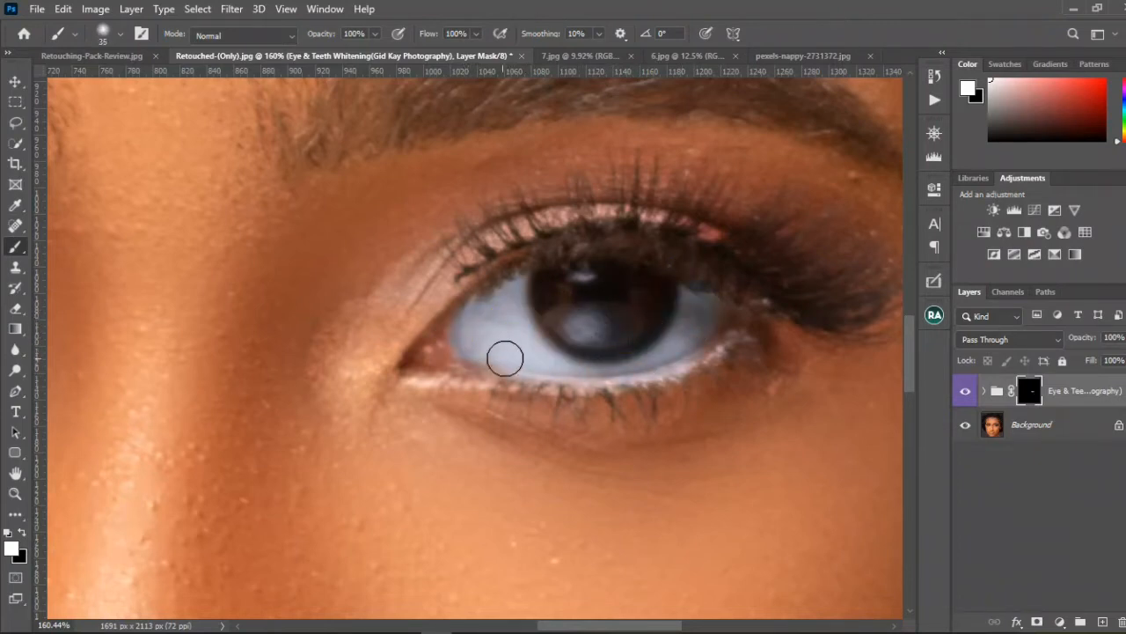
{"action": "scroll", "coordinate": [517, 345], "scroll_direction": "down", "scroll_amount": 10}
{"action": "left_click_drag", "start_coordinate": [421, 340], "coordinate": [556, 329]}
{"action": "mouse_move", "coordinate": [341, 305]}
{"action": "left_mouse_down"}
{"action": "mouse_move", "coordinate": [370, 325]}
{"action": "mouse_move", "coordinate": [396, 323]}
{"action": "left_mouse_up"}
Step: Toggle the Eye & Teeth Whitening group's visibility to compare the eyes before and after
{"action": "key", "text": "v"}
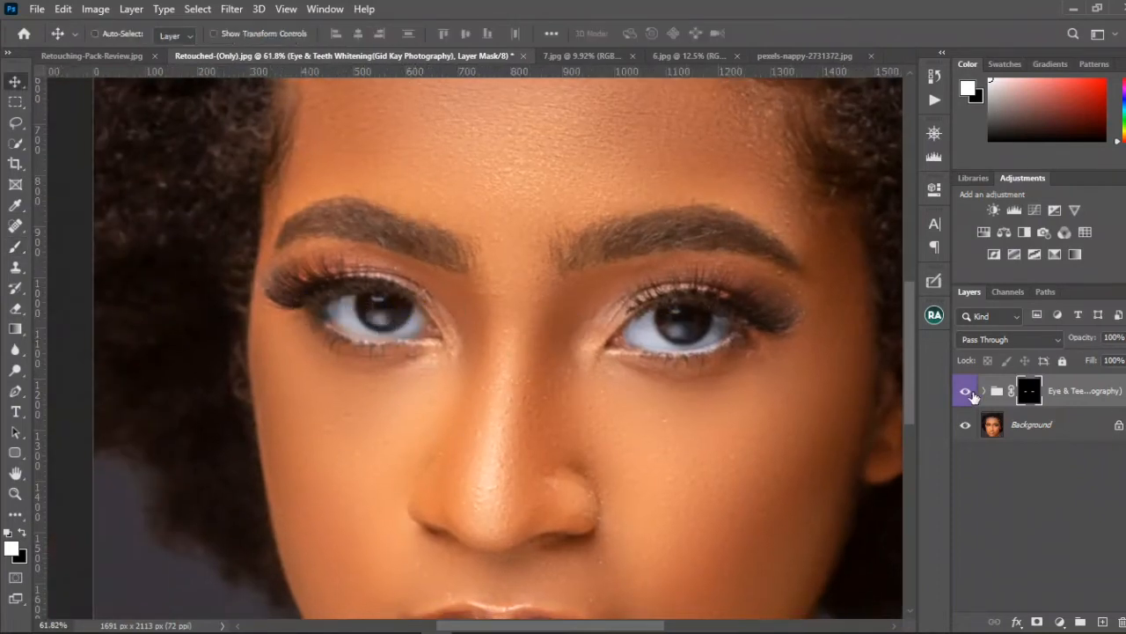
{"action": "left_click", "coordinate": [965, 391]}
{"action": "left_click", "coordinate": [961, 393]}
Step: Delete the Eye & Teeth Whitening group and run the Massive Eye & Teeth Whitening action
{"action": "left_click_drag", "start_coordinate": [1061, 398], "coordinate": [1120, 622]}
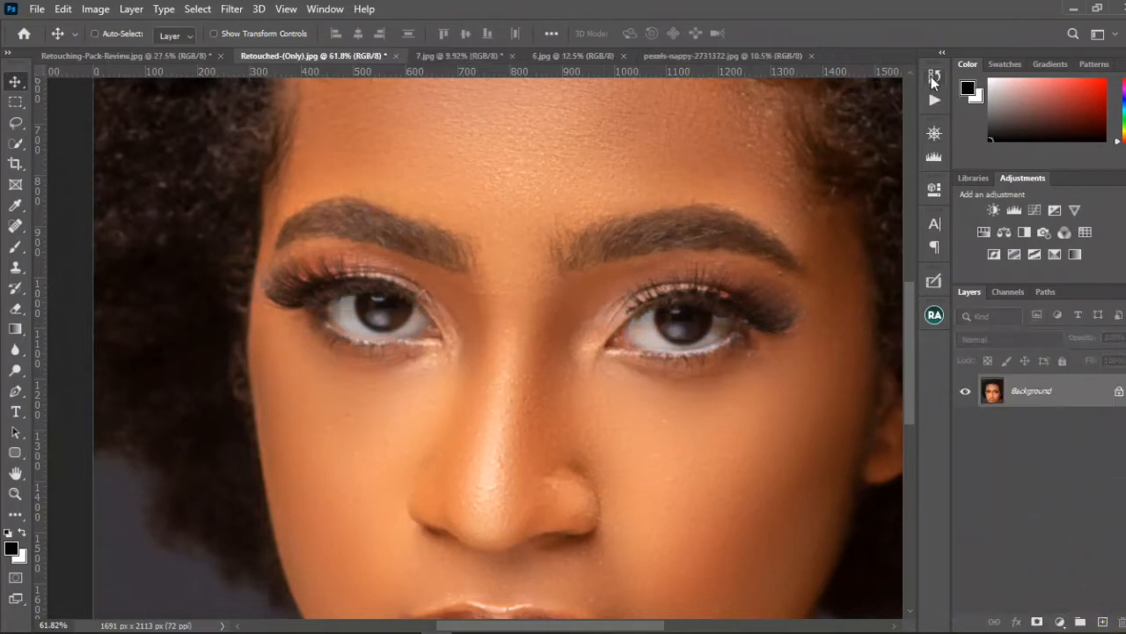
{"action": "left_click", "coordinate": [934, 97]}
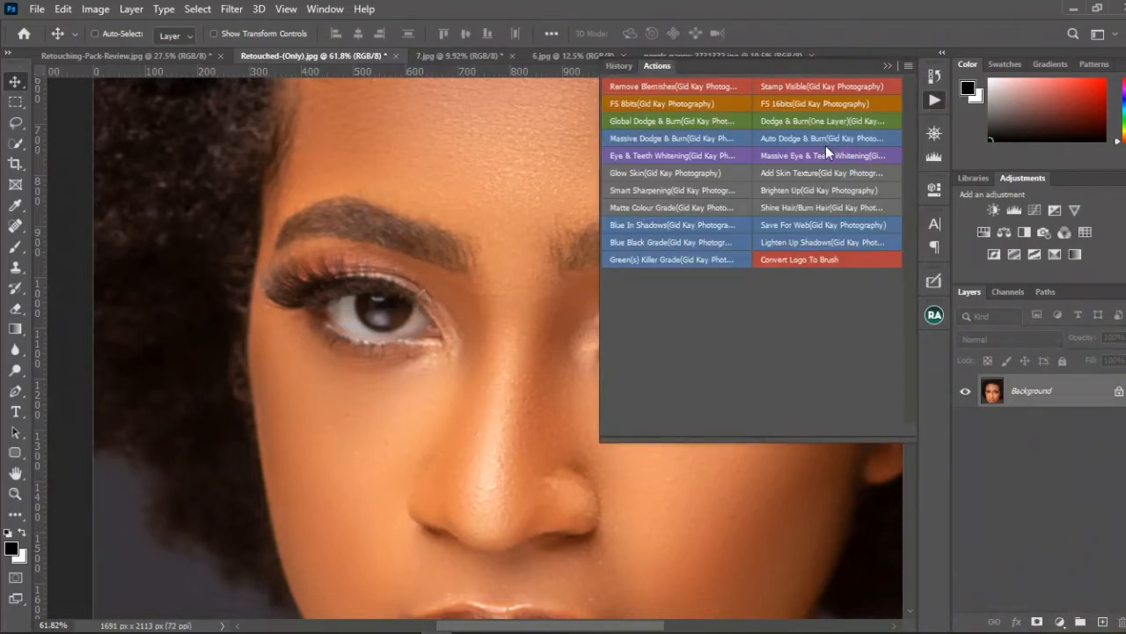
{"action": "left_click", "coordinate": [823, 155]}
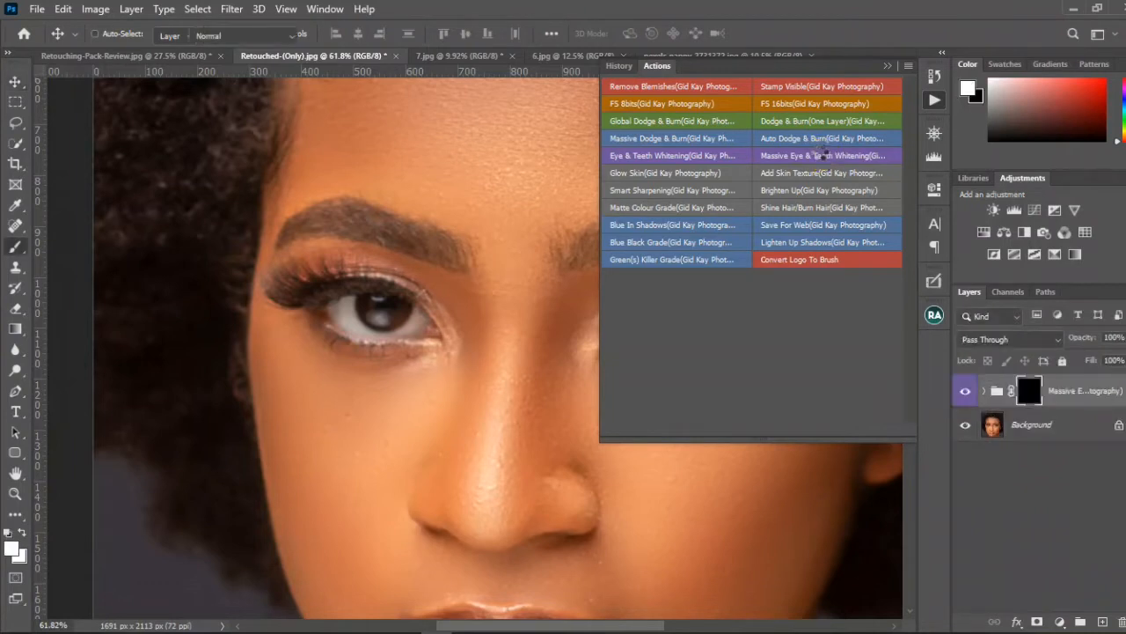
{"action": "left_click", "coordinate": [887, 66]}
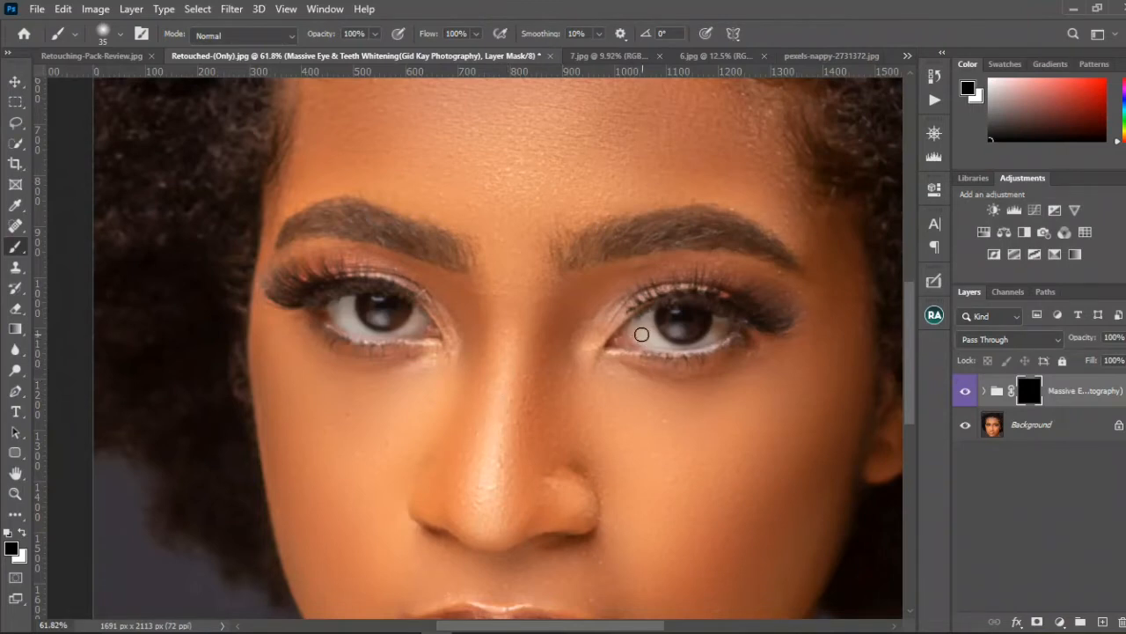
Step: Paint white on the Massive Eye & Teeth Whitening group's mask over the whites of both eyes, using brush sizes 35 and 30
{"action": "scroll", "coordinate": [646, 327], "scroll_direction": "up", "scroll_amount": 3}
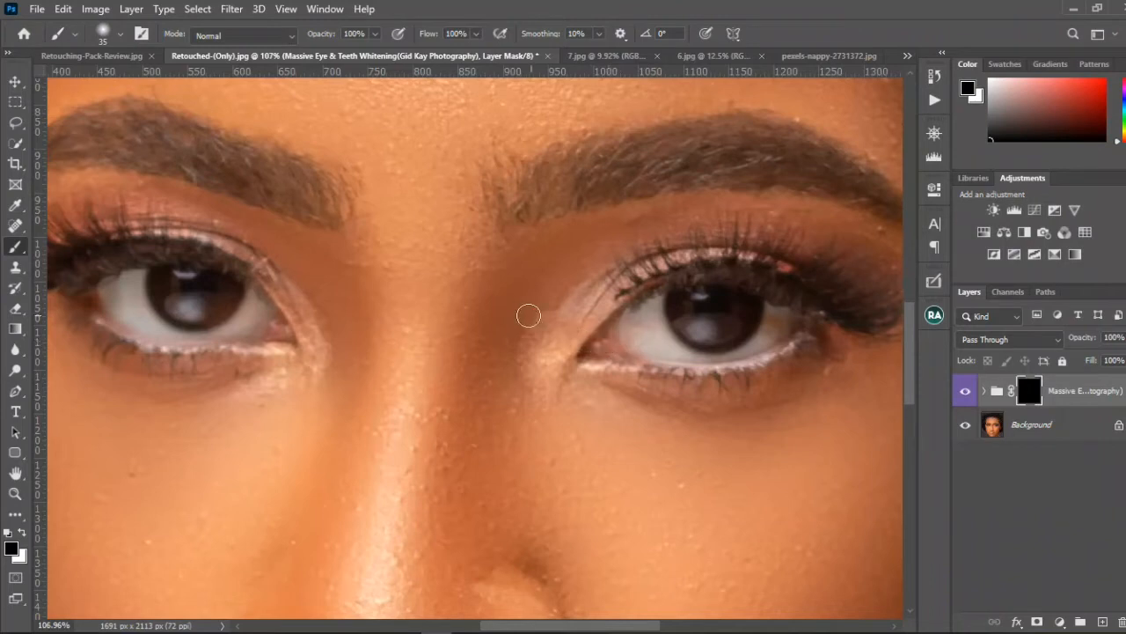
{"action": "key", "text": "x"}
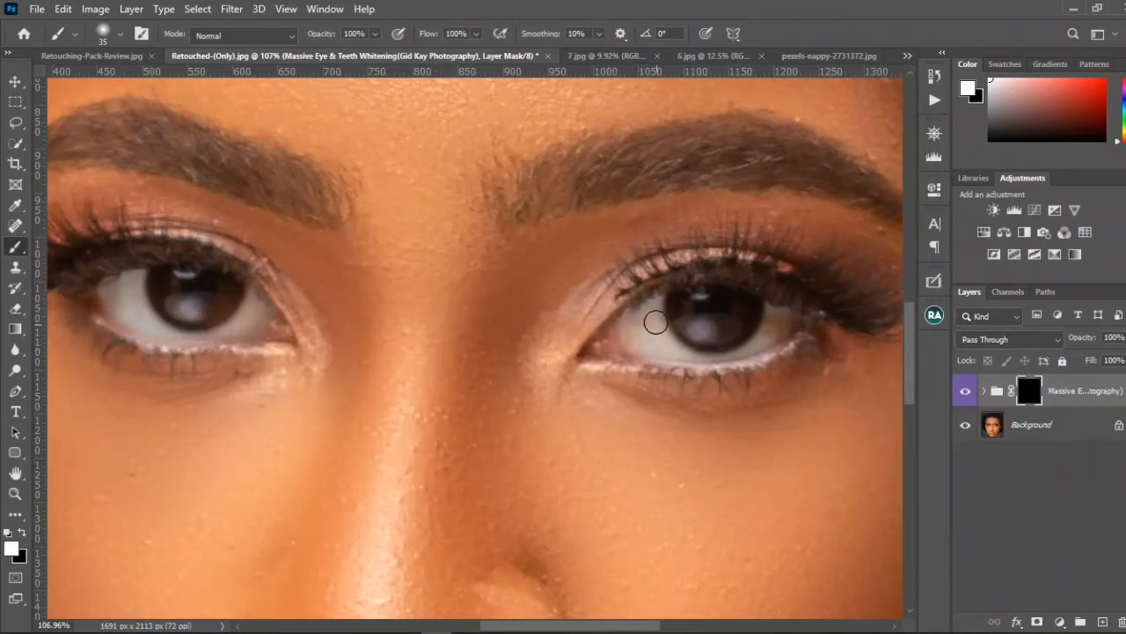
{"action": "mouse_move", "coordinate": [655, 319]}
{"action": "left_mouse_down"}
{"action": "mouse_move", "coordinate": [640, 309]}
{"action": "mouse_move", "coordinate": [608, 317]}
{"action": "mouse_move", "coordinate": [620, 335]}
{"action": "left_mouse_up"}
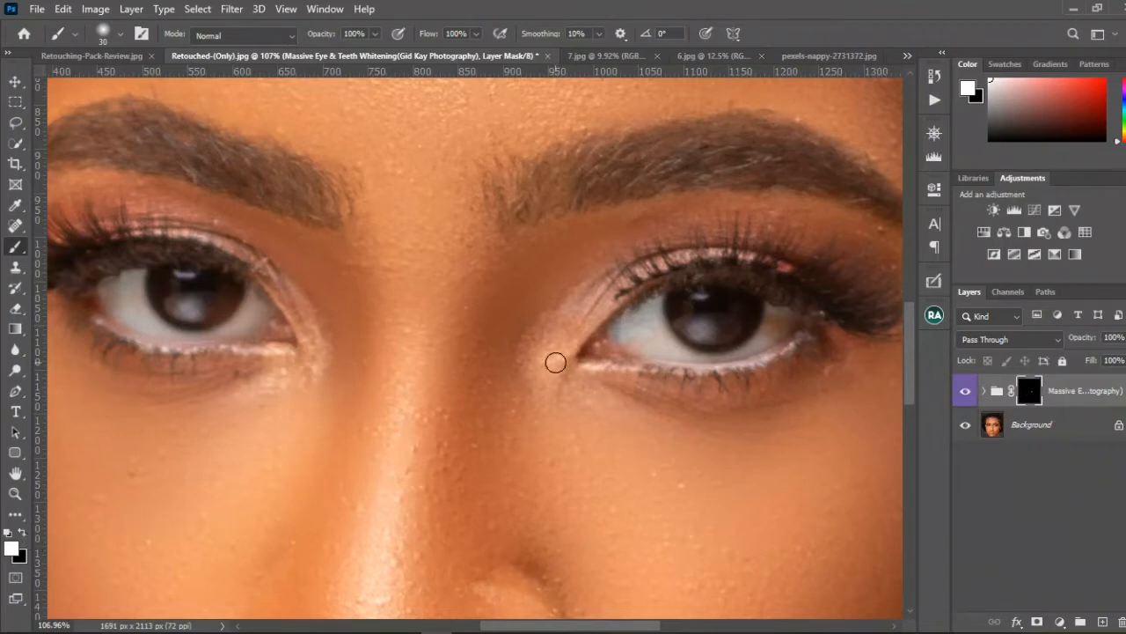
{"action": "mouse_move", "coordinate": [605, 342]}
{"action": "left_mouse_down"}
{"action": "mouse_move", "coordinate": [647, 326]}
{"action": "mouse_move", "coordinate": [669, 352]}
{"action": "mouse_move", "coordinate": [635, 350]}
{"action": "mouse_move", "coordinate": [699, 356]}
{"action": "mouse_move", "coordinate": [773, 318]}
{"action": "left_mouse_up"}
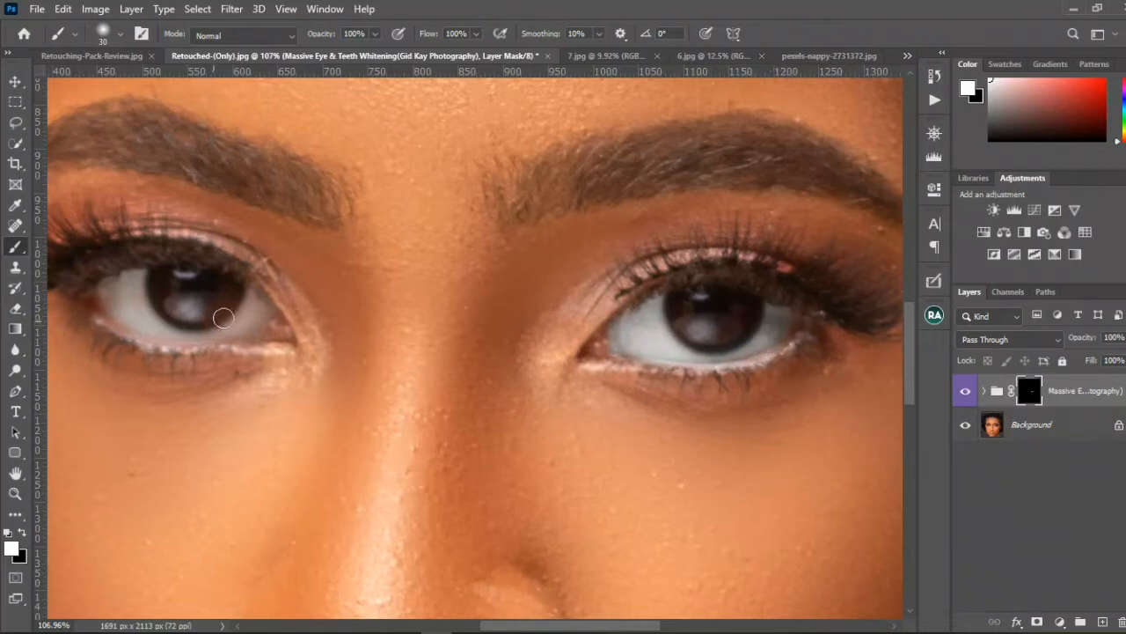
{"action": "mouse_move", "coordinate": [223, 317]}
{"action": "left_mouse_down"}
{"action": "mouse_move", "coordinate": [259, 312]}
{"action": "mouse_move", "coordinate": [183, 333]}
{"action": "mouse_move", "coordinate": [150, 321]}
{"action": "mouse_move", "coordinate": [131, 286]}
{"action": "mouse_move", "coordinate": [109, 288]}
{"action": "mouse_move", "coordinate": [164, 326]}
{"action": "left_mouse_up"}
Step: Toggle the Massive Eye & Teeth Whitening group's visibility to compare the whole face with and without the whitening
{"action": "scroll", "coordinate": [361, 374], "scroll_direction": "down", "scroll_amount": 9}
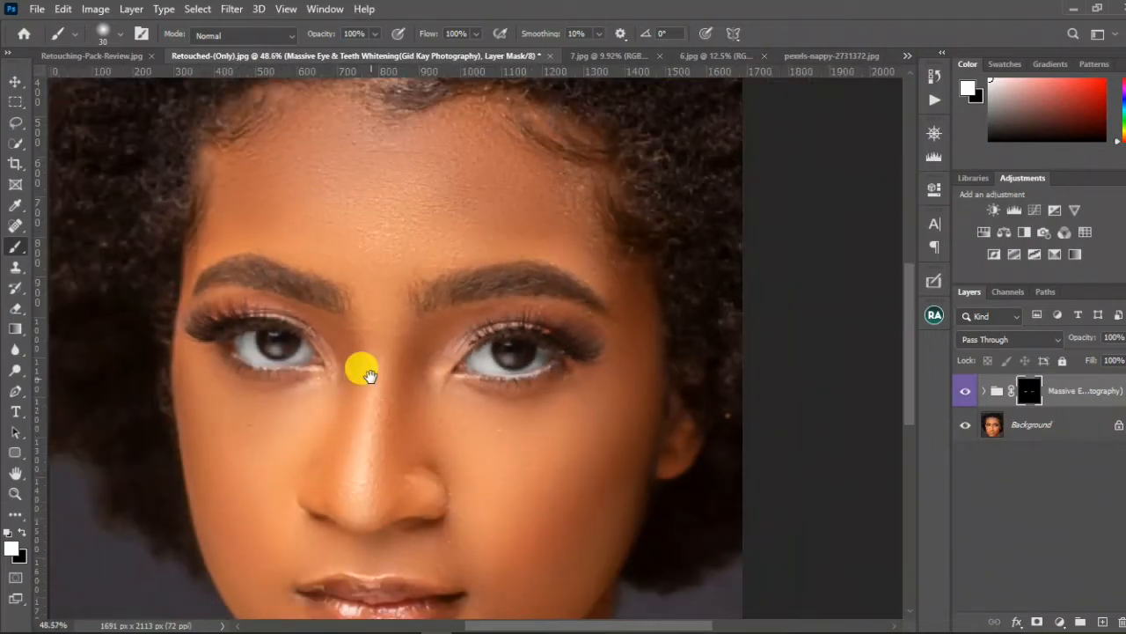
{"action": "left_click_drag", "start_coordinate": [367, 374], "coordinate": [483, 314]}
{"action": "left_click", "coordinate": [964, 392]}
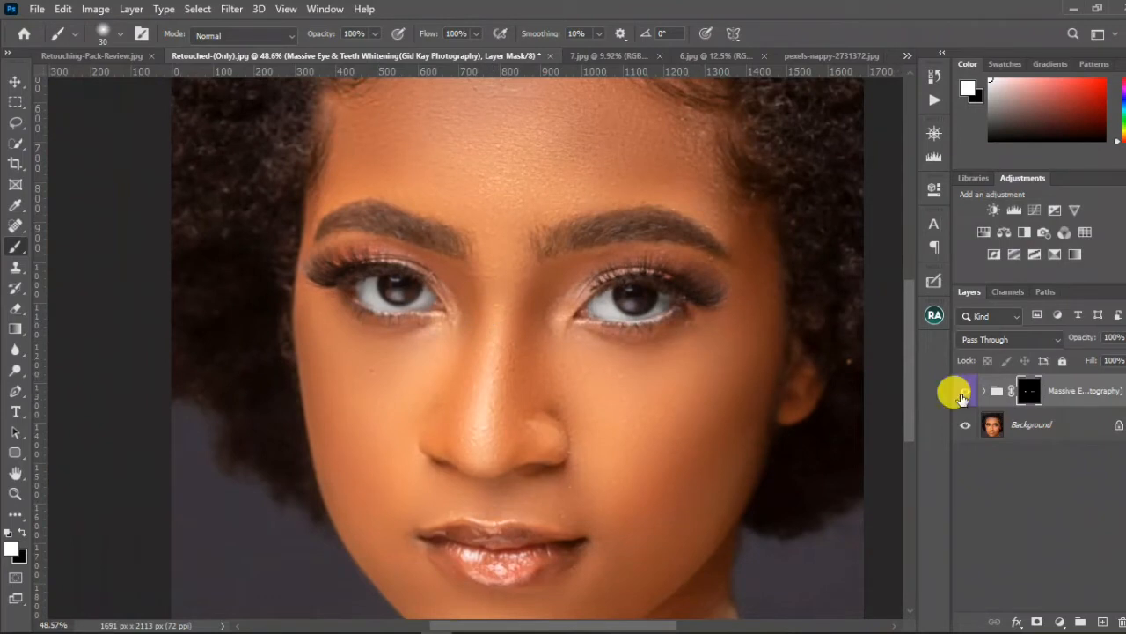
{"action": "left_click", "coordinate": [966, 394]}
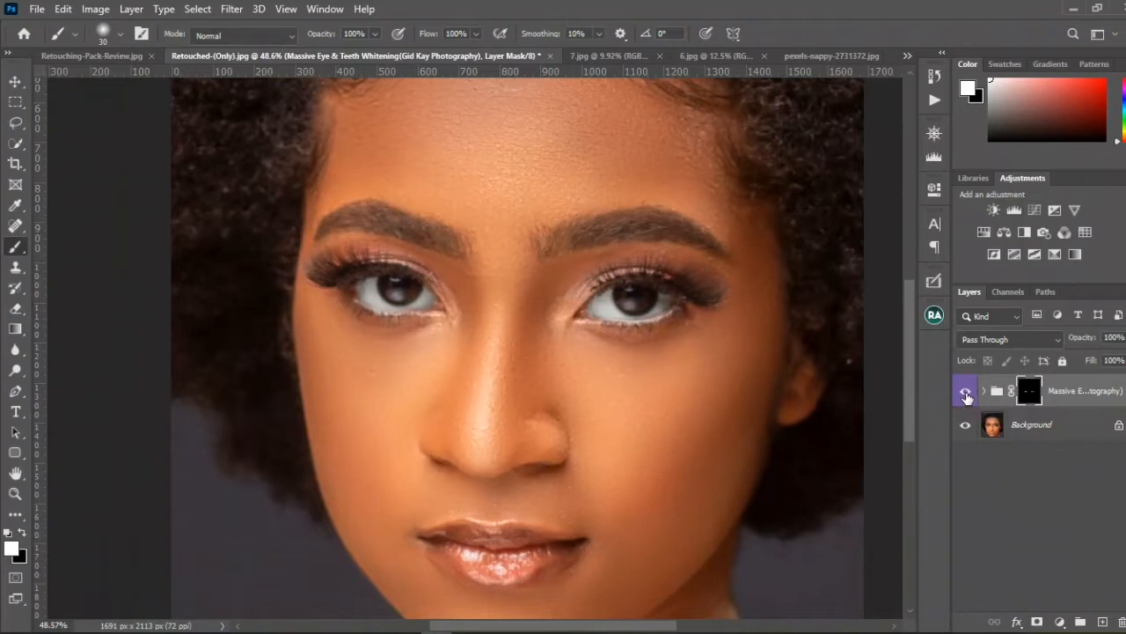
{"action": "left_click", "coordinate": [965, 394]}
{"action": "left_click", "coordinate": [965, 395]}
{"action": "left_click", "coordinate": [965, 394]}
{"action": "left_click", "coordinate": [965, 394]}
Step: Delete the Massive Eye & Teeth Whitening group and run the Glow Skin action on the portrait
{"action": "left_click_drag", "start_coordinate": [1059, 388], "coordinate": [1106, 621]}
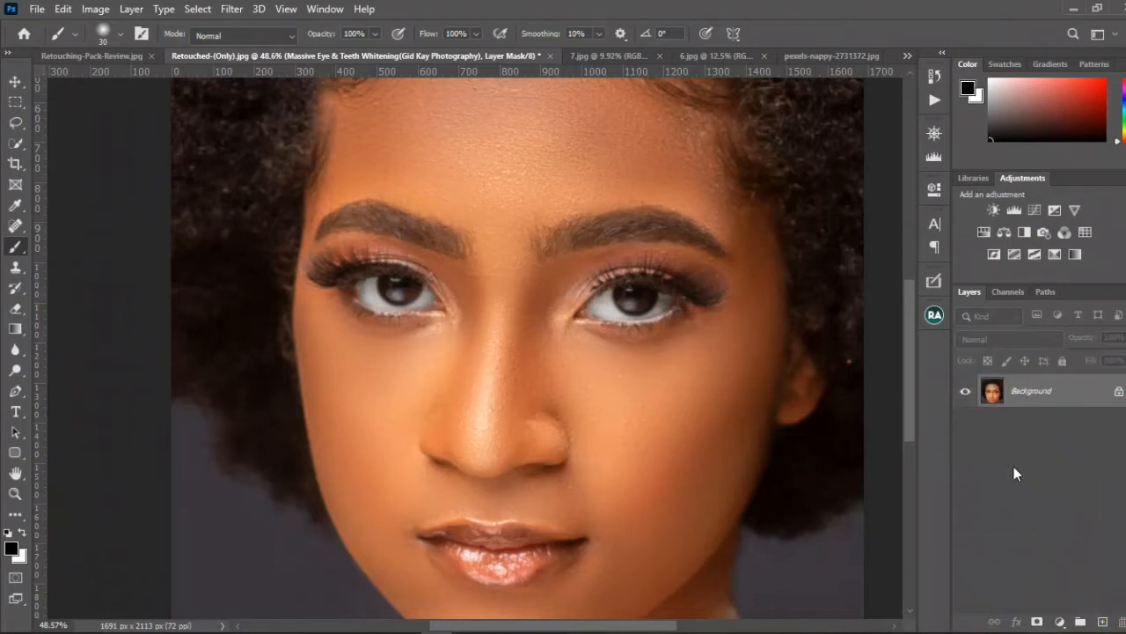
{"action": "scroll", "coordinate": [872, 382], "scroll_direction": "up", "scroll_amount": 2}
{"action": "left_click", "coordinate": [934, 100]}
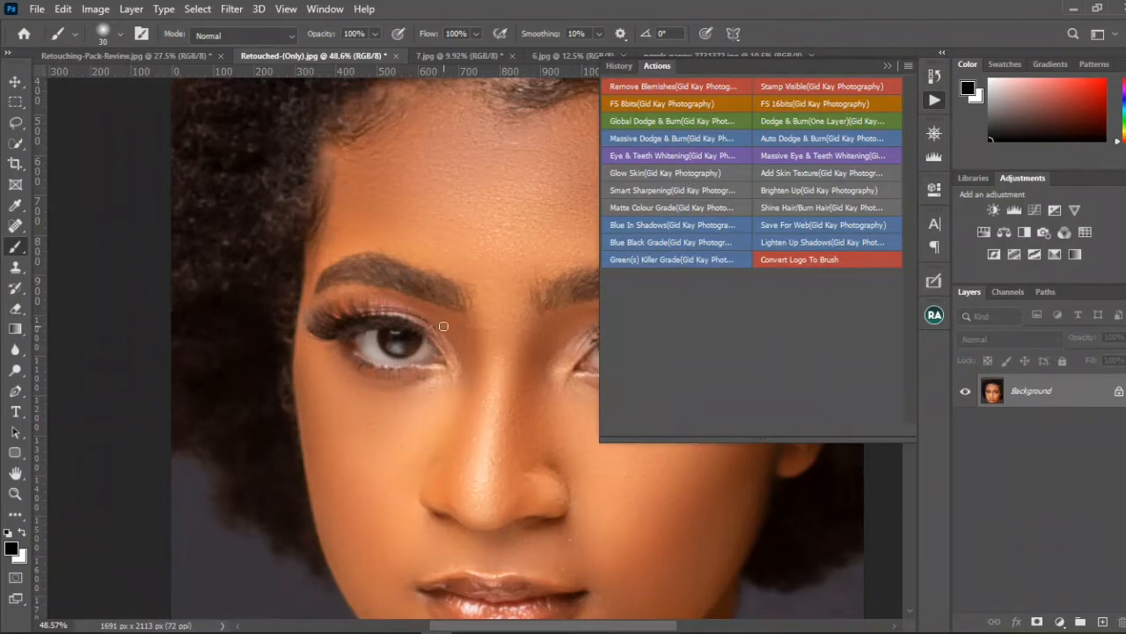
{"action": "scroll", "coordinate": [443, 327], "scroll_direction": "down", "scroll_amount": 5}
{"action": "left_click_drag", "start_coordinate": [478, 318], "coordinate": [427, 301]}
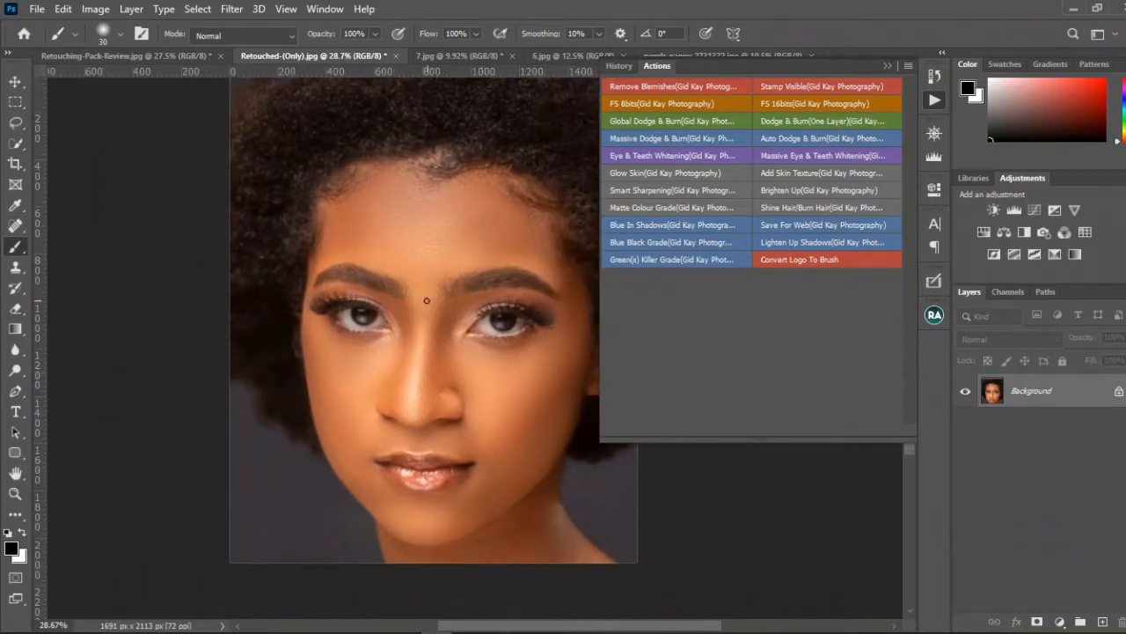
{"action": "left_click", "coordinate": [658, 175]}
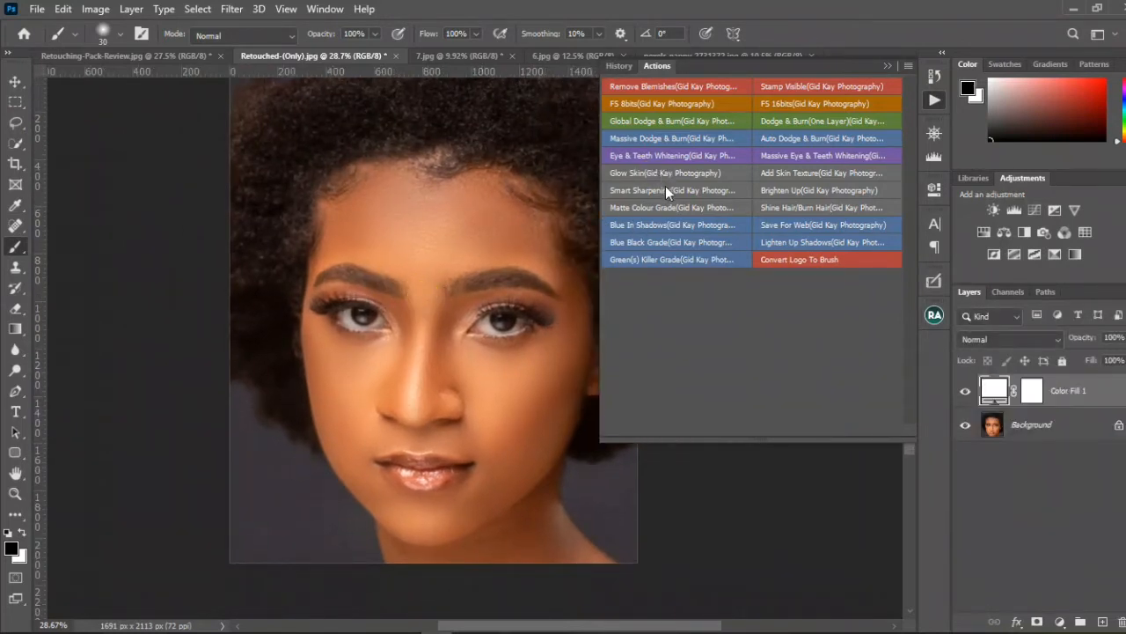
Step: Paint white on the Glow Skin layer's mask over the center of the forehead with a brush of size 300
{"action": "key", "text": "x"}
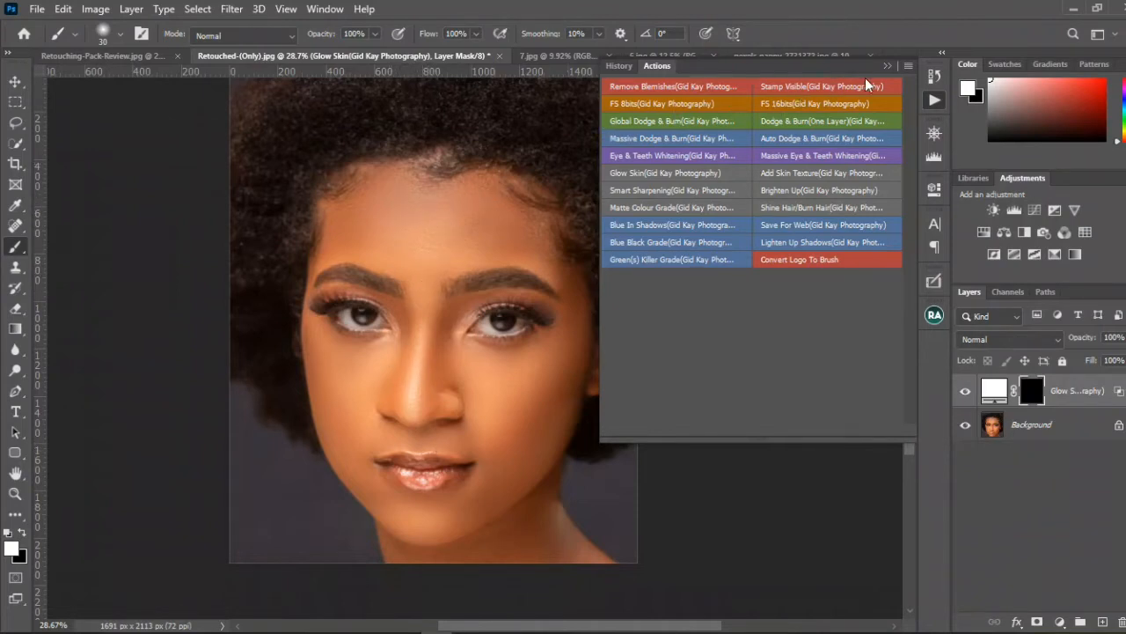
{"action": "left_click", "coordinate": [885, 66]}
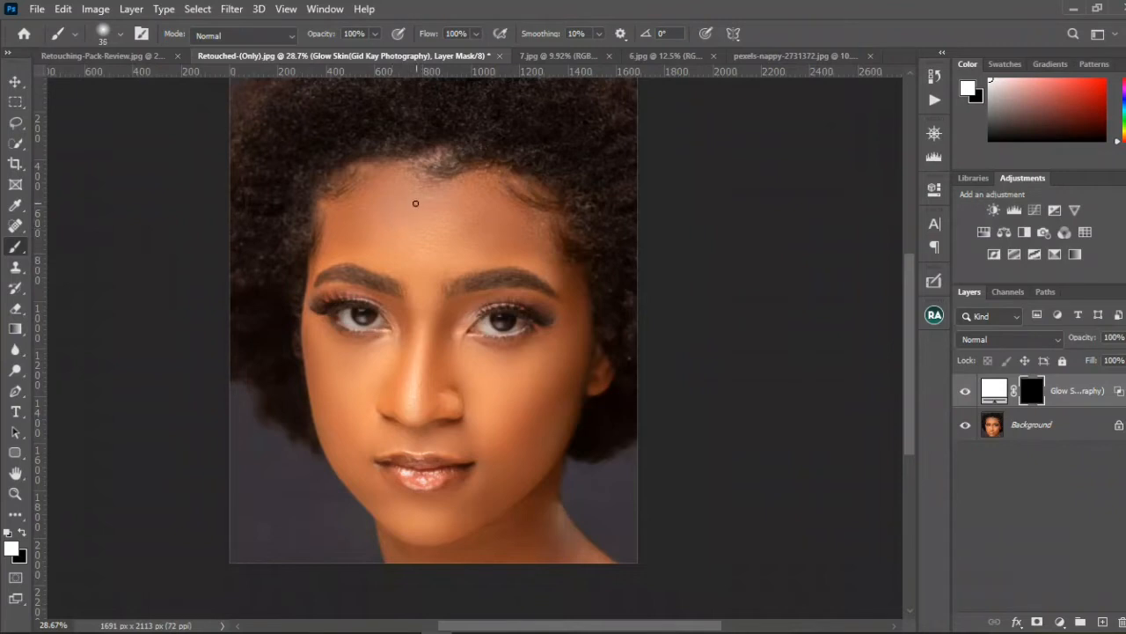
{"action": "key", "text": "bracketright"}
{"action": "key", "text": "bracketright"}
{"action": "key", "text": "bracketright"}
{"action": "key", "text": "bracketright"}
{"action": "key", "text": "bracketright"}
{"action": "key", "text": "bracketright"}
{"action": "key", "text": "bracketright"}
{"action": "key", "text": "bracketright"}
{"action": "mouse_move", "coordinate": [407, 209]}
{"action": "left_mouse_down"}
{"action": "mouse_move", "coordinate": [457, 215]}
{"action": "mouse_move", "coordinate": [442, 204]}
{"action": "mouse_move", "coordinate": [451, 246]}
{"action": "mouse_move", "coordinate": [437, 252]}
{"action": "mouse_move", "coordinate": [393, 230]}
{"action": "mouse_move", "coordinate": [411, 206]}
{"action": "mouse_move", "coordinate": [451, 197]}
{"action": "mouse_move", "coordinate": [410, 230]}
{"action": "left_mouse_up"}
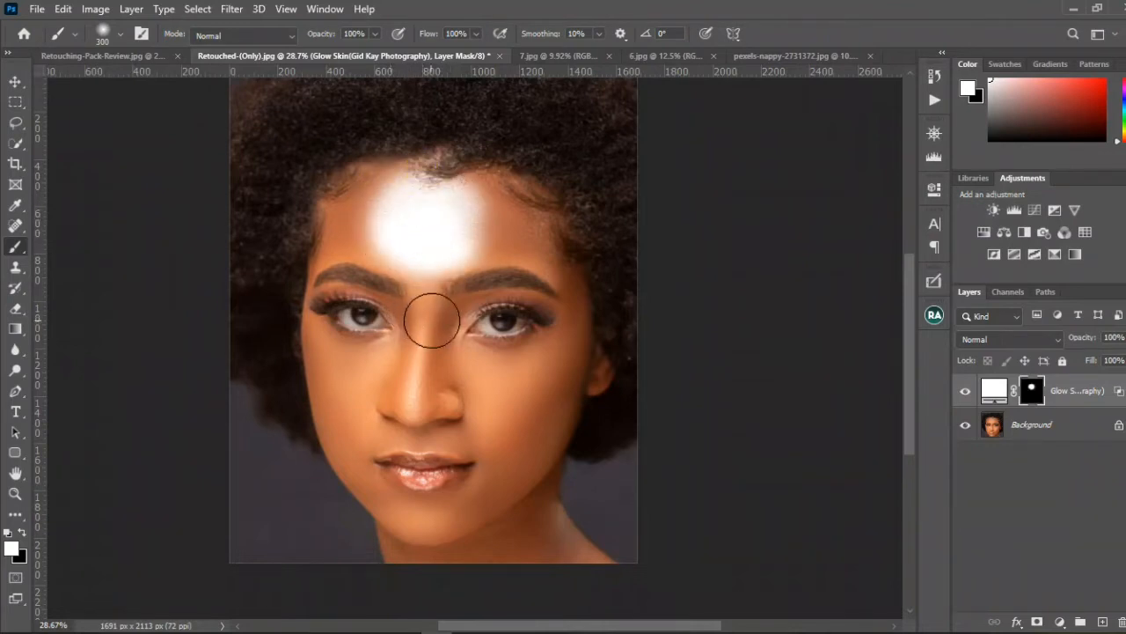
Step: Paint white highlight strokes on the Glow Skin mask along the nose bridge and both cheeks with a brush of size 125
{"action": "key", "text": "bracketleft"}
{"action": "key", "text": "bracketleft"}
{"action": "key", "text": "bracketleft"}
{"action": "key", "text": "bracketleft"}
{"action": "key", "text": "bracketleft"}
{"action": "left_click_drag", "start_coordinate": [418, 333], "coordinate": [417, 412]}
{"action": "mouse_move", "coordinate": [562, 352]}
{"action": "left_mouse_down"}
{"action": "mouse_move", "coordinate": [469, 405]}
{"action": "mouse_move", "coordinate": [475, 428]}
{"action": "left_mouse_up"}
{"action": "left_click_drag", "start_coordinate": [314, 344], "coordinate": [369, 432]}
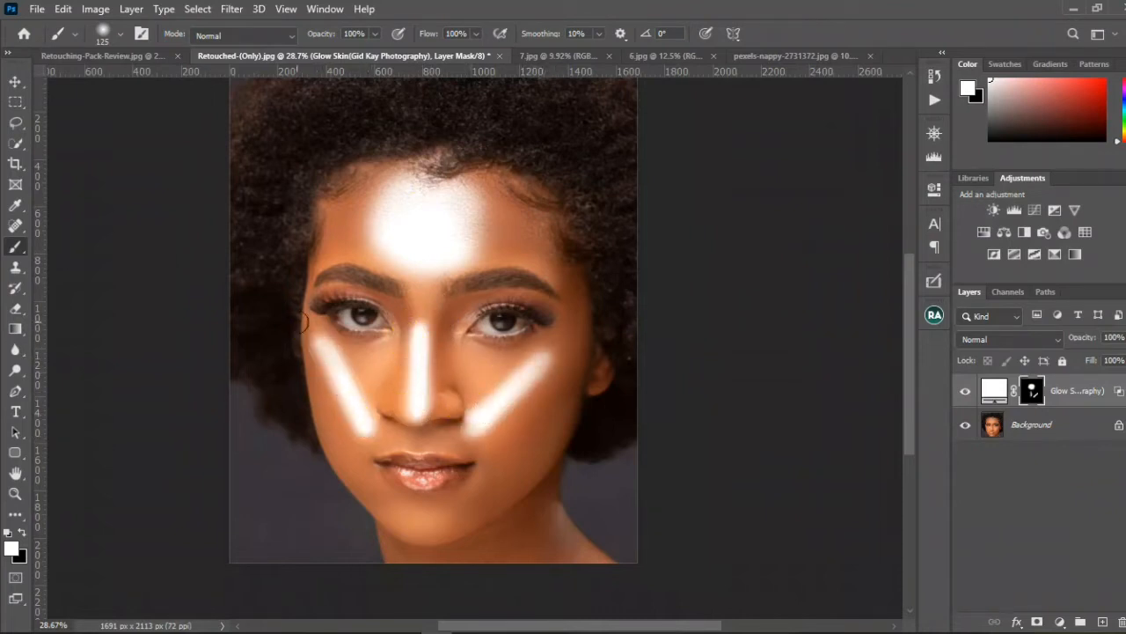
Step: Paint white on the Glow Skin mask over the lower lip and just above the upper lip with a smaller brush
{"action": "key", "text": "bracketleft"}
{"action": "key", "text": "bracketleft"}
{"action": "key", "text": "bracketleft"}
{"action": "mouse_move", "coordinate": [431, 479]}
{"action": "left_mouse_down"}
{"action": "mouse_move", "coordinate": [399, 474]}
{"action": "mouse_move", "coordinate": [425, 479]}
{"action": "mouse_move", "coordinate": [430, 455]}
{"action": "left_mouse_up"}
{"action": "key", "text": "bracketleft"}
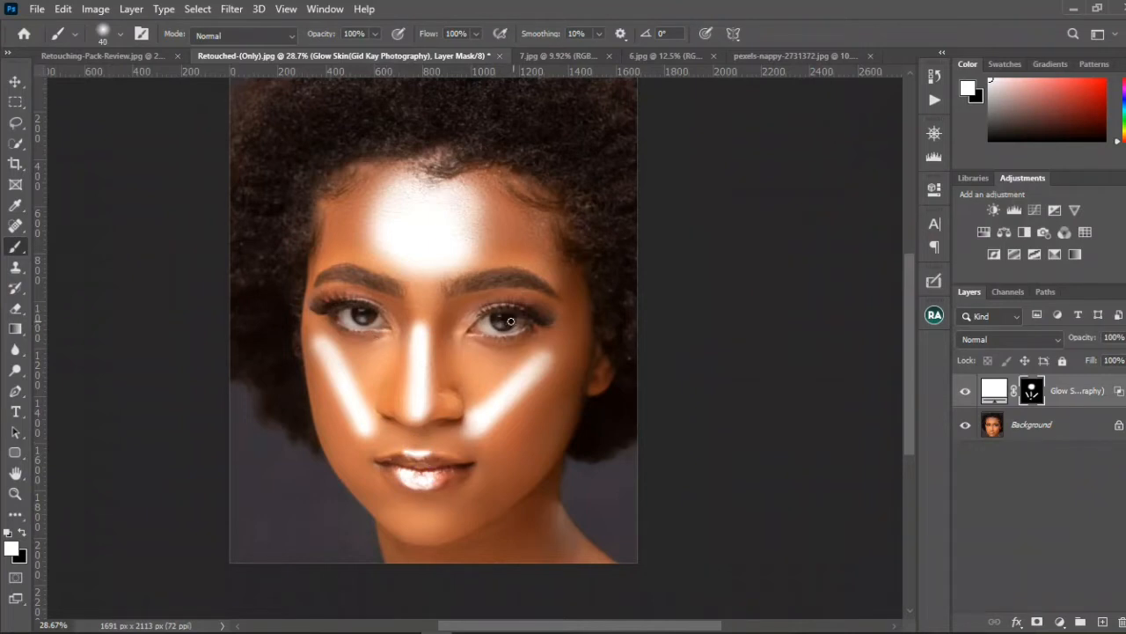
Step: In the Glow Skin layer's blending options, set the Underlying Layer Blend If black range to 131 / 255 and apply it
{"action": "key", "text": "v"}
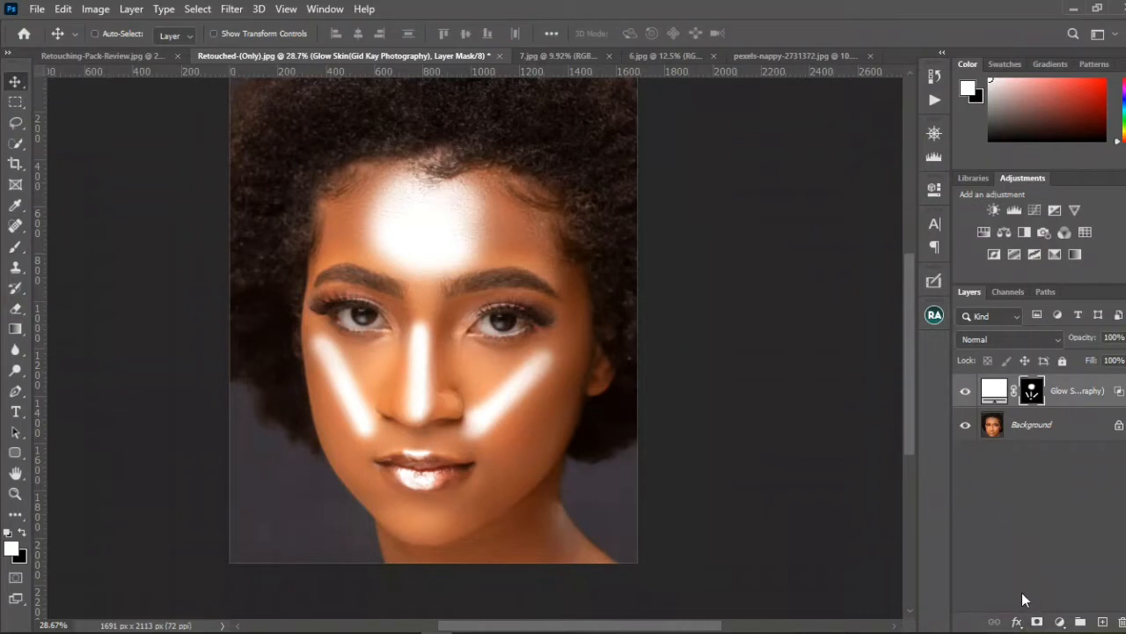
{"action": "left_click", "coordinate": [1017, 621]}
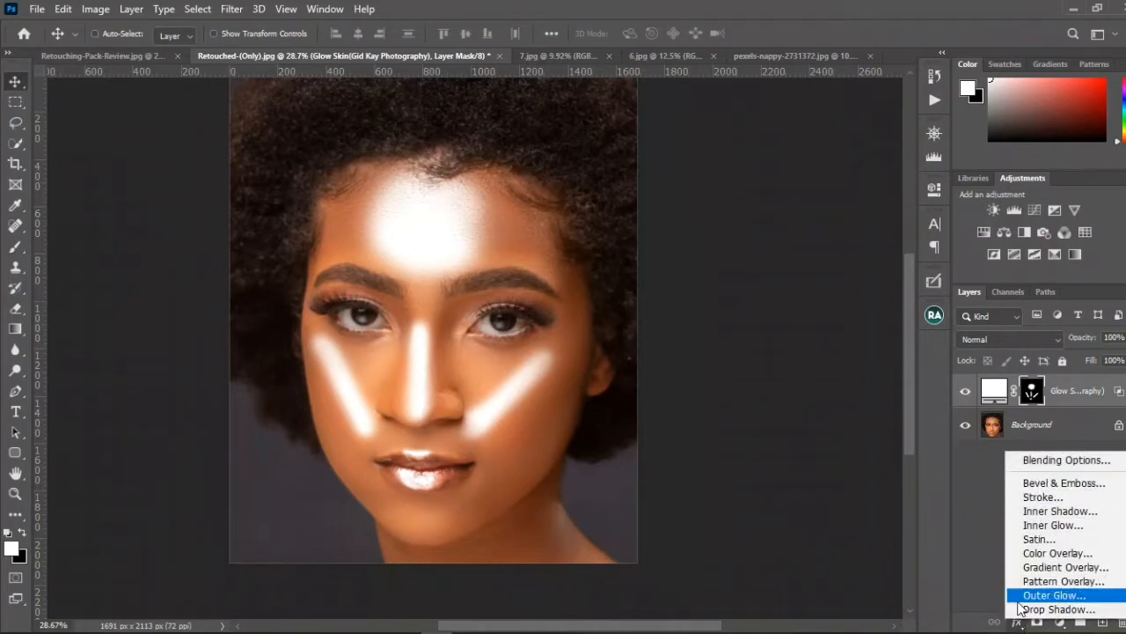
{"action": "left_click", "coordinate": [1069, 464]}
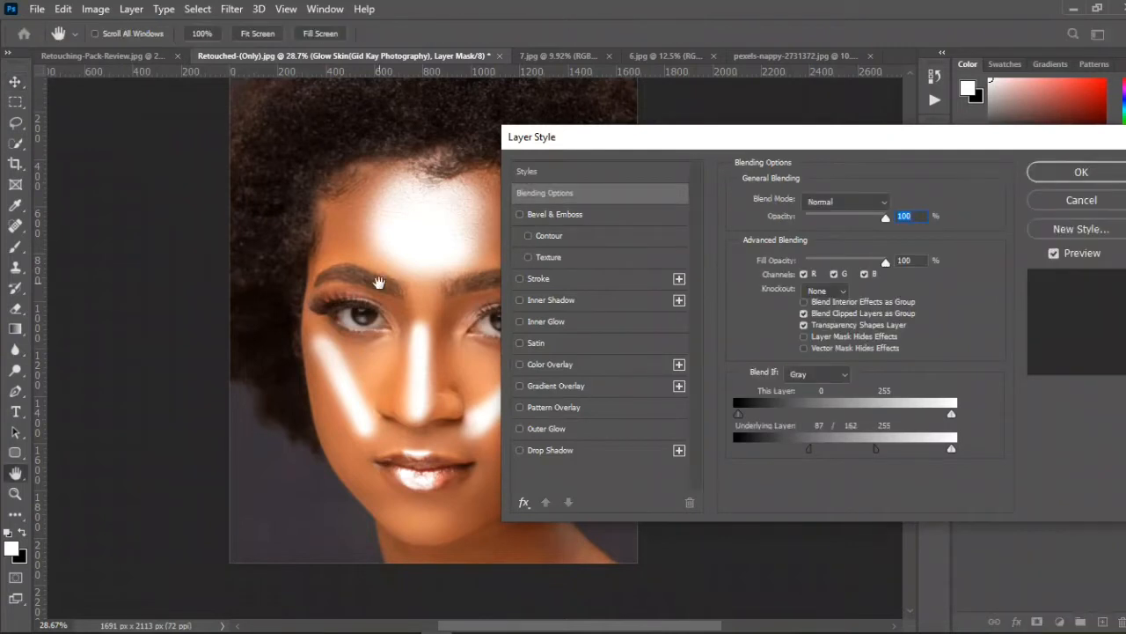
{"action": "left_click_drag", "start_coordinate": [397, 295], "coordinate": [273, 327]}
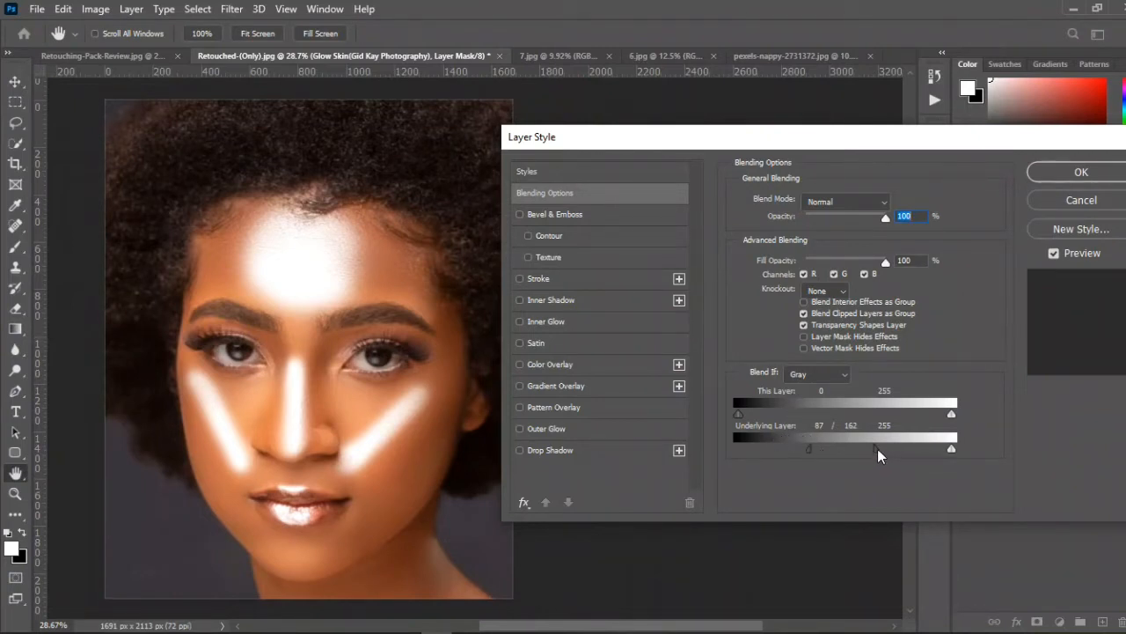
{"action": "left_click_drag", "start_coordinate": [879, 453], "coordinate": [965, 450]}
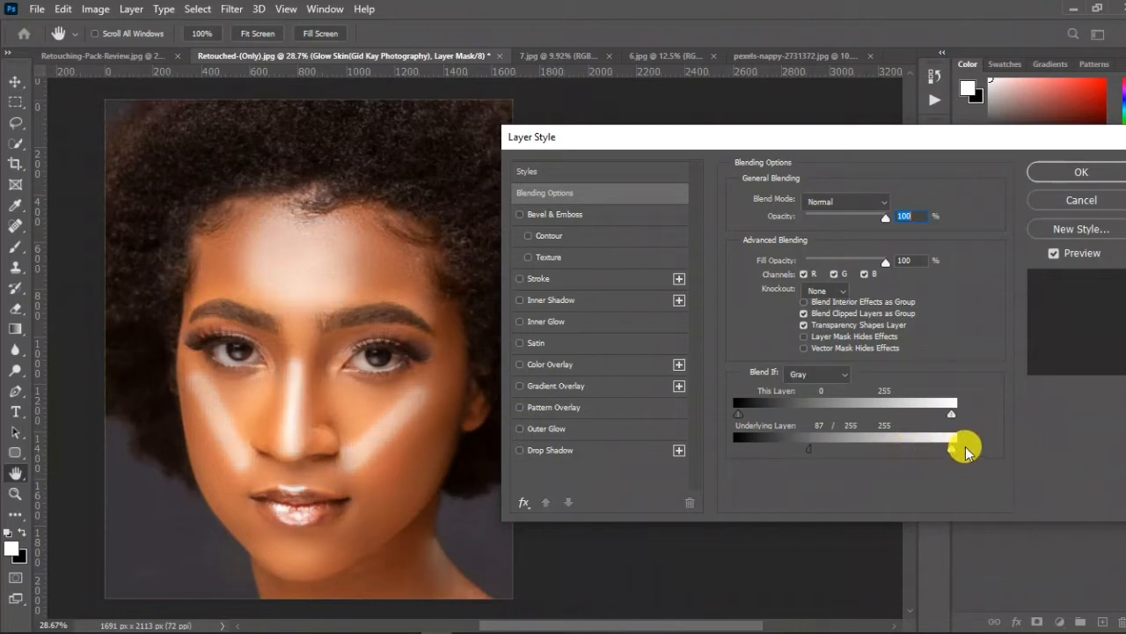
{"action": "left_click_drag", "start_coordinate": [809, 452], "coordinate": [847, 458]}
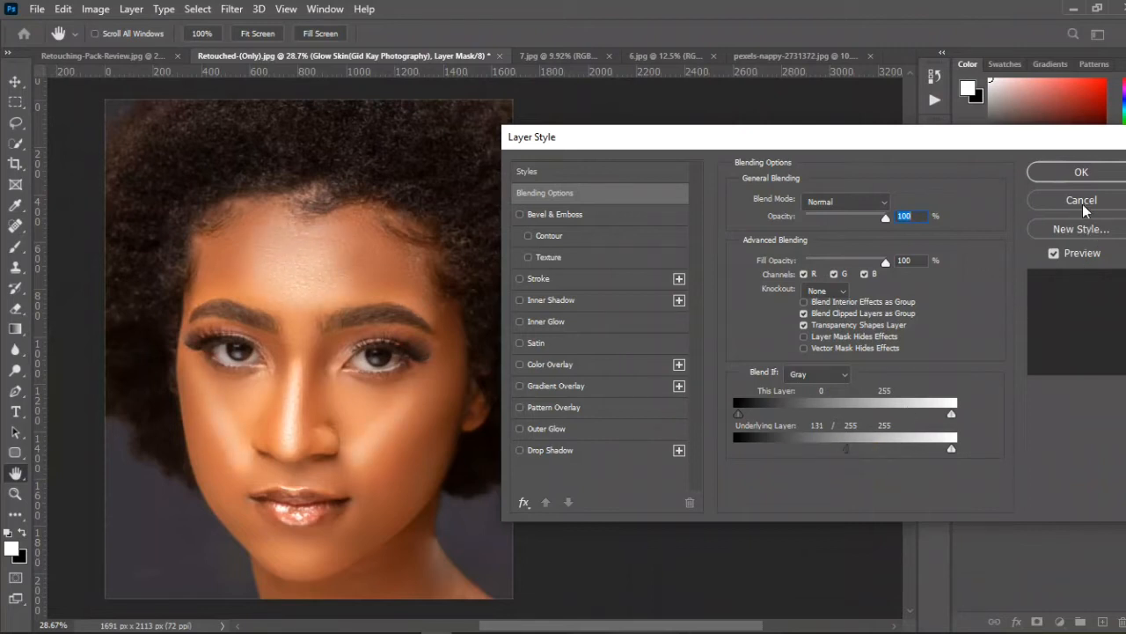
{"action": "left_click", "coordinate": [1081, 174]}
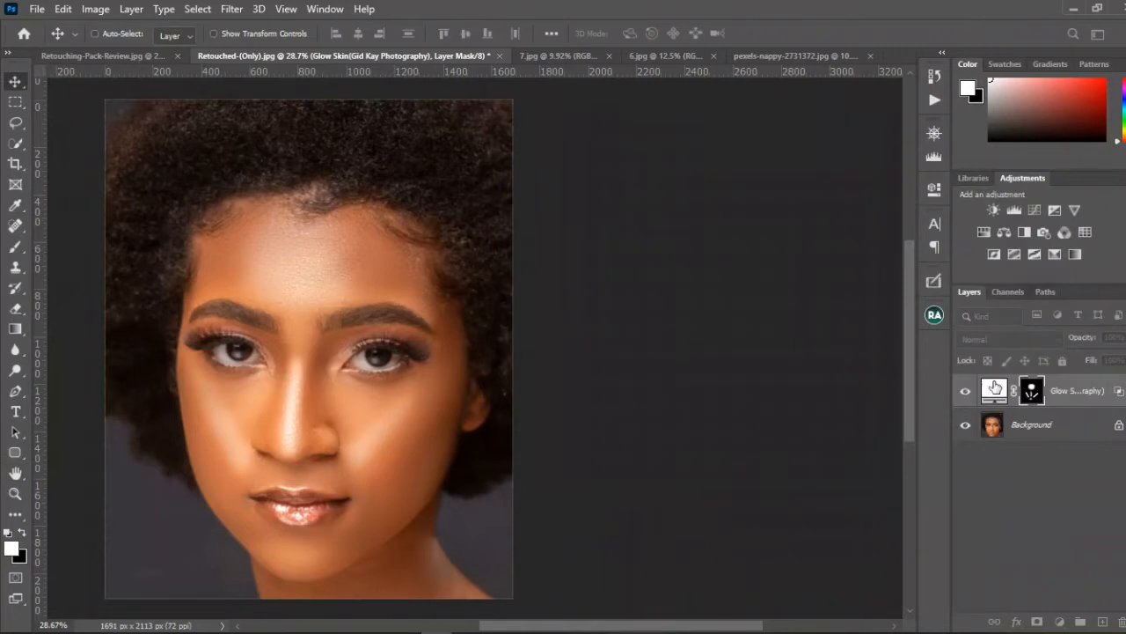
Step: Lower the Glow Skin layer's opacity to 47%, compare it with the layer hidden in the Navigator preview, and reduce it to 32%
{"action": "left_click_drag", "start_coordinate": [1093, 341], "coordinate": [1047, 341]}
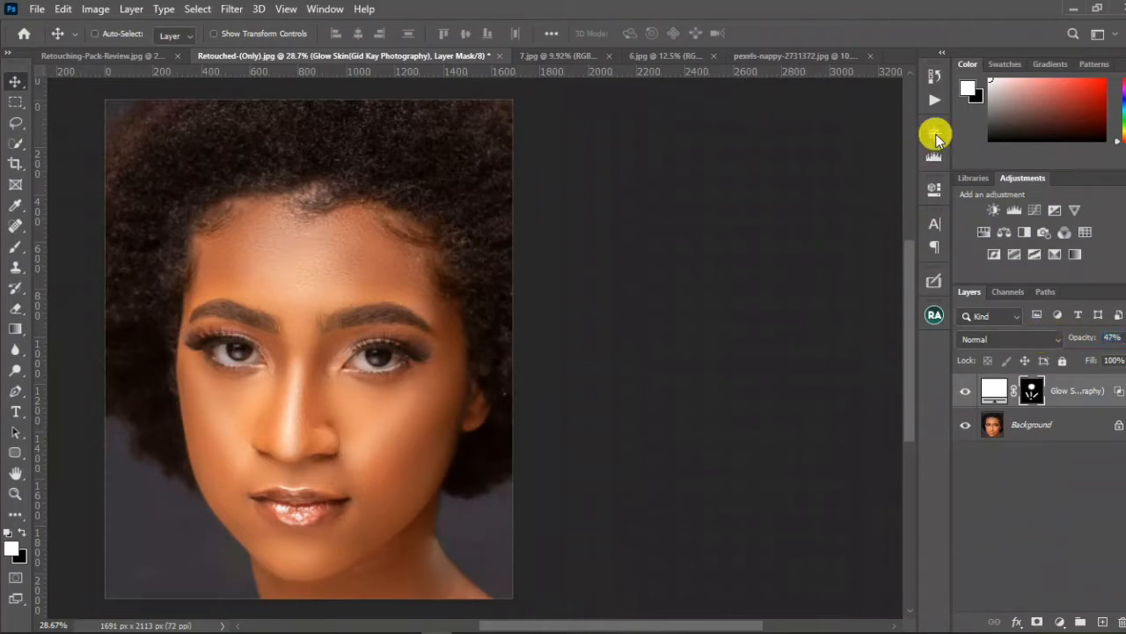
{"action": "left_click", "coordinate": [935, 134]}
{"action": "left_click", "coordinate": [964, 390]}
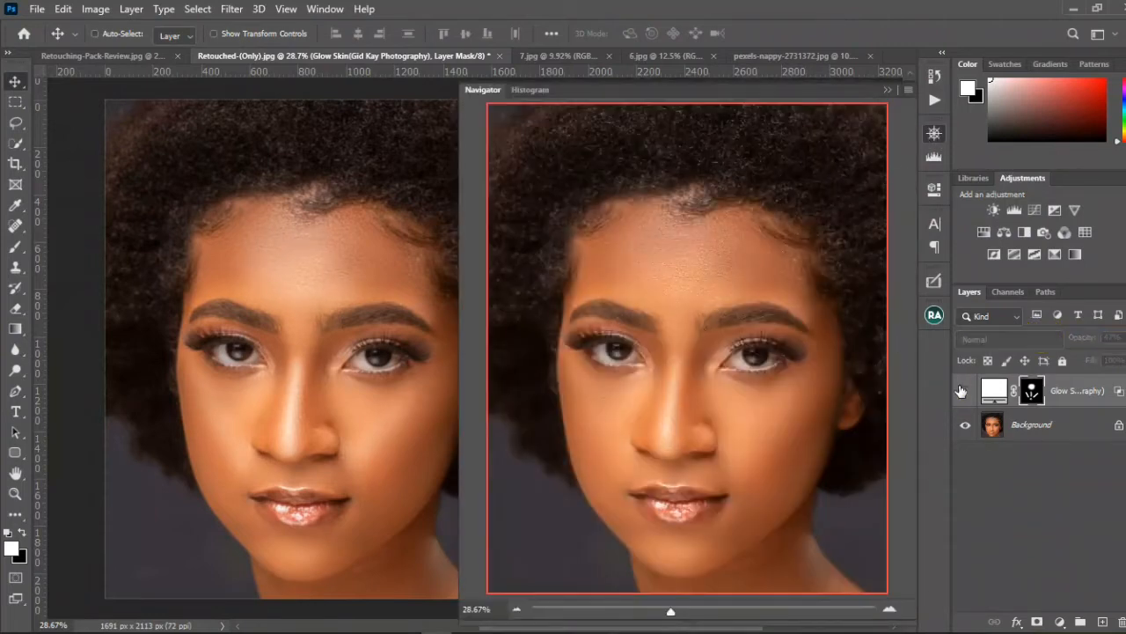
{"action": "left_click", "coordinate": [963, 391]}
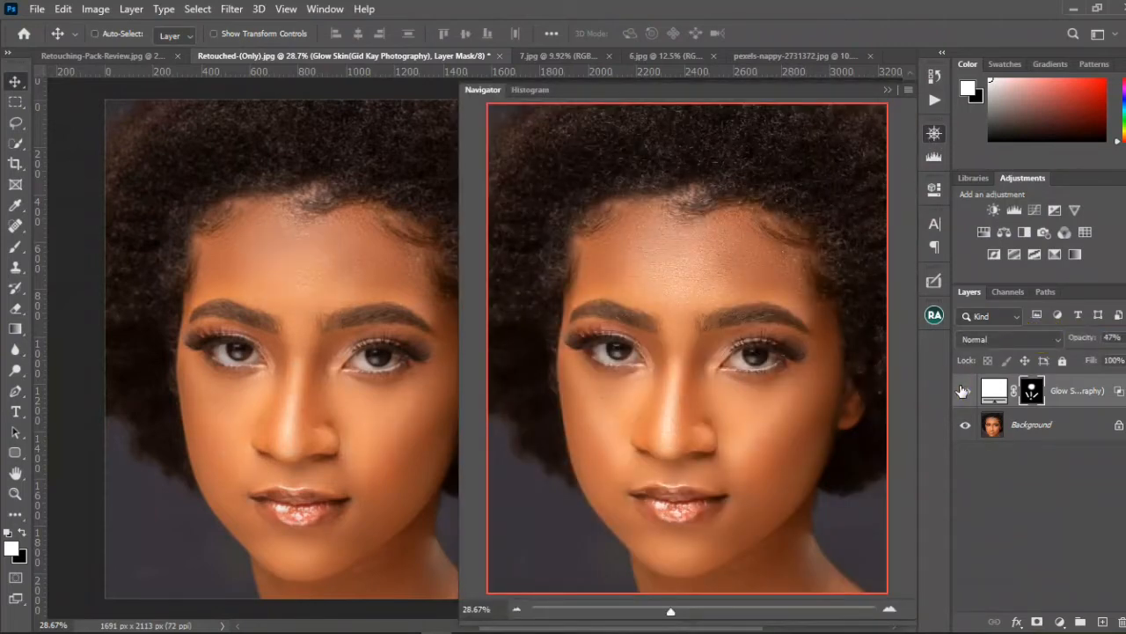
{"action": "left_click_drag", "start_coordinate": [1075, 340], "coordinate": [1062, 343]}
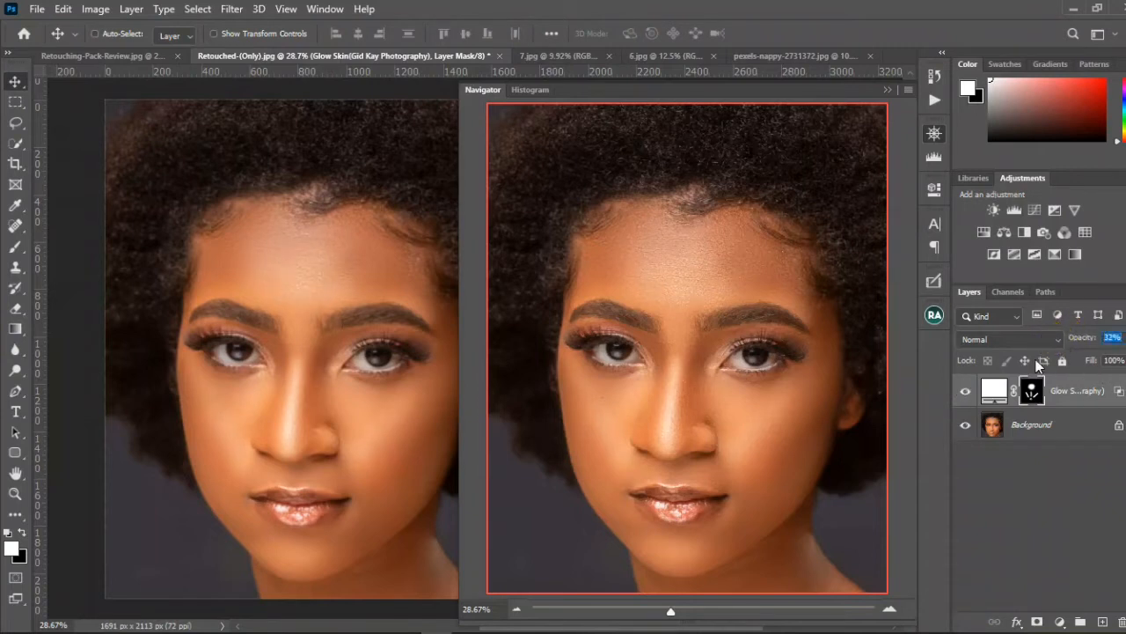
Step: Toggle the Glow Skin layer's visibility repeatedly to compare the skin before and after the reduced glow
{"action": "left_click", "coordinate": [967, 395]}
{"action": "left_click", "coordinate": [967, 394]}
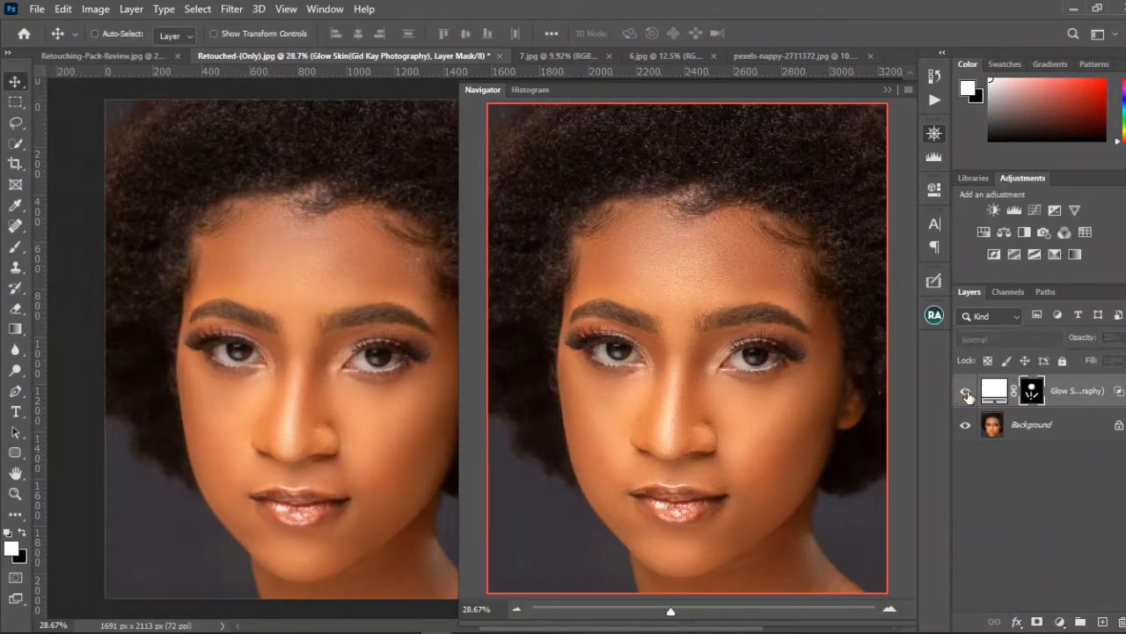
{"action": "left_click", "coordinate": [967, 394]}
{"action": "left_click", "coordinate": [967, 395]}
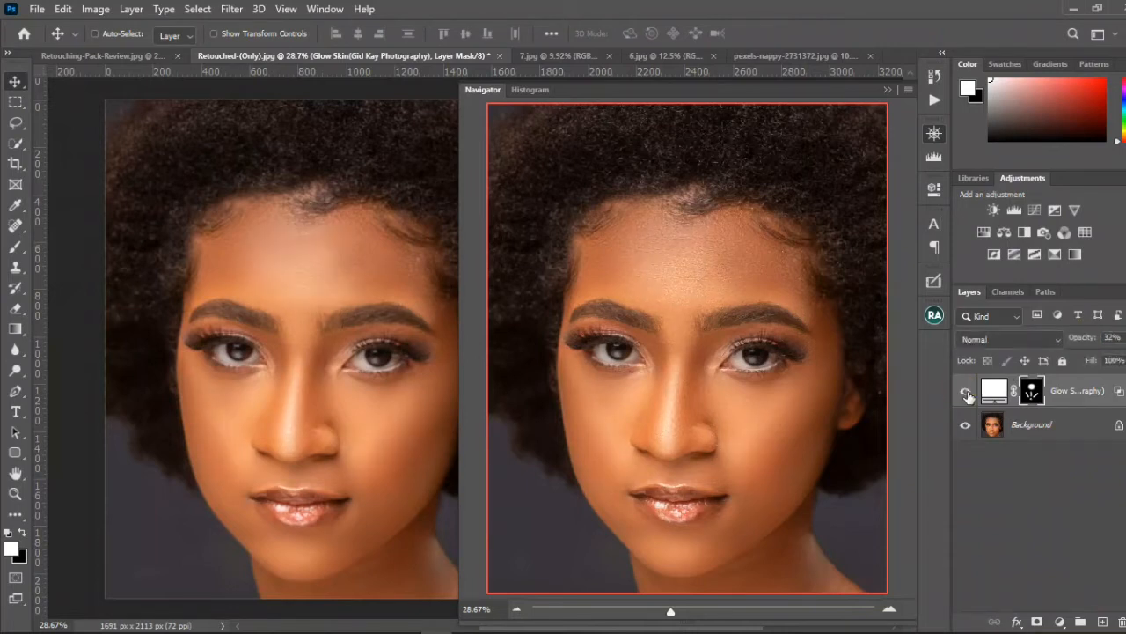
{"action": "left_click", "coordinate": [967, 395]}
{"action": "left_click", "coordinate": [966, 394]}
{"action": "left_click", "coordinate": [966, 394]}
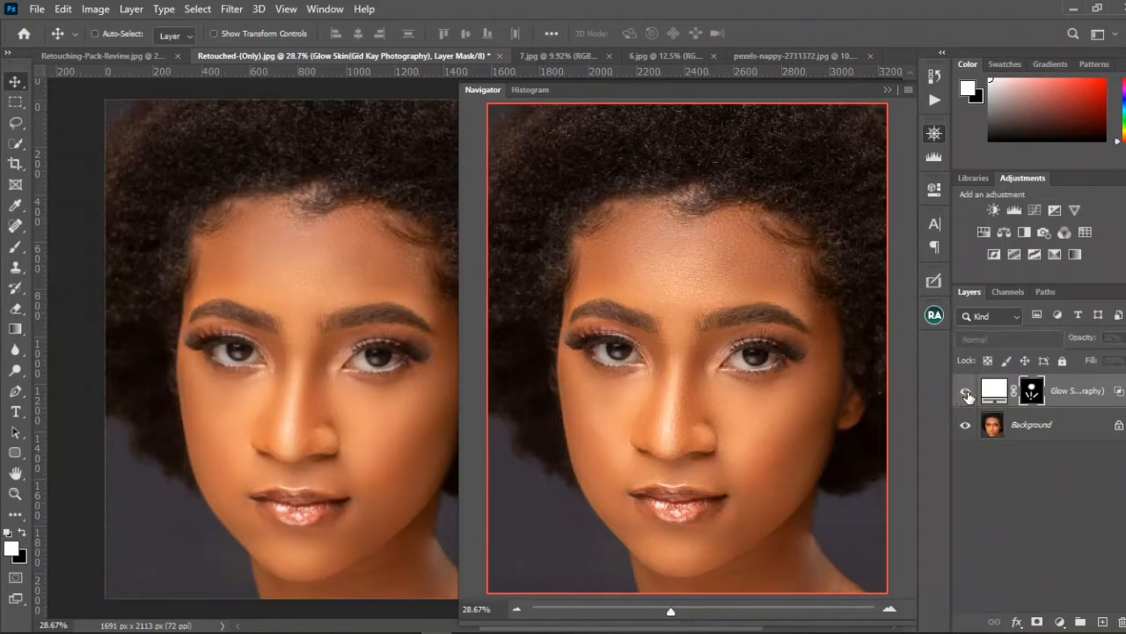
Step: Delete the Glow Skin layer and run the Add Skin Texture action on the portrait
{"action": "left_click_drag", "start_coordinate": [1003, 388], "coordinate": [1115, 621]}
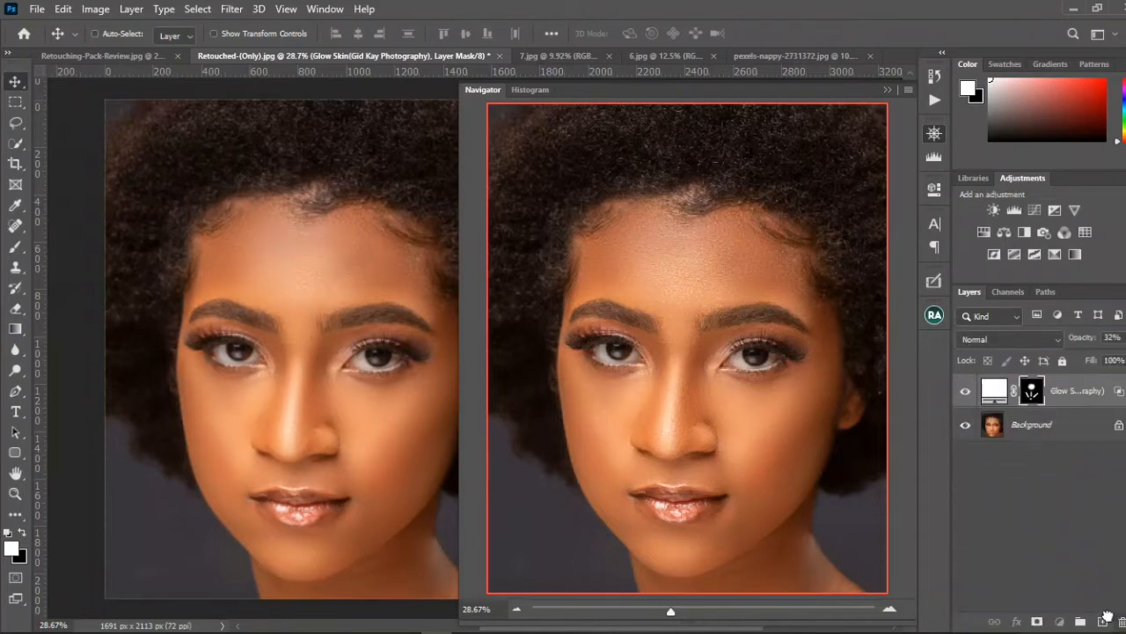
{"action": "left_click", "coordinate": [935, 103]}
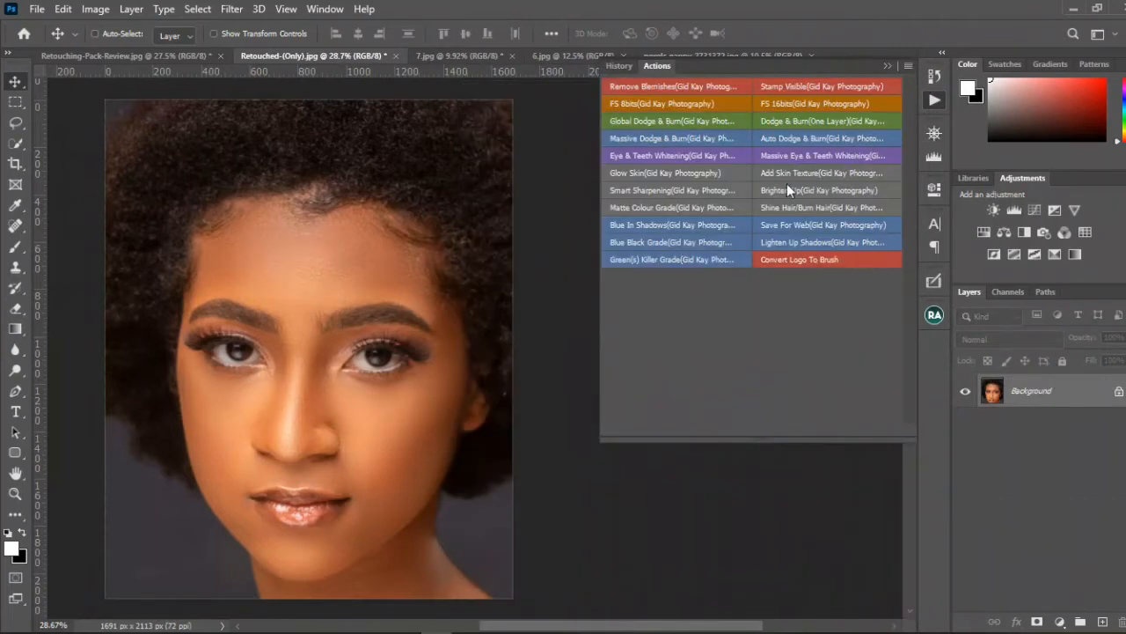
{"action": "scroll", "coordinate": [335, 286], "scroll_direction": "down", "scroll_amount": 2}
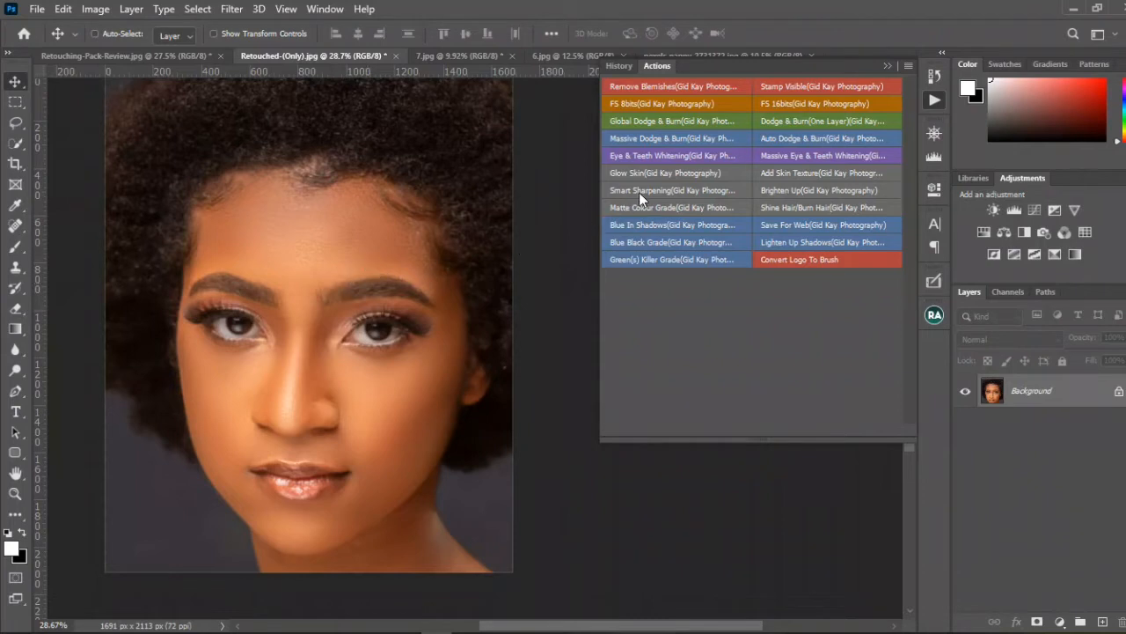
{"action": "left_click", "coordinate": [782, 177]}
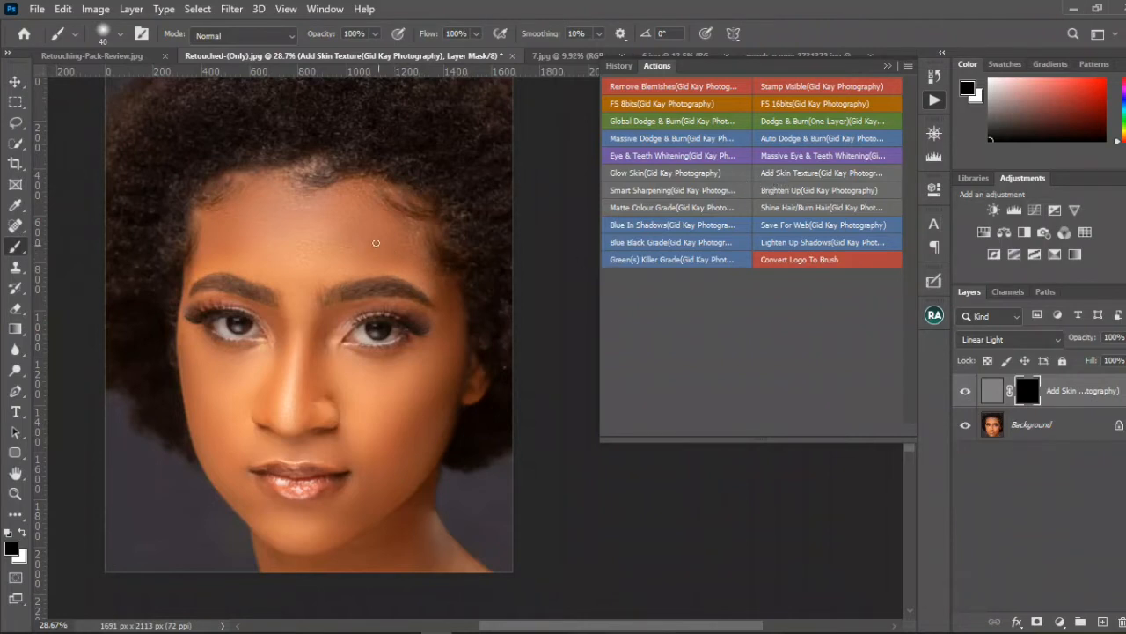
{"action": "scroll", "coordinate": [375, 243], "scroll_direction": "up", "scroll_amount": 2}
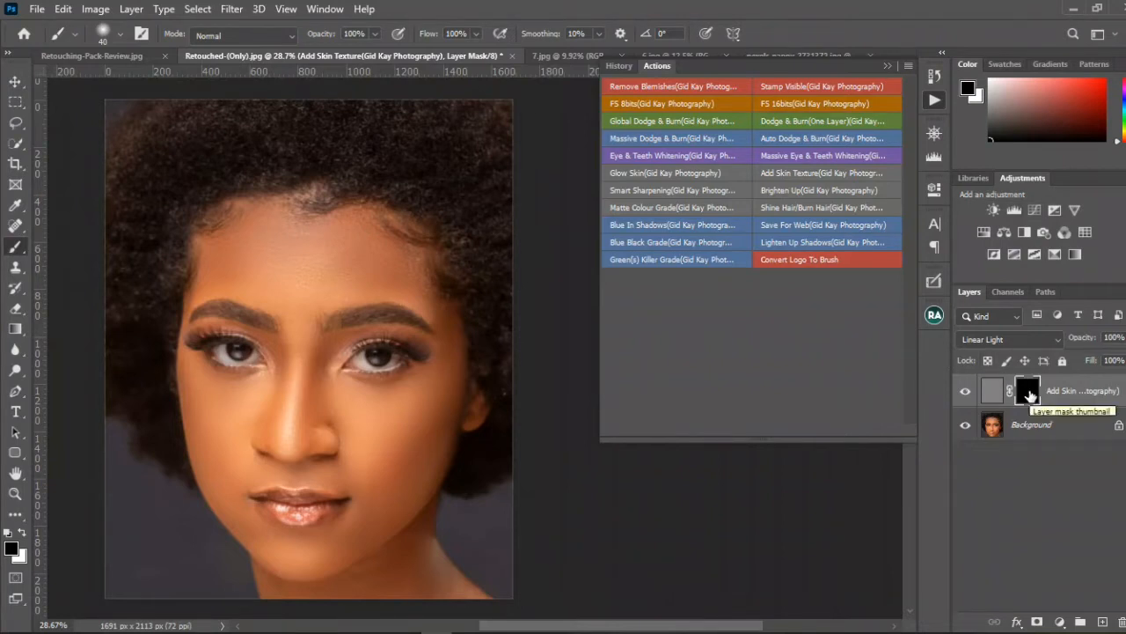
Step: Invert the Add Skin Texture layer's mask to white to reveal the texture across the whole portrait
{"action": "left_click_drag", "start_coordinate": [1030, 395], "coordinate": [1031, 397]}
{"action": "key", "text": "ctrl+i"}
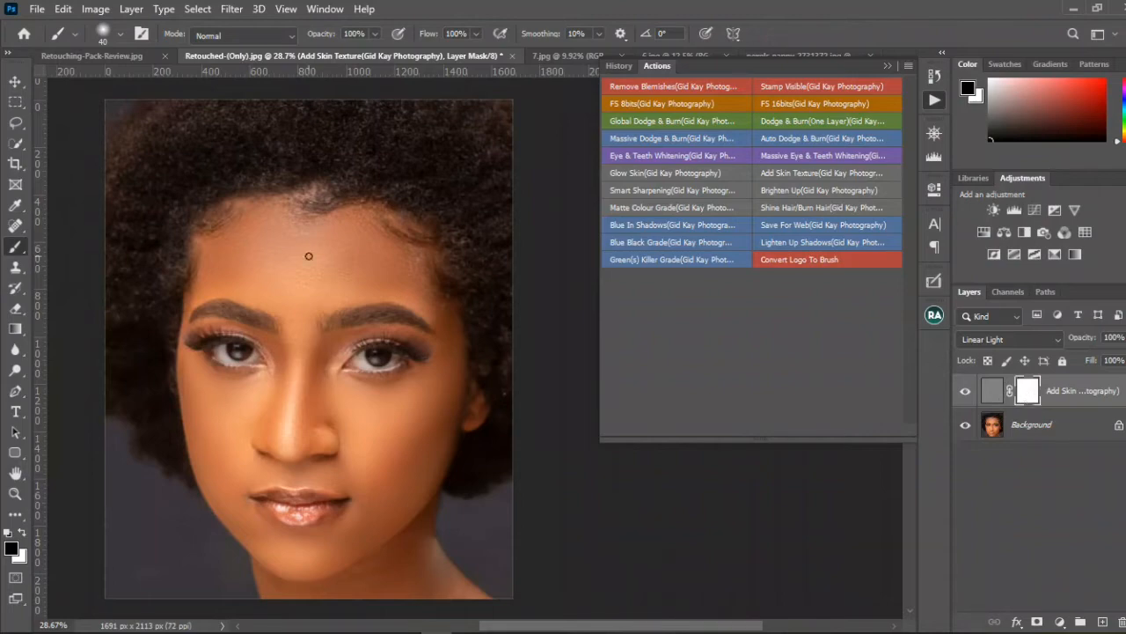
{"action": "scroll", "coordinate": [314, 249], "scroll_direction": "up", "scroll_amount": 5}
{"action": "scroll", "coordinate": [315, 247], "scroll_direction": "up", "scroll_amount": 3}
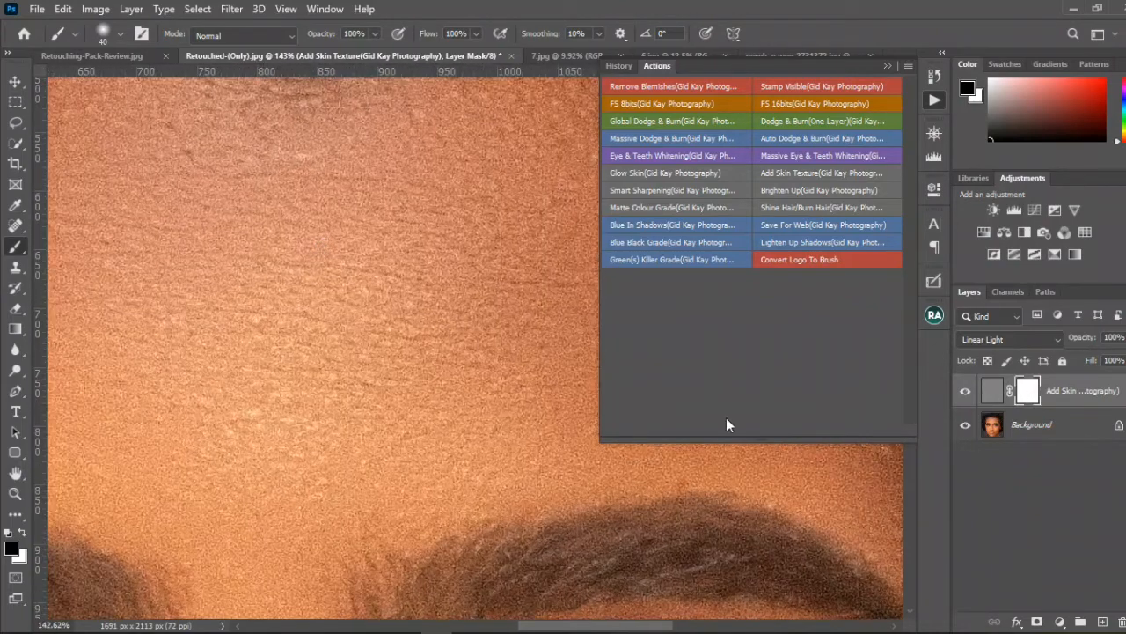
Step: Toggle the Add Skin Texture layer's visibility repeatedly to compare the forehead skin with and without the added texture
{"action": "left_click", "coordinate": [966, 391]}
{"action": "left_click", "coordinate": [968, 392]}
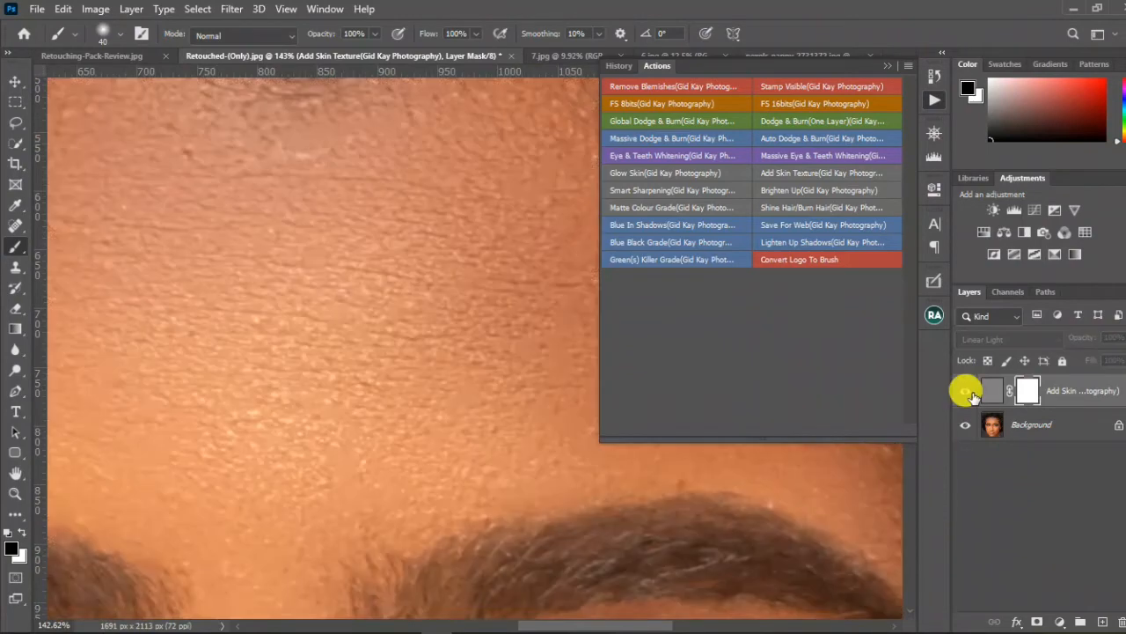
{"action": "left_click", "coordinate": [968, 392]}
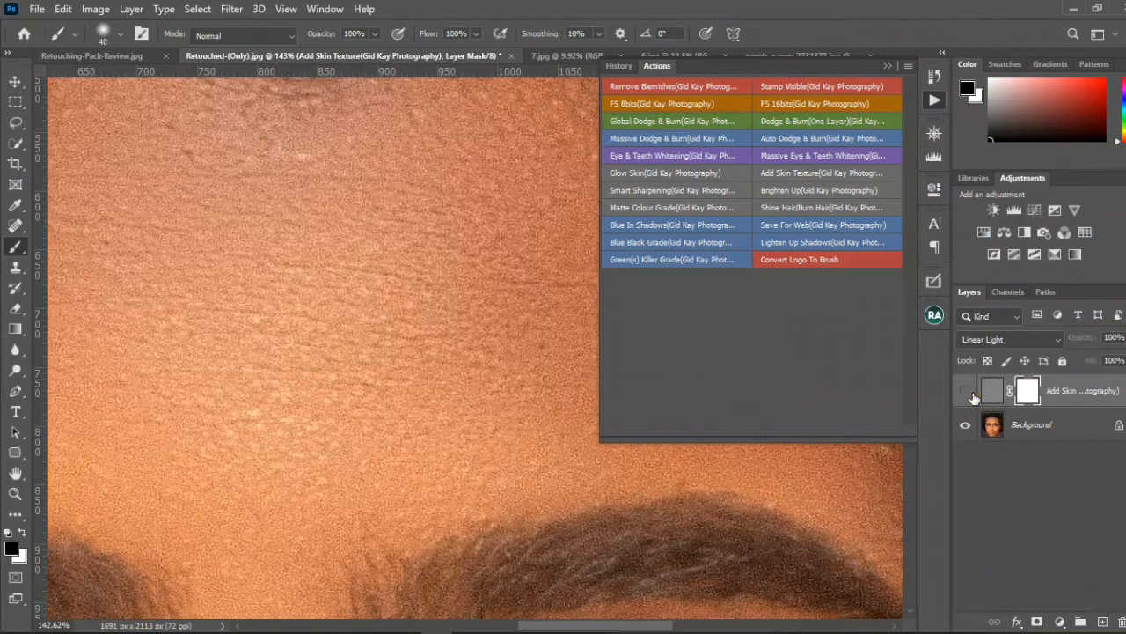
{"action": "left_click", "coordinate": [968, 392]}
{"action": "left_click", "coordinate": [972, 393]}
{"action": "left_click", "coordinate": [968, 393]}
{"action": "left_click", "coordinate": [968, 393]}
{"action": "scroll", "coordinate": [485, 412], "scroll_direction": "down", "scroll_amount": 10}
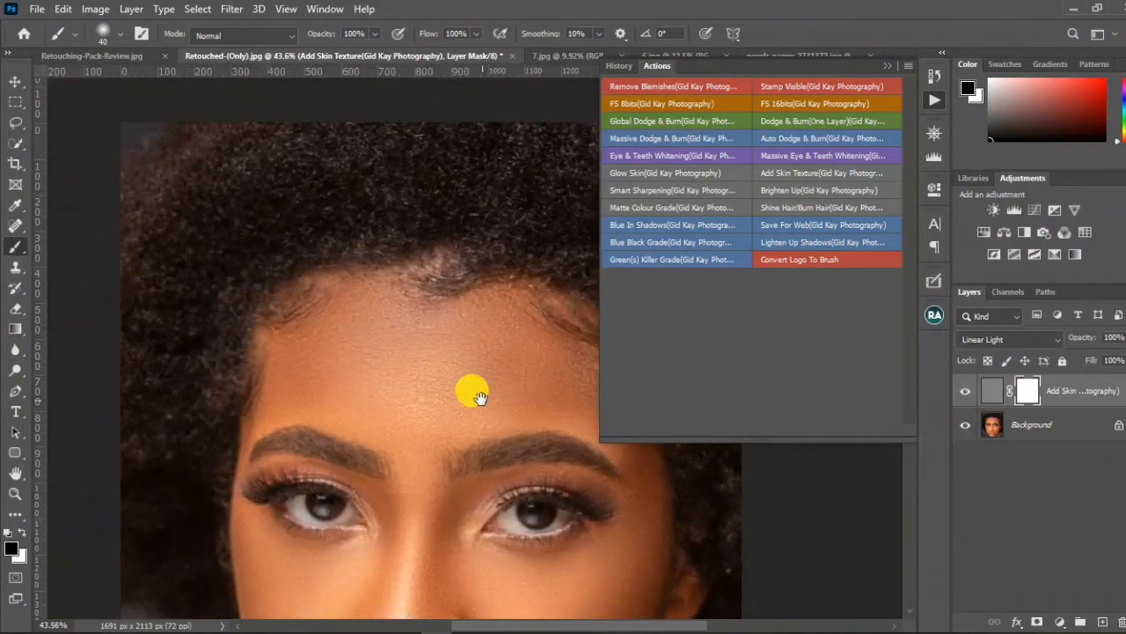
{"action": "left_click_drag", "start_coordinate": [478, 396], "coordinate": [356, 269]}
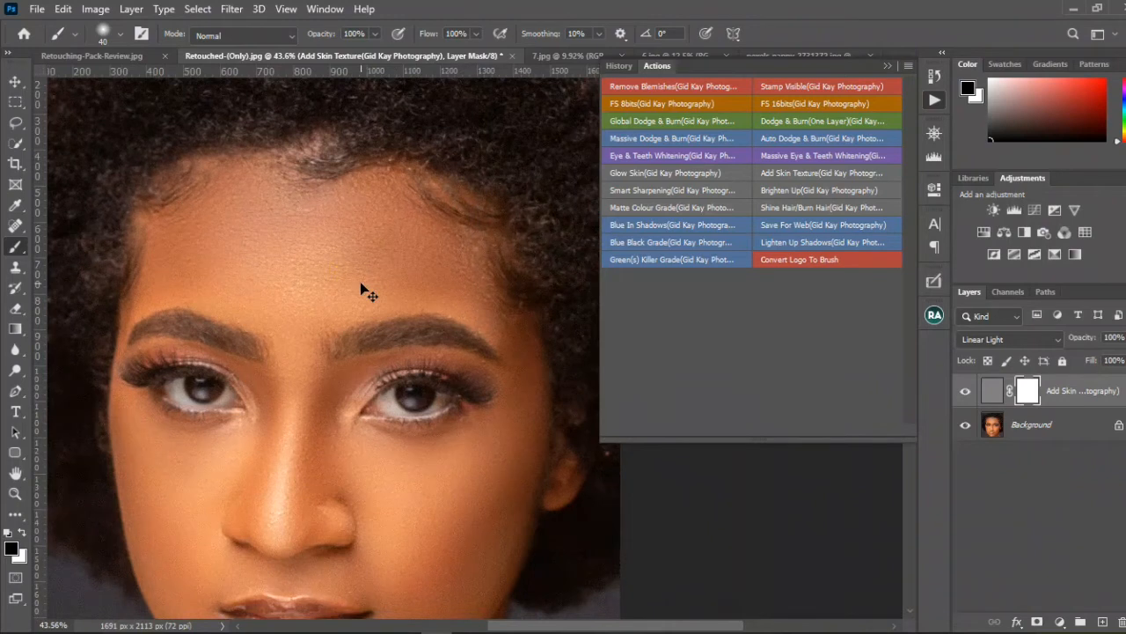
Step: Invert the texture mask back to black and paint white with a 95 px brush on the skin around the eye at image right
{"action": "key", "text": "ctrl+i"}
{"action": "left_click", "coordinate": [19, 533]}
{"action": "scroll", "coordinate": [337, 290], "scroll_direction": "up", "scroll_amount": 3}
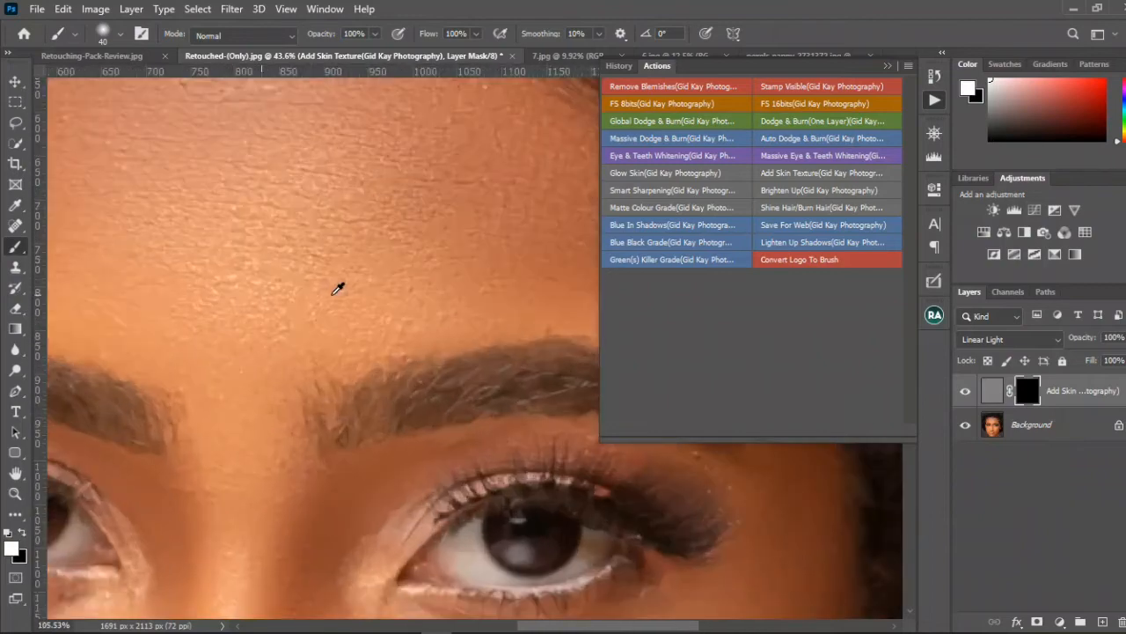
{"action": "scroll", "coordinate": [337, 291], "scroll_direction": "up", "scroll_amount": 2}
{"action": "scroll", "coordinate": [302, 338], "scroll_direction": "down", "scroll_amount": 3}
{"action": "left_click_drag", "start_coordinate": [328, 338], "coordinate": [206, 228]}
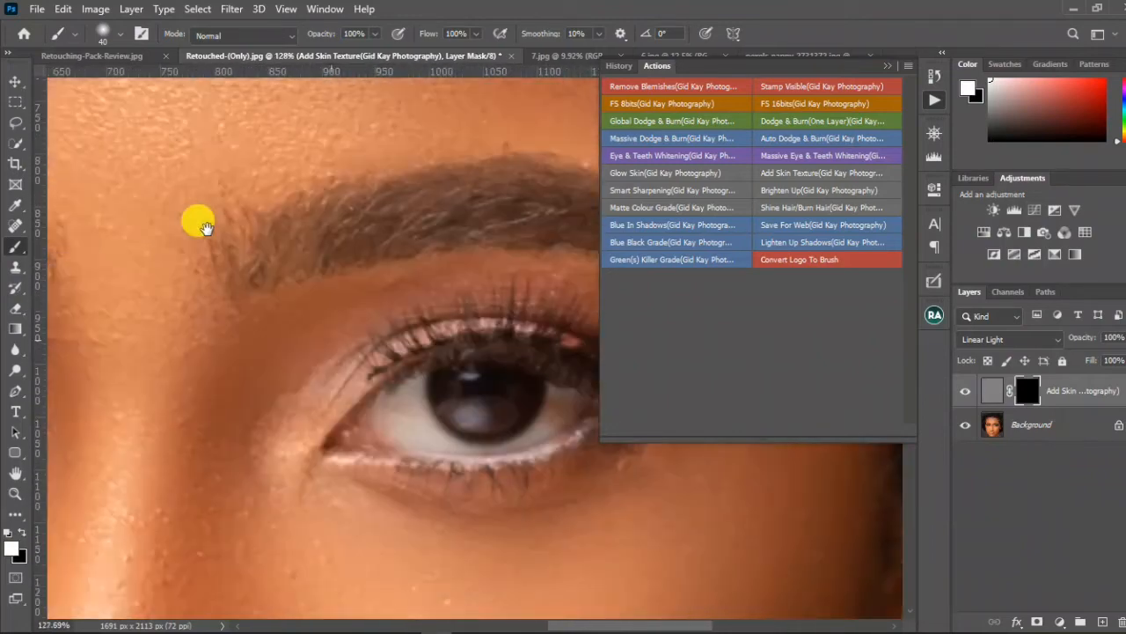
{"action": "right_click", "coordinate": [224, 274]}
{"action": "key", "text": "Escape"}
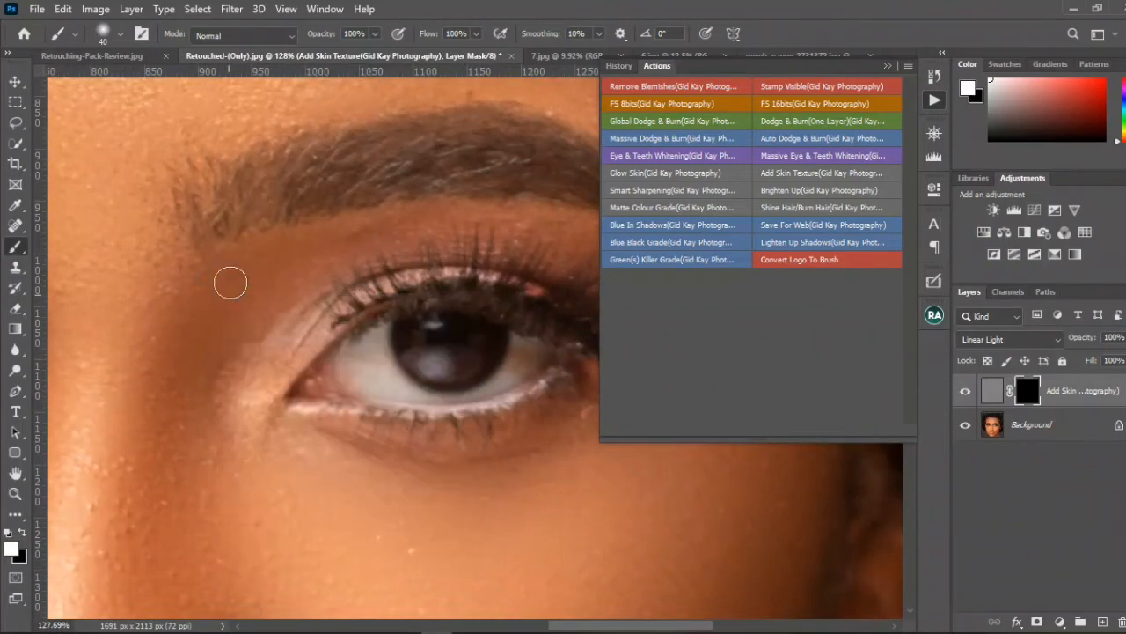
{"action": "mouse_move", "coordinate": [227, 289]}
{"action": "left_mouse_down"}
{"action": "mouse_move", "coordinate": [224, 322]}
{"action": "mouse_move", "coordinate": [213, 389]}
{"action": "mouse_move", "coordinate": [267, 284]}
{"action": "mouse_move", "coordinate": [338, 258]}
{"action": "mouse_move", "coordinate": [284, 263]}
{"action": "mouse_move", "coordinate": [228, 309]}
{"action": "mouse_move", "coordinate": [202, 389]}
{"action": "mouse_move", "coordinate": [215, 457]}
{"action": "mouse_move", "coordinate": [194, 325]}
{"action": "mouse_move", "coordinate": [172, 407]}
{"action": "mouse_move", "coordinate": [260, 245]}
{"action": "mouse_move", "coordinate": [168, 414]}
{"action": "mouse_move", "coordinate": [187, 477]}
{"action": "mouse_move", "coordinate": [164, 377]}
{"action": "mouse_move", "coordinate": [213, 331]}
{"action": "mouse_move", "coordinate": [251, 458]}
{"action": "mouse_move", "coordinate": [466, 479]}
{"action": "mouse_move", "coordinate": [550, 436]}
{"action": "mouse_move", "coordinate": [447, 501]}
{"action": "mouse_move", "coordinate": [287, 471]}
{"action": "mouse_move", "coordinate": [307, 481]}
{"action": "mouse_move", "coordinate": [293, 455]}
{"action": "left_mouse_up"}
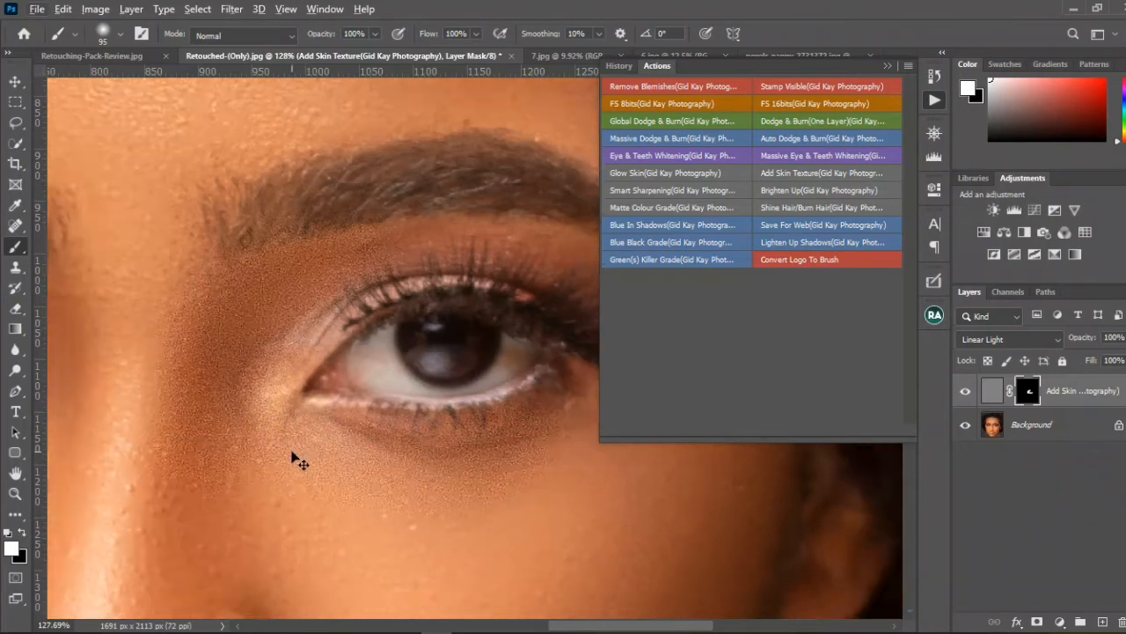
Step: Delete the Add Skin Texture layer and run the Smart Sharpening action on the portrait, continuing past its message
{"action": "key", "text": "ctrl+0"}
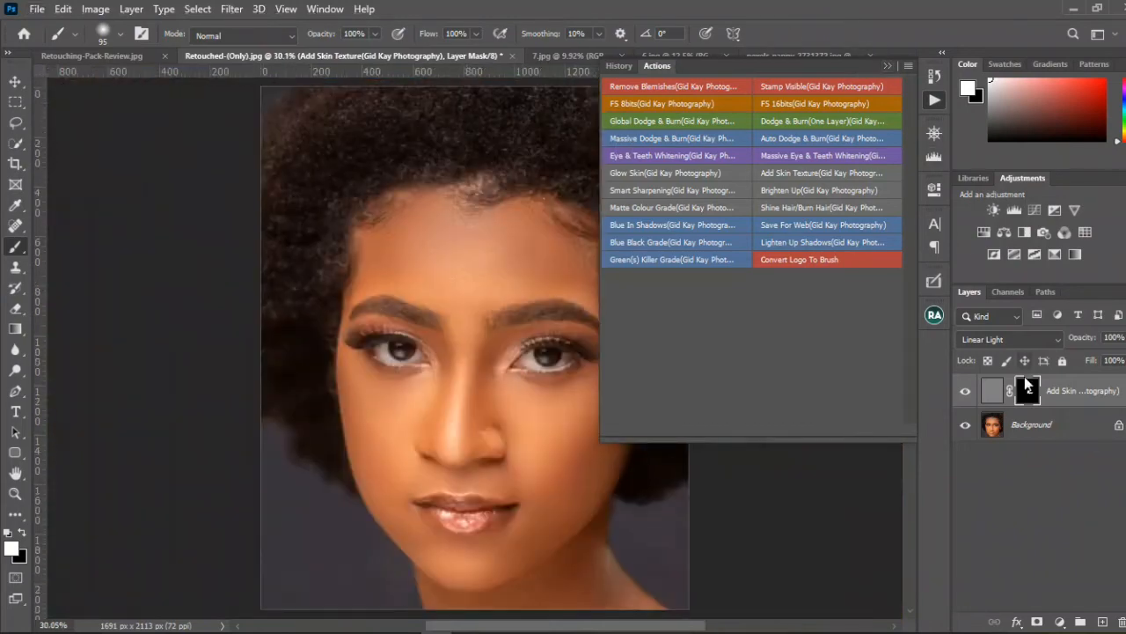
{"action": "left_click_drag", "start_coordinate": [1069, 400], "coordinate": [1122, 621]}
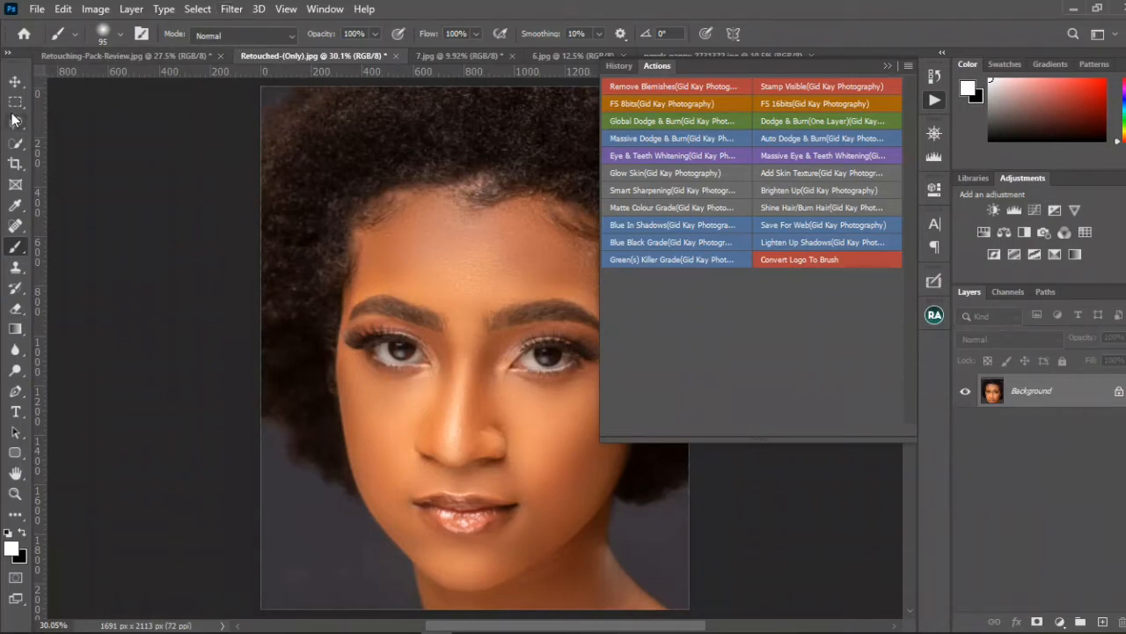
{"action": "left_click", "coordinate": [15, 80]}
{"action": "left_click", "coordinate": [648, 192]}
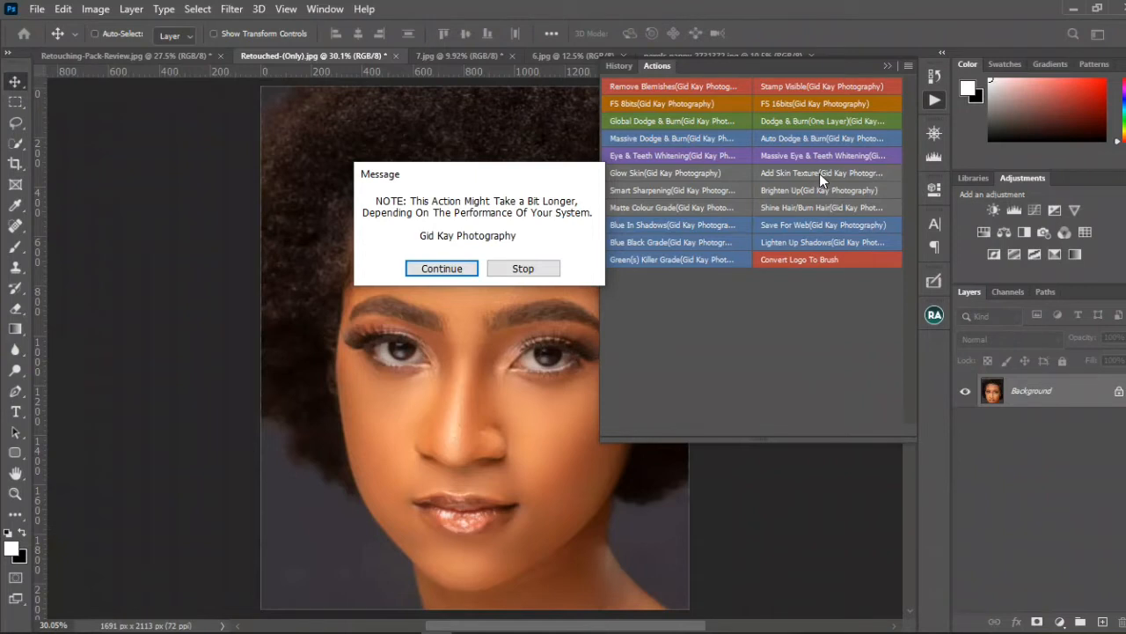
{"action": "left_click", "coordinate": [458, 273]}
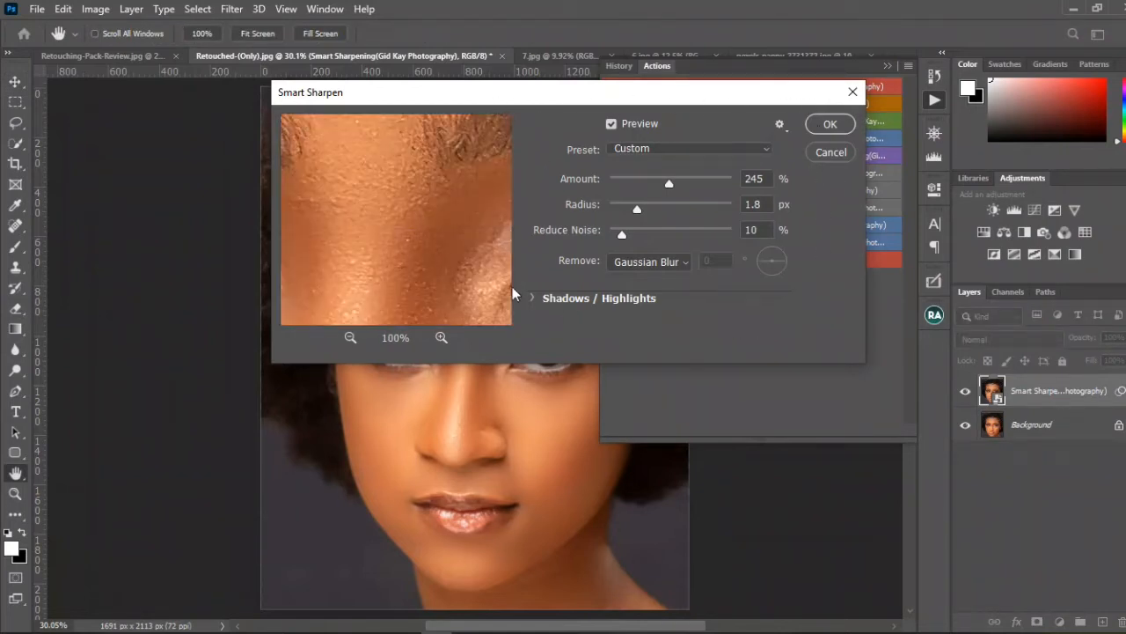
Step: Examine the eyes and forehead in the Smart Sharpen preview at 25% and 50% magnification
{"action": "left_click", "coordinate": [353, 338]}
{"action": "left_click", "coordinate": [354, 338]}
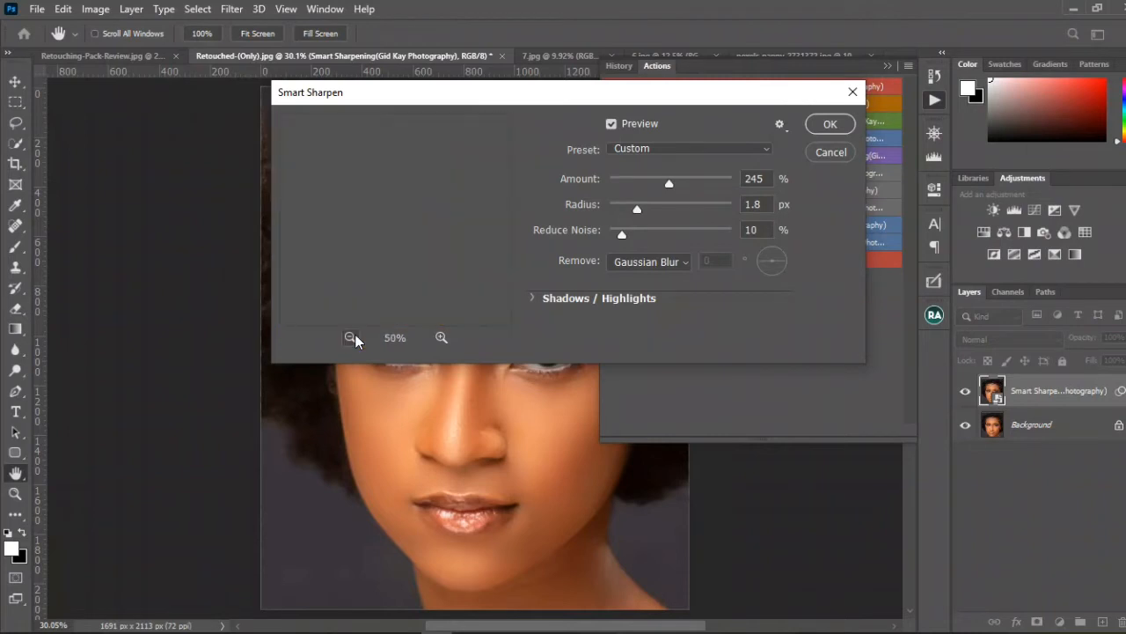
{"action": "left_click", "coordinate": [353, 338]}
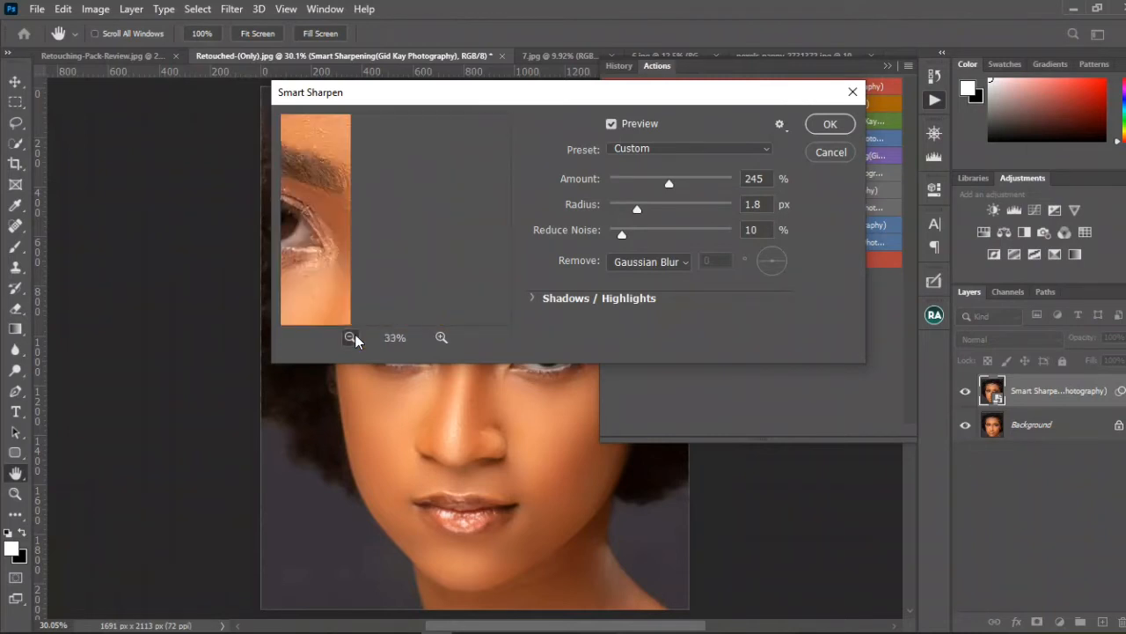
{"action": "left_click", "coordinate": [352, 338]}
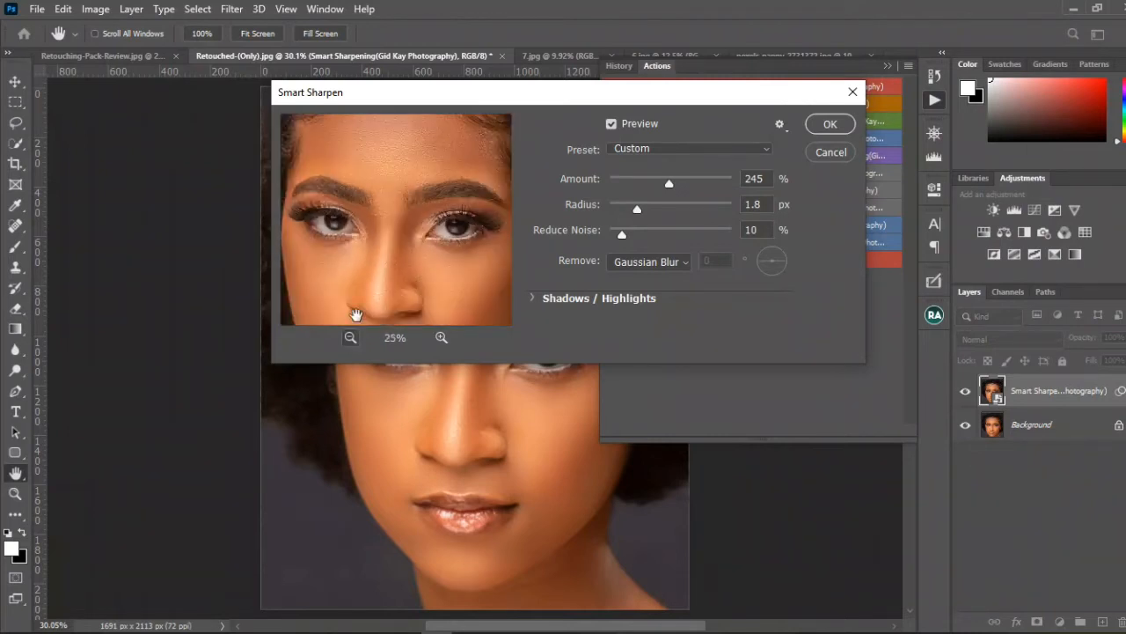
{"action": "left_click_drag", "start_coordinate": [405, 245], "coordinate": [352, 221]}
{"action": "left_click", "coordinate": [441, 338]}
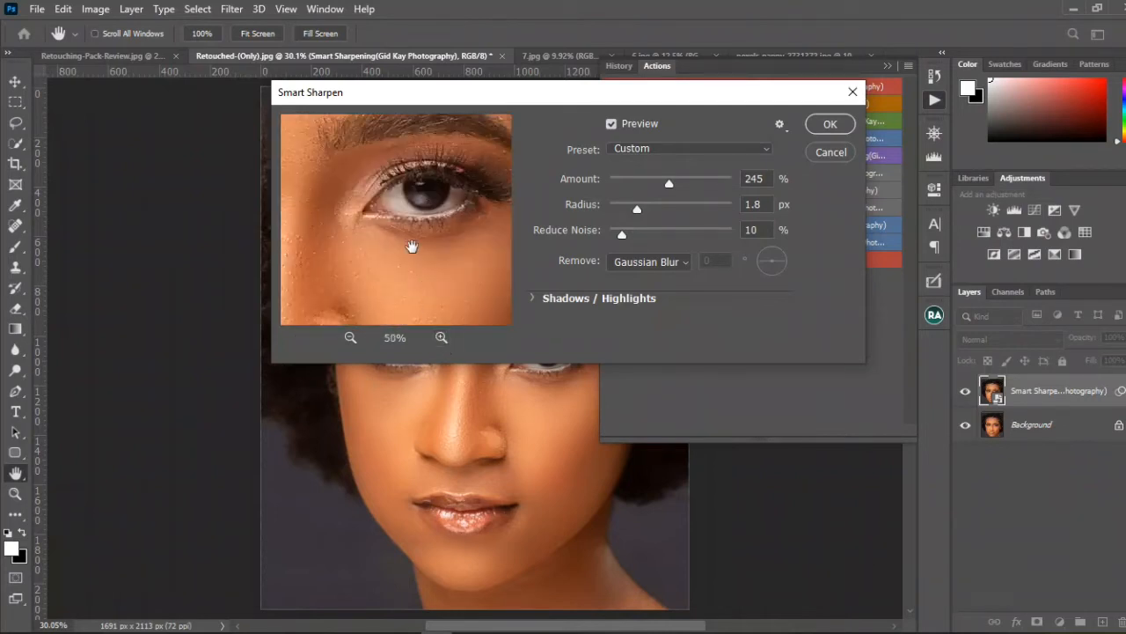
{"action": "left_click_drag", "start_coordinate": [411, 247], "coordinate": [432, 272]}
{"action": "left_click_drag", "start_coordinate": [402, 221], "coordinate": [443, 202]}
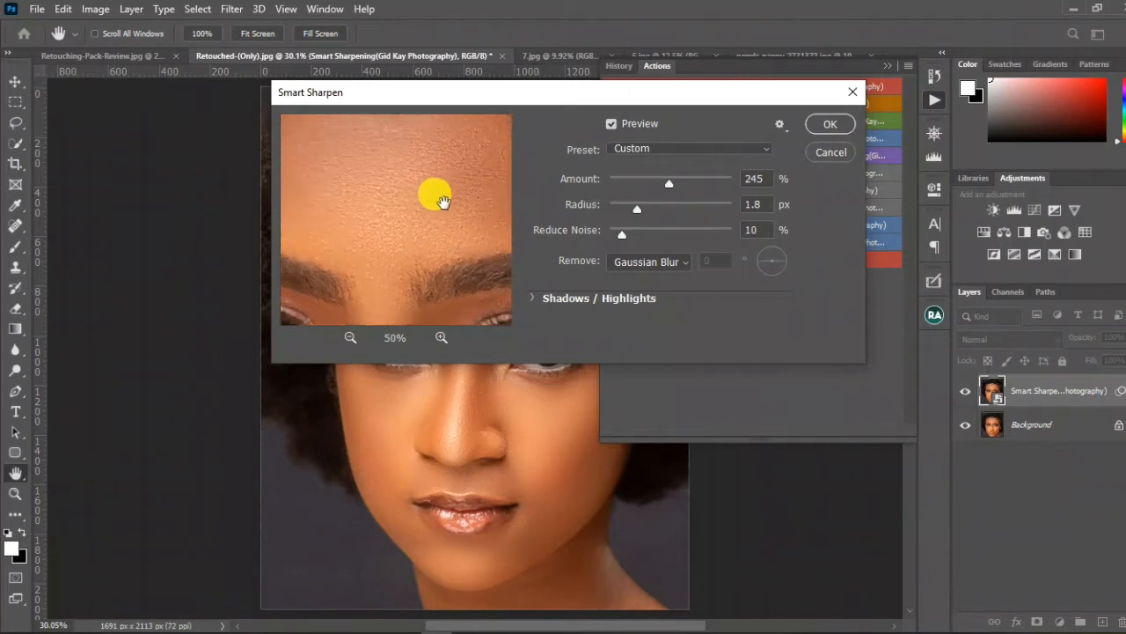
Step: Check the forehead up close in the preview and apply Smart Sharpen with amount 245%, radius 1.8 px and noise reduction 10%
{"action": "left_click", "coordinate": [441, 338]}
{"action": "left_click", "coordinate": [441, 337]}
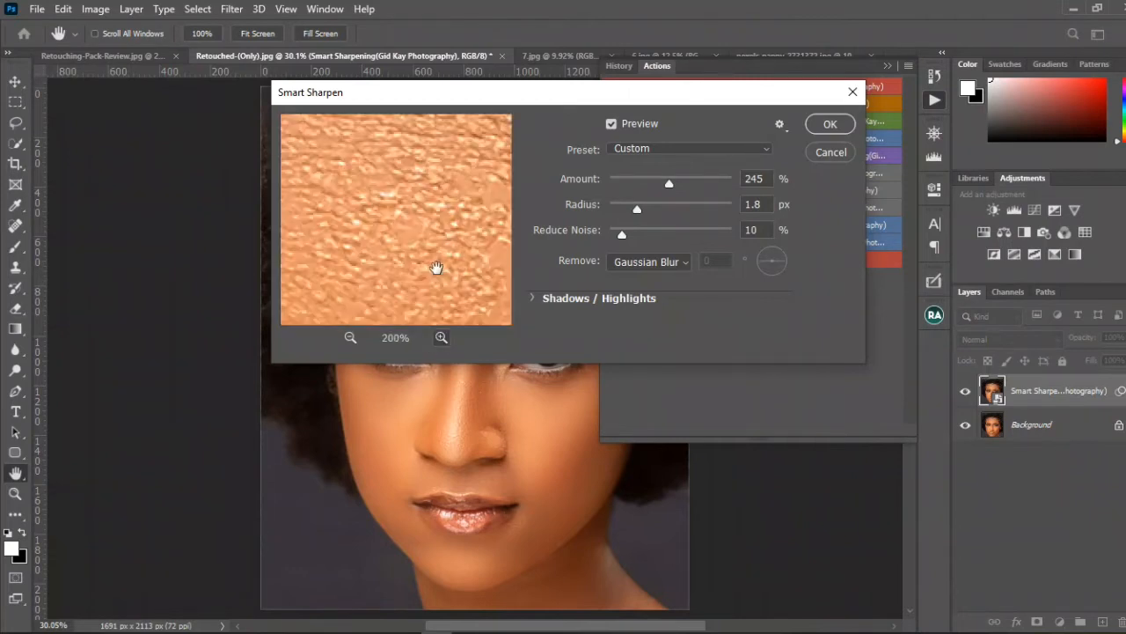
{"action": "left_click", "coordinate": [351, 338]}
{"action": "left_click", "coordinate": [350, 338]}
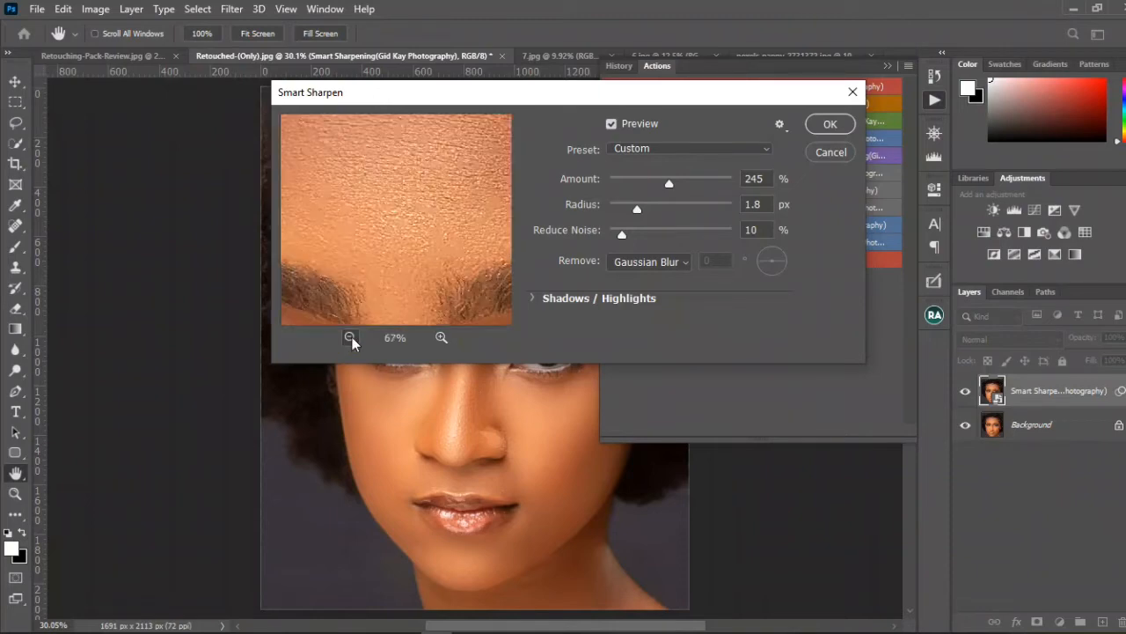
{"action": "left_click", "coordinate": [350, 338]}
{"action": "left_click", "coordinate": [350, 338]}
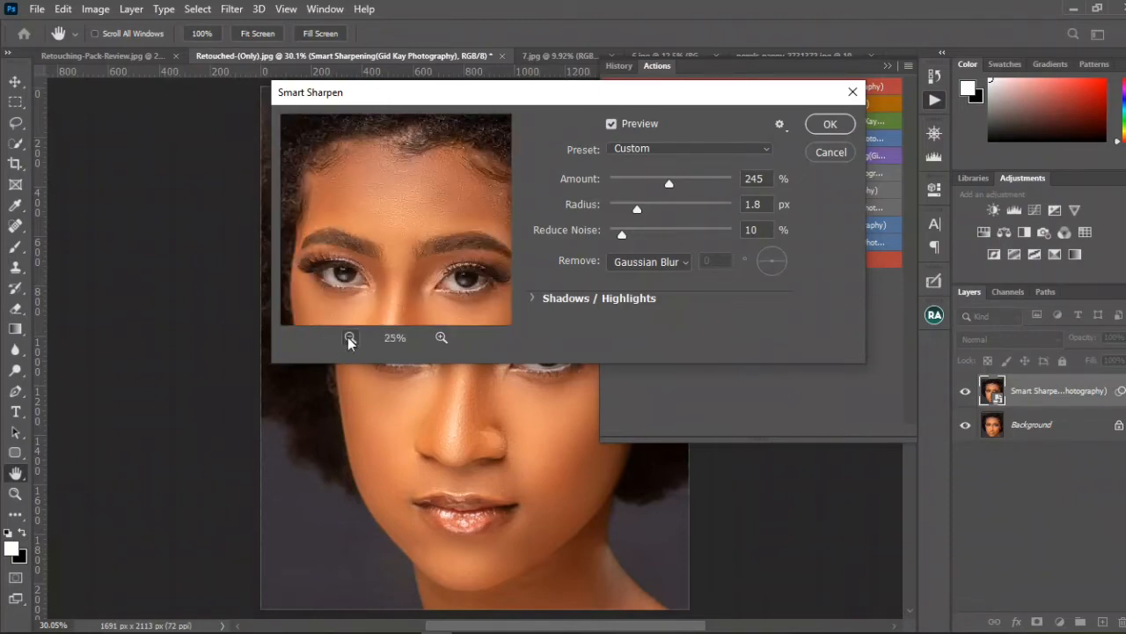
{"action": "left_click", "coordinate": [829, 124]}
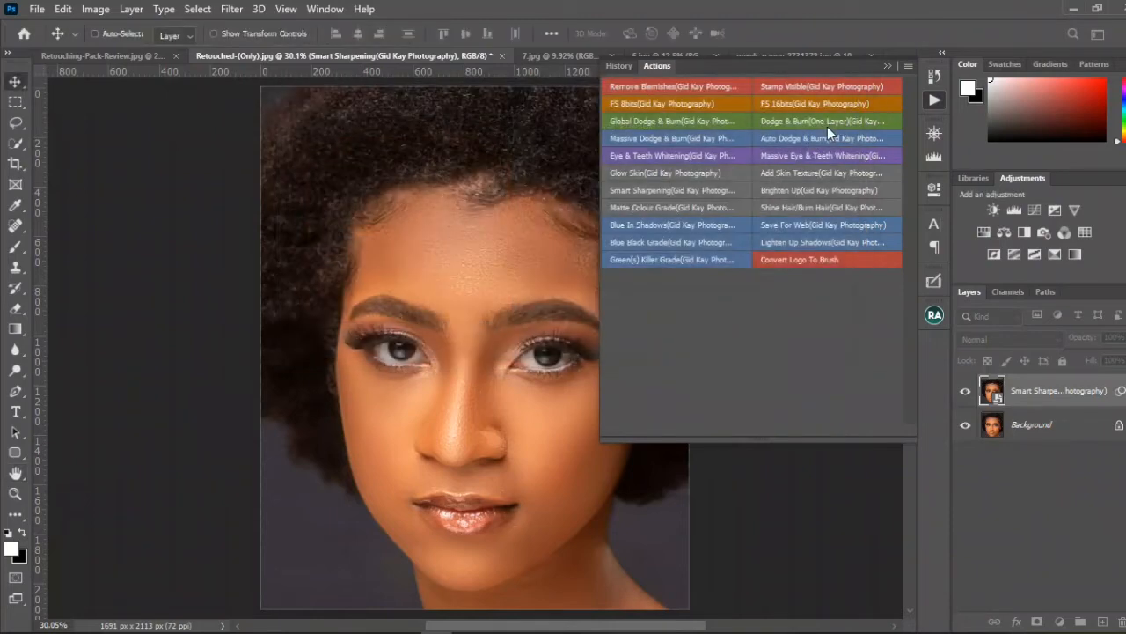
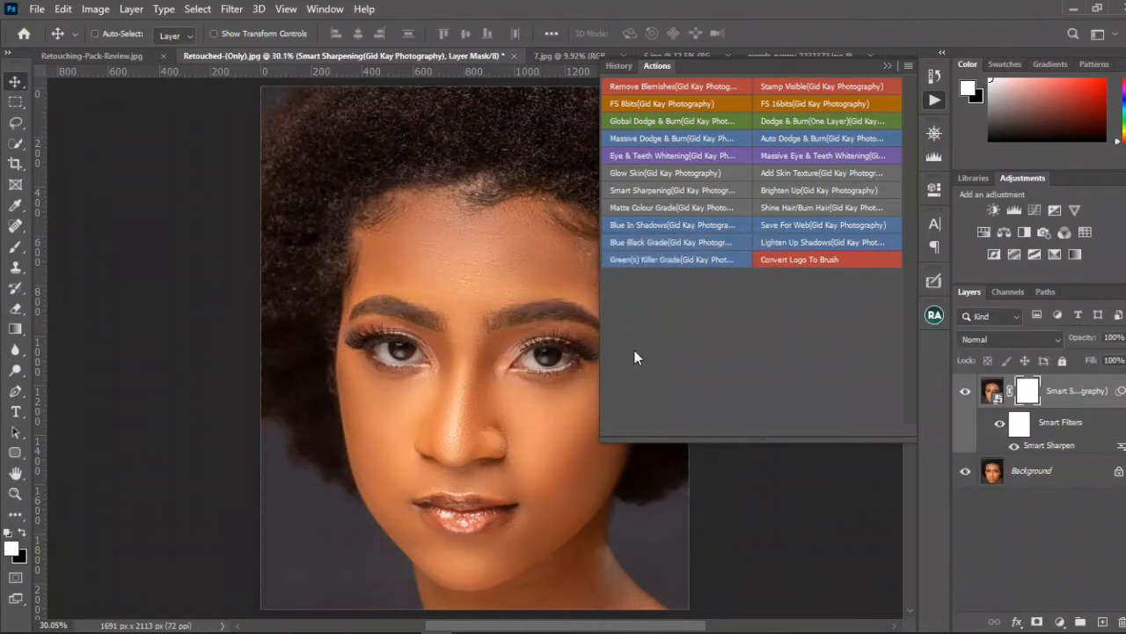
Step: Compare the forehead and eyes with the Smart Sharpening layer hidden and shown, viewing the whole portrait again at the end
{"action": "left_click", "coordinate": [889, 67]}
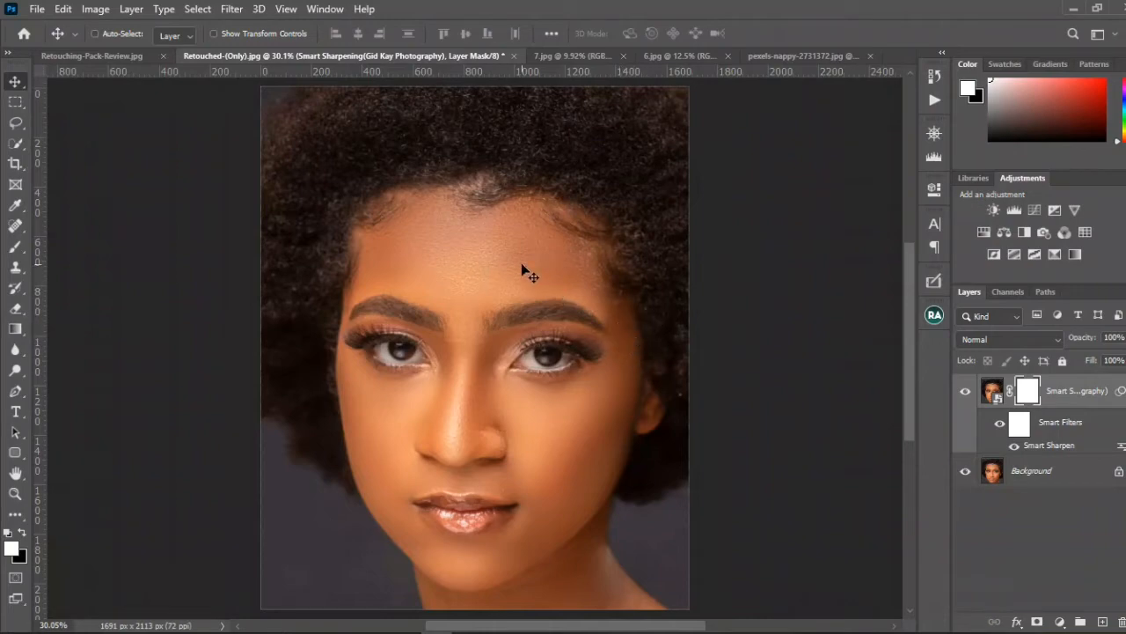
{"action": "scroll", "coordinate": [521, 262], "scroll_direction": "up", "scroll_amount": 5}
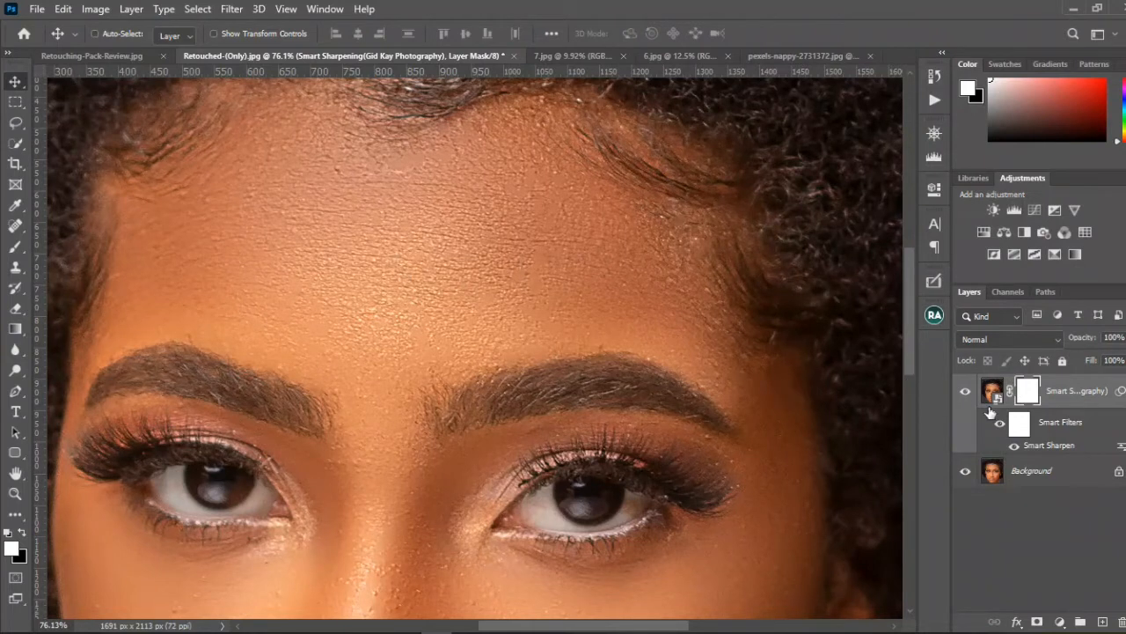
{"action": "left_click", "coordinate": [965, 390]}
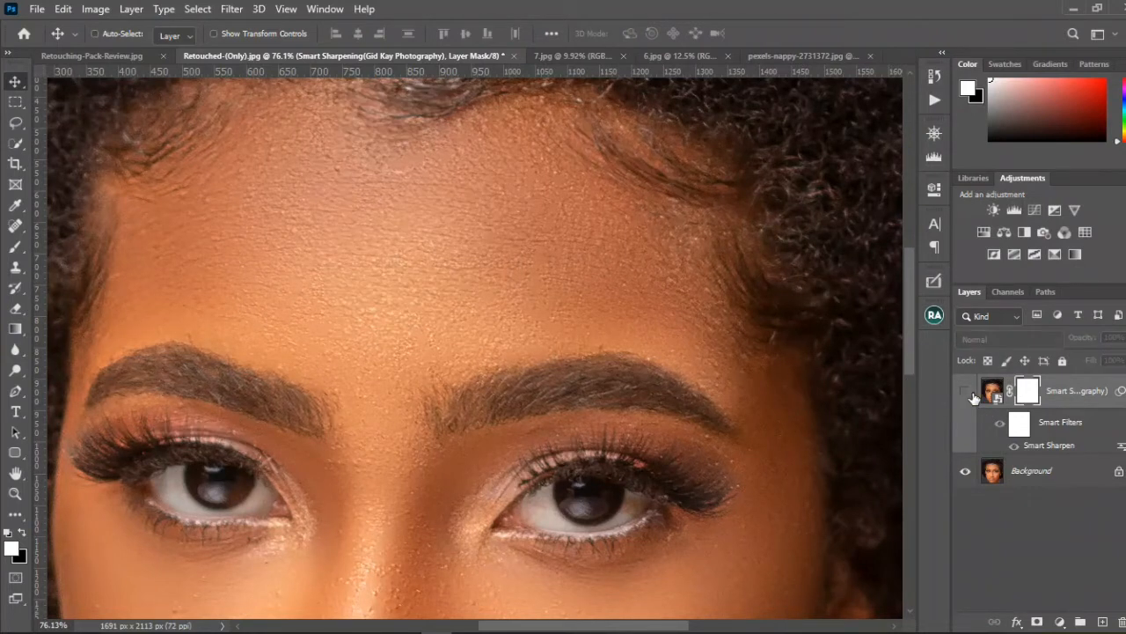
{"action": "left_click", "coordinate": [966, 392]}
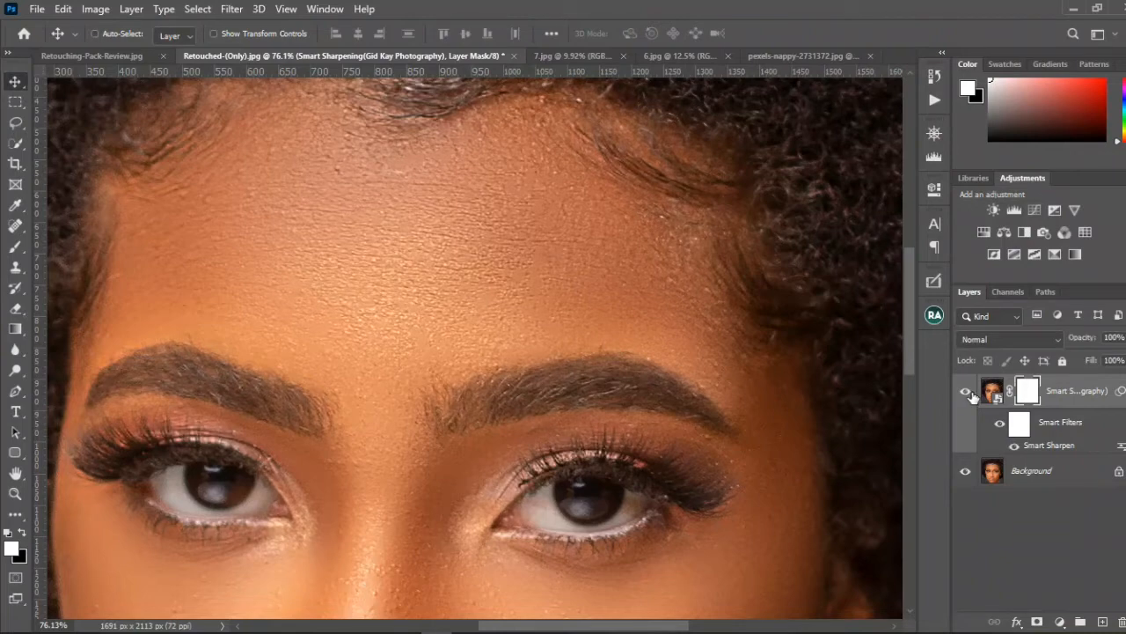
{"action": "scroll", "coordinate": [519, 304], "scroll_direction": "down", "scroll_amount": 5}
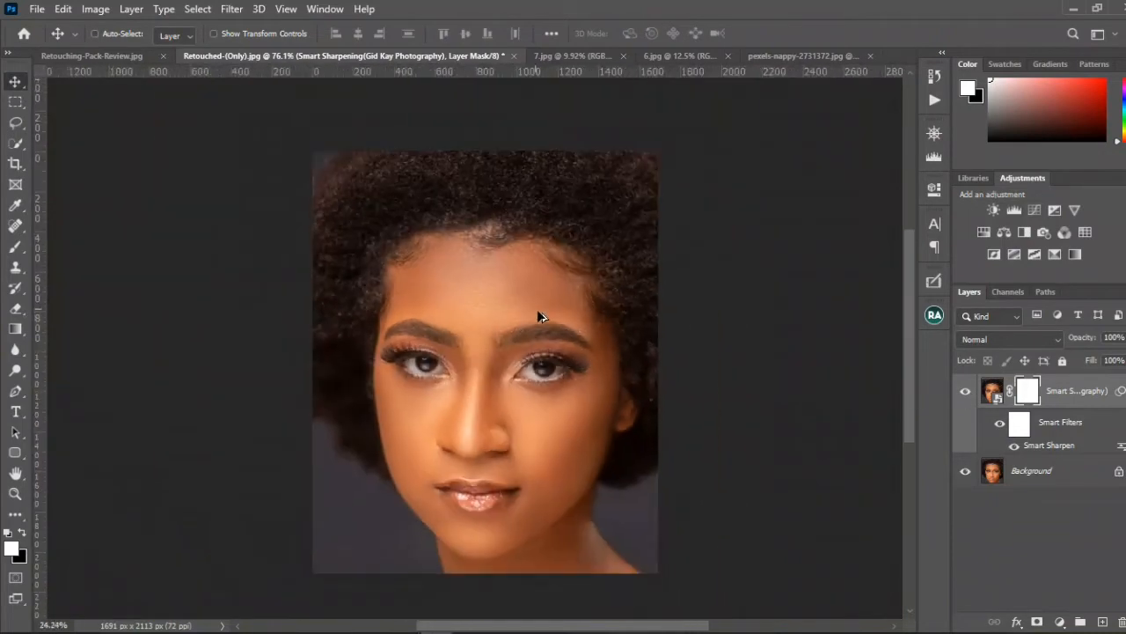
{"action": "left_click_drag", "start_coordinate": [569, 331], "coordinate": [569, 295]}
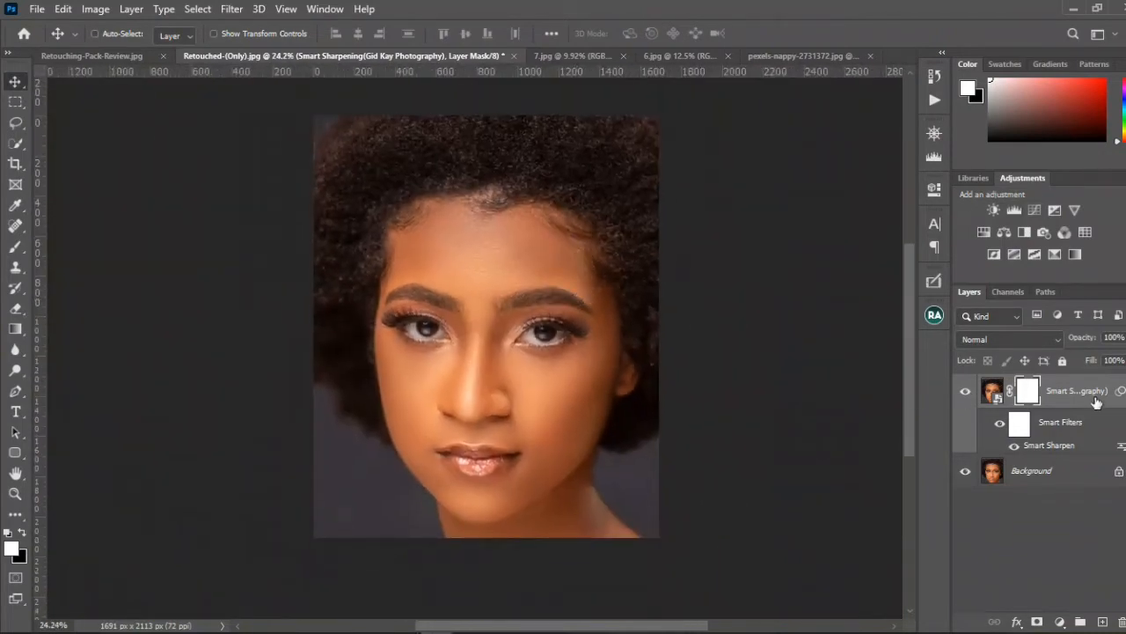
Step: Delete the Smart Sharpening layer from the retouched portrait, leaving only the Background
{"action": "left_click_drag", "start_coordinate": [1096, 401], "coordinate": [1121, 619]}
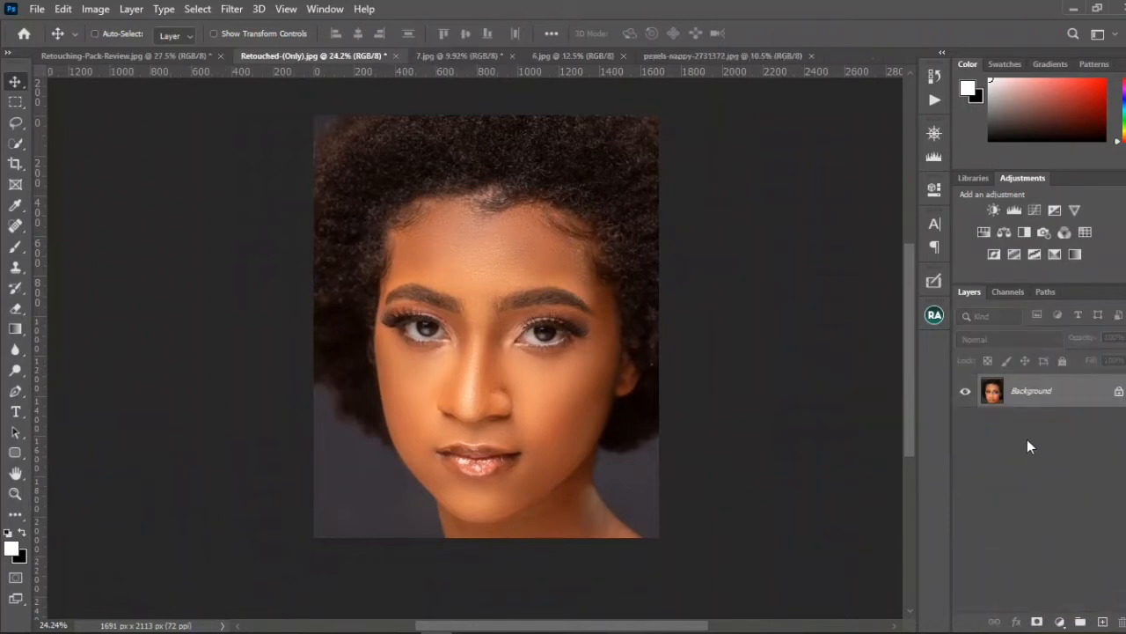
{"action": "left_click", "coordinate": [935, 102]}
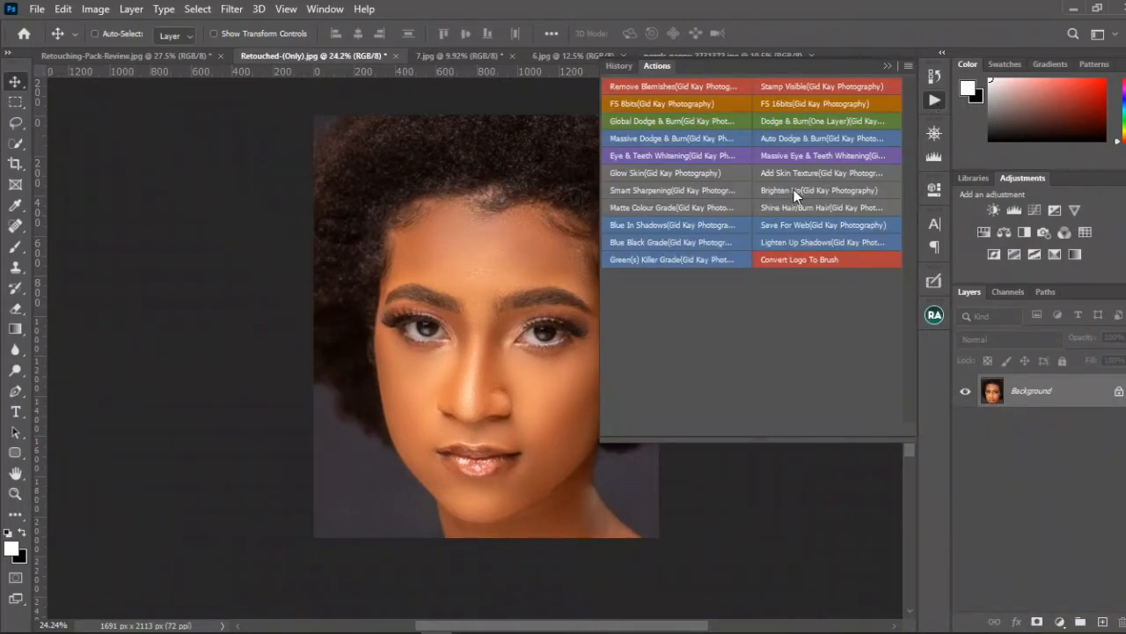
{"action": "left_click", "coordinate": [888, 66]}
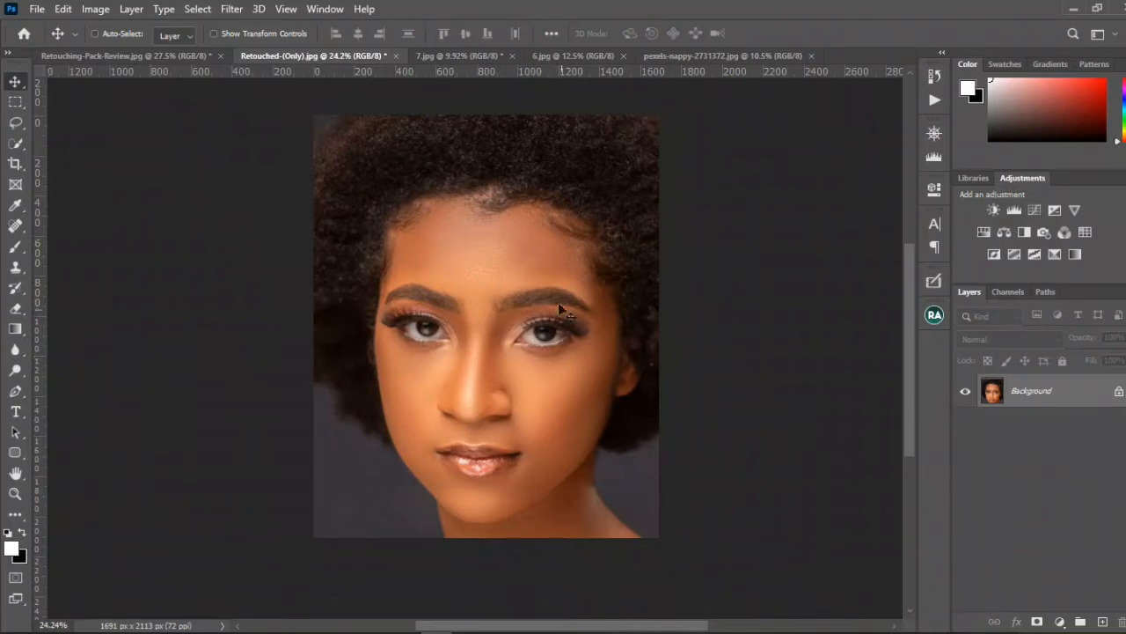
Step: Switch to the 7.jpg photo and run the Brighten Up action on it
{"action": "left_click", "coordinate": [478, 56]}
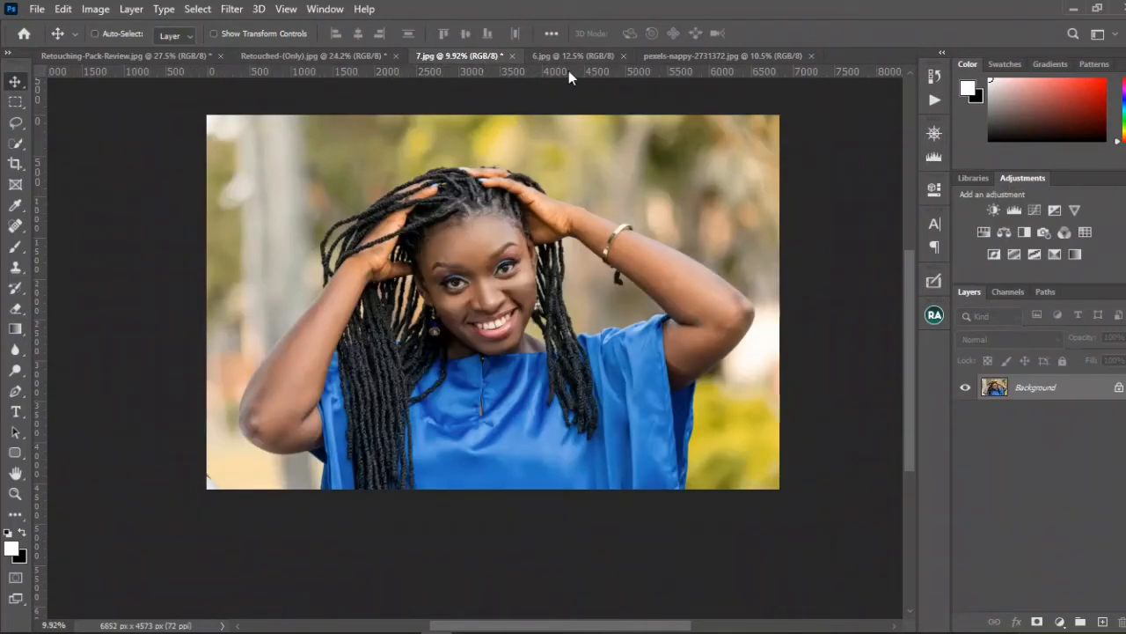
{"action": "left_click", "coordinate": [935, 104]}
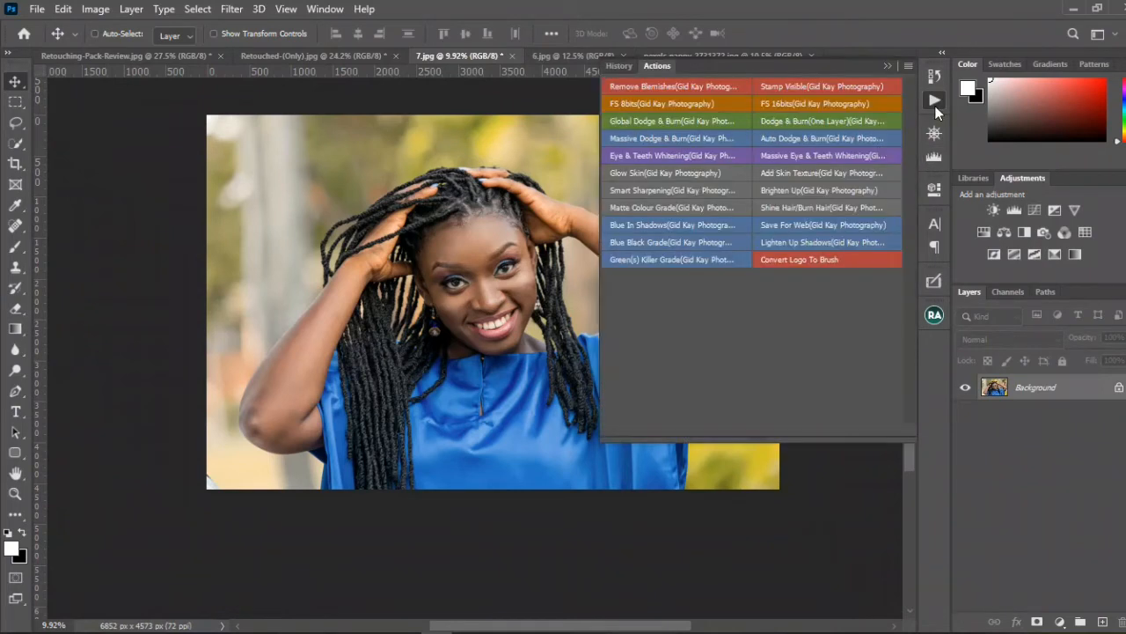
{"action": "left_click", "coordinate": [809, 190]}
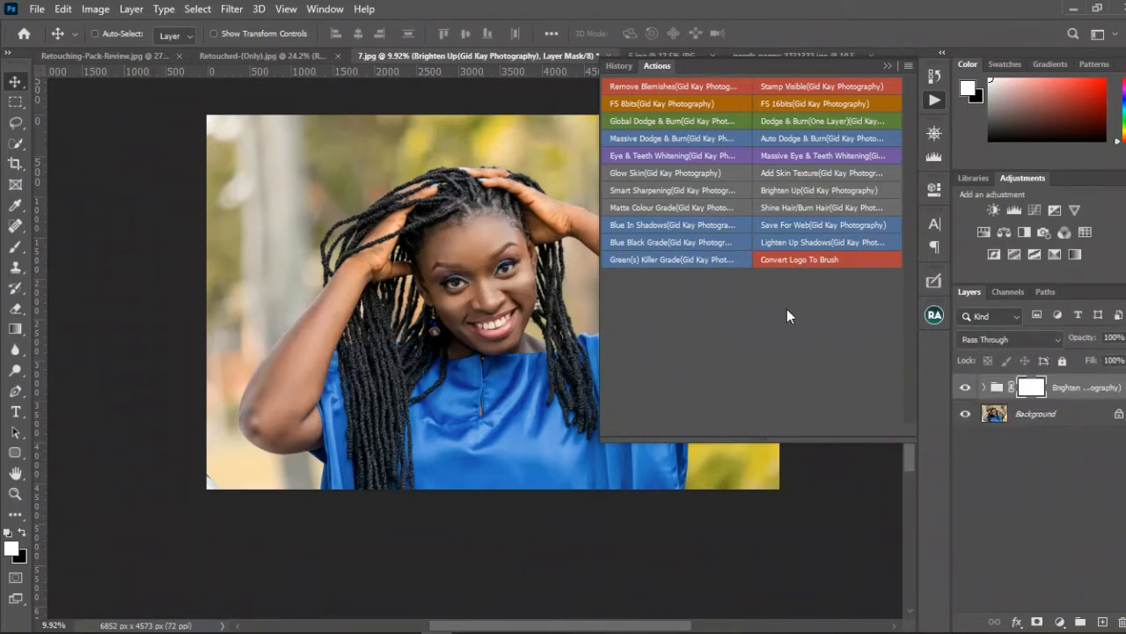
{"action": "left_click", "coordinate": [887, 65]}
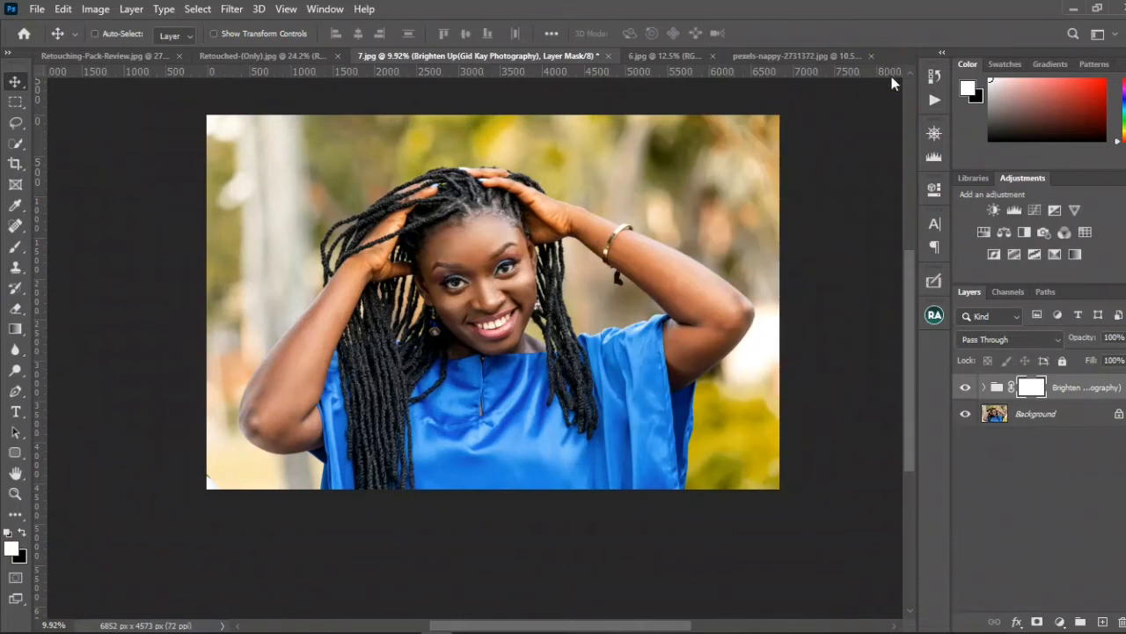
Step: Compare the photo in the Navigator with the Brighten Up group repeatedly hidden and shown
{"action": "left_click", "coordinate": [935, 132]}
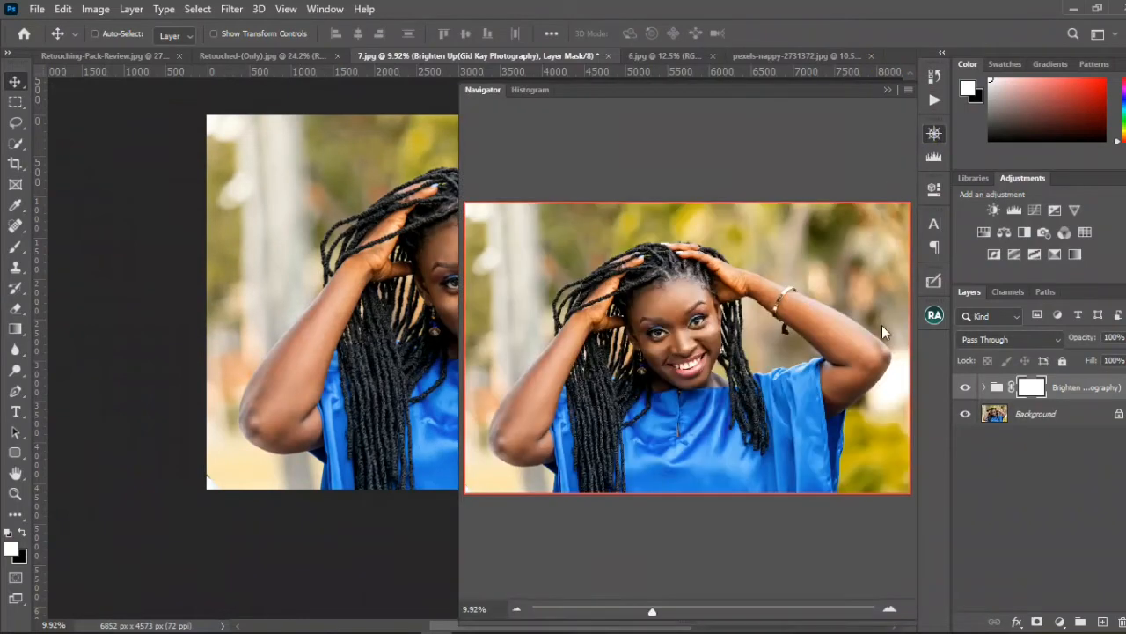
{"action": "left_click", "coordinate": [965, 389]}
{"action": "left_click", "coordinate": [965, 388]}
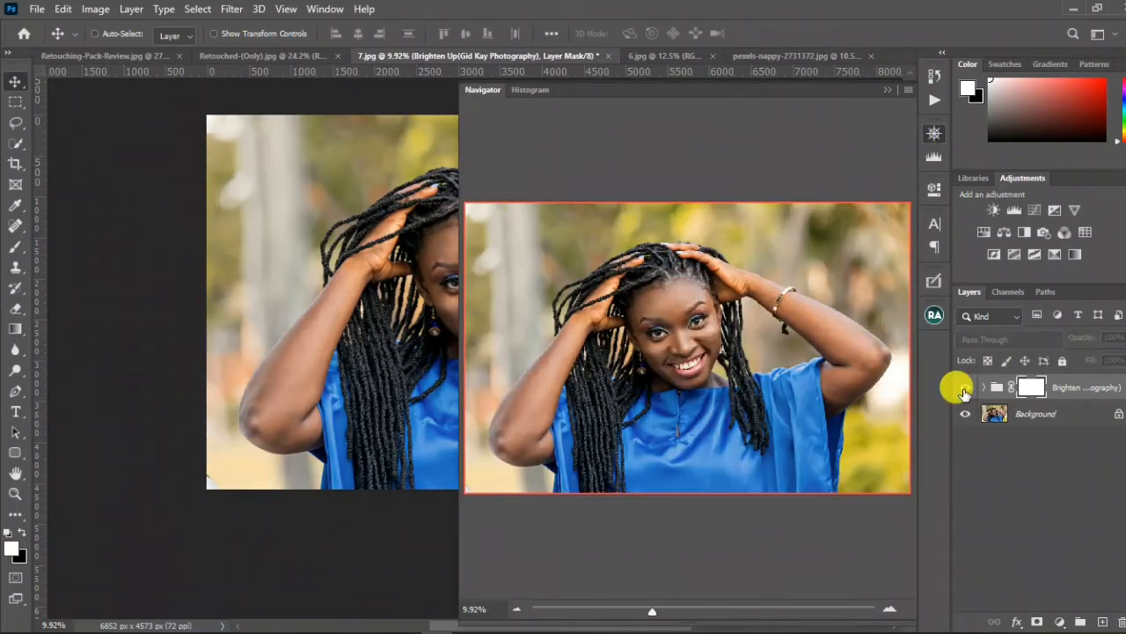
{"action": "left_click", "coordinate": [966, 388]}
{"action": "left_click", "coordinate": [965, 388]}
{"action": "left_click", "coordinate": [965, 389]}
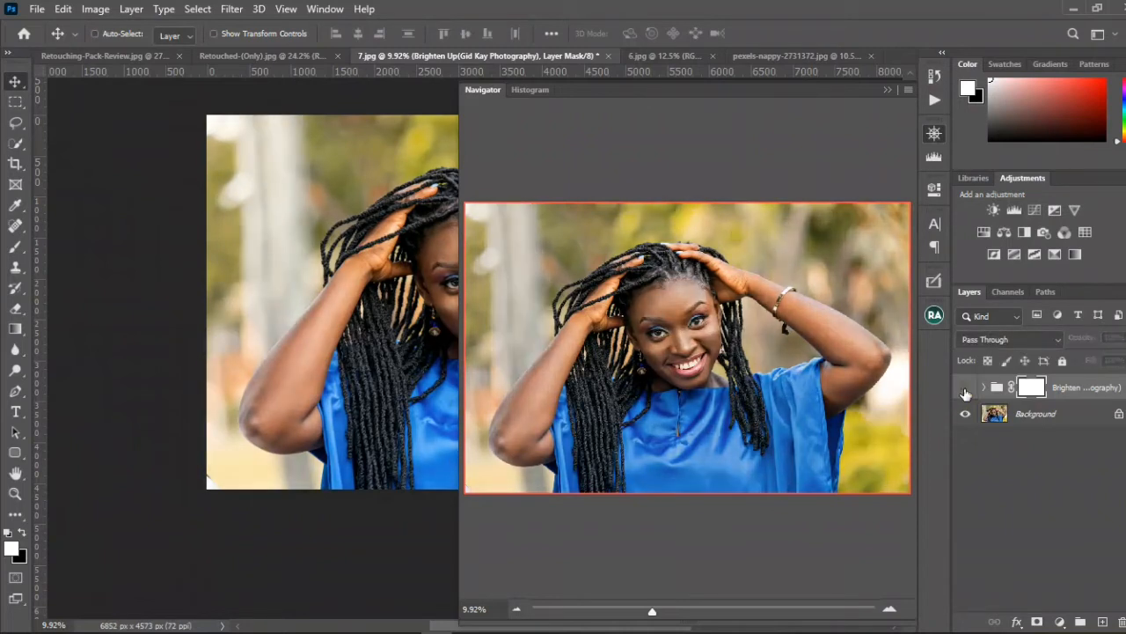
{"action": "left_click", "coordinate": [965, 390]}
{"action": "left_click", "coordinate": [965, 390]}
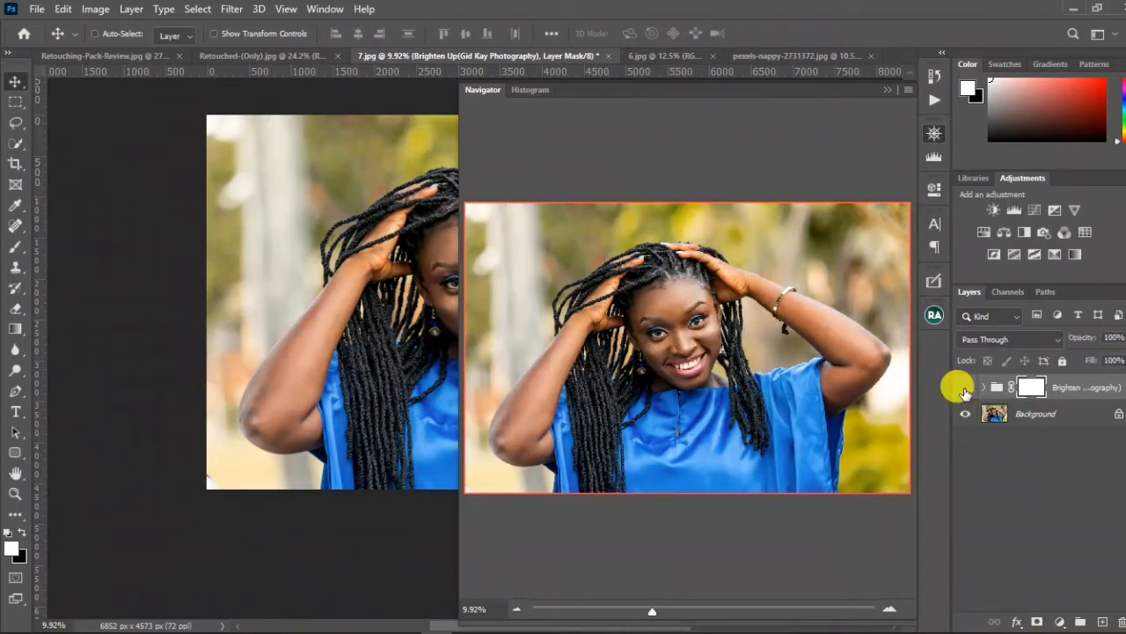
{"action": "left_click", "coordinate": [965, 390]}
{"action": "left_click", "coordinate": [965, 389]}
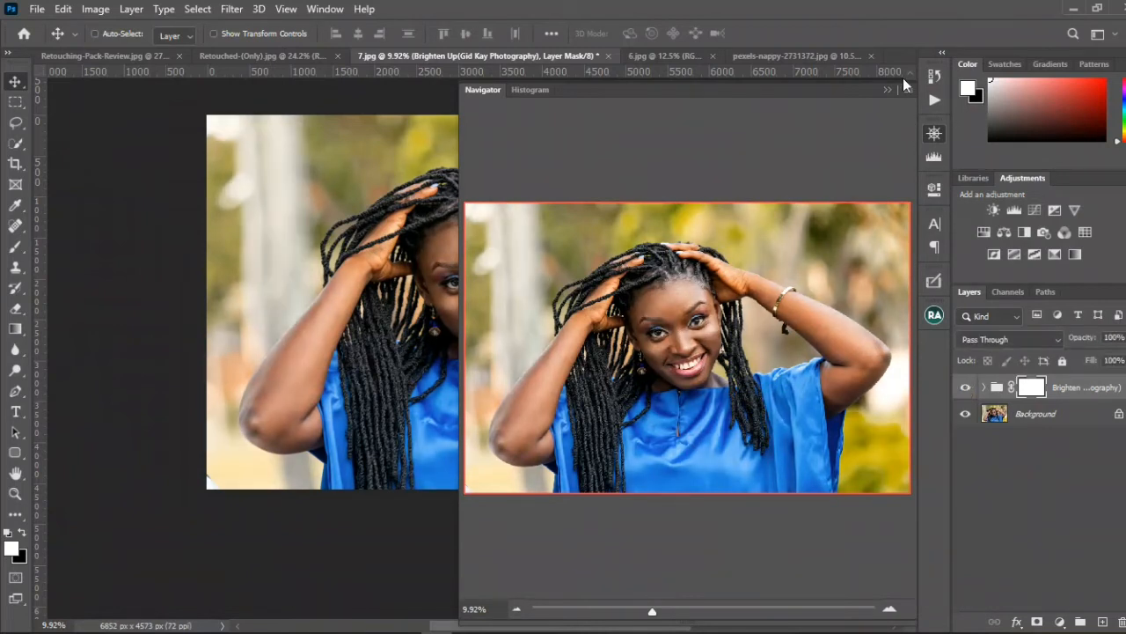
Step: Delete the Brighten Up group and run the Eye & Teeth Whitening action on the photo
{"action": "left_click_drag", "start_coordinate": [1081, 392], "coordinate": [1119, 620]}
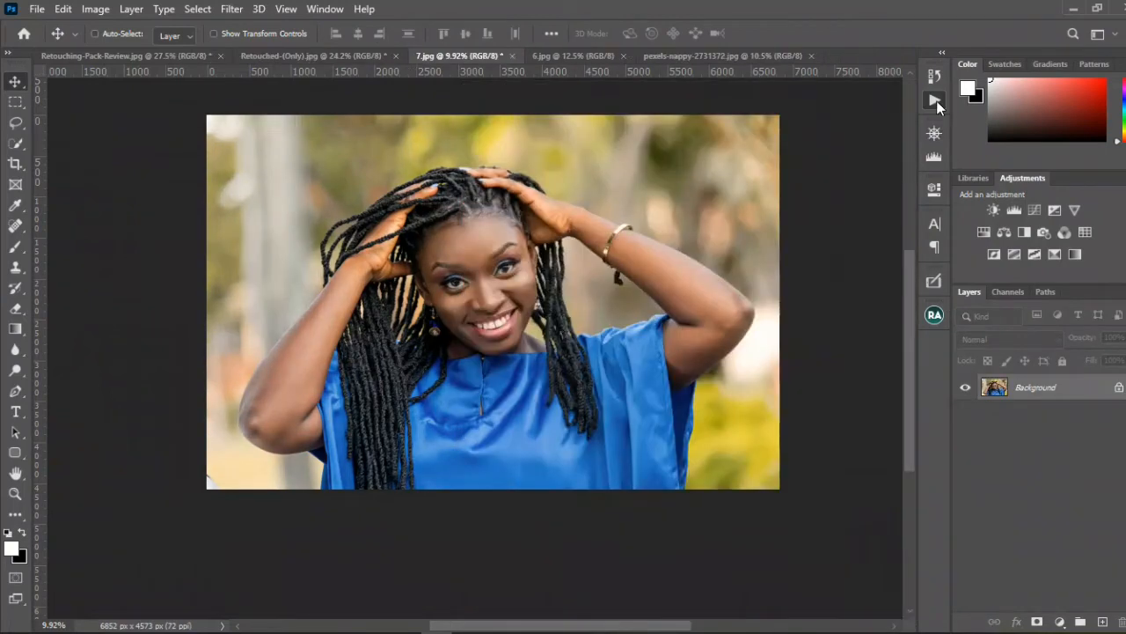
{"action": "left_click", "coordinate": [934, 102]}
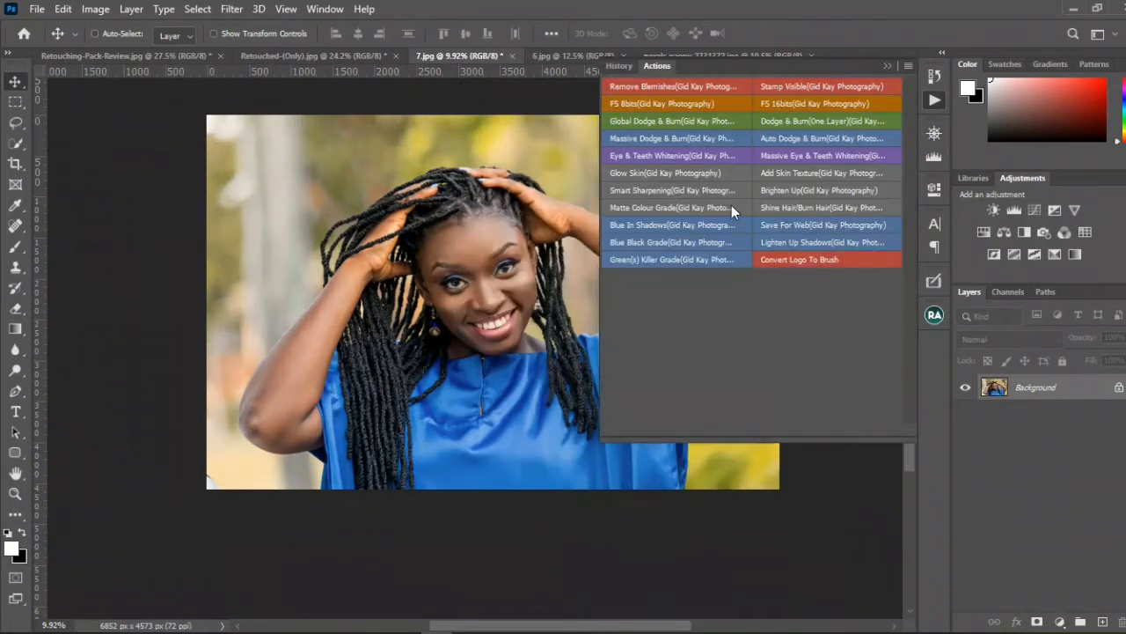
{"action": "left_click", "coordinate": [704, 161]}
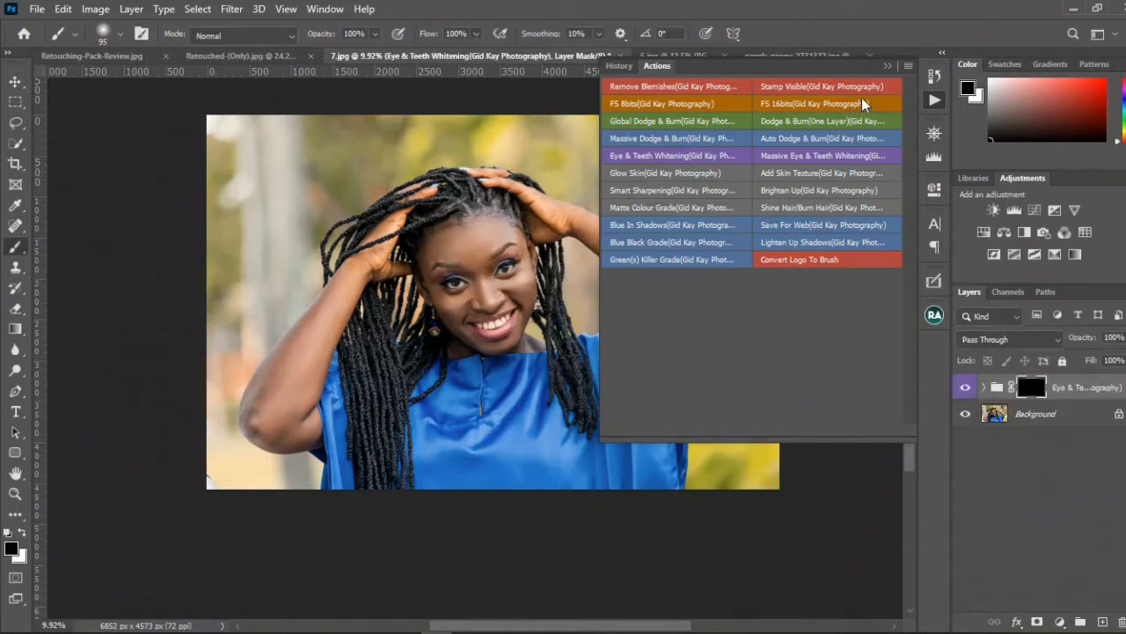
{"action": "left_click", "coordinate": [887, 67]}
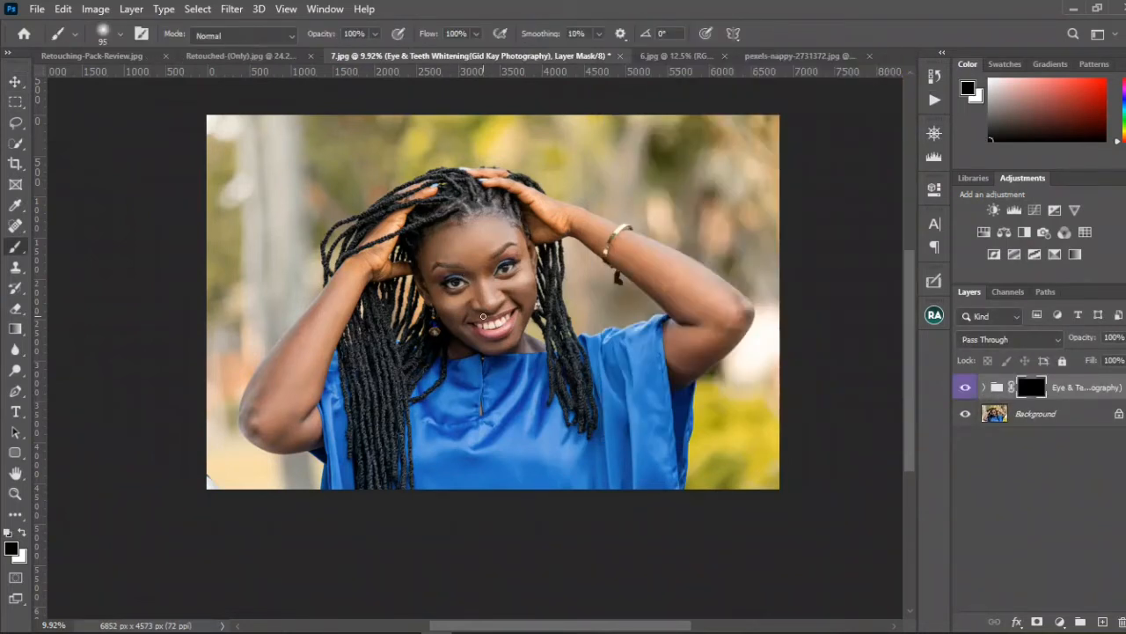
Step: Paint white over all the visible teeth on the Eye & Teeth Whitening mask with a 35 px brush
{"action": "scroll", "coordinate": [483, 317], "scroll_direction": "up", "scroll_amount": 6}
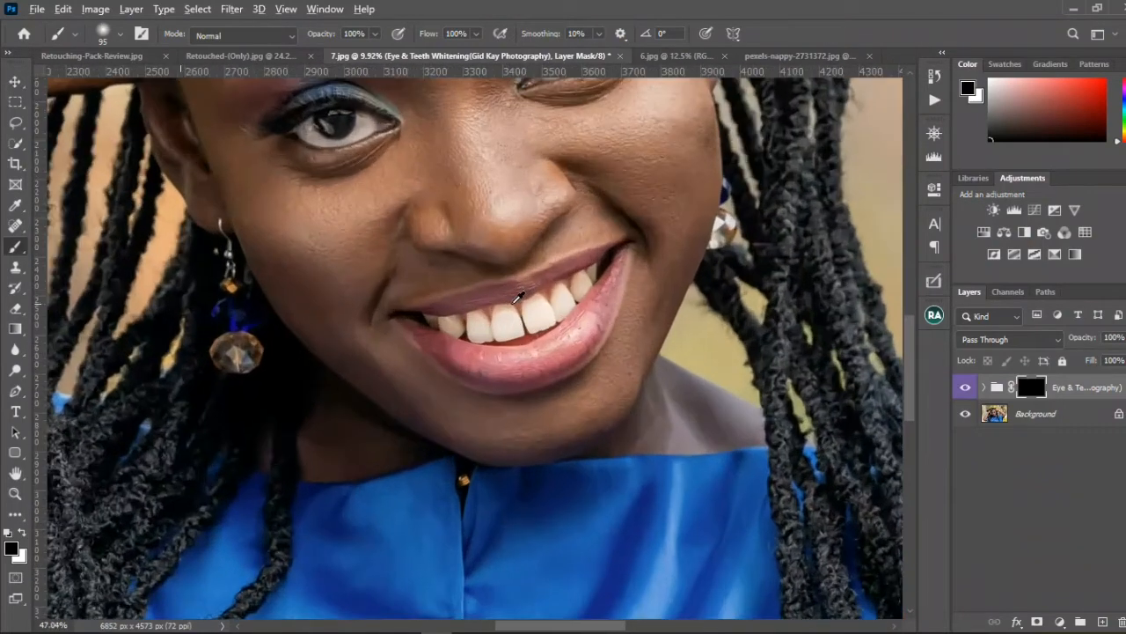
{"action": "scroll", "coordinate": [518, 297], "scroll_direction": "up", "scroll_amount": 3}
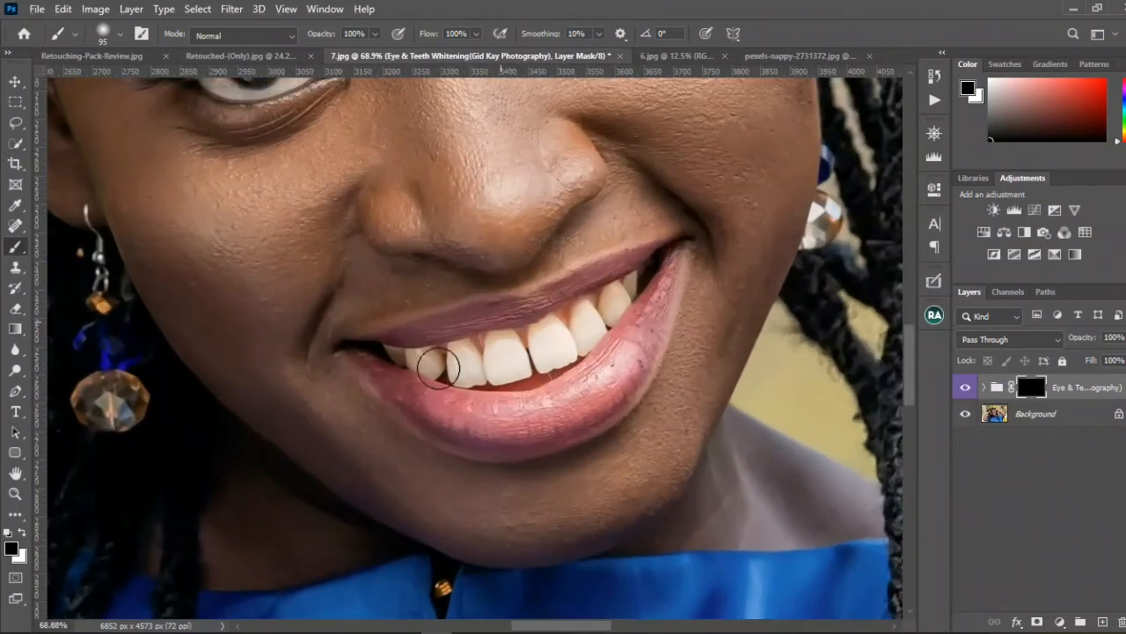
{"action": "key", "text": "x"}
{"action": "key", "text": "bracketleft"}
{"action": "key", "text": "bracketleft"}
{"action": "key", "text": "bracketleft"}
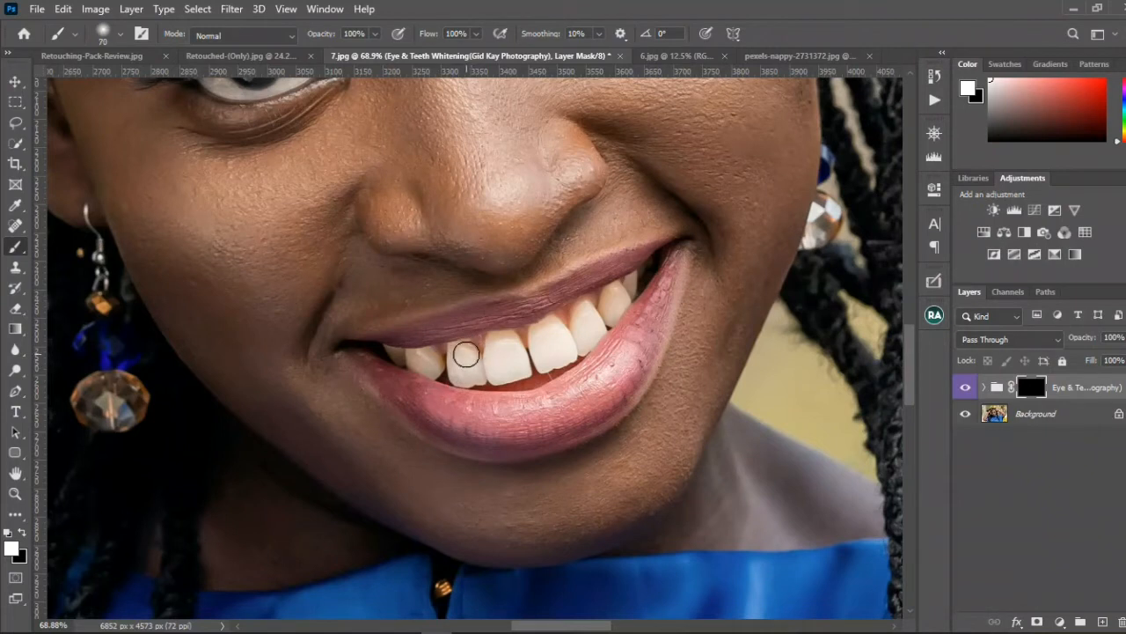
{"action": "key", "text": "bracketleft"}
{"action": "key", "text": "bracketleft"}
{"action": "key", "text": "bracketleft"}
{"action": "key", "text": "bracketleft"}
{"action": "key", "text": "bracketleft"}
{"action": "mouse_move", "coordinate": [457, 361]}
{"action": "left_mouse_down"}
{"action": "mouse_move", "coordinate": [470, 367]}
{"action": "mouse_move", "coordinate": [449, 343]}
{"action": "mouse_move", "coordinate": [451, 364]}
{"action": "mouse_move", "coordinate": [478, 339]}
{"action": "left_mouse_up"}
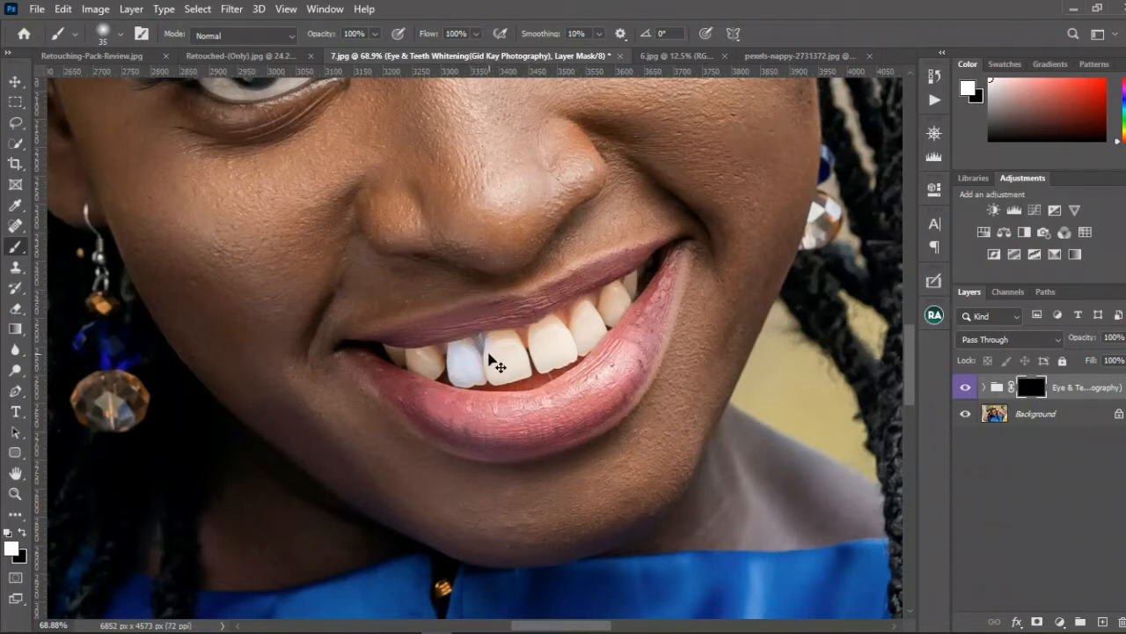
{"action": "mouse_move", "coordinate": [495, 345]}
{"action": "left_mouse_down"}
{"action": "mouse_move", "coordinate": [490, 375]}
{"action": "mouse_move", "coordinate": [488, 346]}
{"action": "mouse_move", "coordinate": [510, 353]}
{"action": "mouse_move", "coordinate": [507, 340]}
{"action": "mouse_move", "coordinate": [520, 365]}
{"action": "mouse_move", "coordinate": [512, 377]}
{"action": "mouse_move", "coordinate": [501, 375]}
{"action": "mouse_move", "coordinate": [514, 368]}
{"action": "mouse_move", "coordinate": [499, 372]}
{"action": "mouse_move", "coordinate": [504, 338]}
{"action": "mouse_move", "coordinate": [520, 376]}
{"action": "mouse_move", "coordinate": [539, 334]}
{"action": "mouse_move", "coordinate": [540, 364]}
{"action": "mouse_move", "coordinate": [542, 328]}
{"action": "mouse_move", "coordinate": [552, 326]}
{"action": "mouse_move", "coordinate": [559, 348]}
{"action": "mouse_move", "coordinate": [554, 325]}
{"action": "mouse_move", "coordinate": [564, 356]}
{"action": "mouse_move", "coordinate": [569, 346]}
{"action": "mouse_move", "coordinate": [556, 362]}
{"action": "mouse_move", "coordinate": [548, 333]}
{"action": "mouse_move", "coordinate": [592, 341]}
{"action": "mouse_move", "coordinate": [634, 286]}
{"action": "mouse_move", "coordinate": [566, 329]}
{"action": "mouse_move", "coordinate": [399, 351]}
{"action": "left_mouse_up"}
{"action": "left_click_drag", "start_coordinate": [410, 292], "coordinate": [519, 493]}
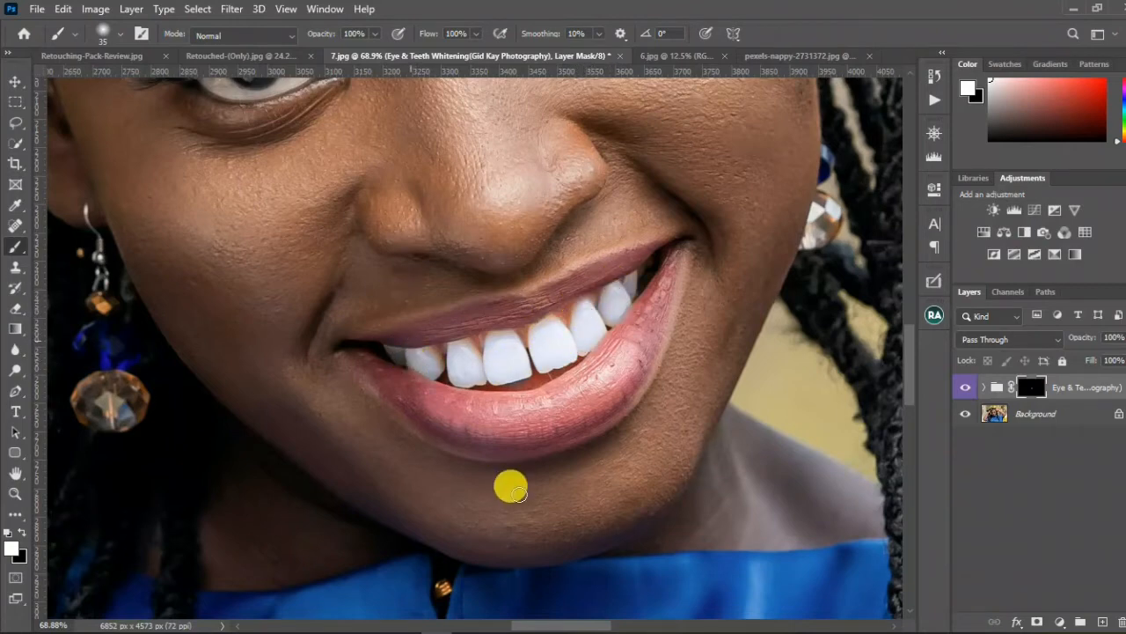
Step: Paint white over the whites of both eyes on the Eye & Teeth Whitening mask, undoing the stray stroke
{"action": "left_click_drag", "start_coordinate": [426, 316], "coordinate": [513, 471]}
{"action": "key", "text": "ctrl+z"}
{"action": "mouse_move", "coordinate": [417, 339]}
{"action": "left_mouse_down"}
{"action": "mouse_move", "coordinate": [624, 467]}
{"action": "mouse_move", "coordinate": [775, 528]}
{"action": "left_mouse_up"}
{"action": "left_click_drag", "start_coordinate": [194, 167], "coordinate": [510, 332]}
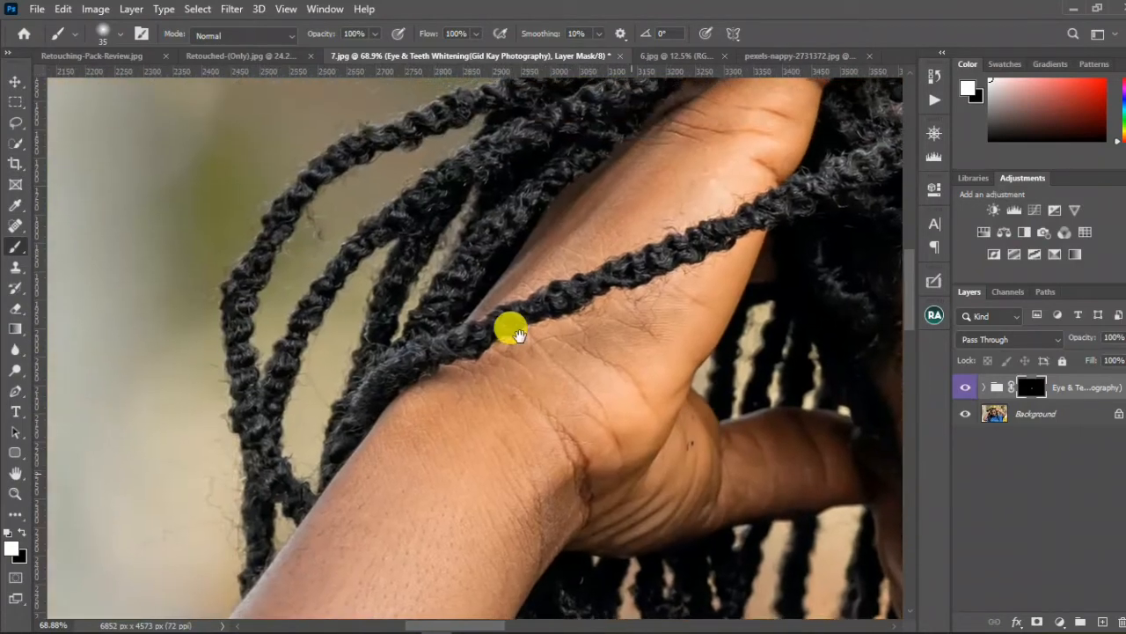
{"action": "mouse_move", "coordinate": [845, 493]}
{"action": "left_mouse_down"}
{"action": "mouse_move", "coordinate": [448, 249]}
{"action": "mouse_move", "coordinate": [383, 161]}
{"action": "left_mouse_up"}
{"action": "mouse_move", "coordinate": [713, 255]}
{"action": "left_mouse_down"}
{"action": "mouse_move", "coordinate": [714, 277]}
{"action": "mouse_move", "coordinate": [645, 265]}
{"action": "left_mouse_up"}
{"action": "left_click_drag", "start_coordinate": [734, 233], "coordinate": [428, 269]}
{"action": "mouse_move", "coordinate": [749, 187]}
{"action": "left_mouse_down"}
{"action": "mouse_move", "coordinate": [717, 220]}
{"action": "mouse_move", "coordinate": [682, 225]}
{"action": "mouse_move", "coordinate": [674, 211]}
{"action": "mouse_move", "coordinate": [667, 226]}
{"action": "left_mouse_up"}
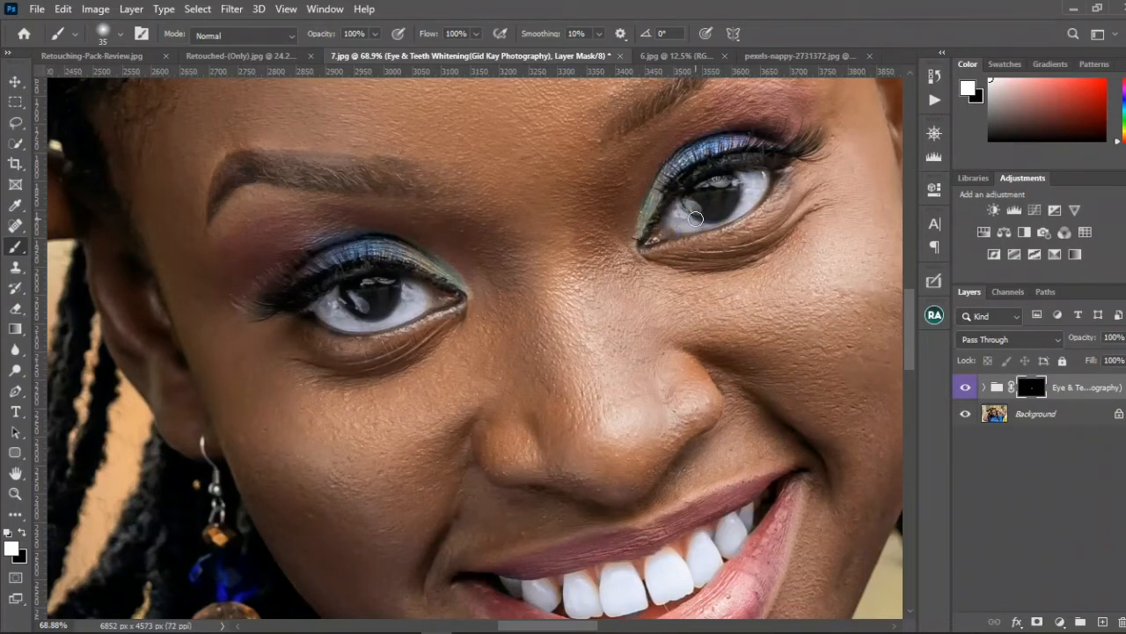
Step: Compare the whole photo with the Eye & Teeth Whitening group hidden and shown
{"action": "scroll", "coordinate": [661, 228], "scroll_direction": "down", "scroll_amount": 5}
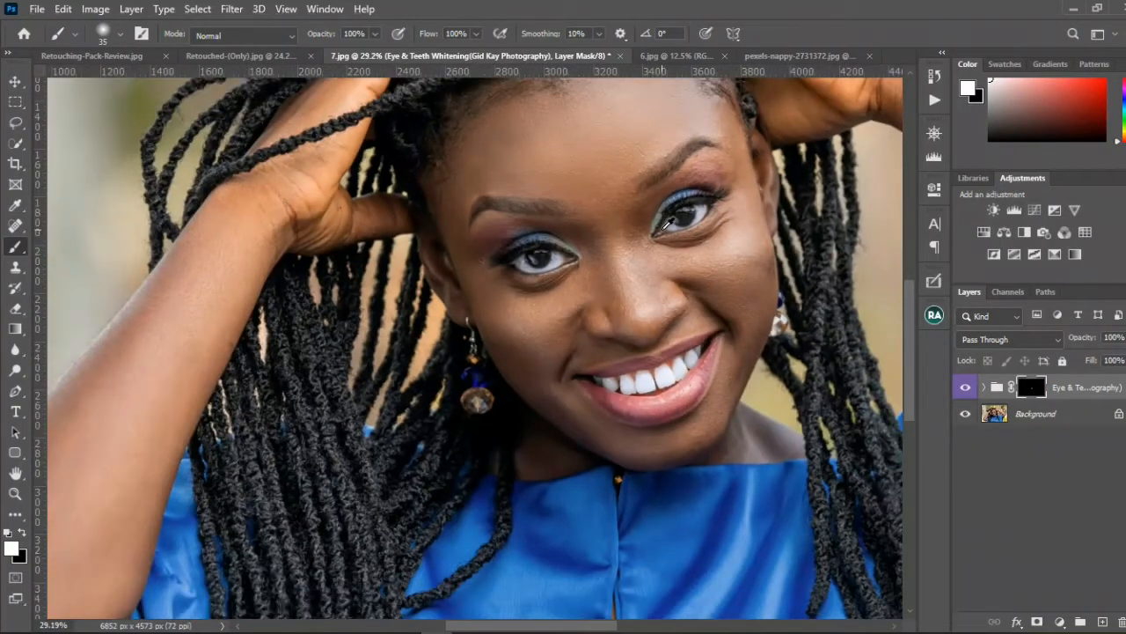
{"action": "scroll", "coordinate": [666, 231], "scroll_direction": "down", "scroll_amount": 3}
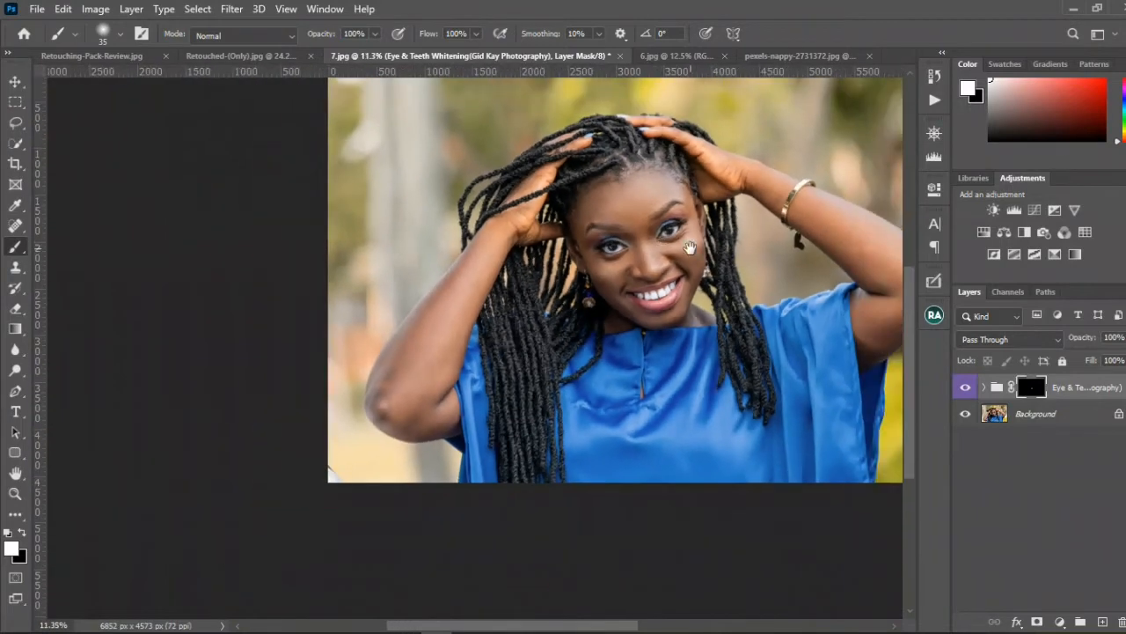
{"action": "left_click_drag", "start_coordinate": [605, 248], "coordinate": [572, 280]}
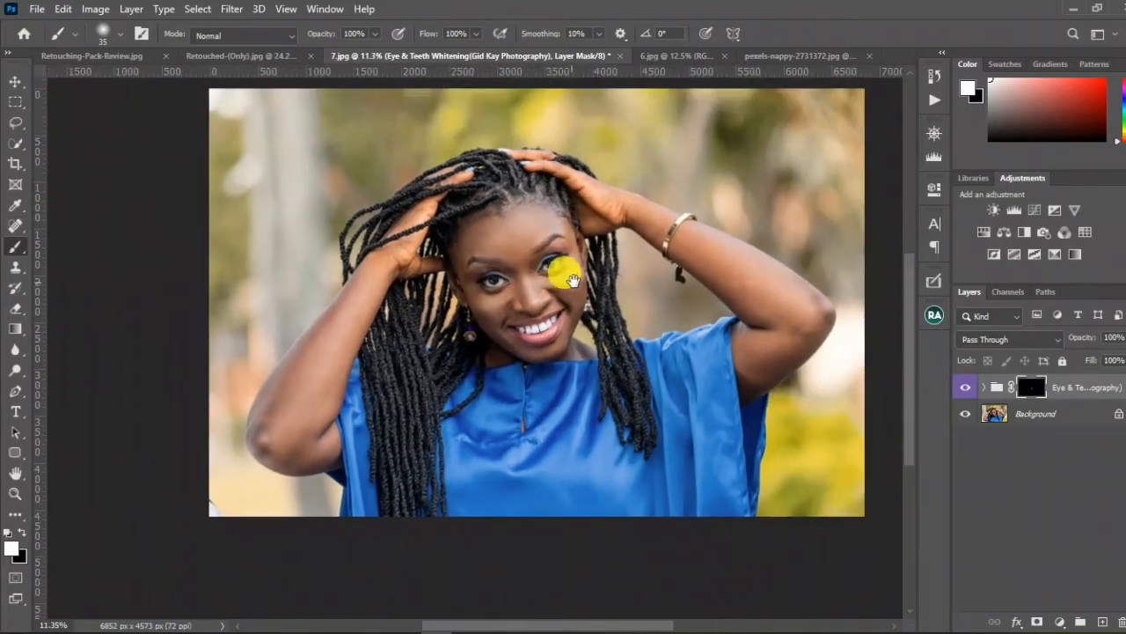
{"action": "left_click", "coordinate": [962, 387]}
{"action": "left_click", "coordinate": [962, 386]}
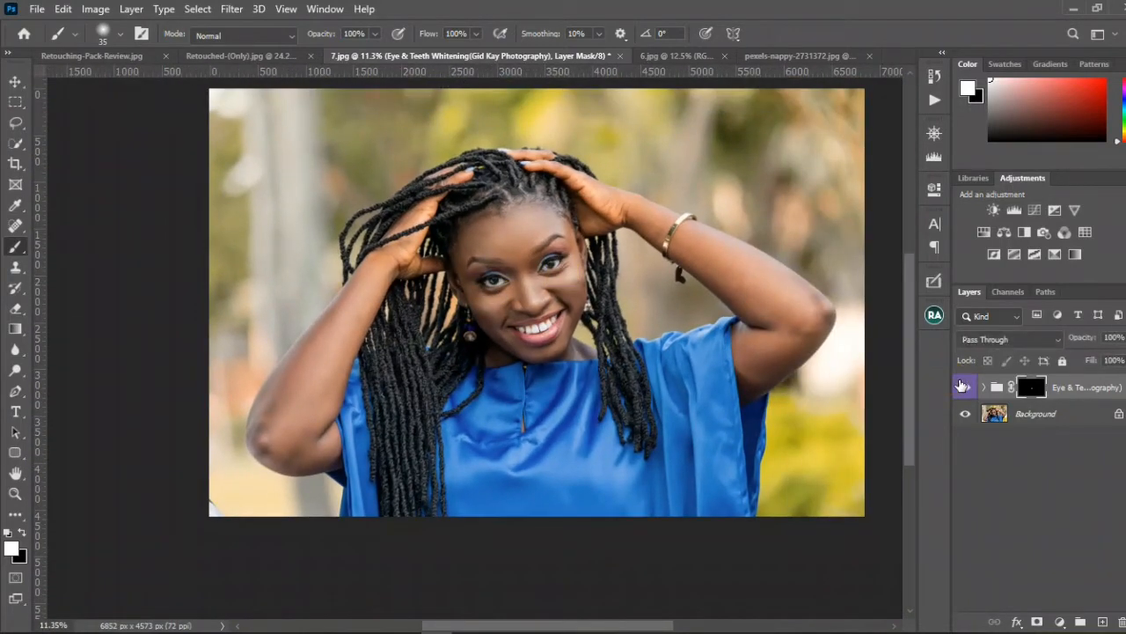
Step: Delete the Eye & Teeth Whitening group from 7.jpg and bring up the list of retouching actions
{"action": "left_click_drag", "start_coordinate": [1072, 382], "coordinate": [1103, 621]}
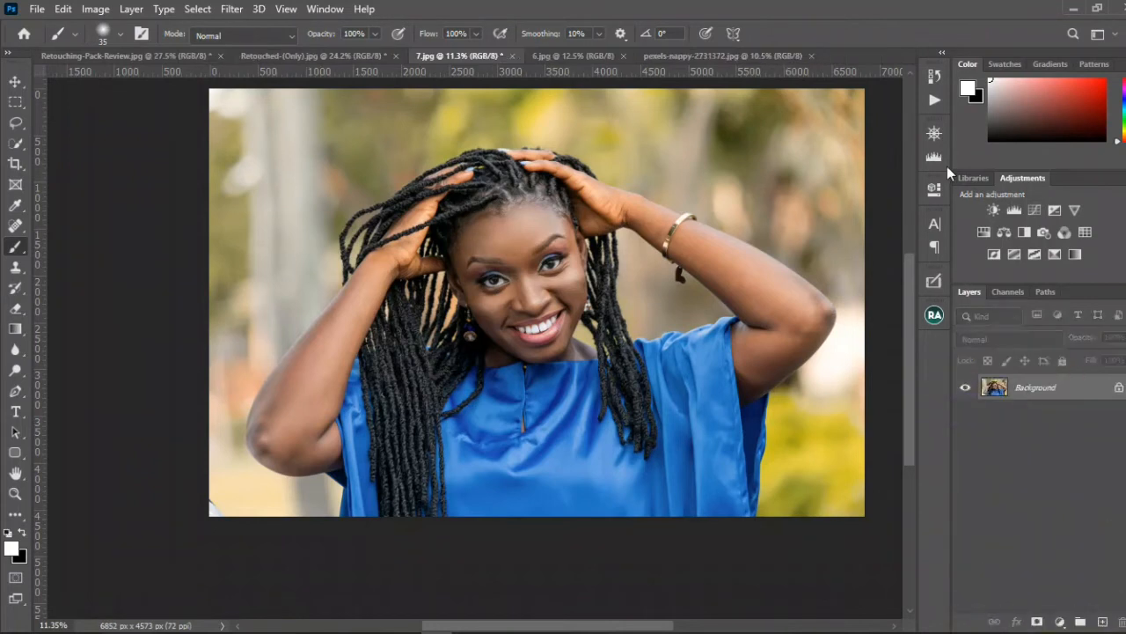
{"action": "left_click", "coordinate": [934, 102]}
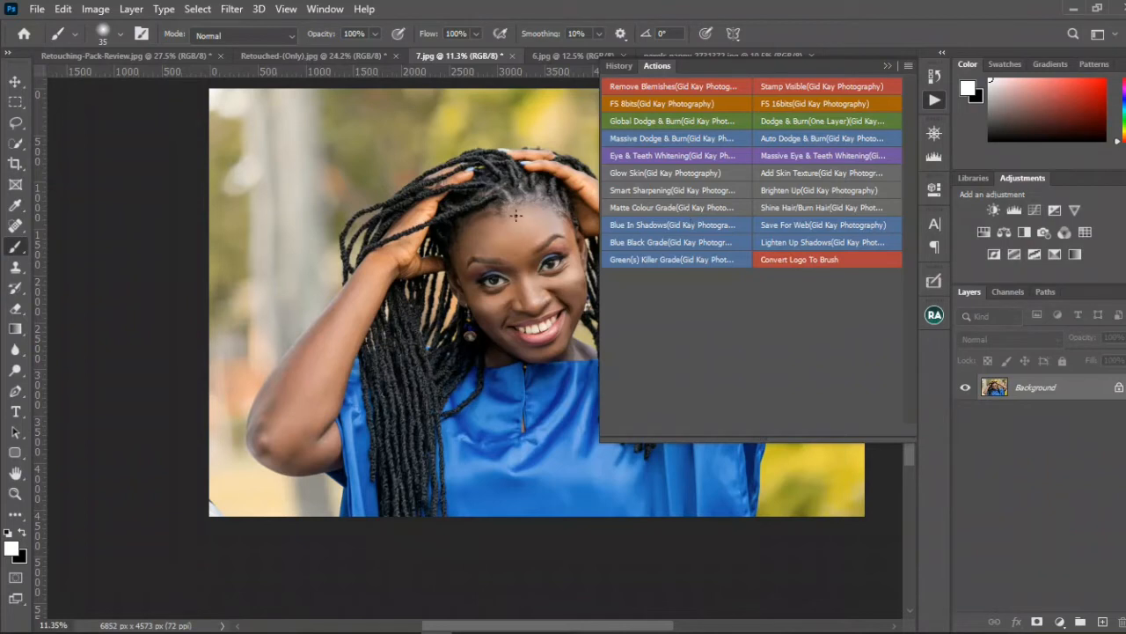
Step: Run the Matte Colour Grade action on 7.jpg and bring up the Navigator preview of the whole photo
{"action": "key", "text": "v"}
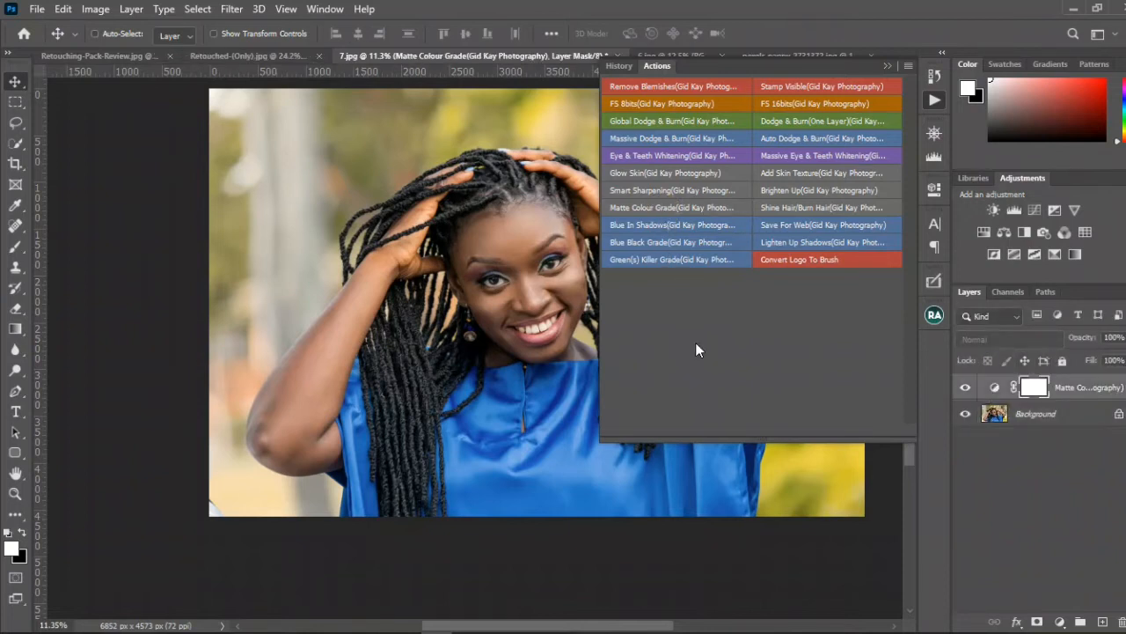
{"action": "left_click", "coordinate": [886, 65]}
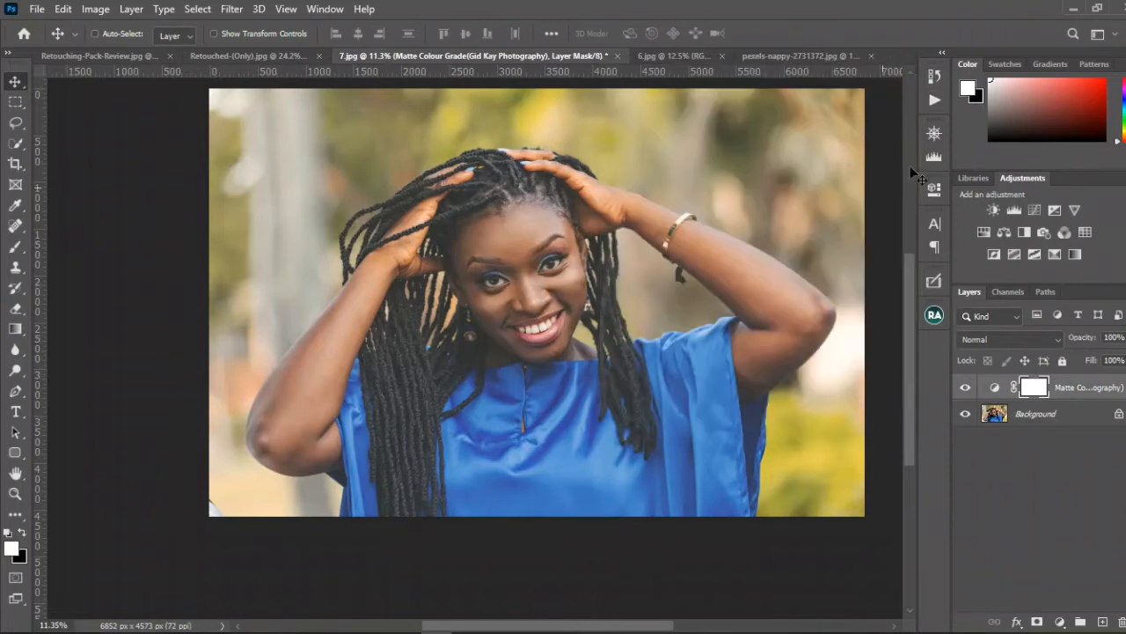
{"action": "left_click", "coordinate": [935, 131]}
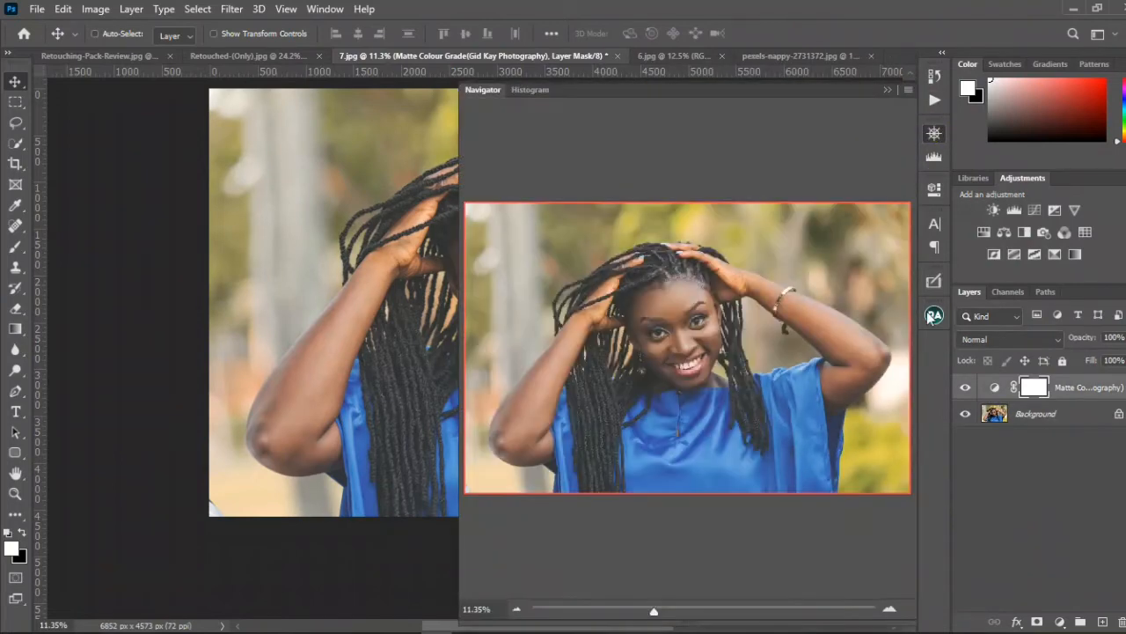
Step: Compare the whole photo with the Matte Colour Grade layer hidden and shown in the Navigator preview
{"action": "left_click", "coordinate": [966, 388]}
{"action": "left_click", "coordinate": [966, 388]}
{"action": "left_click", "coordinate": [967, 388]}
{"action": "left_click", "coordinate": [966, 388]}
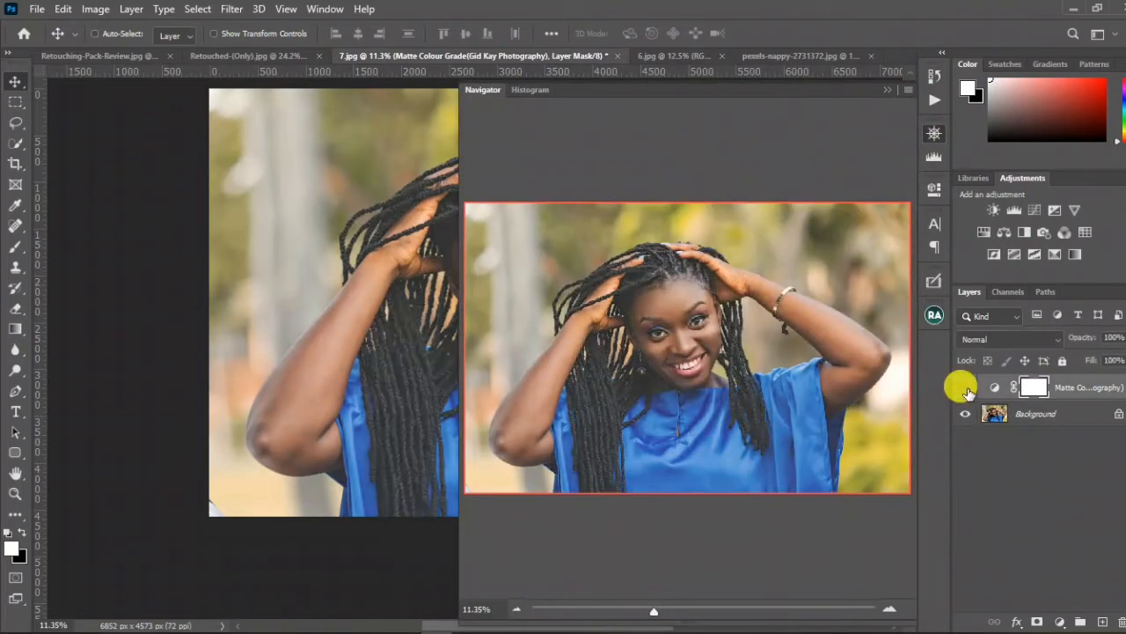
{"action": "left_click", "coordinate": [966, 388]}
{"action": "left_click", "coordinate": [966, 388]}
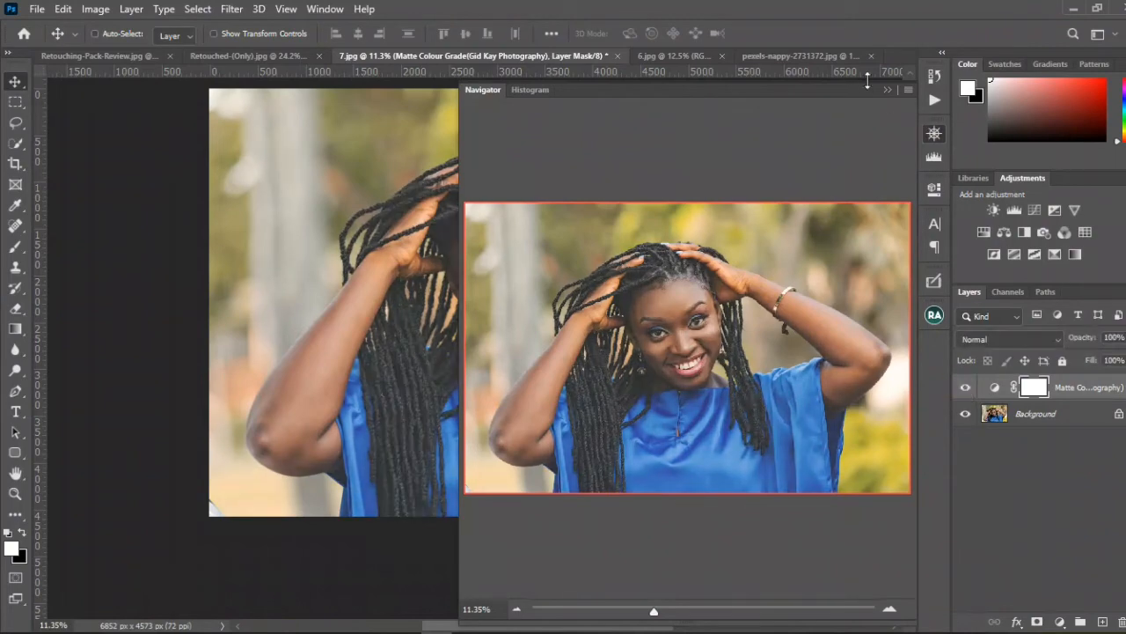
{"action": "left_click", "coordinate": [887, 92]}
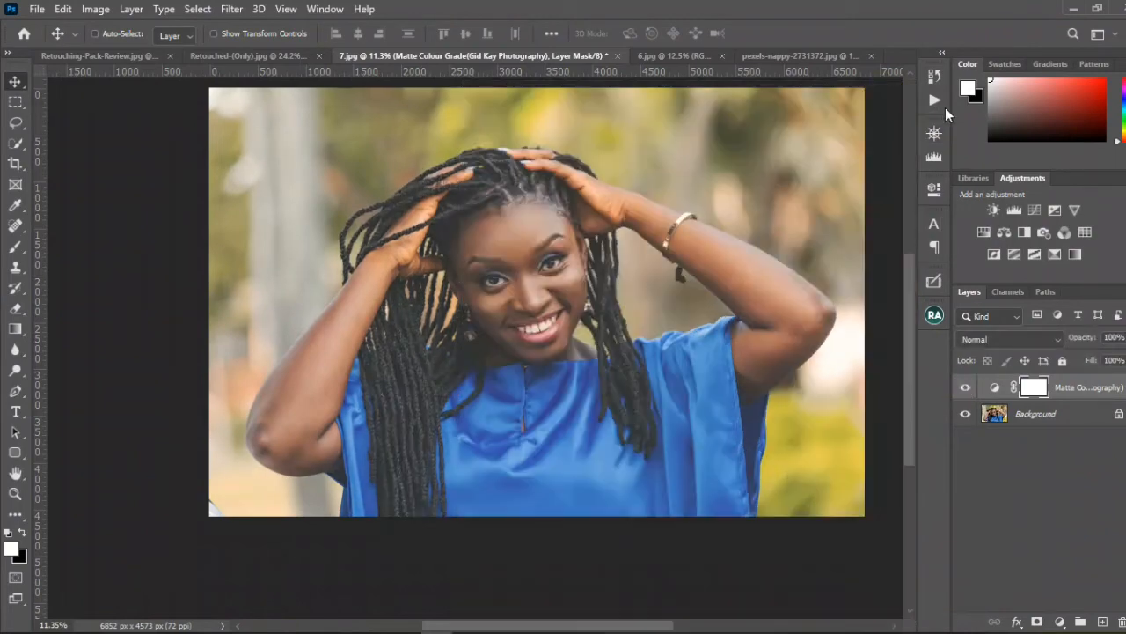
Step: Hide the Matte Colour Grade layer and delete it from 7.jpg
{"action": "left_click", "coordinate": [965, 388]}
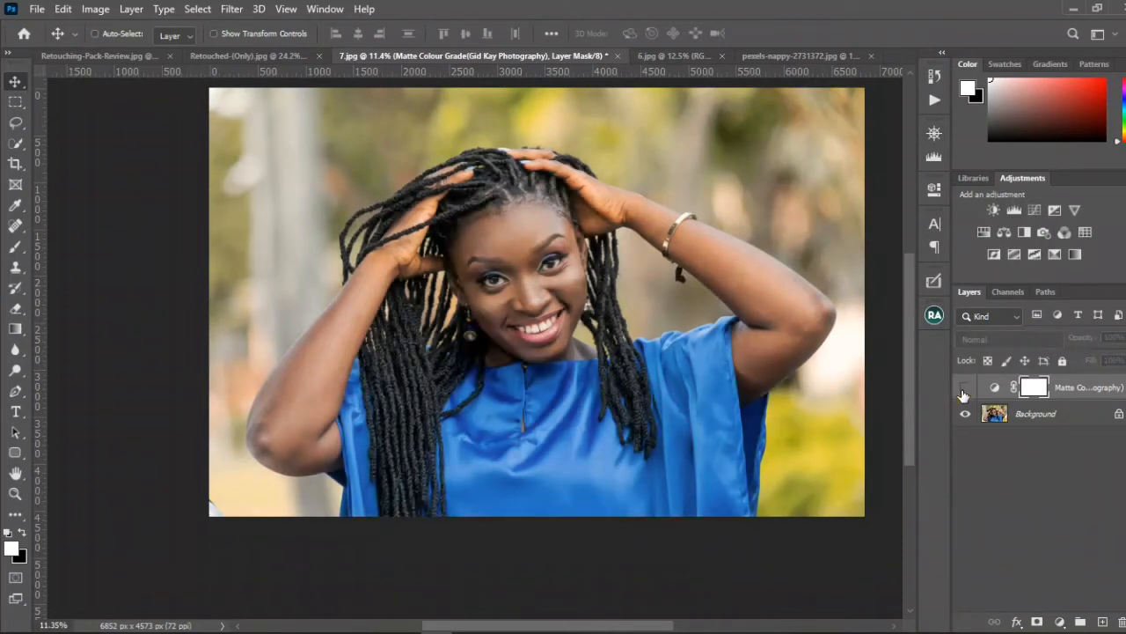
{"action": "left_click", "coordinate": [1072, 391]}
{"action": "left_click_drag", "start_coordinate": [1074, 394], "coordinate": [1122, 620]}
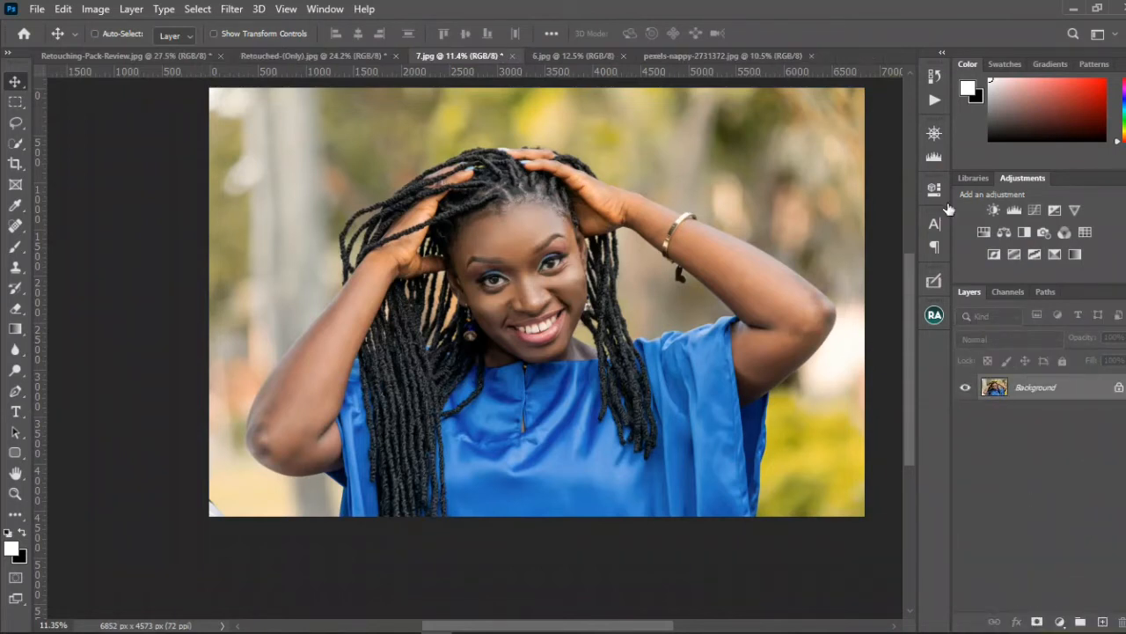
Step: Run the Shine Hair/Burn Hair action on 7.jpg
{"action": "left_click", "coordinate": [931, 96]}
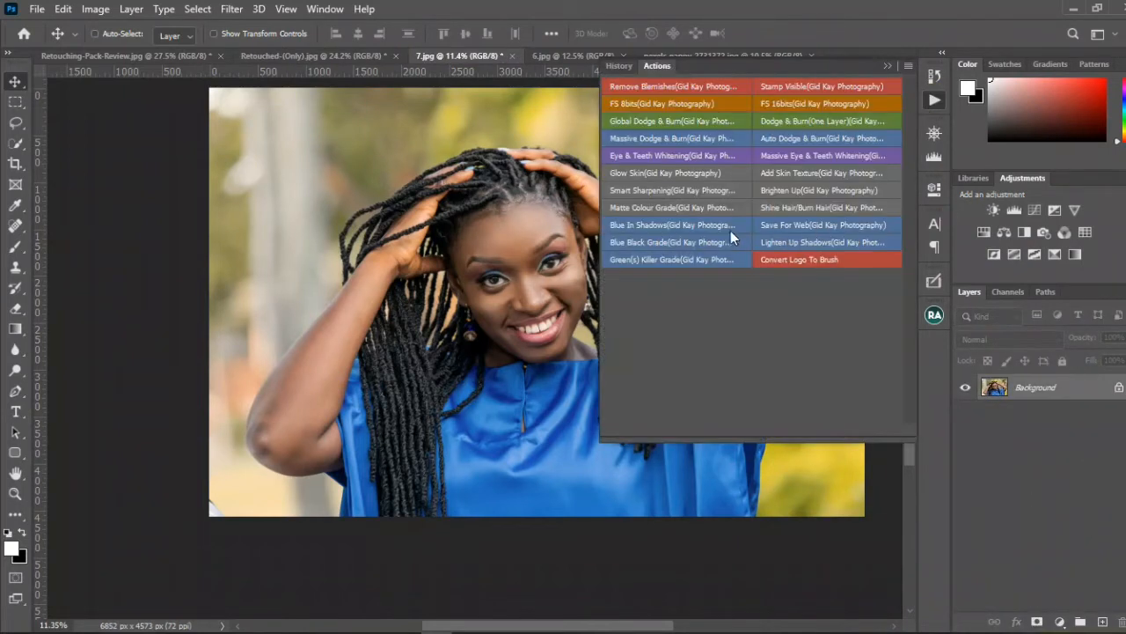
{"action": "left_click", "coordinate": [791, 211]}
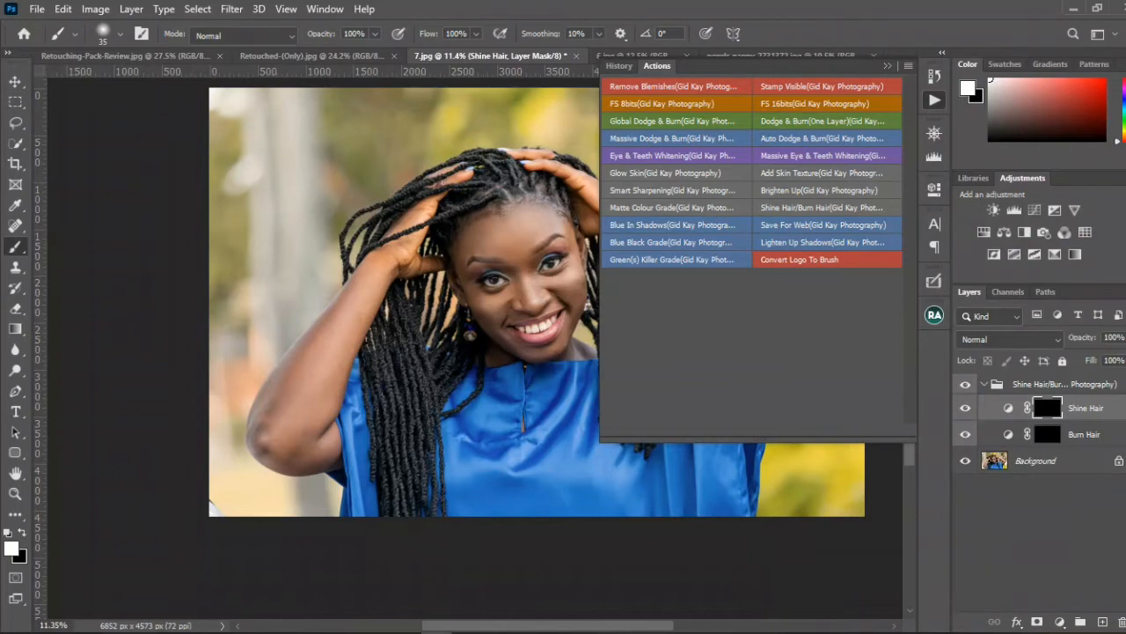
{"action": "left_click", "coordinate": [882, 65]}
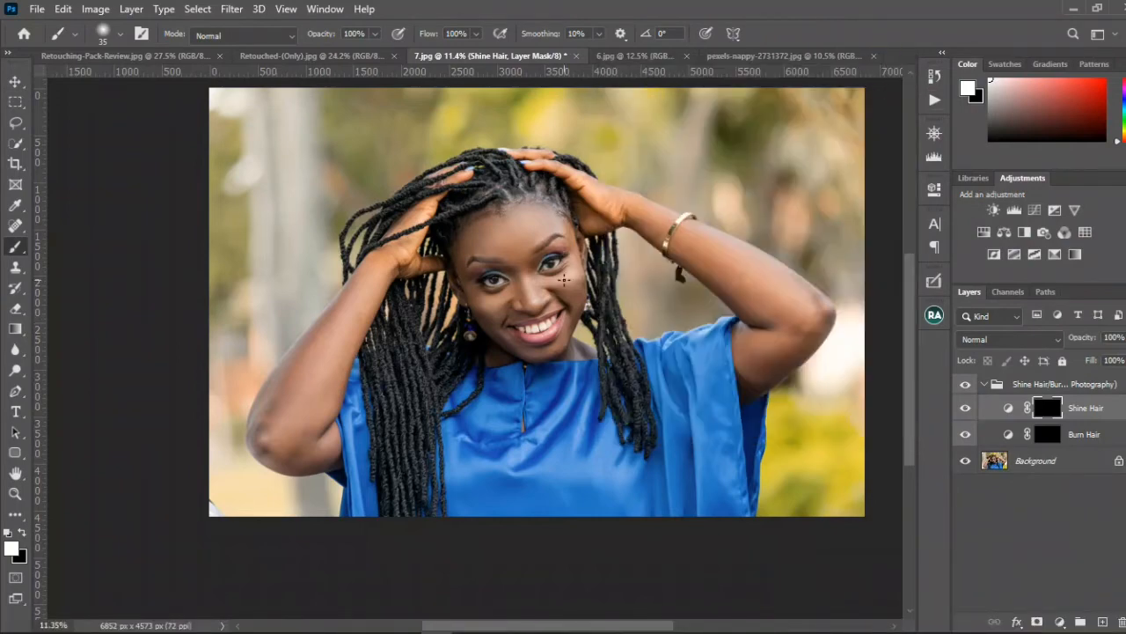
Step: Set up a white 100 px brush with 5% flow for painting the hair on the Shine Hair mask
{"action": "scroll", "coordinate": [514, 257], "scroll_direction": "up", "scroll_amount": 8}
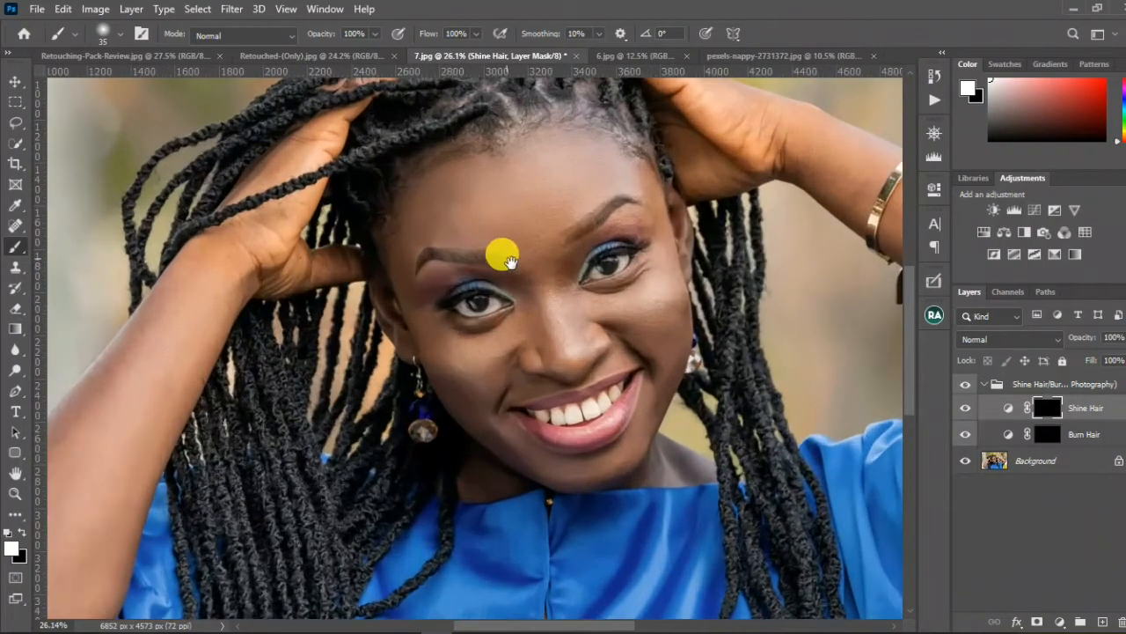
{"action": "left_click_drag", "start_coordinate": [510, 262], "coordinate": [518, 342]}
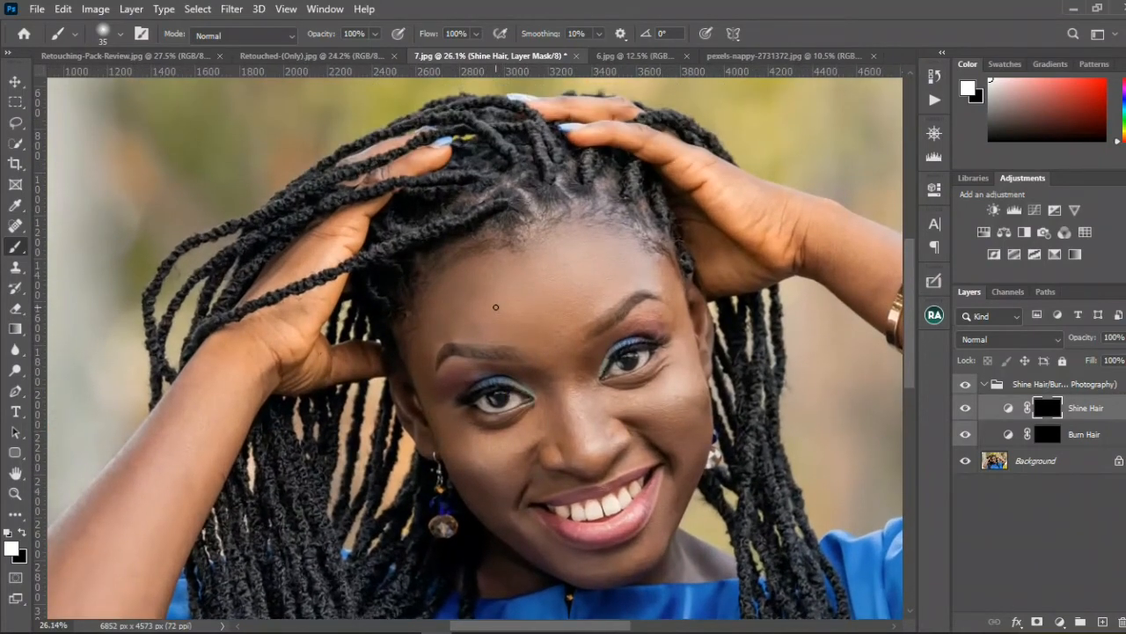
{"action": "left_click", "coordinate": [603, 288], "text": "alt"}
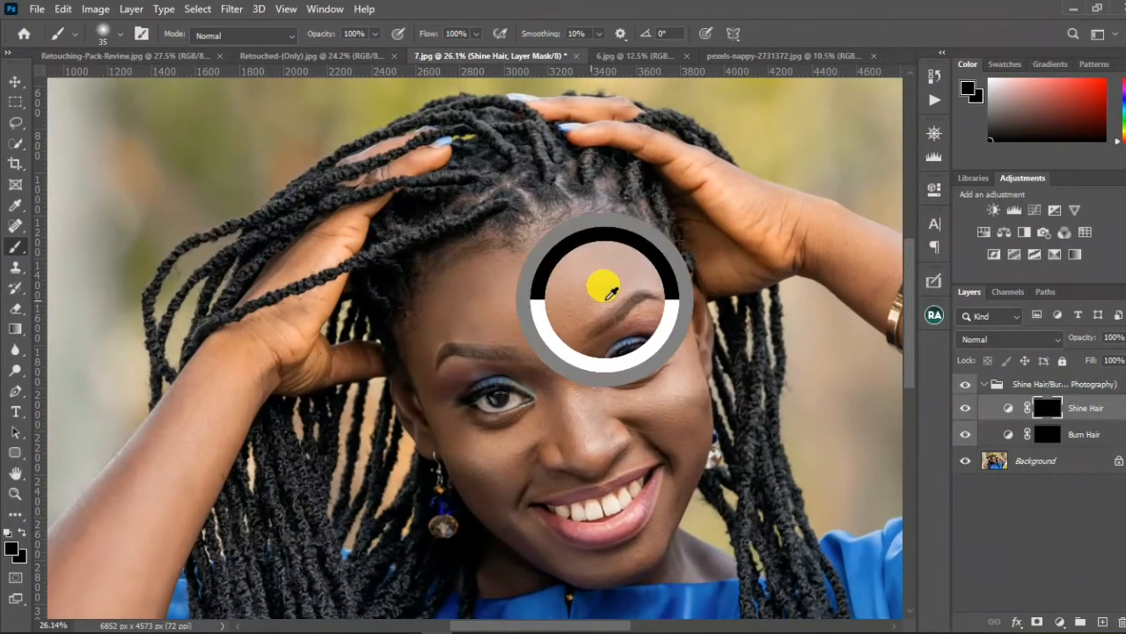
{"action": "left_click", "coordinate": [21, 532]}
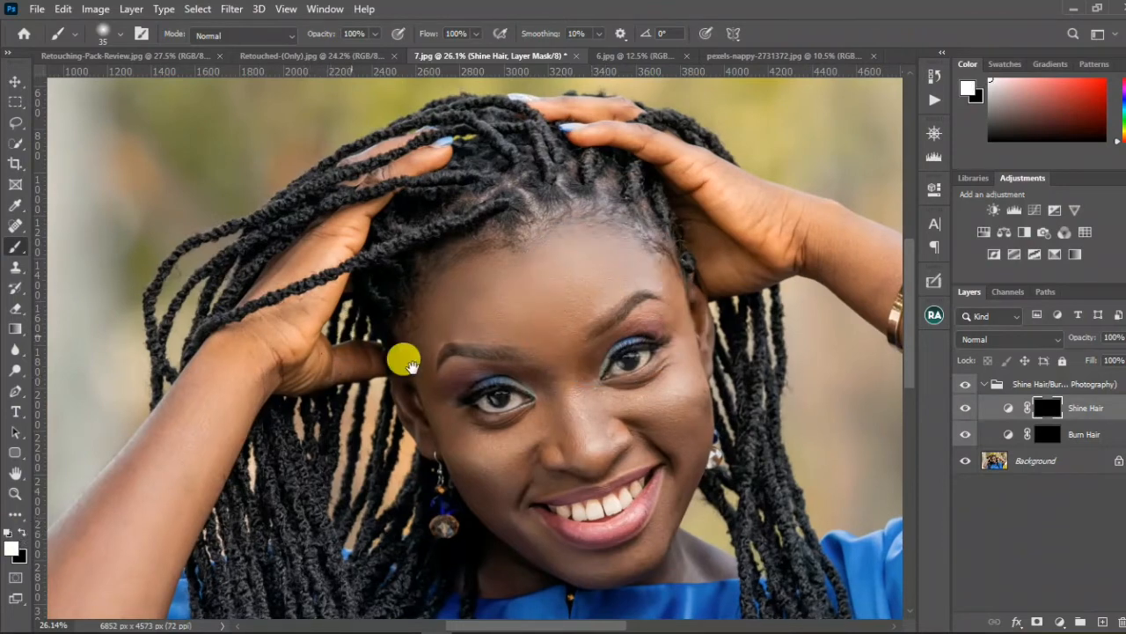
{"action": "left_click_drag", "start_coordinate": [402, 357], "coordinate": [516, 356]}
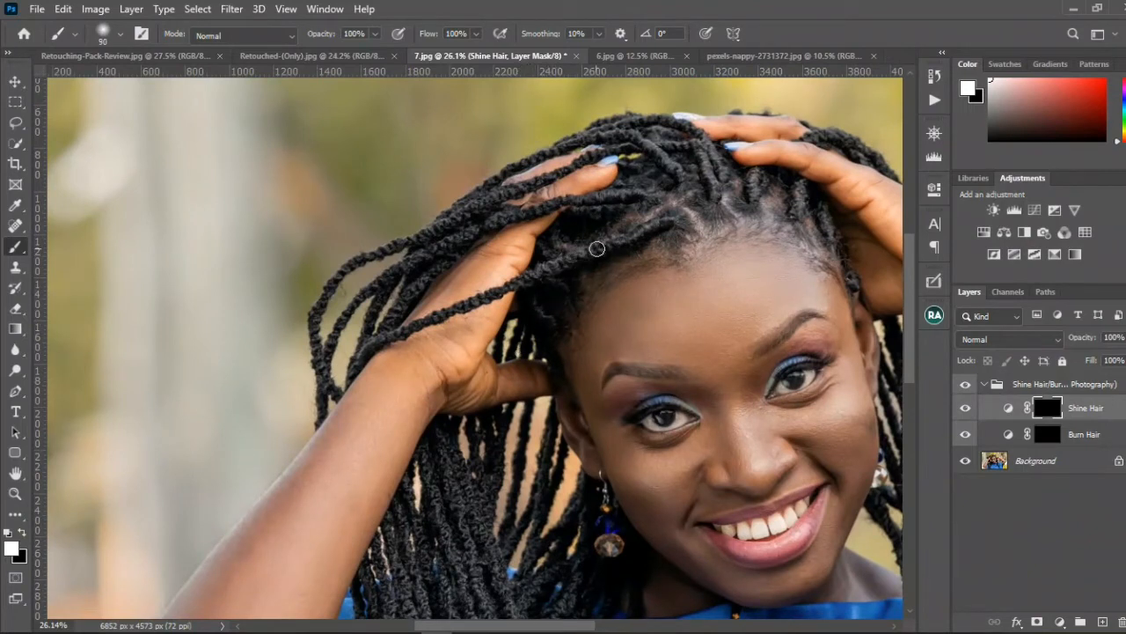
{"action": "key", "text": "bracketright"}
{"action": "key", "text": "bracketright"}
{"action": "key", "text": "bracketright"}
{"action": "key", "text": "bracketright"}
{"action": "key", "text": "bracketright"}
{"action": "key", "text": "bracketright"}
{"action": "key", "text": "bracketright"}
{"action": "key", "text": "bracketright"}
{"action": "mouse_move", "coordinate": [635, 218]}
{"action": "left_mouse_down"}
{"action": "mouse_move", "coordinate": [599, 251]}
{"action": "mouse_move", "coordinate": [632, 242]}
{"action": "left_mouse_up"}
{"action": "left_click", "coordinate": [461, 31]}
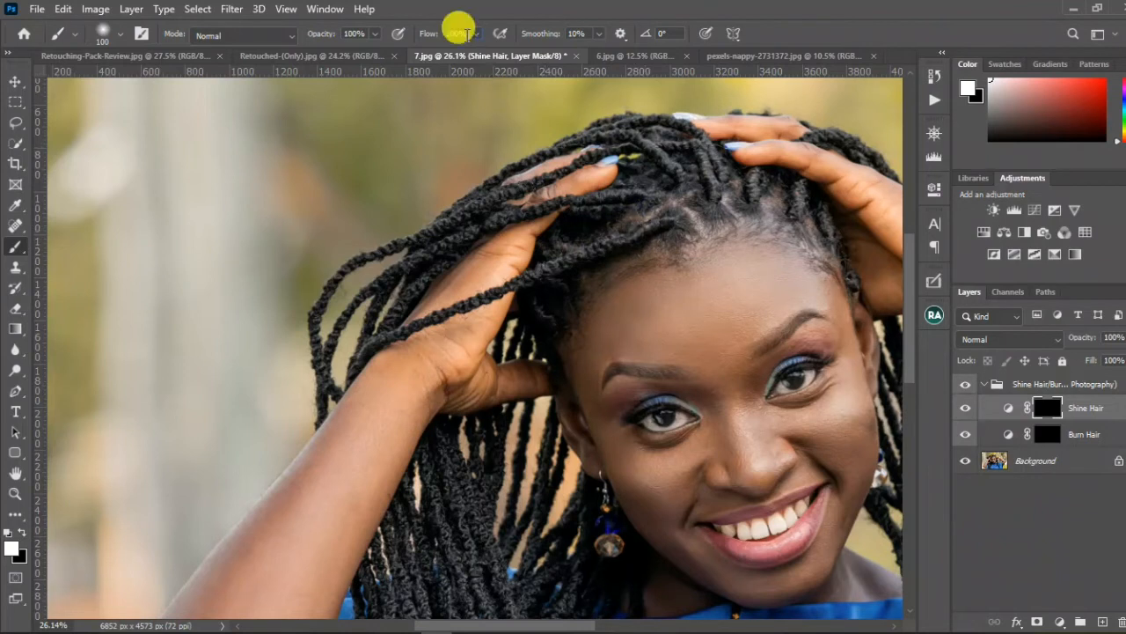
{"action": "type", "text": "5"}
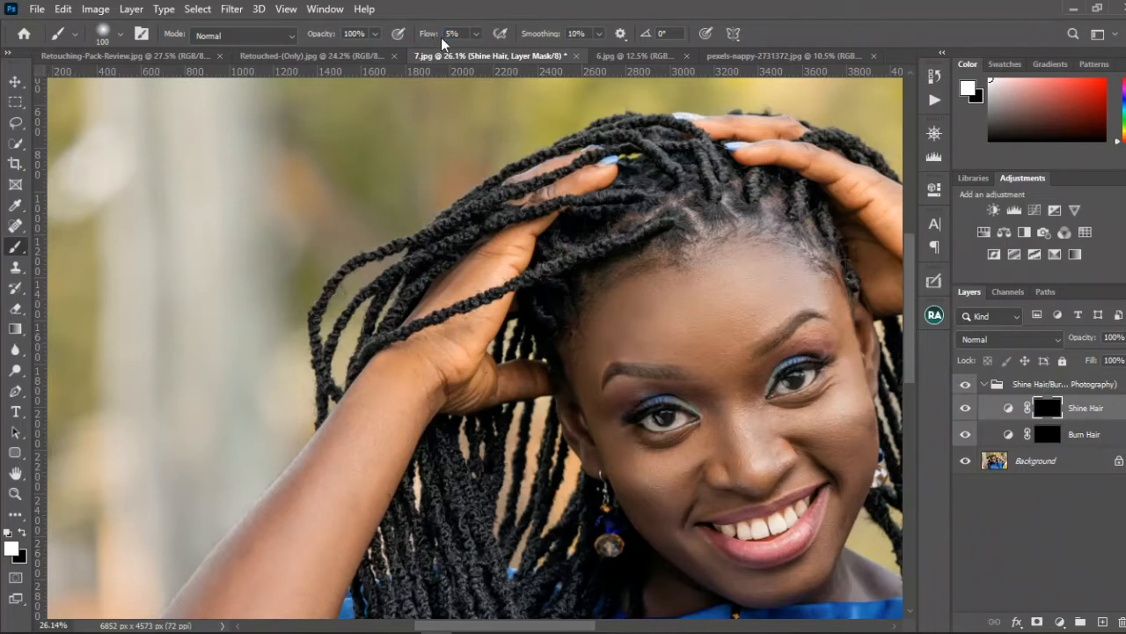
Step: Paint white over the braids above the forehead on the Shine Hair mask to bring out their highlights
{"action": "mouse_move", "coordinate": [647, 228]}
{"action": "left_mouse_down"}
{"action": "mouse_move", "coordinate": [618, 249]}
{"action": "mouse_move", "coordinate": [651, 227]}
{"action": "mouse_move", "coordinate": [511, 280]}
{"action": "mouse_move", "coordinate": [537, 256]}
{"action": "left_mouse_up"}
{"action": "mouse_move", "coordinate": [655, 224]}
{"action": "left_mouse_down"}
{"action": "mouse_move", "coordinate": [493, 267]}
{"action": "mouse_move", "coordinate": [458, 307]}
{"action": "mouse_move", "coordinate": [613, 249]}
{"action": "mouse_move", "coordinate": [575, 255]}
{"action": "left_mouse_up"}
{"action": "mouse_move", "coordinate": [630, 198]}
{"action": "left_mouse_down"}
{"action": "mouse_move", "coordinate": [568, 198]}
{"action": "mouse_move", "coordinate": [588, 194]}
{"action": "left_mouse_up"}
{"action": "mouse_move", "coordinate": [681, 180]}
{"action": "left_mouse_down"}
{"action": "mouse_move", "coordinate": [628, 128]}
{"action": "mouse_move", "coordinate": [647, 146]}
{"action": "left_mouse_up"}
{"action": "mouse_move", "coordinate": [707, 196]}
{"action": "left_mouse_down"}
{"action": "mouse_move", "coordinate": [702, 124]}
{"action": "mouse_move", "coordinate": [722, 193]}
{"action": "mouse_move", "coordinate": [753, 174]}
{"action": "mouse_move", "coordinate": [752, 202]}
{"action": "mouse_move", "coordinate": [806, 187]}
{"action": "mouse_move", "coordinate": [774, 204]}
{"action": "left_mouse_up"}
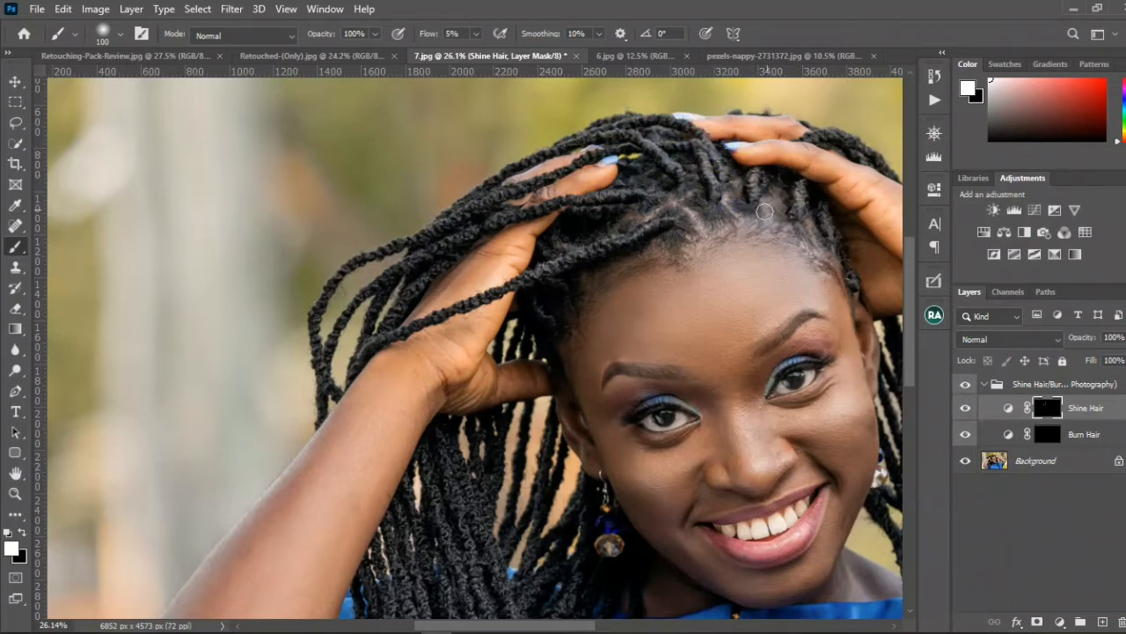
Step: Paint white over the upper braids and hairline on the Burn Hair mask, then reduce the brush to 90 px
{"action": "scroll", "coordinate": [651, 224], "scroll_direction": "down", "scroll_amount": 4}
{"action": "scroll", "coordinate": [431, 300], "scroll_direction": "up", "scroll_amount": 2}
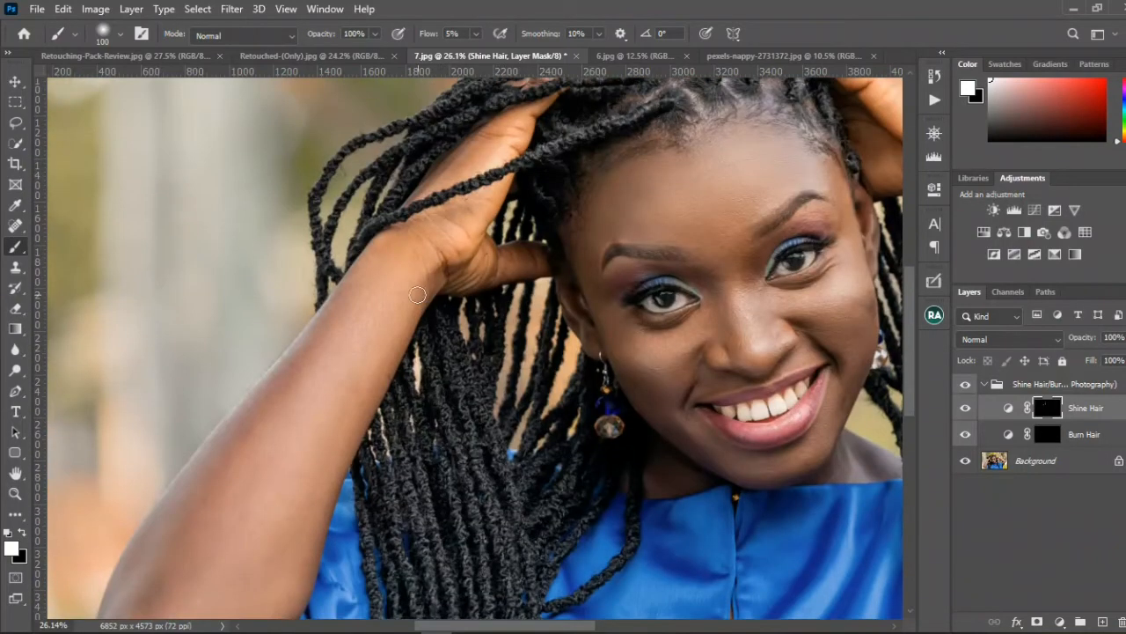
{"action": "scroll", "coordinate": [419, 292], "scroll_direction": "up", "scroll_amount": 1}
{"action": "left_click", "coordinate": [1047, 433]}
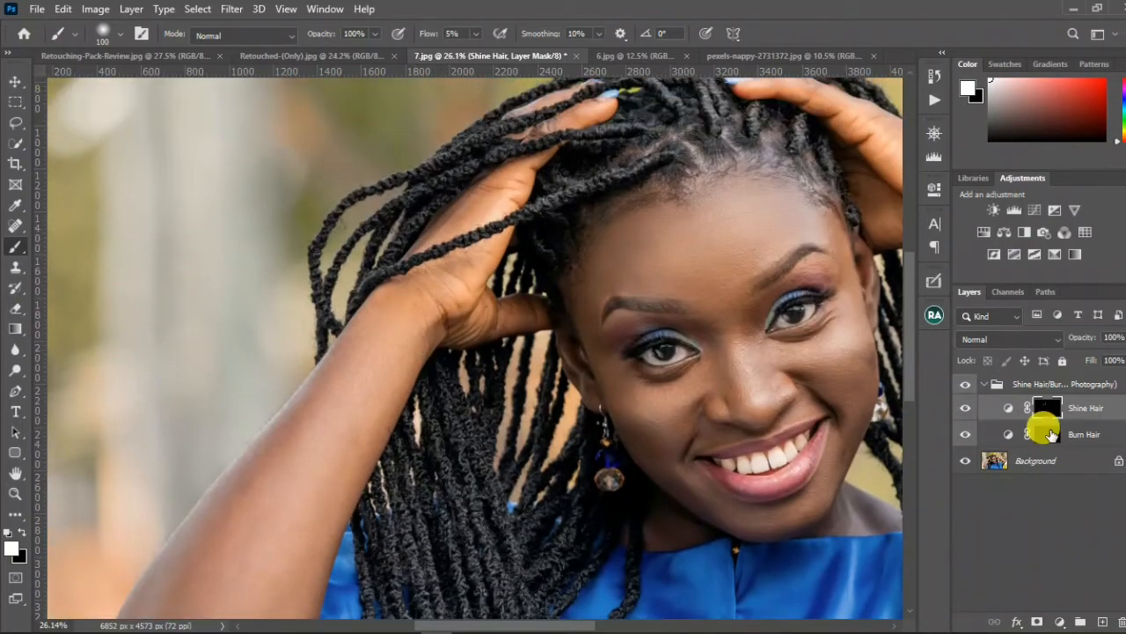
{"action": "scroll", "coordinate": [458, 257], "scroll_direction": "up", "scroll_amount": 2}
{"action": "scroll", "coordinate": [458, 257], "scroll_direction": "up", "scroll_amount": 1}
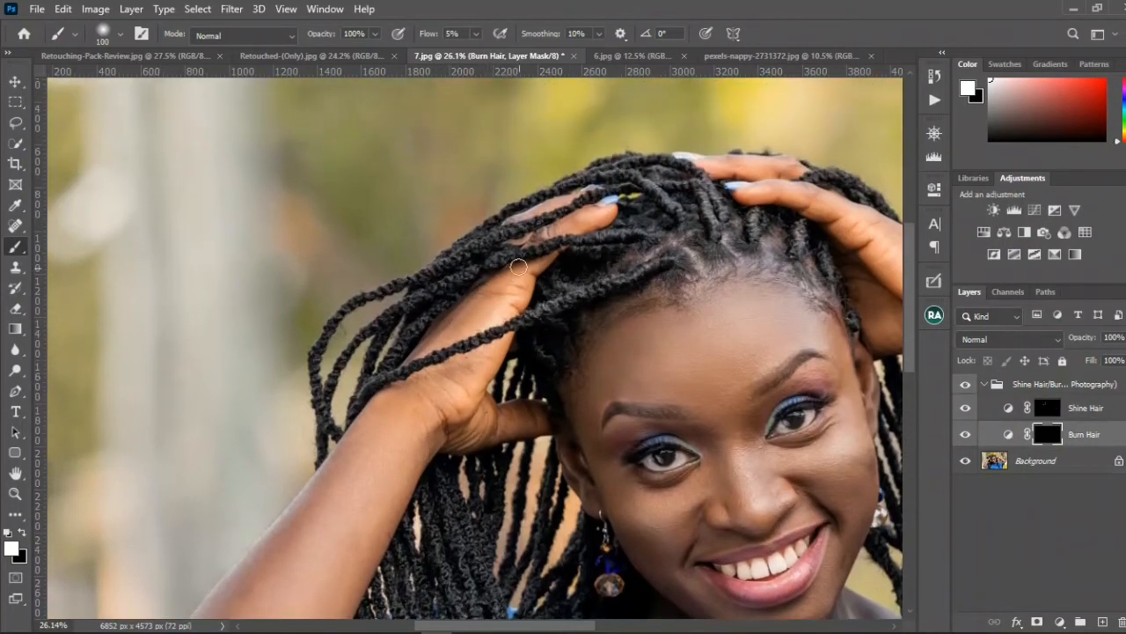
{"action": "mouse_move", "coordinate": [432, 282]}
{"action": "left_mouse_down"}
{"action": "mouse_move", "coordinate": [440, 291]}
{"action": "mouse_move", "coordinate": [418, 299]}
{"action": "mouse_move", "coordinate": [468, 245]}
{"action": "mouse_move", "coordinate": [428, 282]}
{"action": "mouse_move", "coordinate": [435, 277]}
{"action": "left_mouse_up"}
{"action": "mouse_move", "coordinate": [616, 239]}
{"action": "left_mouse_down"}
{"action": "mouse_move", "coordinate": [583, 247]}
{"action": "mouse_move", "coordinate": [616, 239]}
{"action": "left_mouse_up"}
{"action": "mouse_move", "coordinate": [634, 277]}
{"action": "left_mouse_down"}
{"action": "mouse_move", "coordinate": [604, 306]}
{"action": "mouse_move", "coordinate": [616, 280]}
{"action": "left_mouse_up"}
{"action": "key", "text": "bracketright"}
{"action": "key", "text": "bracketright"}
{"action": "mouse_move", "coordinate": [681, 250]}
{"action": "left_mouse_down"}
{"action": "mouse_move", "coordinate": [685, 276]}
{"action": "mouse_move", "coordinate": [688, 265]}
{"action": "mouse_move", "coordinate": [679, 278]}
{"action": "mouse_move", "coordinate": [696, 259]}
{"action": "mouse_move", "coordinate": [727, 255]}
{"action": "mouse_move", "coordinate": [800, 273]}
{"action": "mouse_move", "coordinate": [809, 287]}
{"action": "mouse_move", "coordinate": [734, 269]}
{"action": "mouse_move", "coordinate": [583, 331]}
{"action": "mouse_move", "coordinate": [724, 236]}
{"action": "mouse_move", "coordinate": [673, 241]}
{"action": "left_mouse_up"}
{"action": "key", "text": "bracketleft"}
{"action": "key", "text": "bracketleft"}
{"action": "key", "text": "bracketleft"}
{"action": "key", "text": "bracketleft"}
Step: Compare the hair with the Shine Hair/Burn Hair group hidden and shown, also close up at the hairline
{"action": "left_click", "coordinate": [966, 384]}
{"action": "left_click", "coordinate": [968, 385]}
{"action": "left_click", "coordinate": [968, 386]}
{"action": "left_click", "coordinate": [968, 386]}
{"action": "left_click", "coordinate": [968, 385]}
{"action": "left_click", "coordinate": [968, 385]}
{"action": "left_click", "coordinate": [968, 386]}
{"action": "scroll", "coordinate": [731, 210], "scroll_direction": "up", "scroll_amount": 4}
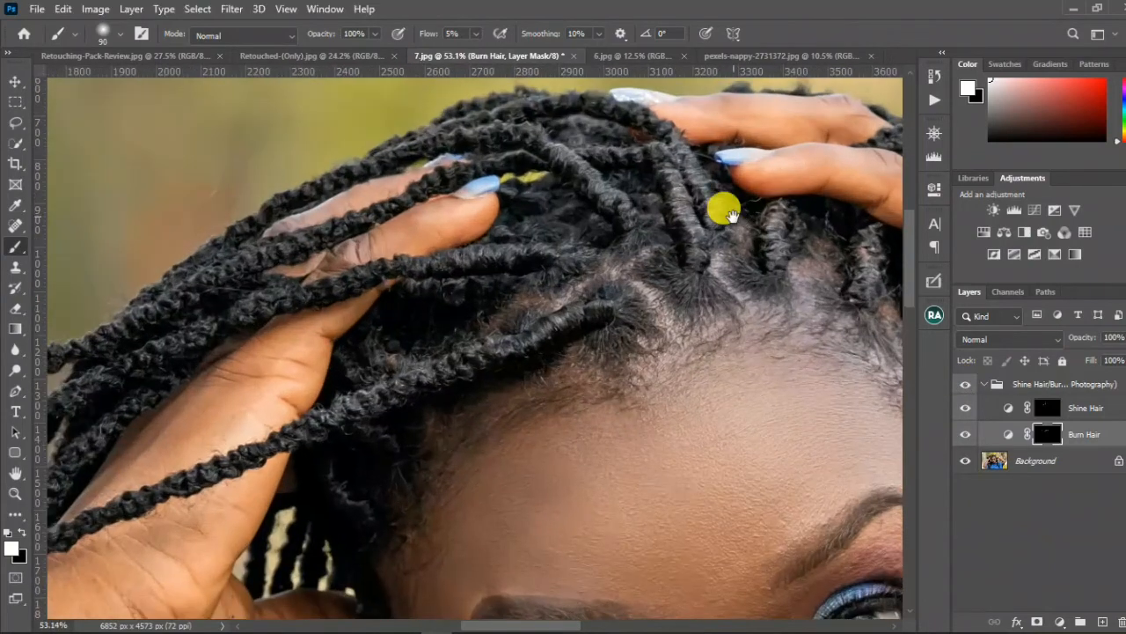
{"action": "mouse_move", "coordinate": [730, 216]}
{"action": "left_mouse_down"}
{"action": "mouse_move", "coordinate": [685, 236]}
{"action": "mouse_move", "coordinate": [693, 247]}
{"action": "left_mouse_up"}
{"action": "left_click", "coordinate": [962, 382]}
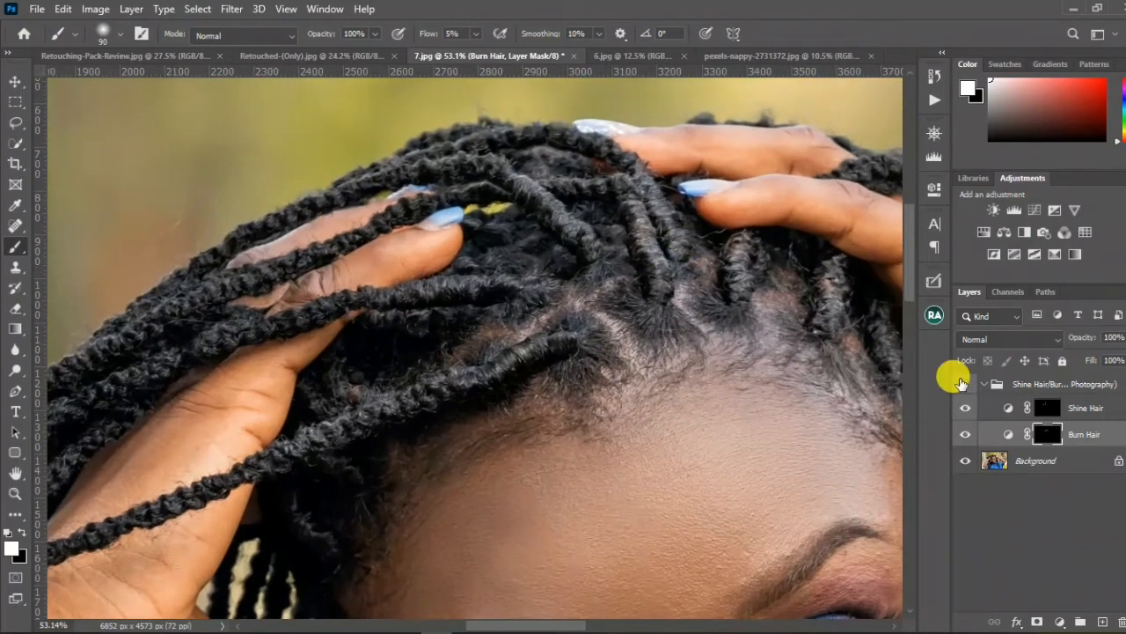
{"action": "left_click", "coordinate": [963, 381]}
{"action": "scroll", "coordinate": [679, 403], "scroll_direction": "down", "scroll_amount": 5}
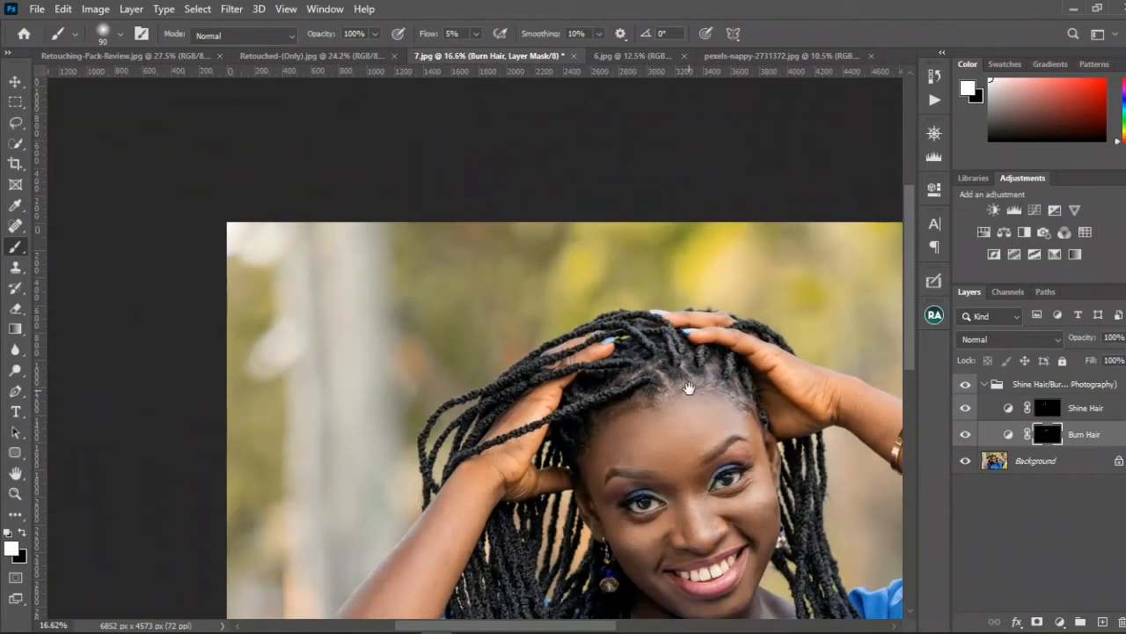
{"action": "left_click_drag", "start_coordinate": [689, 388], "coordinate": [621, 299]}
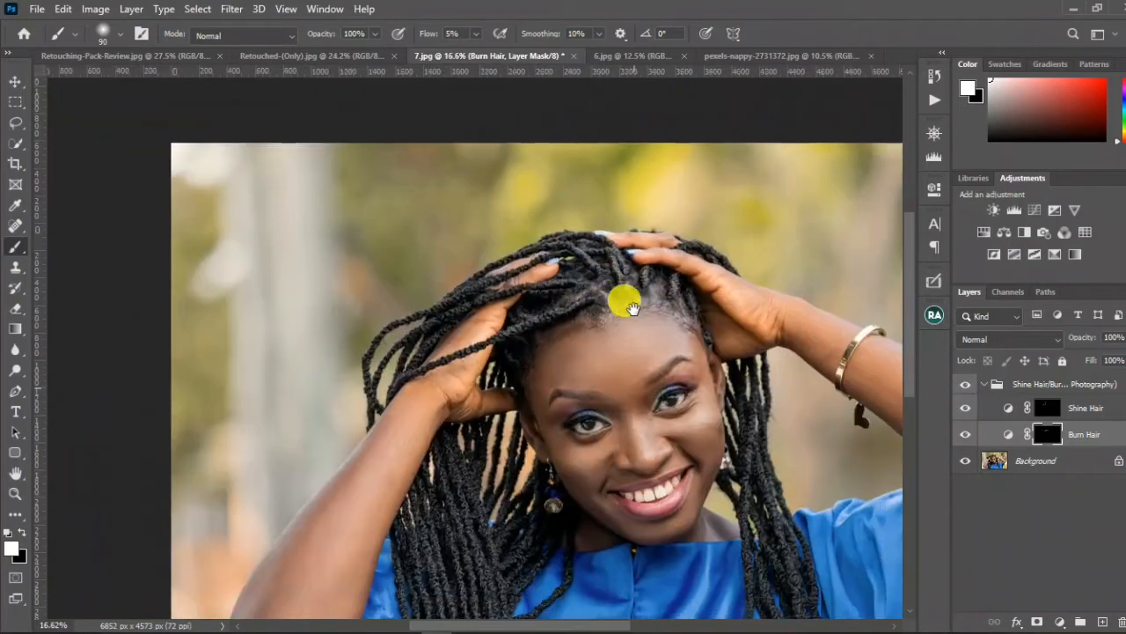
Step: Delete the Shine Hair/Burn Hair group from 7.jpg and bring up the list of retouching actions
{"action": "left_click_drag", "start_coordinate": [1051, 385], "coordinate": [1116, 621]}
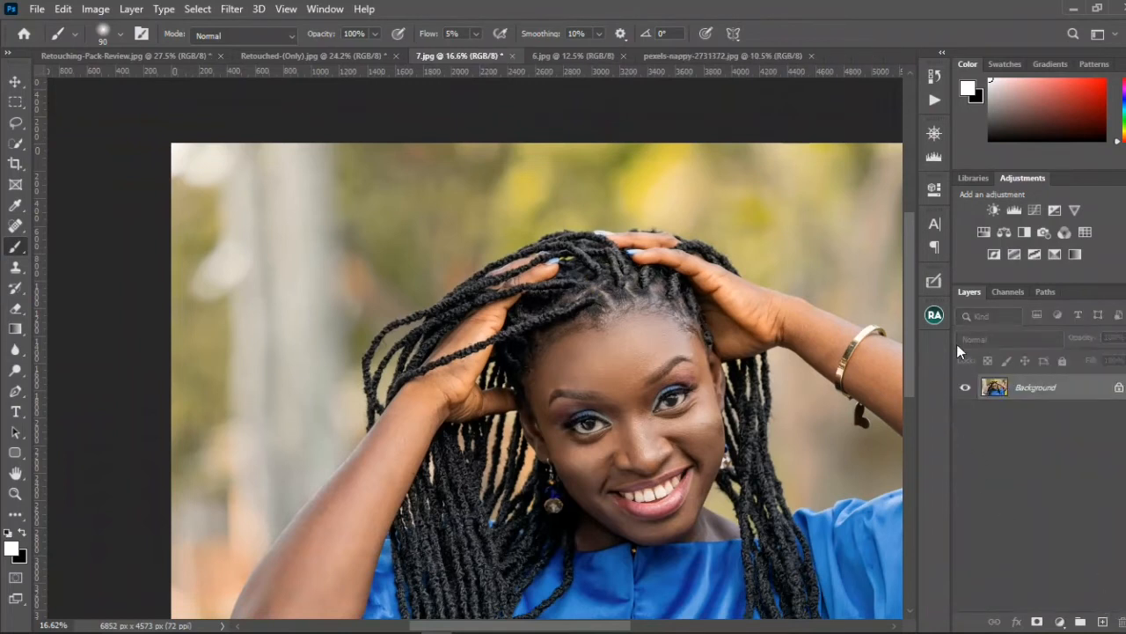
{"action": "left_click", "coordinate": [934, 102]}
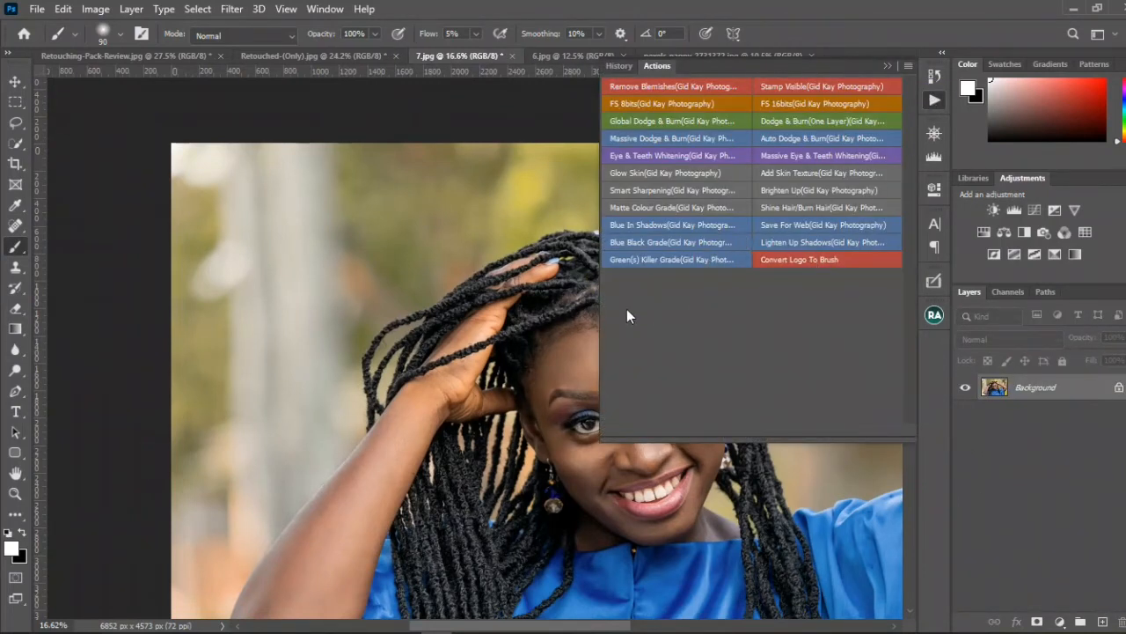
{"action": "left_click_drag", "start_coordinate": [410, 334], "coordinate": [330, 211]}
Step: Run the Blue In Shadows action on 7.jpg and show the whole photo in the Navigator preview
{"action": "left_click", "coordinate": [678, 226]}
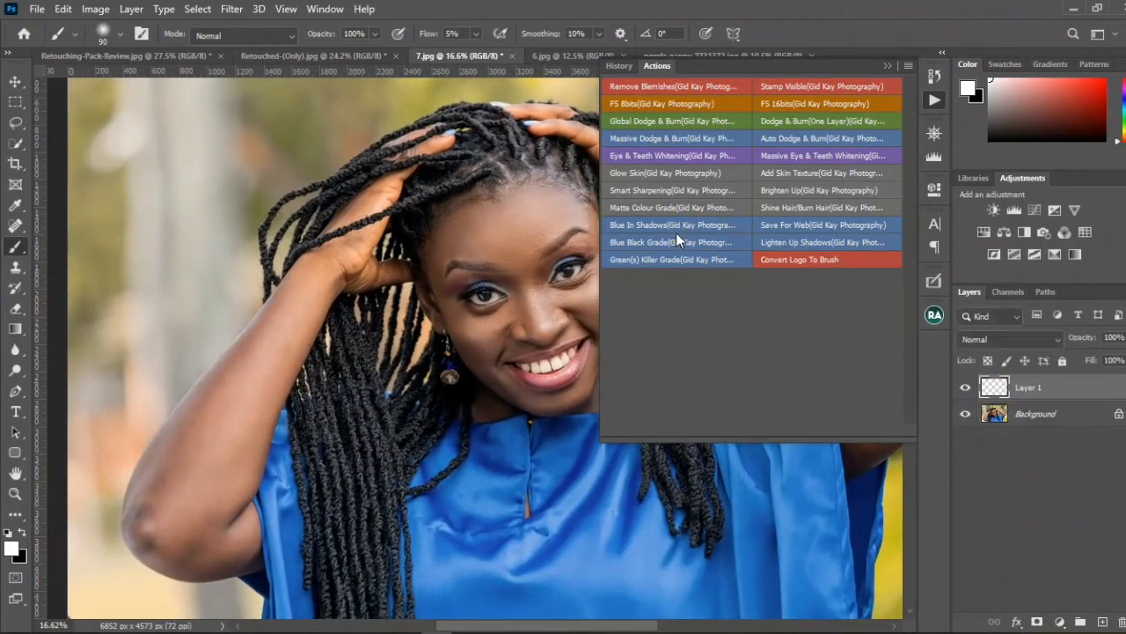
{"action": "left_click", "coordinate": [682, 260]}
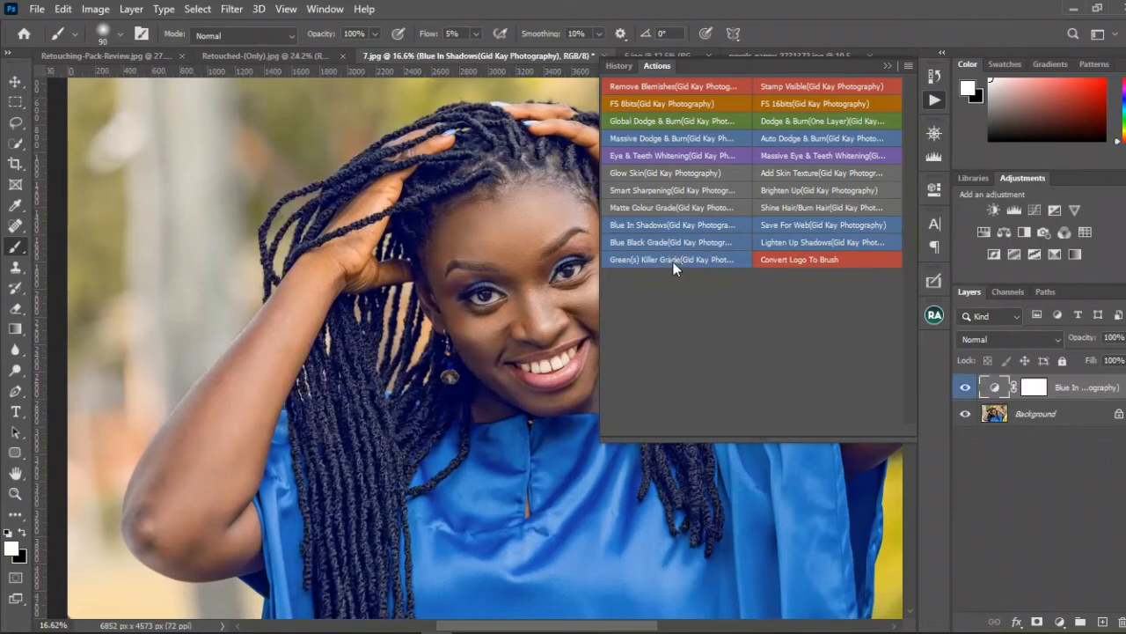
{"action": "left_click", "coordinate": [887, 65]}
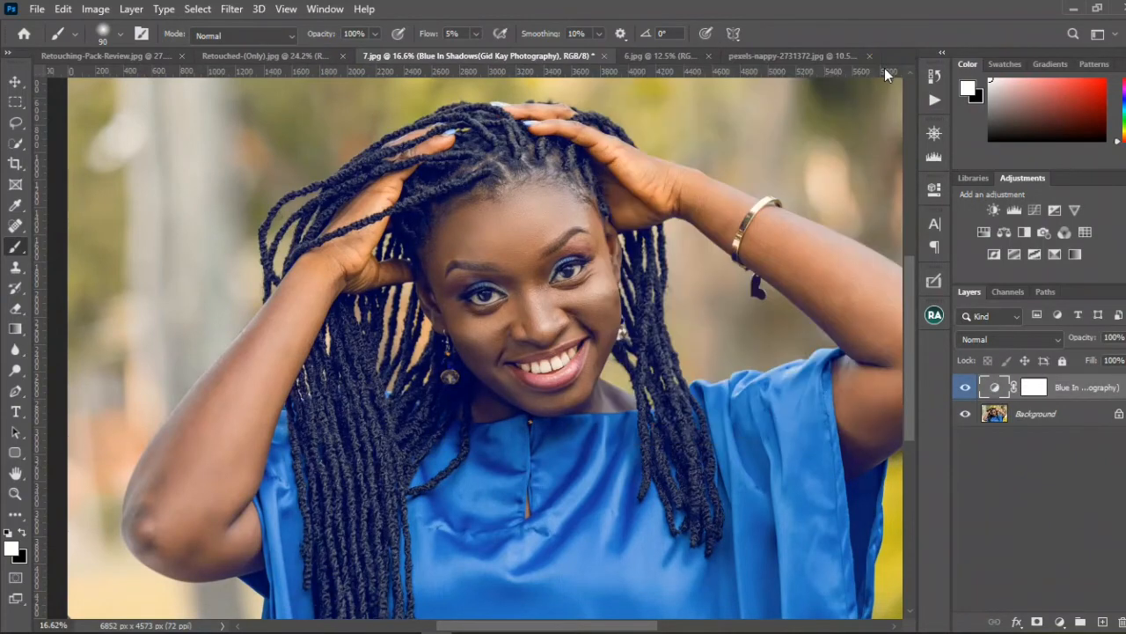
{"action": "scroll", "coordinate": [561, 278], "scroll_direction": "down", "scroll_amount": 2}
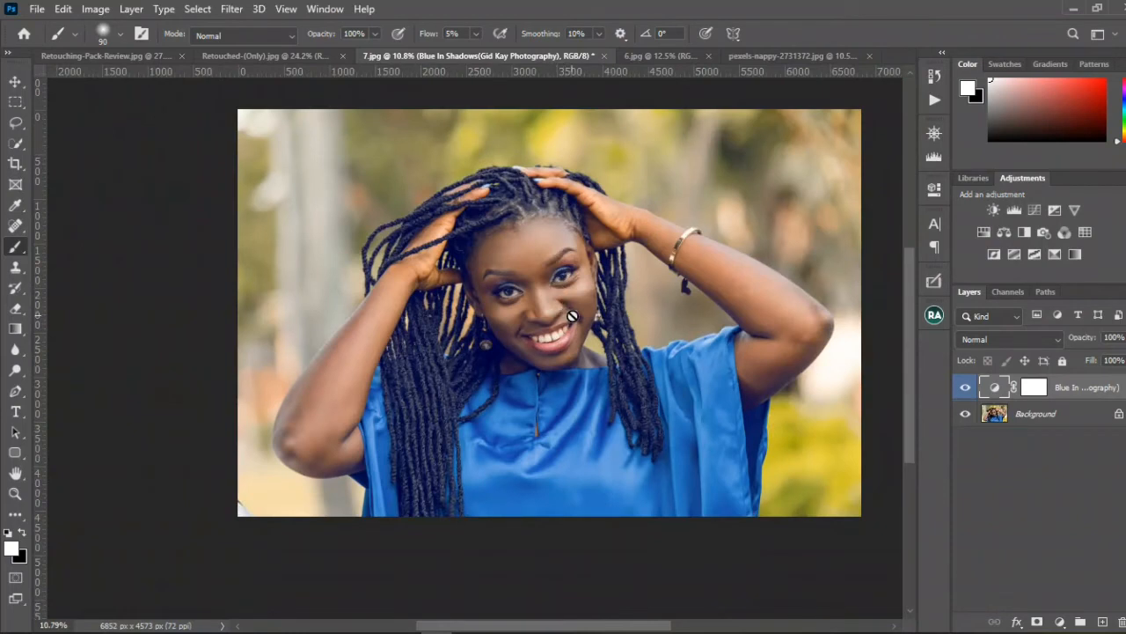
{"action": "key", "text": "v"}
{"action": "left_click", "coordinate": [934, 134]}
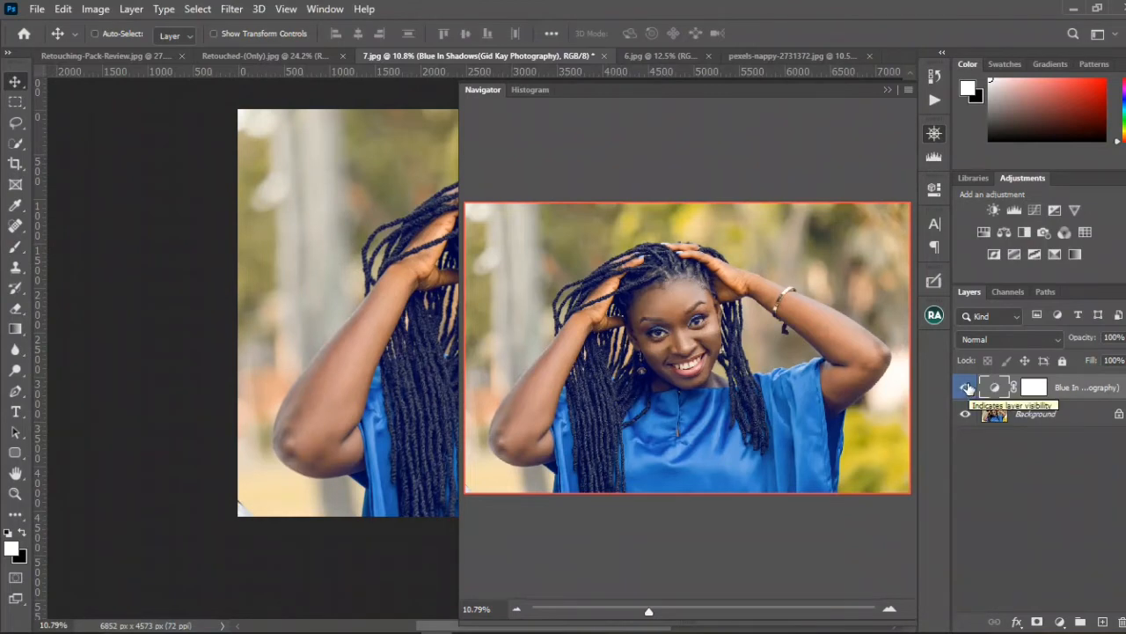
Step: Lower the opacity of the Blue In Shadows layer and compare the photo with that layer hidden and shown
{"action": "left_click", "coordinate": [966, 387]}
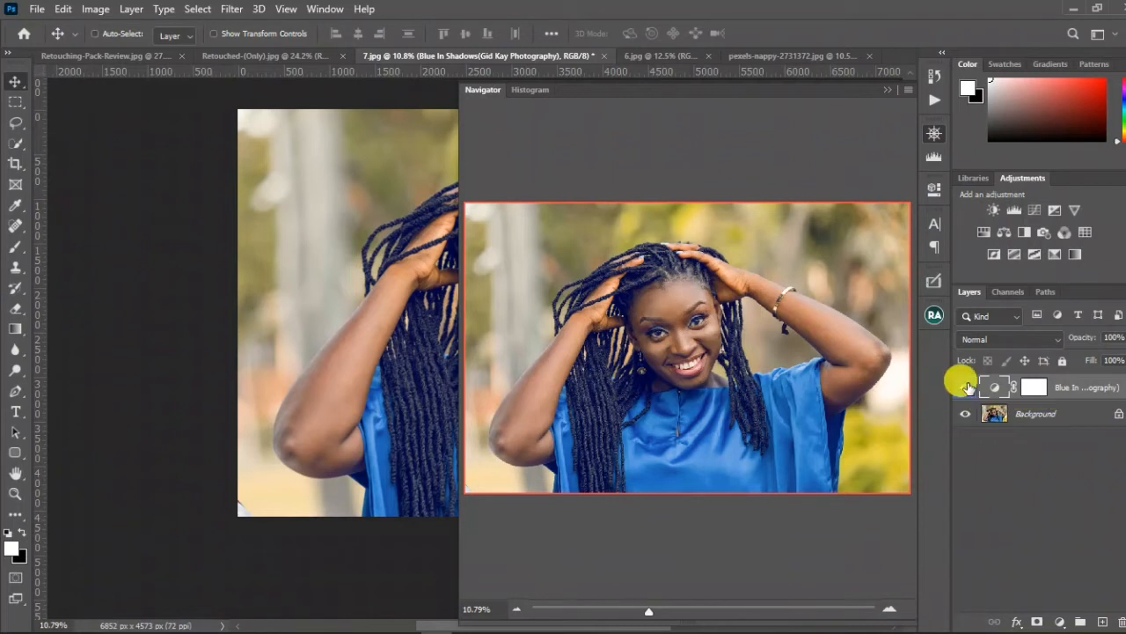
{"action": "left_click", "coordinate": [966, 388]}
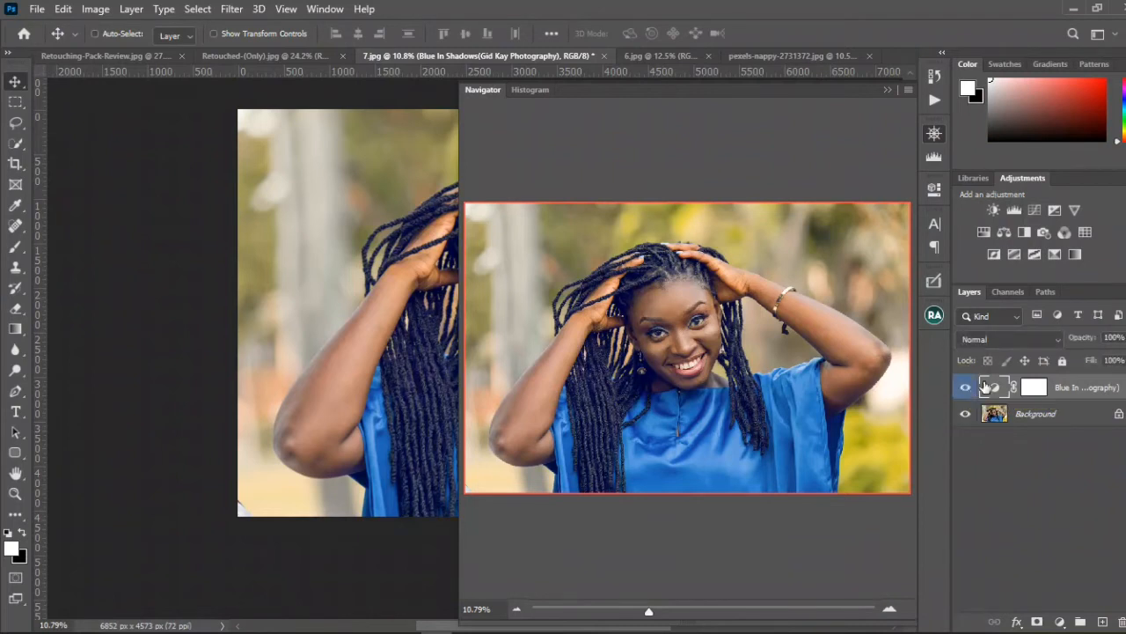
{"action": "left_click_drag", "start_coordinate": [1081, 340], "coordinate": [1055, 350]}
{"action": "left_click", "coordinate": [966, 388]}
{"action": "left_click", "coordinate": [966, 388]}
Step: Delete the Blue In Shadows layer from 7.jpg and reopen the list of retouching actions
{"action": "left_click_drag", "start_coordinate": [1060, 380], "coordinate": [1115, 622]}
{"action": "left_click", "coordinate": [889, 89]}
{"action": "left_click", "coordinate": [935, 96]}
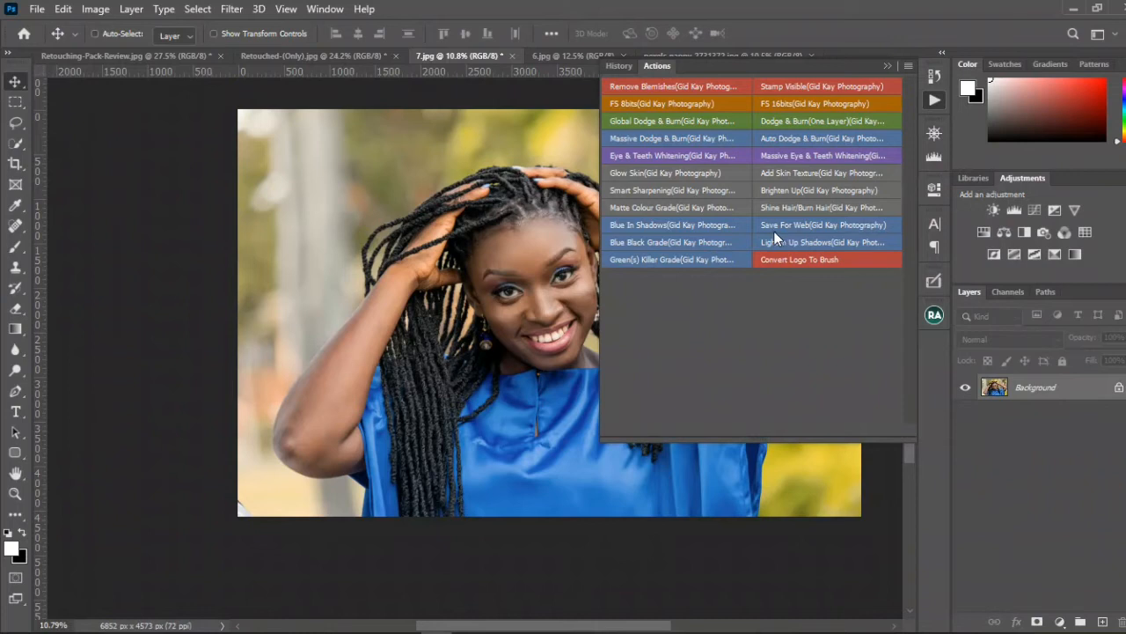
Step: Look up the Save for Web (Legacy) command among the file export options for 7.jpg without running it
{"action": "left_click", "coordinate": [34, 10]}
{"action": "mouse_move", "coordinate": [108, 252]}
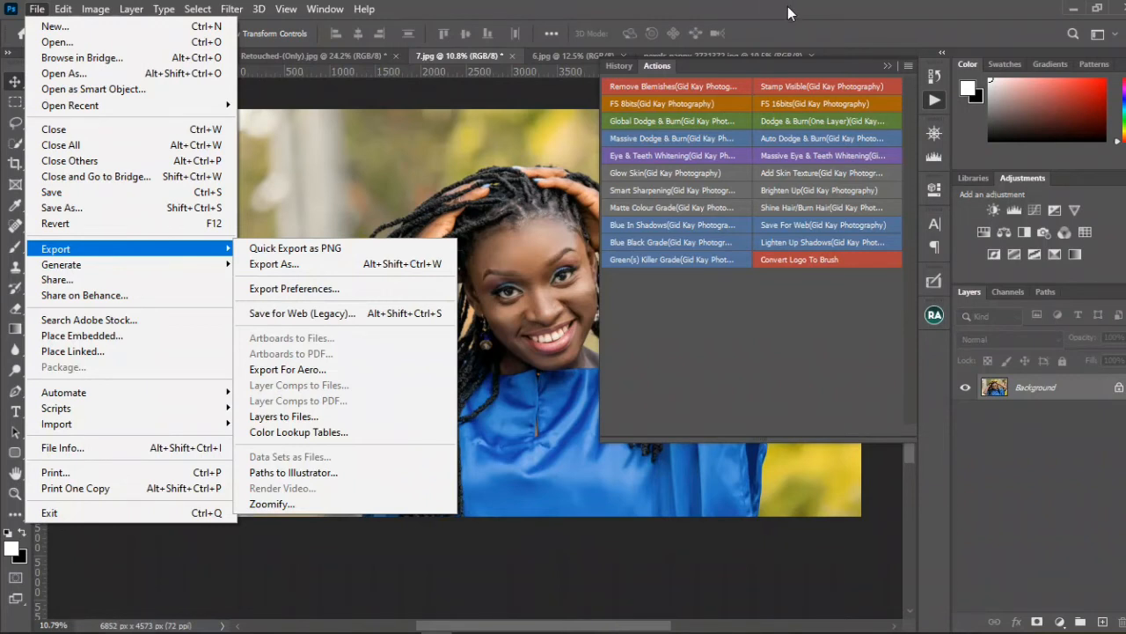
{"action": "key", "text": "Escape"}
{"action": "key", "text": "Escape"}
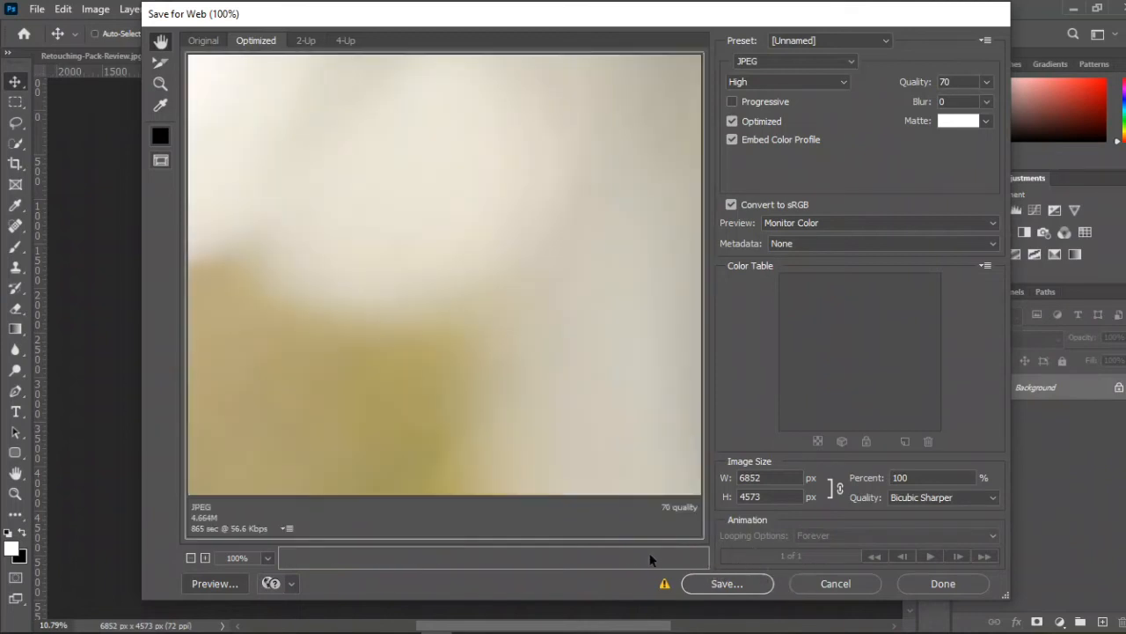
Step: Preview 7.jpg through the Save For Web action, zooming out to the whole photo, and cancel the export dialogs without saving
{"action": "left_click", "coordinate": [190, 558]}
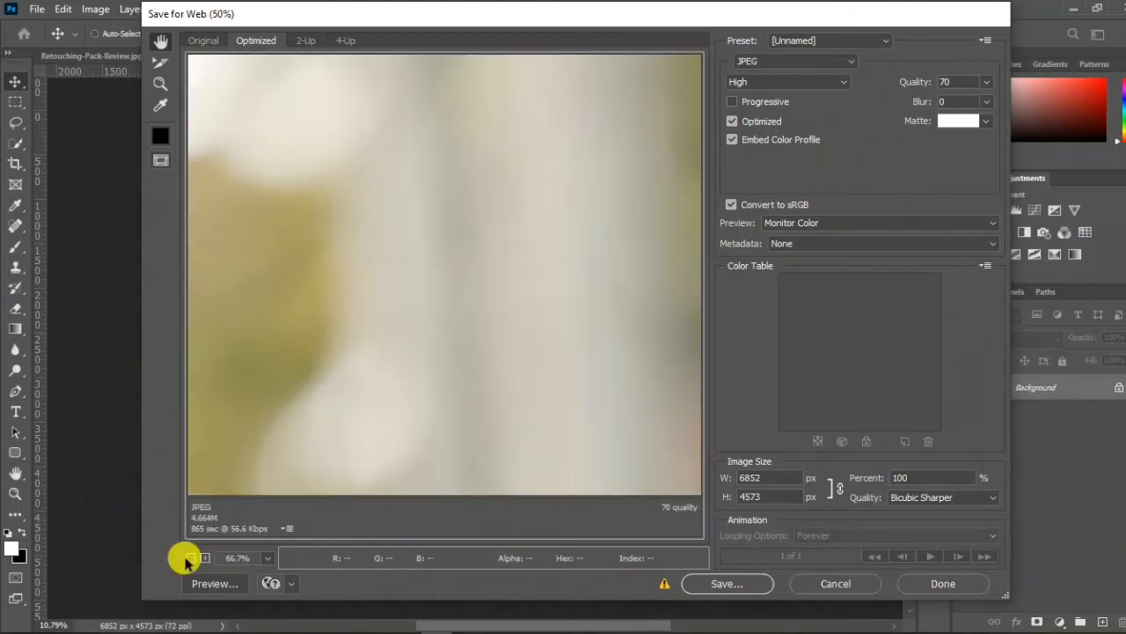
{"action": "left_click", "coordinate": [190, 558]}
{"action": "left_click", "coordinate": [190, 558]}
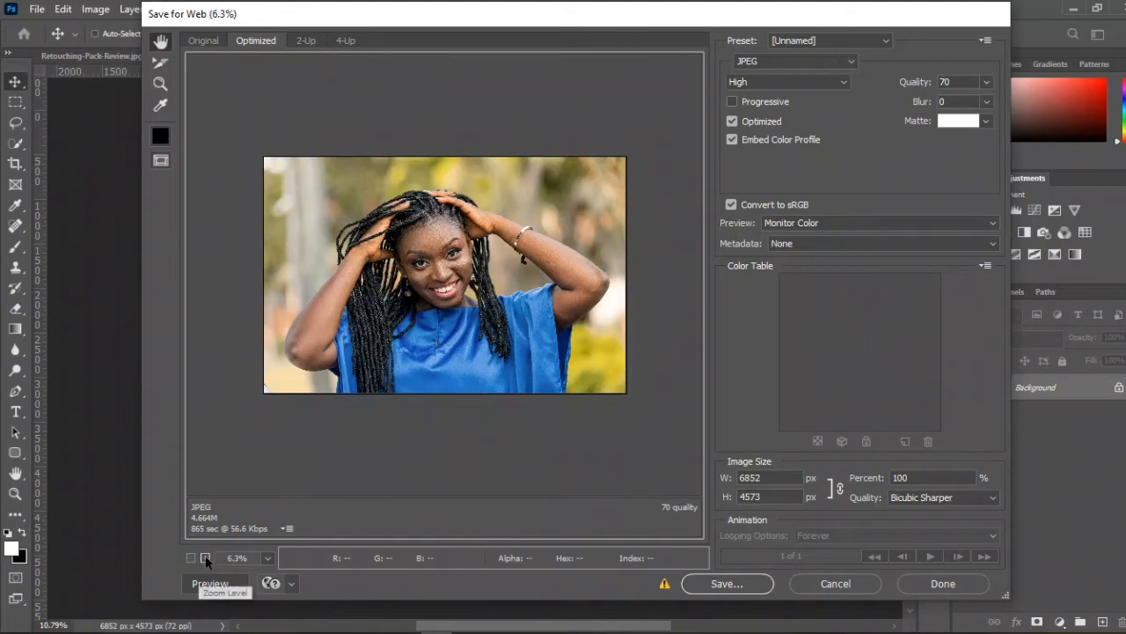
{"action": "left_click", "coordinate": [205, 557]}
{"action": "left_click", "coordinate": [205, 557]}
{"action": "left_click", "coordinate": [867, 583]}
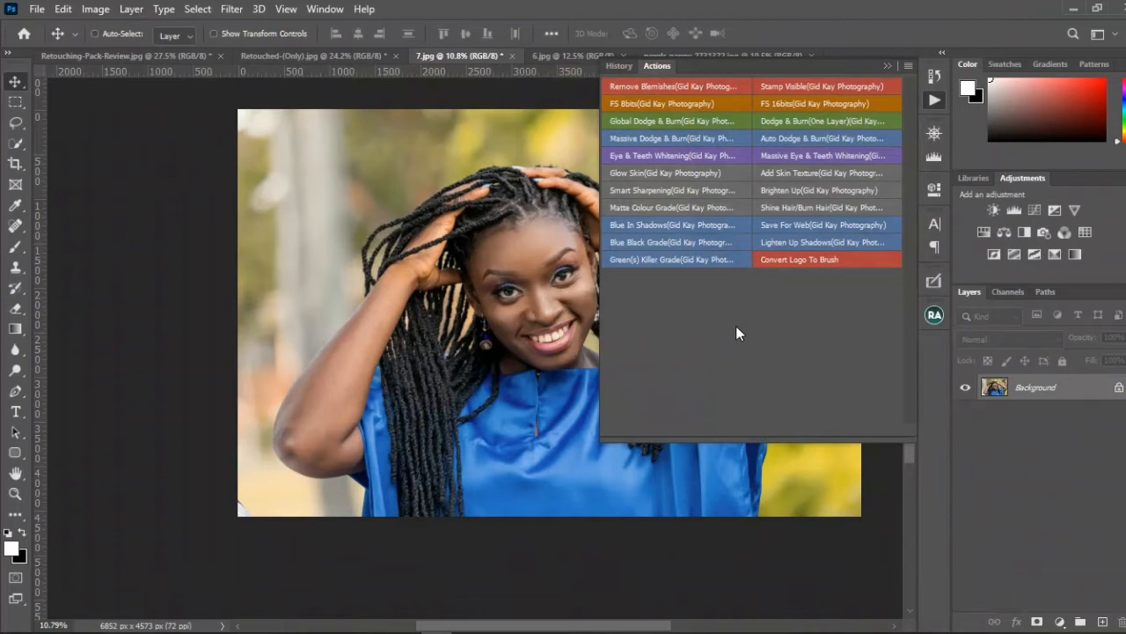
{"action": "left_click", "coordinate": [814, 227]}
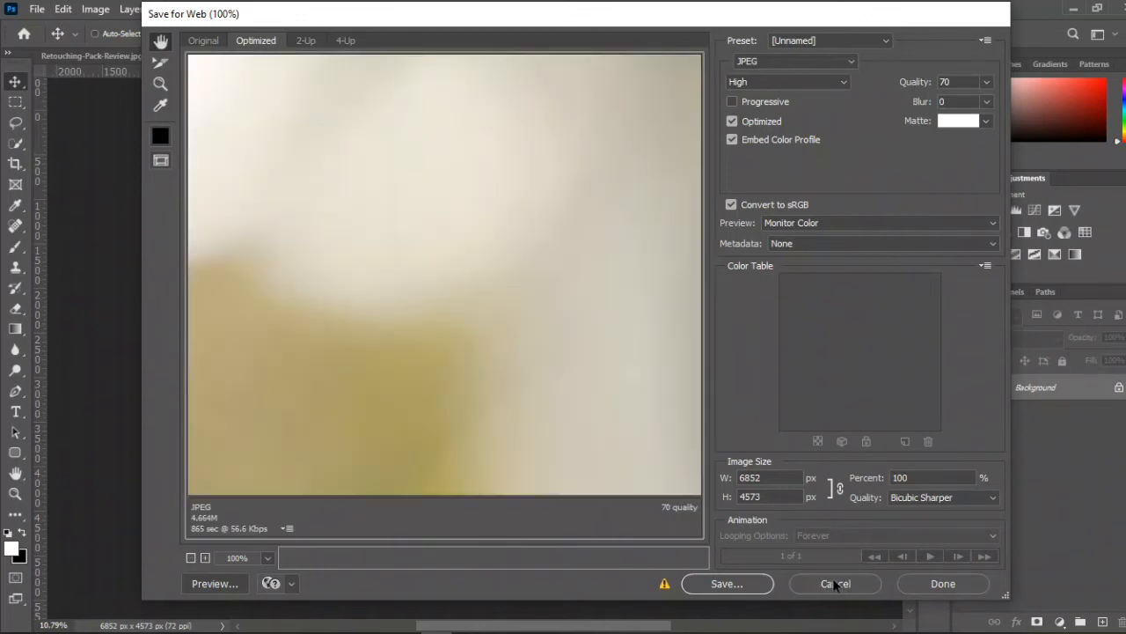
{"action": "left_click", "coordinate": [836, 583]}
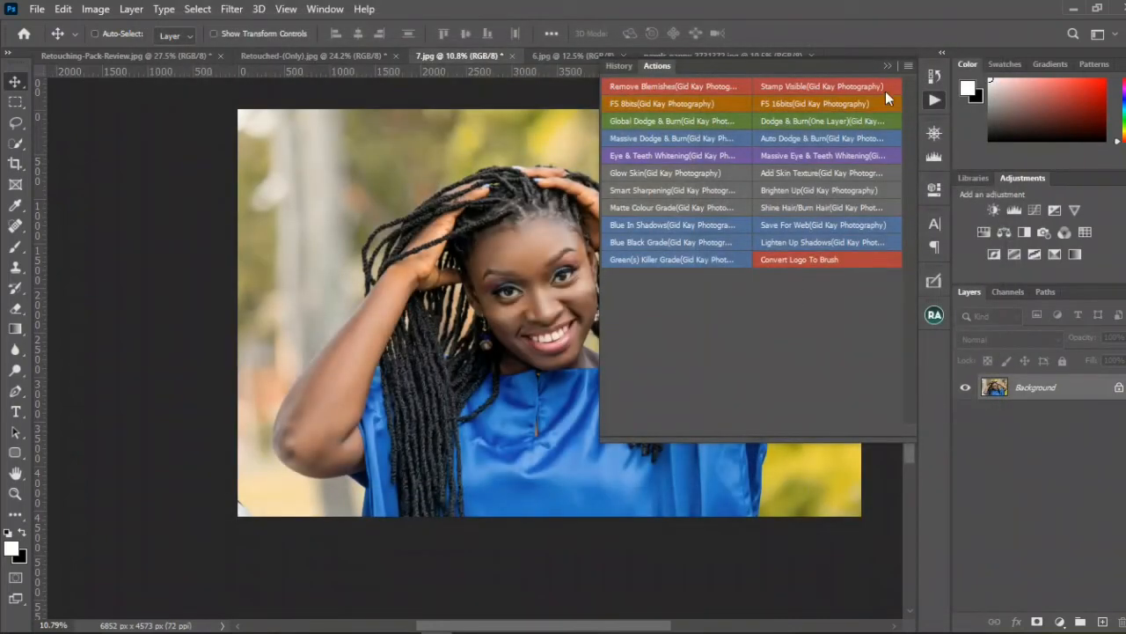
Step: Leave Button Mode, turn off the dialog prompts of the Save For Web action, and return the actions to Button Mode
{"action": "left_click", "coordinate": [906, 67]}
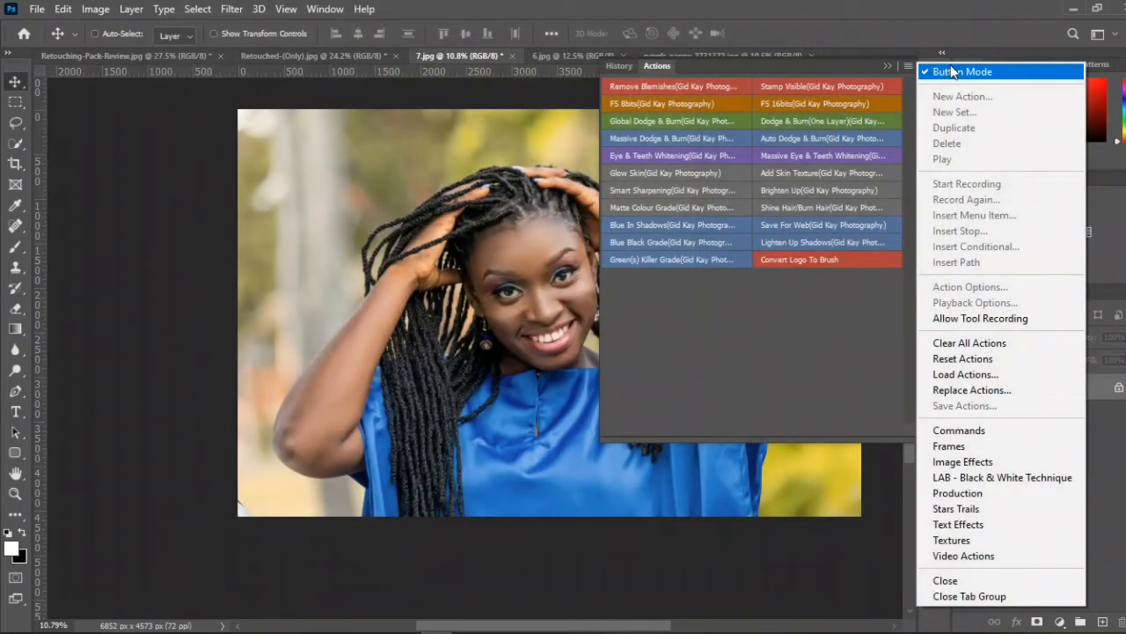
{"action": "left_click", "coordinate": [951, 71]}
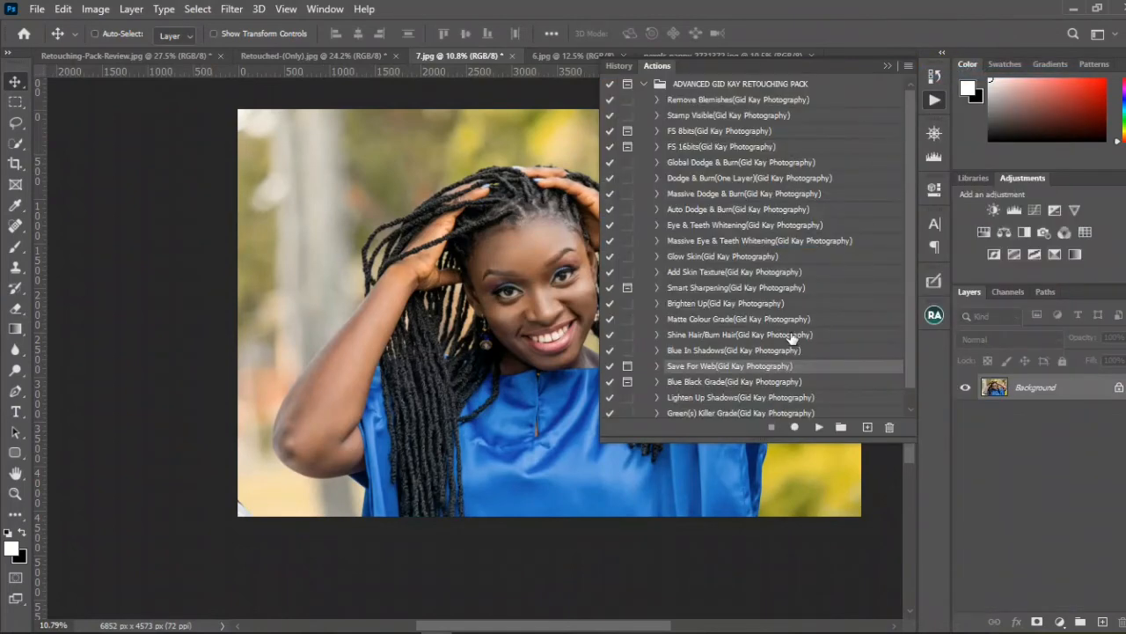
{"action": "scroll", "coordinate": [729, 354], "scroll_direction": "down", "scroll_amount": 1}
{"action": "left_click", "coordinate": [657, 347]}
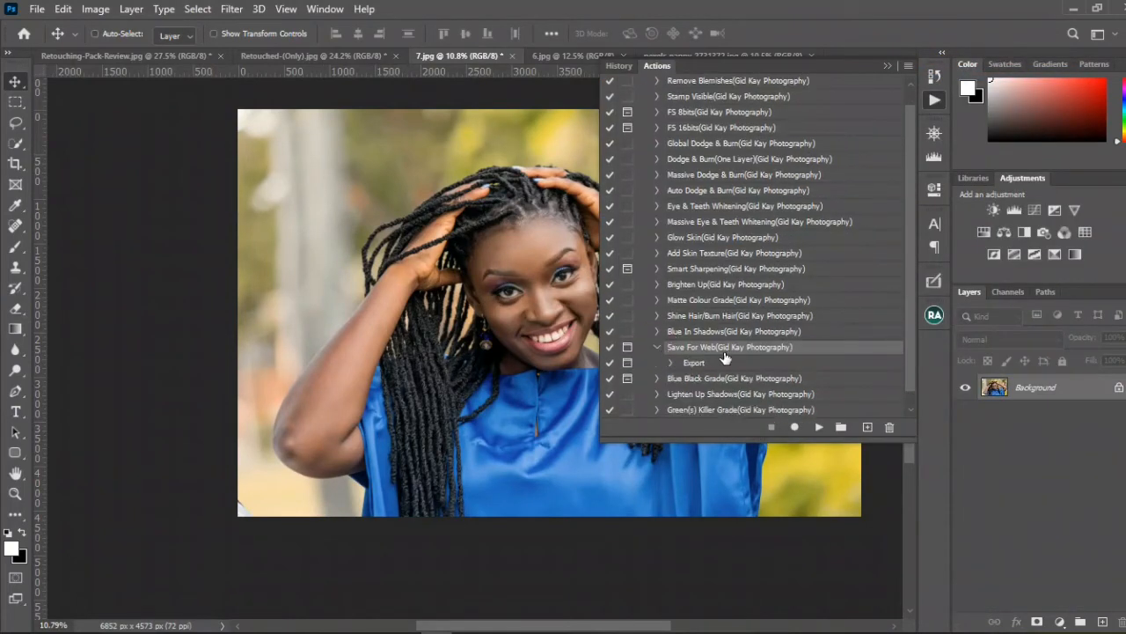
{"action": "left_click", "coordinate": [625, 349]}
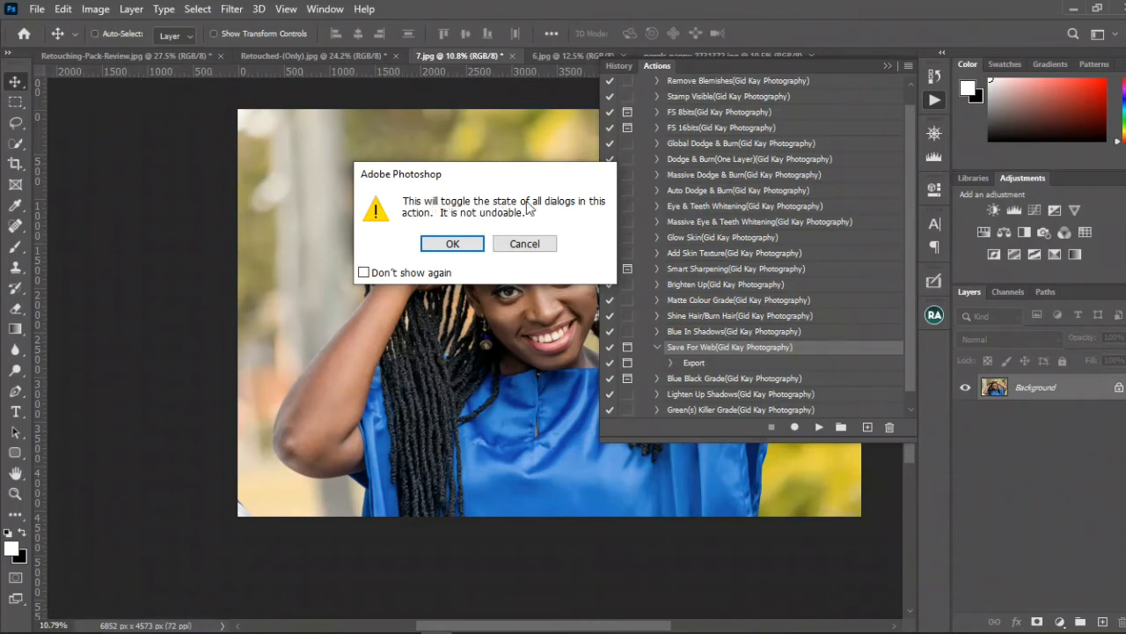
{"action": "left_click", "coordinate": [465, 246]}
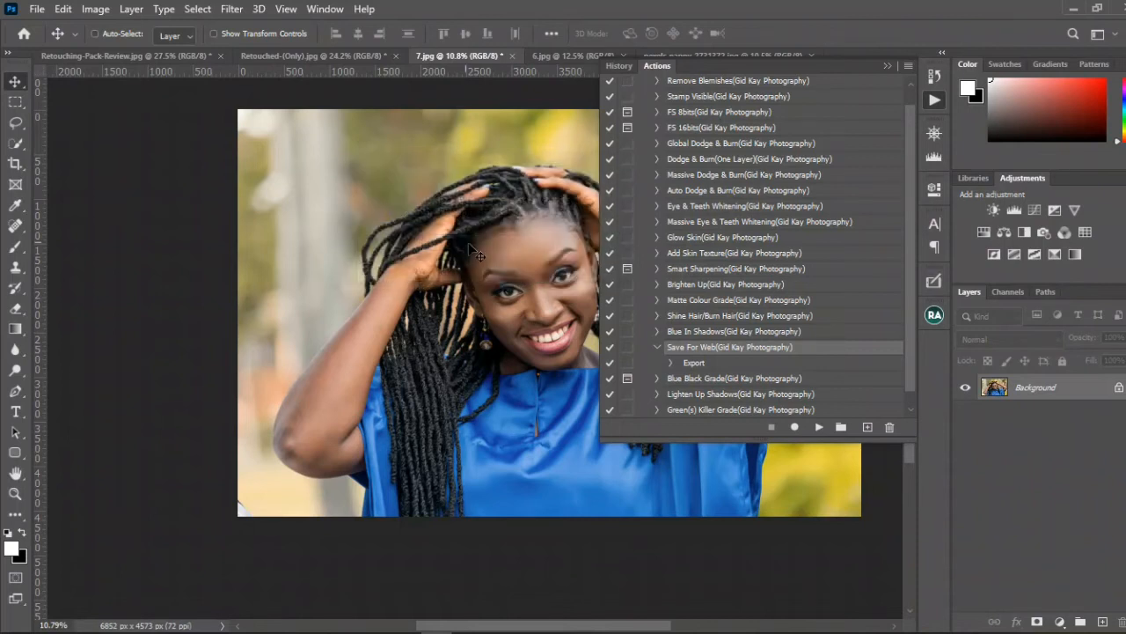
{"action": "left_click", "coordinate": [908, 66]}
{"action": "left_click", "coordinate": [933, 73]}
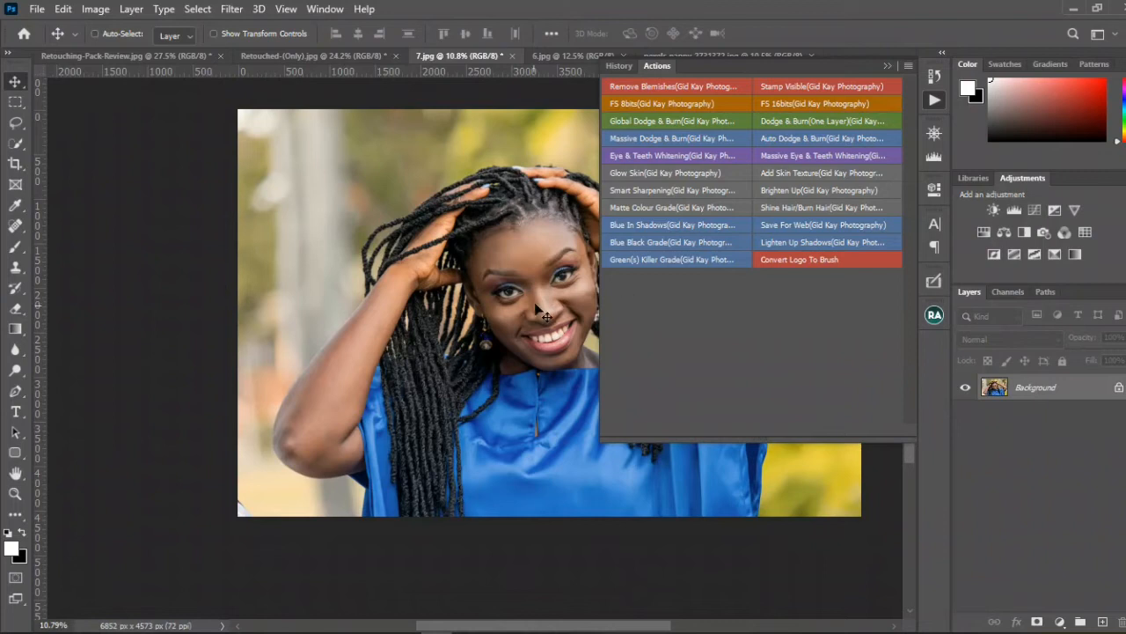
Step: Run the Blue Black Grade action on 7.jpg and show the whole photo in the Navigator preview
{"action": "left_click", "coordinate": [699, 242]}
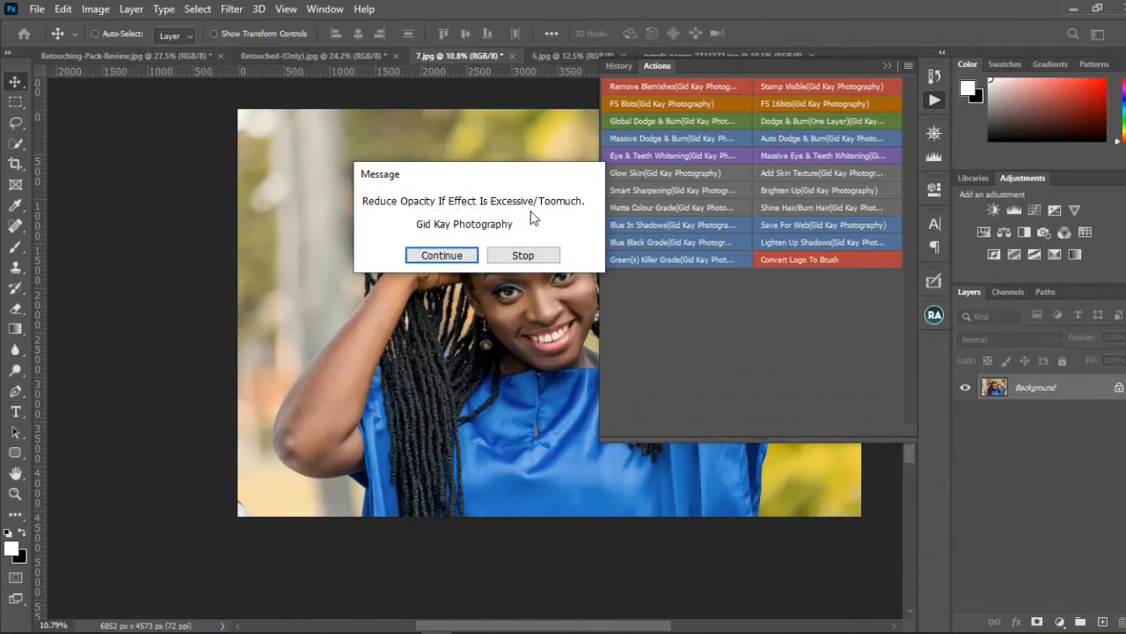
{"action": "left_click", "coordinate": [457, 255]}
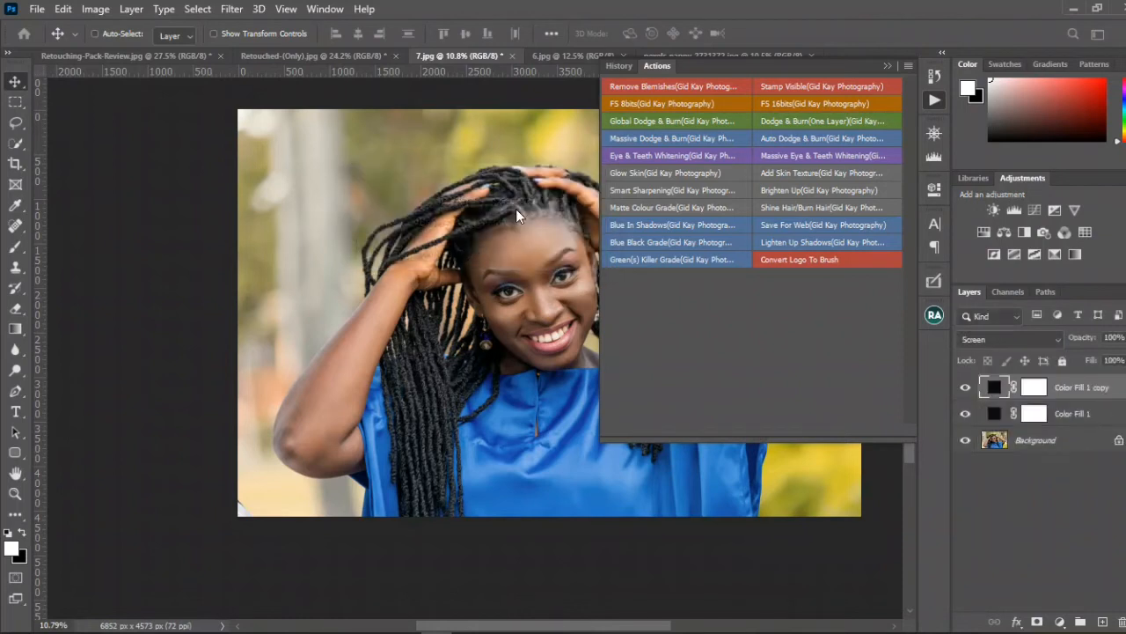
{"action": "left_click", "coordinate": [886, 65]}
{"action": "left_click", "coordinate": [935, 134]}
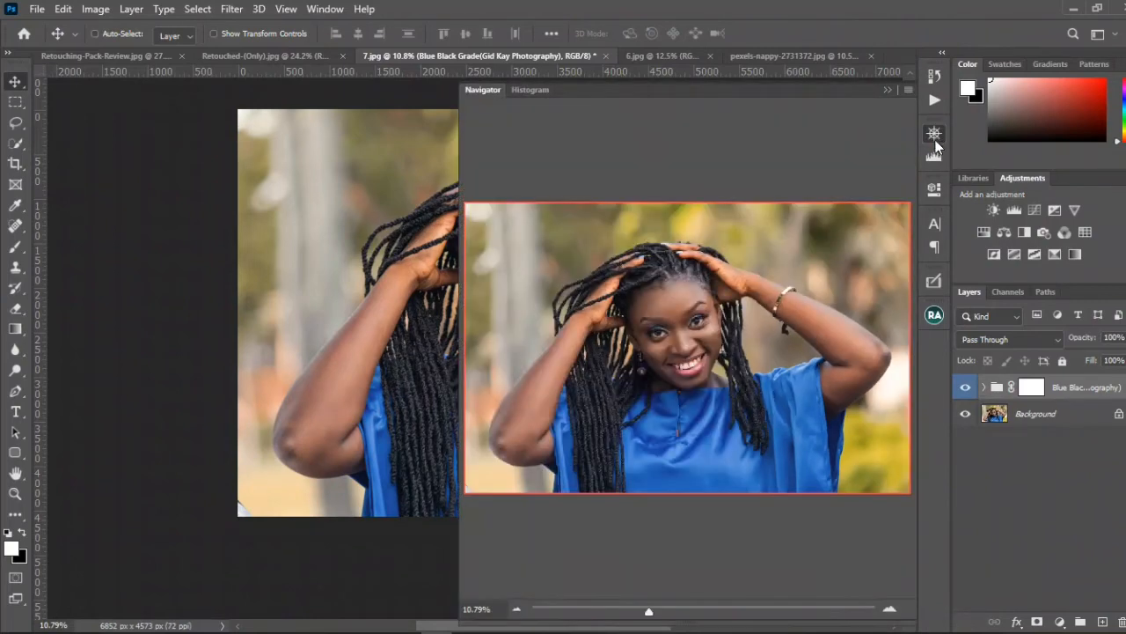
Step: Compare 7.jpg with the Blue Black Grade group hidden and shown
{"action": "left_click", "coordinate": [966, 390]}
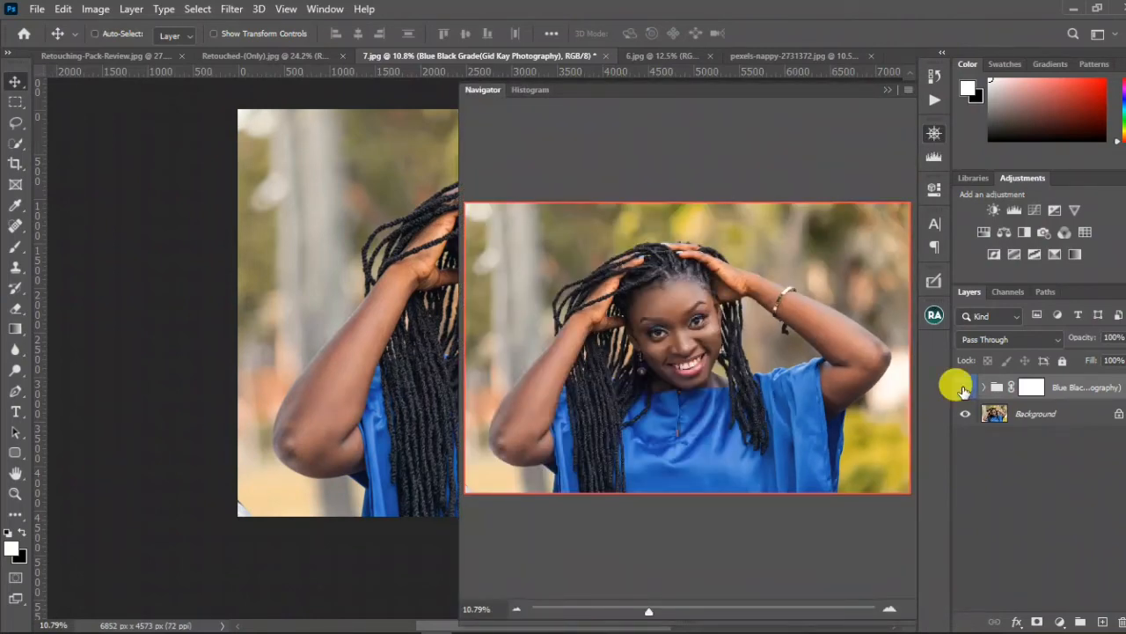
{"action": "left_click", "coordinate": [965, 389]}
{"action": "left_click", "coordinate": [966, 389]}
{"action": "left_click", "coordinate": [966, 389]}
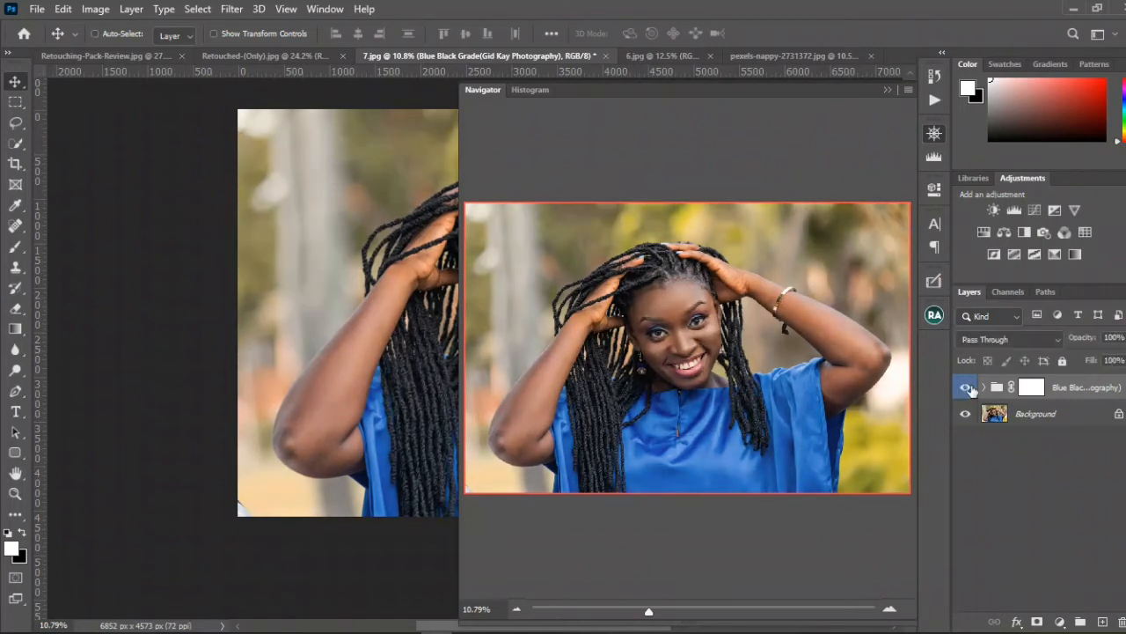
Step: Delete the Blue Black Grade group from 7.jpg and clear the action list away from the photo
{"action": "left_click_drag", "start_coordinate": [1082, 394], "coordinate": [1121, 621]}
{"action": "left_click", "coordinate": [933, 97]}
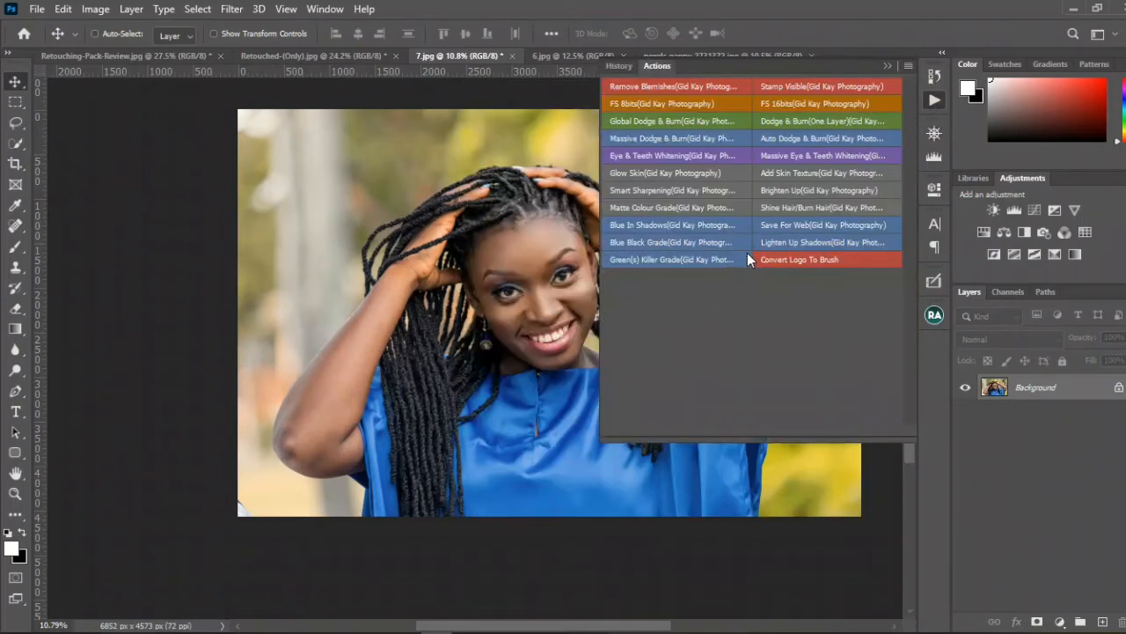
{"action": "left_click", "coordinate": [884, 69]}
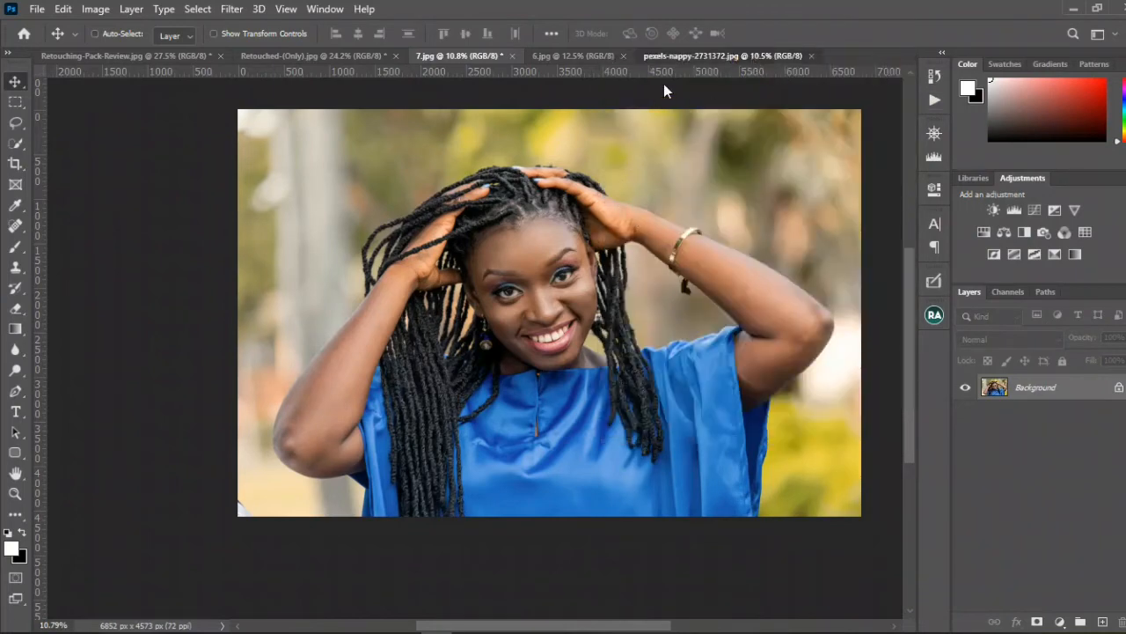
Step: Examine the dark areas of pexels-nappy-2731372.jpg, check Retouching-Pack-Review.jpg for comparison, and return to the photo of the two women
{"action": "left_click", "coordinate": [678, 58]}
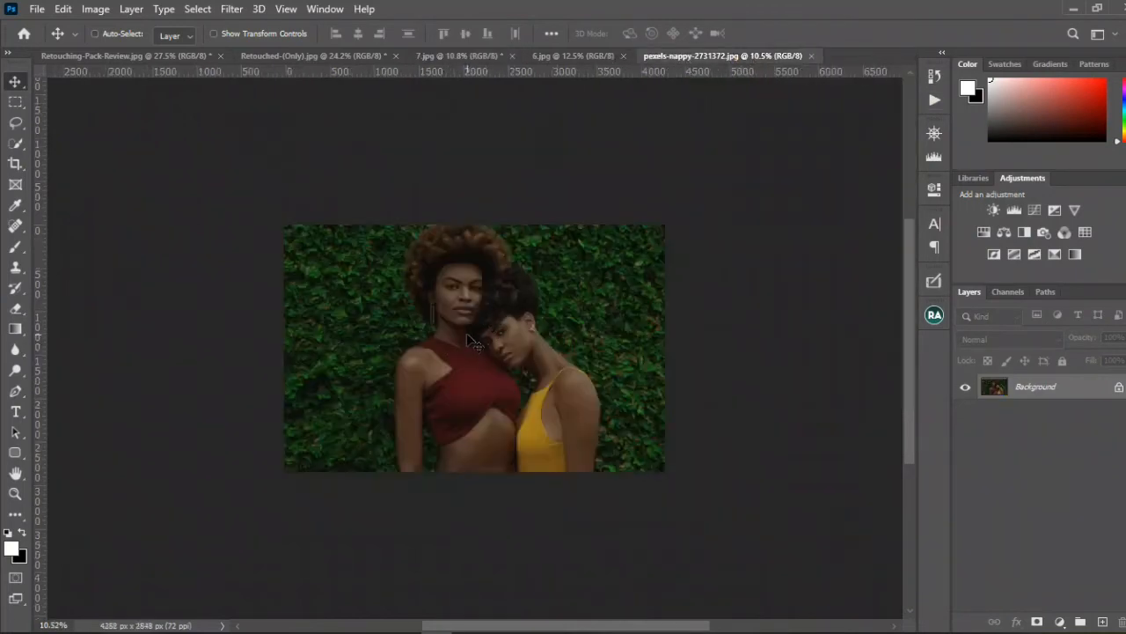
{"action": "scroll", "coordinate": [466, 330], "scroll_direction": "up", "scroll_amount": 2}
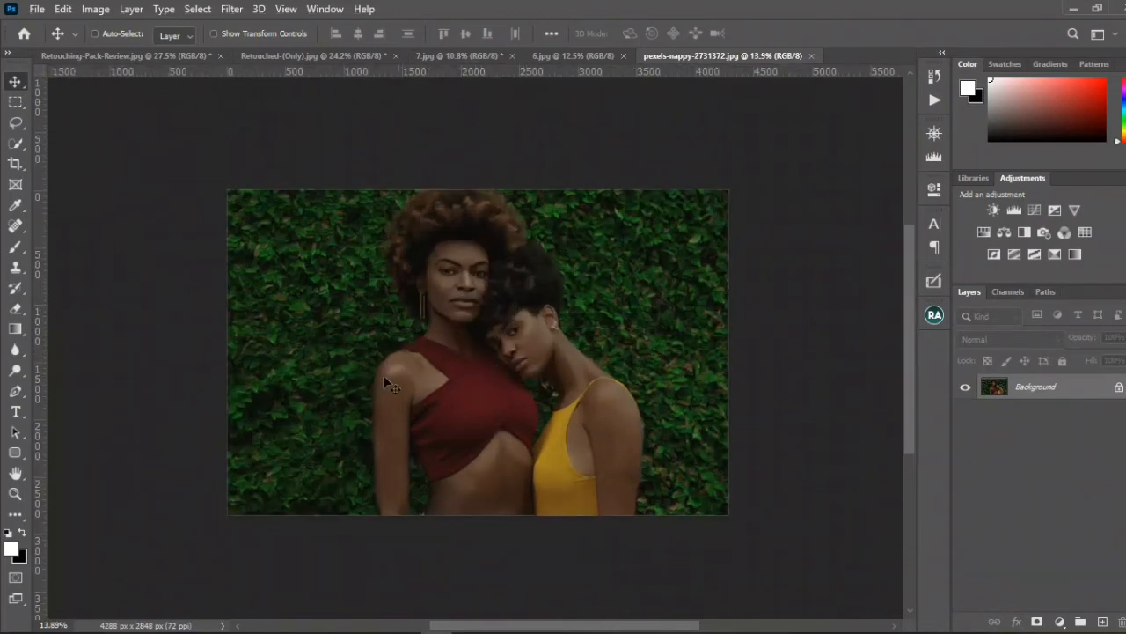
{"action": "scroll", "coordinate": [449, 334], "scroll_direction": "down", "scroll_amount": 1}
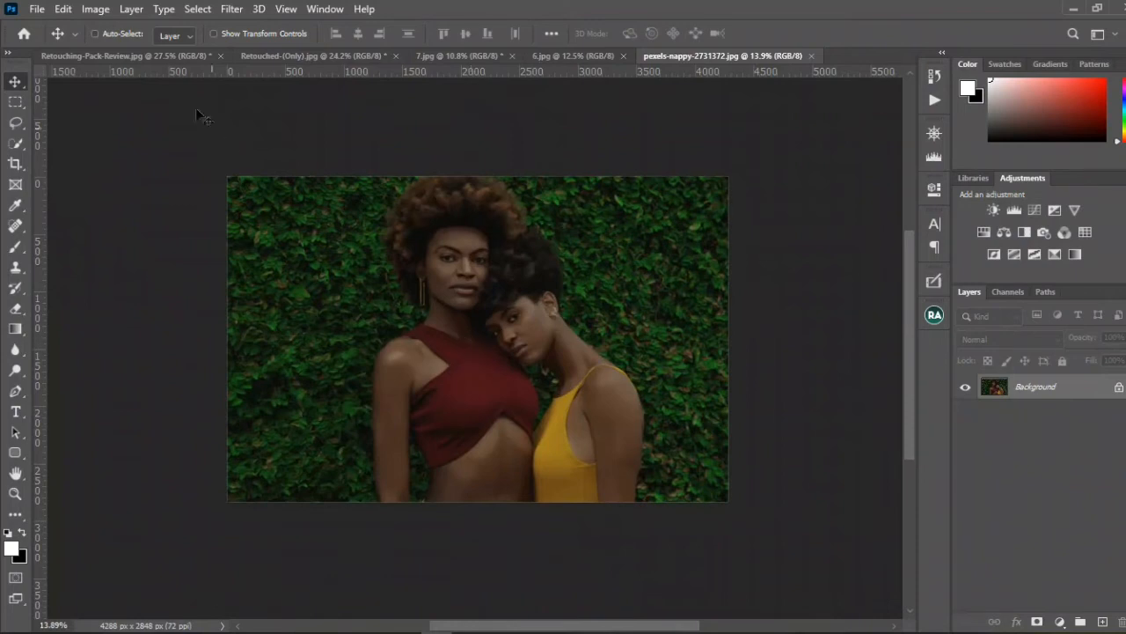
{"action": "key", "text": "ctrl+Tab"}
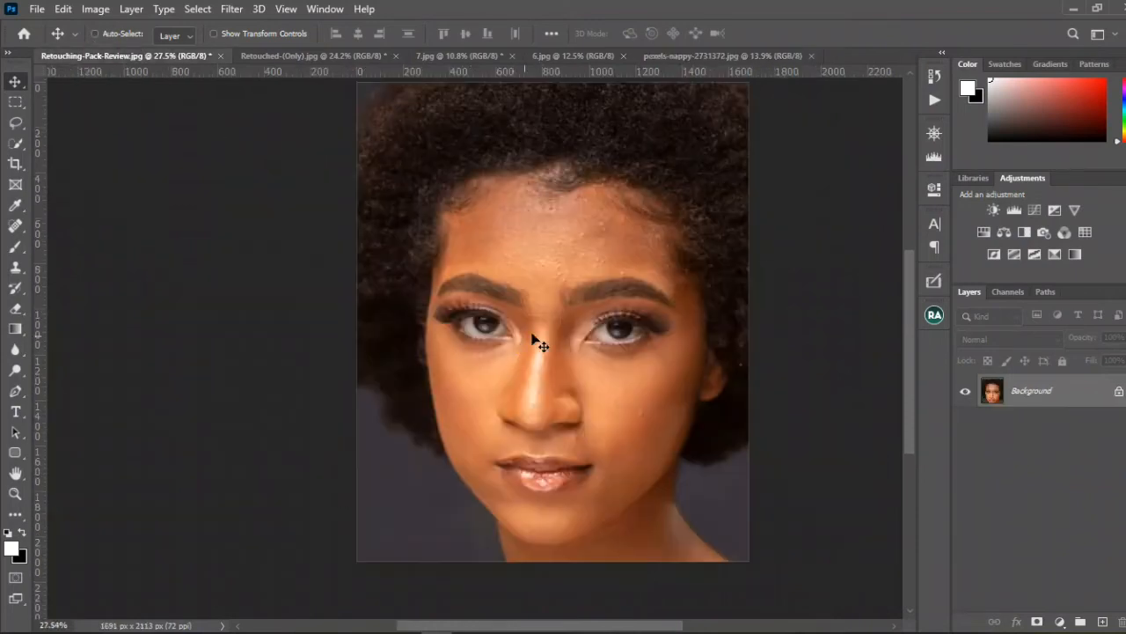
{"action": "left_click_drag", "start_coordinate": [590, 257], "coordinate": [552, 291]}
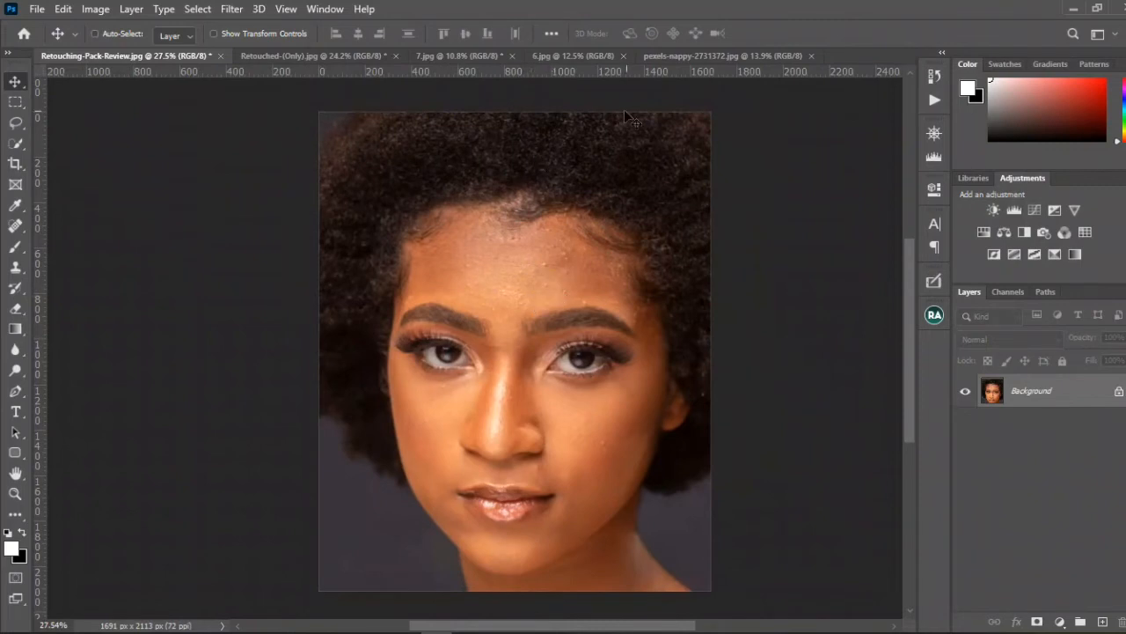
{"action": "left_click", "coordinate": [715, 58]}
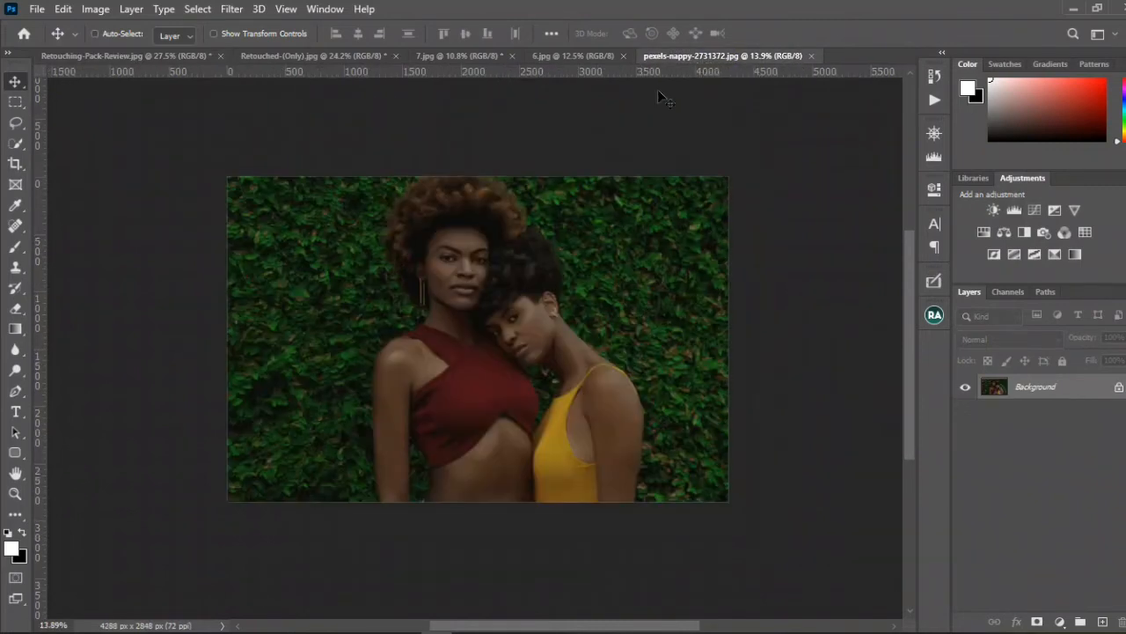
Step: Run the Lighten Up Shadows action on pexels-nappy-2731372.jpg and uncover the whole photo
{"action": "left_click", "coordinate": [936, 100]}
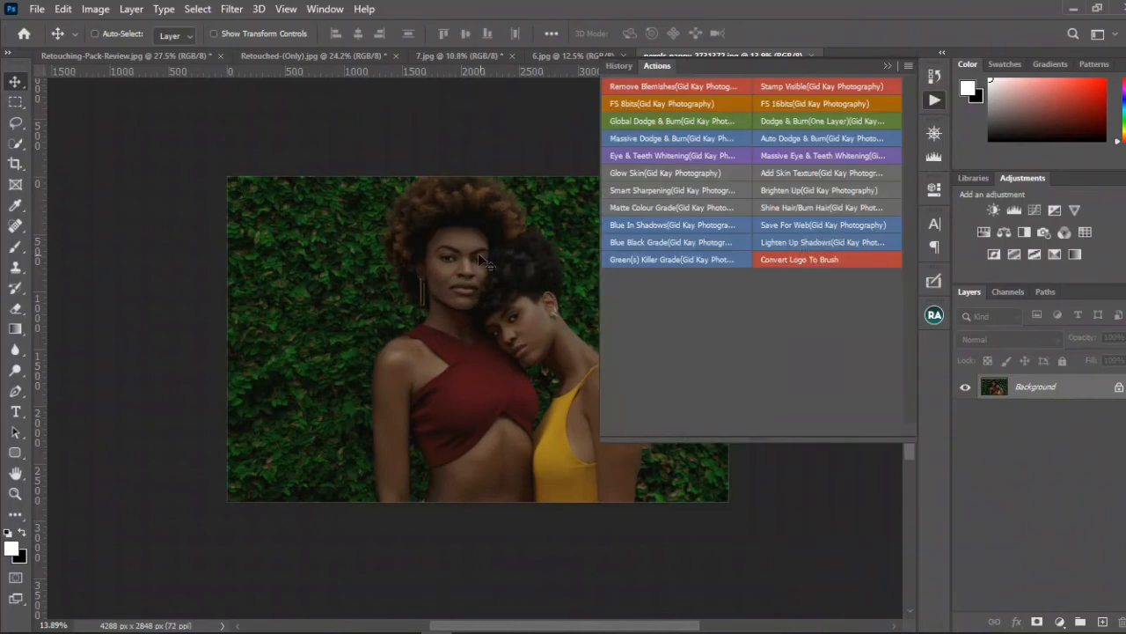
{"action": "left_click", "coordinate": [888, 64]}
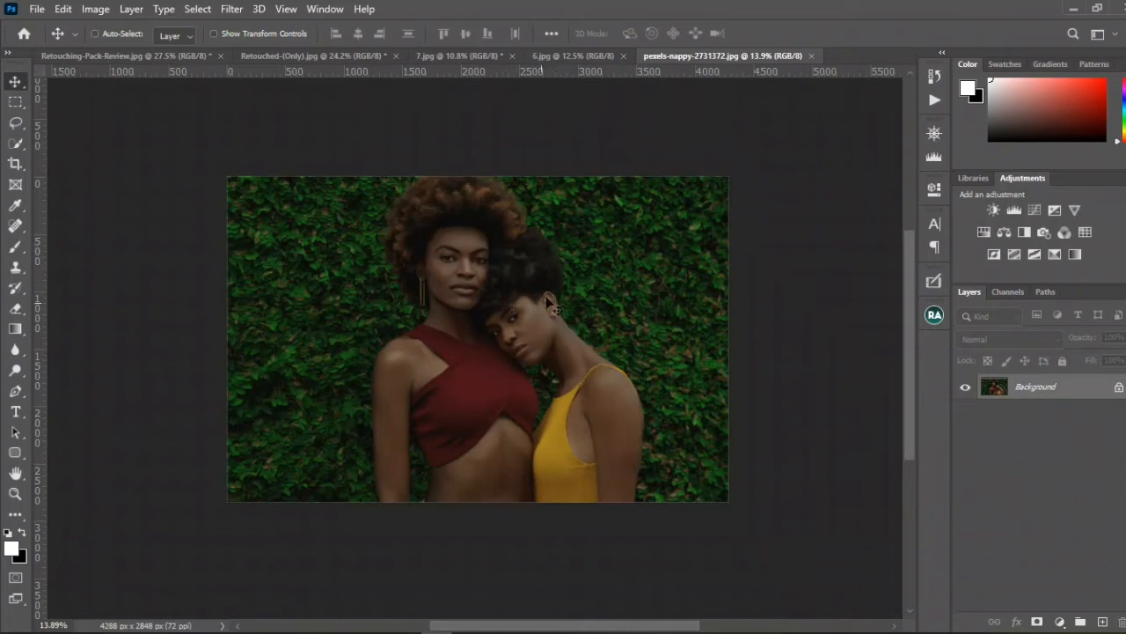
{"action": "left_click", "coordinate": [936, 102]}
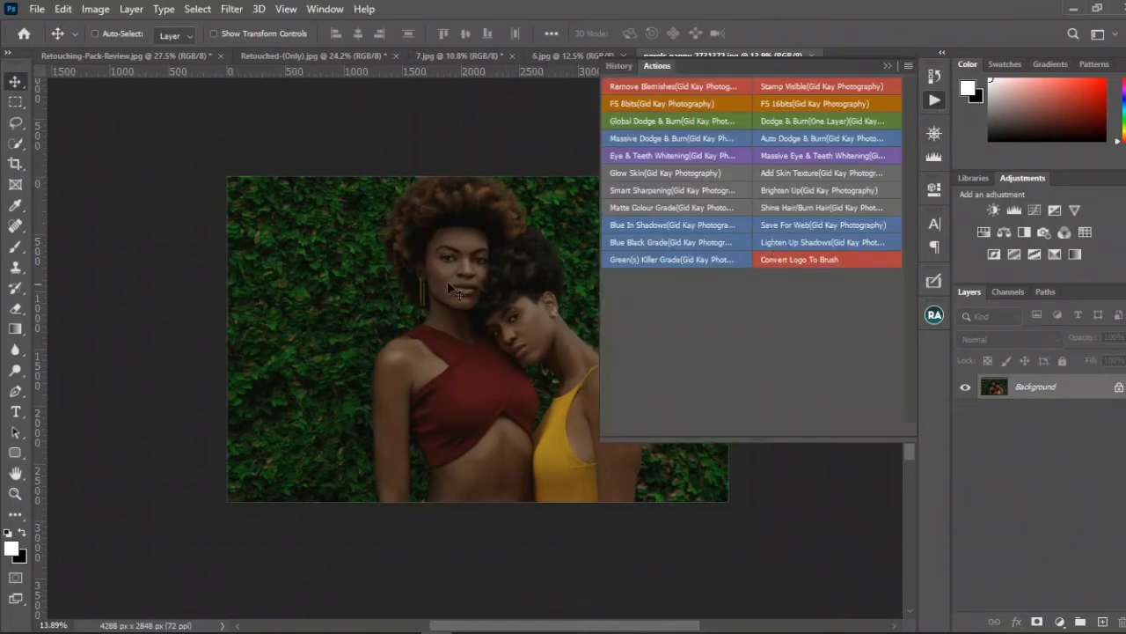
{"action": "left_click", "coordinate": [798, 243]}
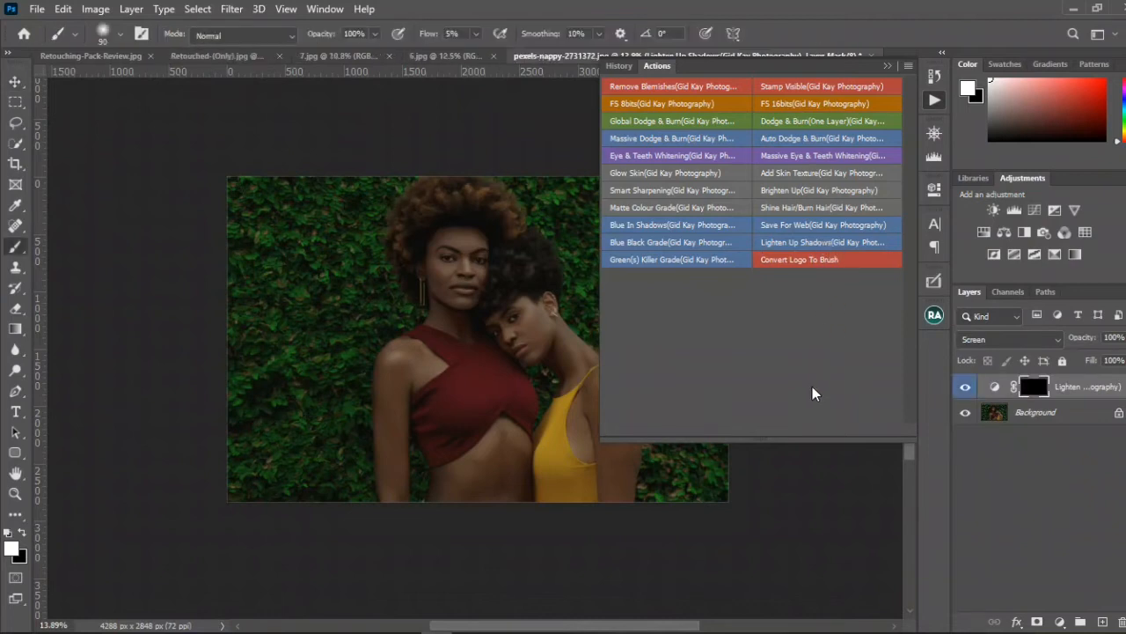
{"action": "left_click", "coordinate": [886, 66]}
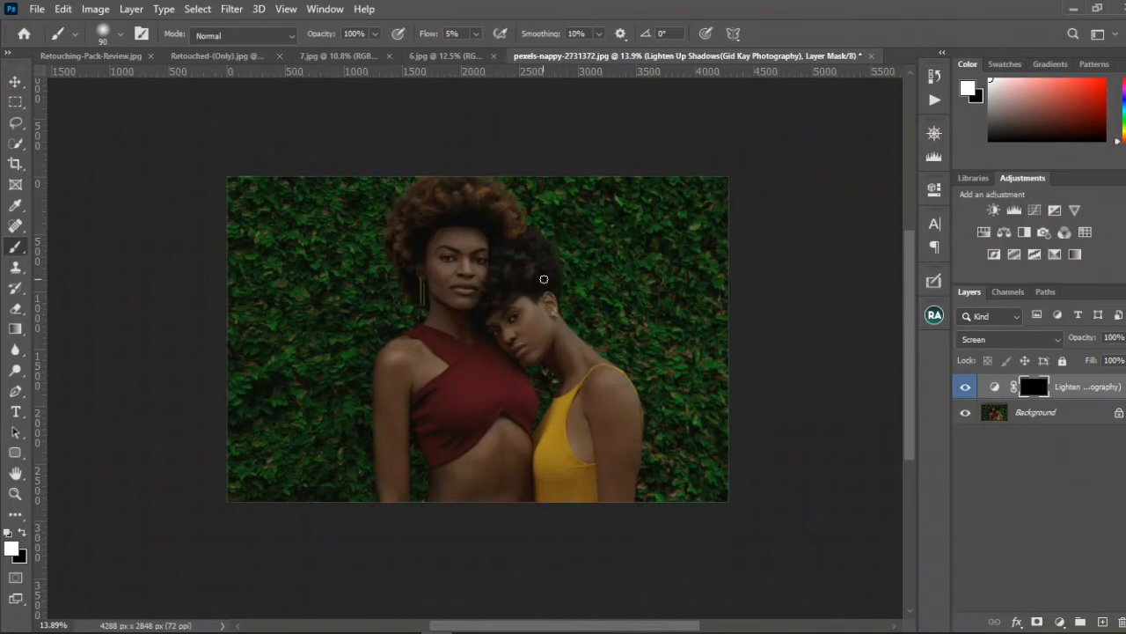
Step: Paint white over the two women on the Lighten Up Shadows mask with a 723 px brush at 100% flow
{"action": "mouse_move", "coordinate": [544, 274]}
{"action": "left_mouse_down"}
{"action": "mouse_move", "coordinate": [552, 265]}
{"action": "mouse_move", "coordinate": [592, 277]}
{"action": "mouse_move", "coordinate": [586, 262]}
{"action": "left_mouse_up"}
{"action": "mouse_move", "coordinate": [400, 256]}
{"action": "left_mouse_down"}
{"action": "mouse_move", "coordinate": [434, 288]}
{"action": "mouse_move", "coordinate": [445, 258]}
{"action": "left_mouse_up"}
{"action": "left_click_drag", "start_coordinate": [431, 30], "coordinate": [563, 26]}
{"action": "mouse_move", "coordinate": [389, 281]}
{"action": "left_mouse_down"}
{"action": "mouse_move", "coordinate": [450, 306]}
{"action": "mouse_move", "coordinate": [420, 362]}
{"action": "mouse_move", "coordinate": [418, 393]}
{"action": "mouse_move", "coordinate": [487, 320]}
{"action": "mouse_move", "coordinate": [547, 407]}
{"action": "mouse_move", "coordinate": [490, 308]}
{"action": "mouse_move", "coordinate": [602, 444]}
{"action": "mouse_move", "coordinate": [601, 476]}
{"action": "mouse_move", "coordinate": [480, 354]}
{"action": "mouse_move", "coordinate": [458, 440]}
{"action": "mouse_move", "coordinate": [402, 491]}
{"action": "mouse_move", "coordinate": [464, 454]}
{"action": "mouse_move", "coordinate": [488, 464]}
{"action": "mouse_move", "coordinate": [449, 347]}
{"action": "mouse_move", "coordinate": [449, 422]}
{"action": "mouse_move", "coordinate": [473, 400]}
{"action": "left_mouse_up"}
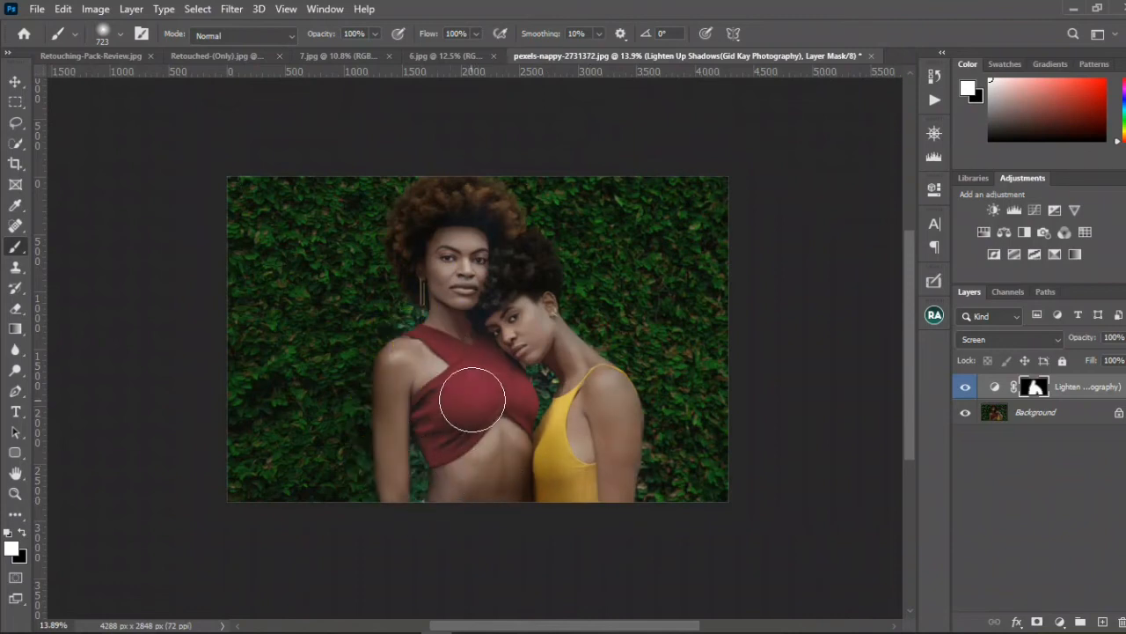
Step: Undo the brushwork on the Lighten Up Shadows mask and invert the mask so the effect covers the whole photo
{"action": "key", "text": "ctrl+z"}
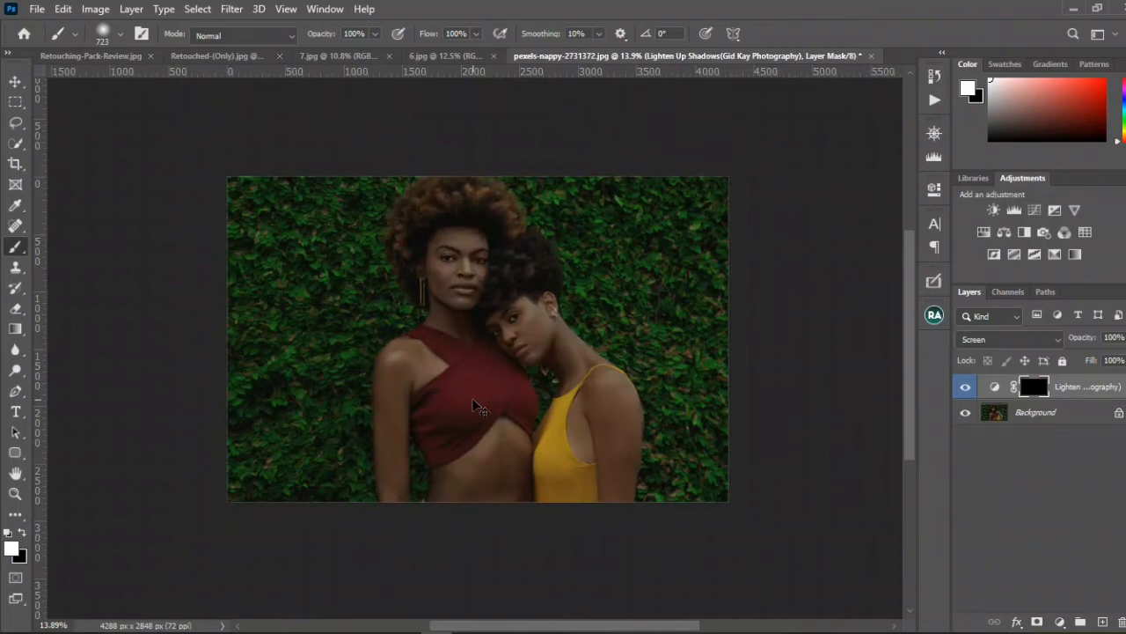
{"action": "key", "text": "ctrl+i"}
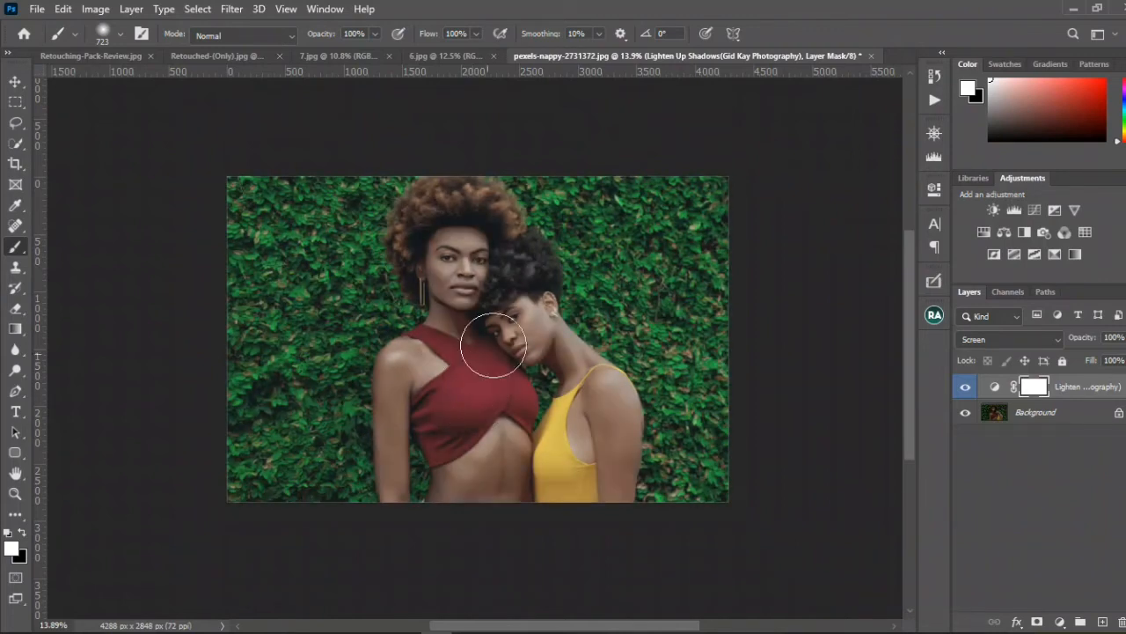
{"action": "left_click", "coordinate": [936, 103]}
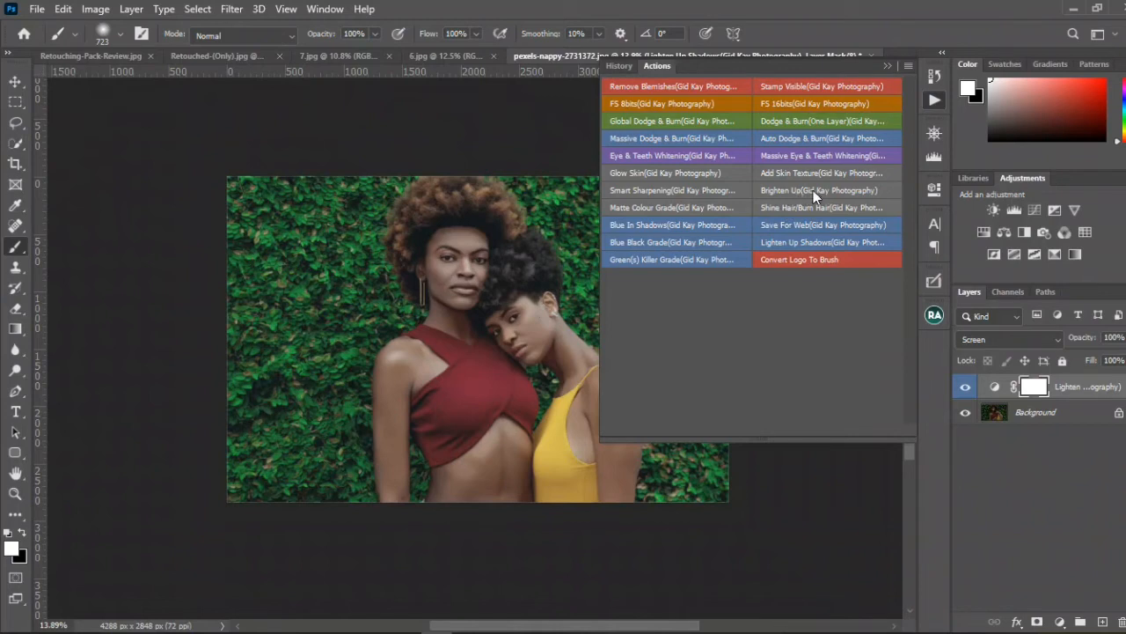
Step: Run the Brighten Up action on pexels-nappy-2731372.jpg and group its result with the Lighten Up Shadows layer
{"action": "left_click", "coordinate": [812, 194]}
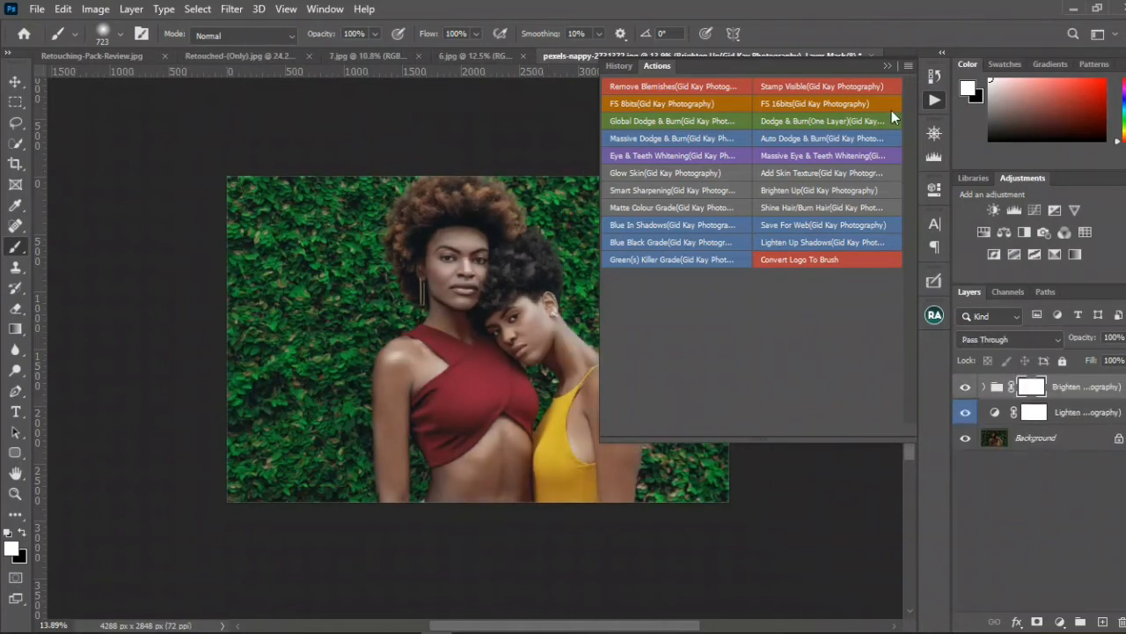
{"action": "left_click", "coordinate": [890, 66]}
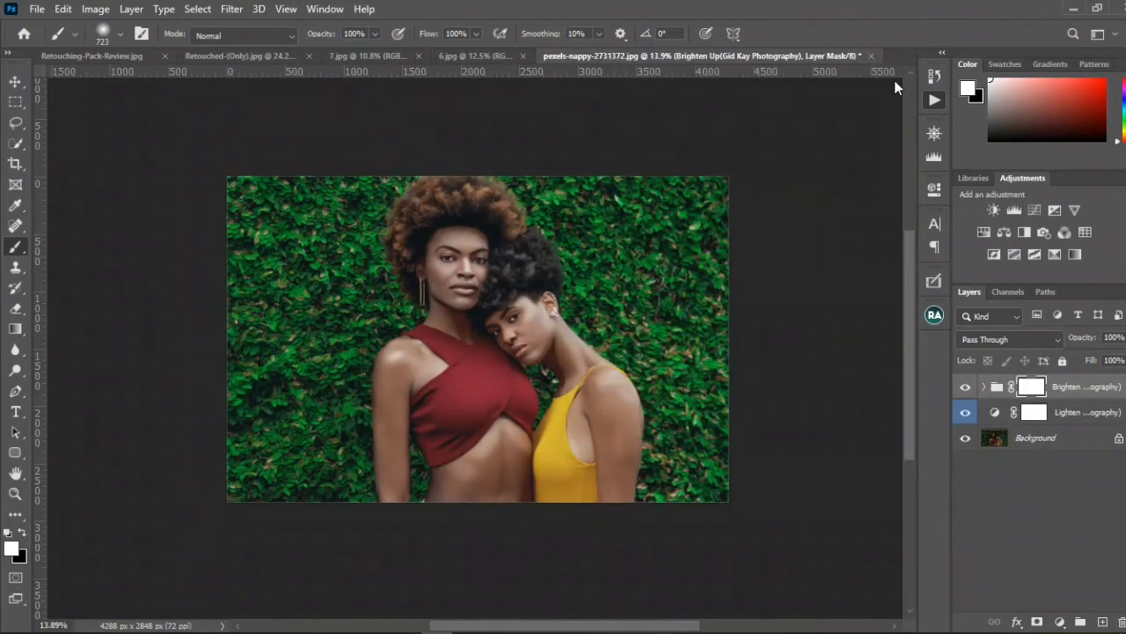
{"action": "left_click", "coordinate": [934, 132]}
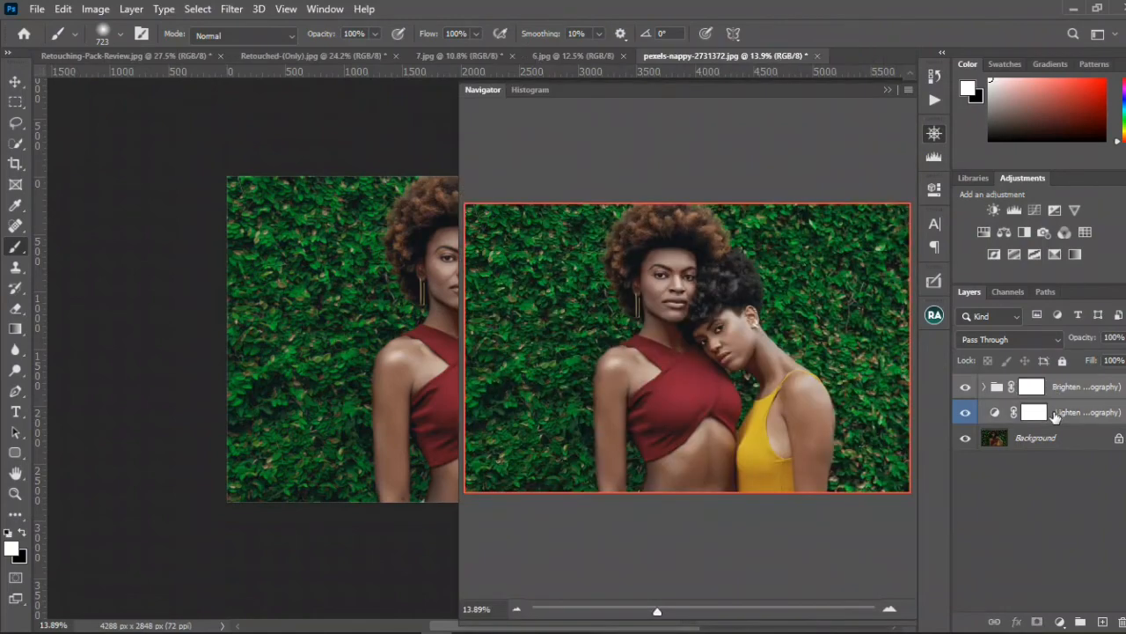
{"action": "left_click", "coordinate": [1080, 622]}
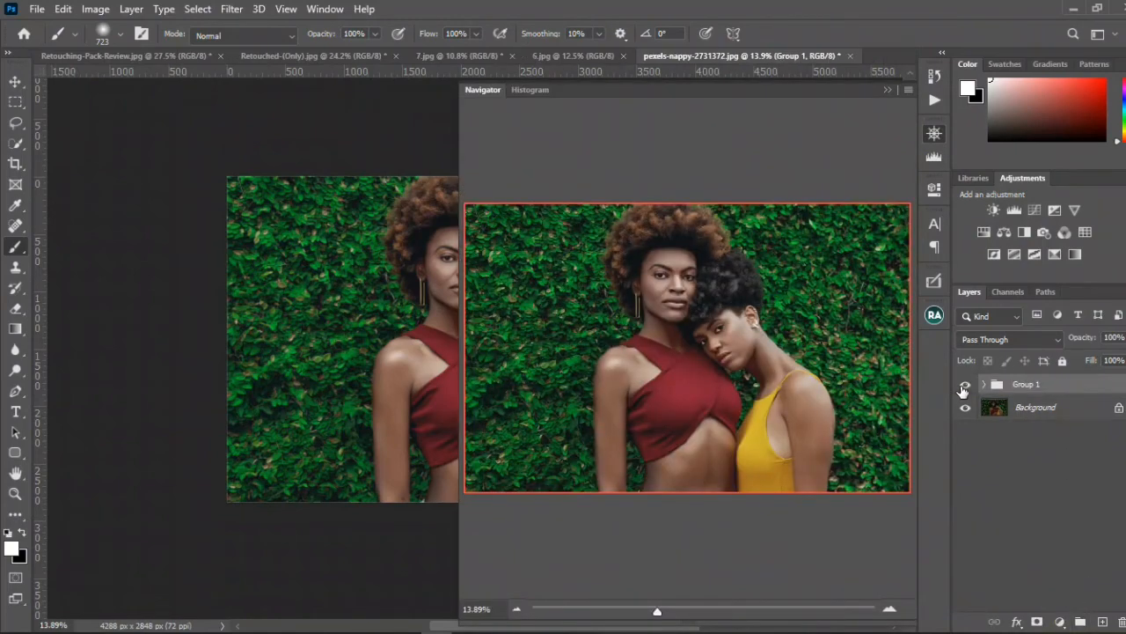
Step: Compare the photo of the two women with and without the grouped effects and delete the group
{"action": "left_click", "coordinate": [965, 387]}
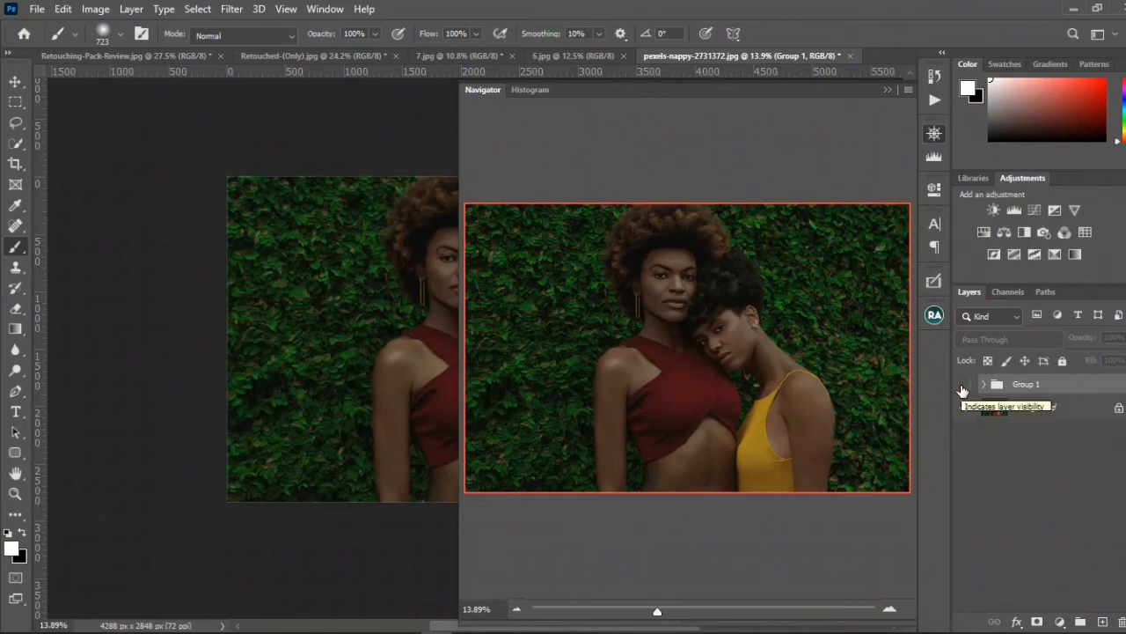
{"action": "left_click", "coordinate": [965, 387]}
{"action": "left_click", "coordinate": [964, 385]}
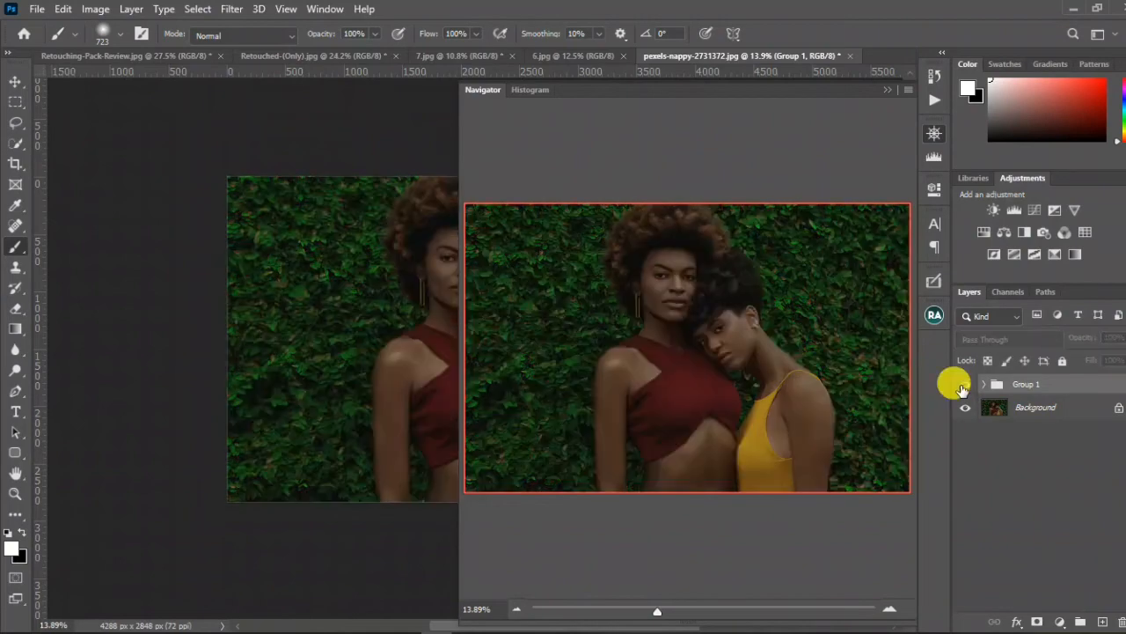
{"action": "left_click", "coordinate": [1054, 387]}
{"action": "left_click_drag", "start_coordinate": [1056, 392], "coordinate": [1119, 623]}
Step: Switch to the Move tool, look at 7.jpg and 6.jpg, and return to pexels-nappy-2731372.jpg
{"action": "left_click", "coordinate": [936, 97]}
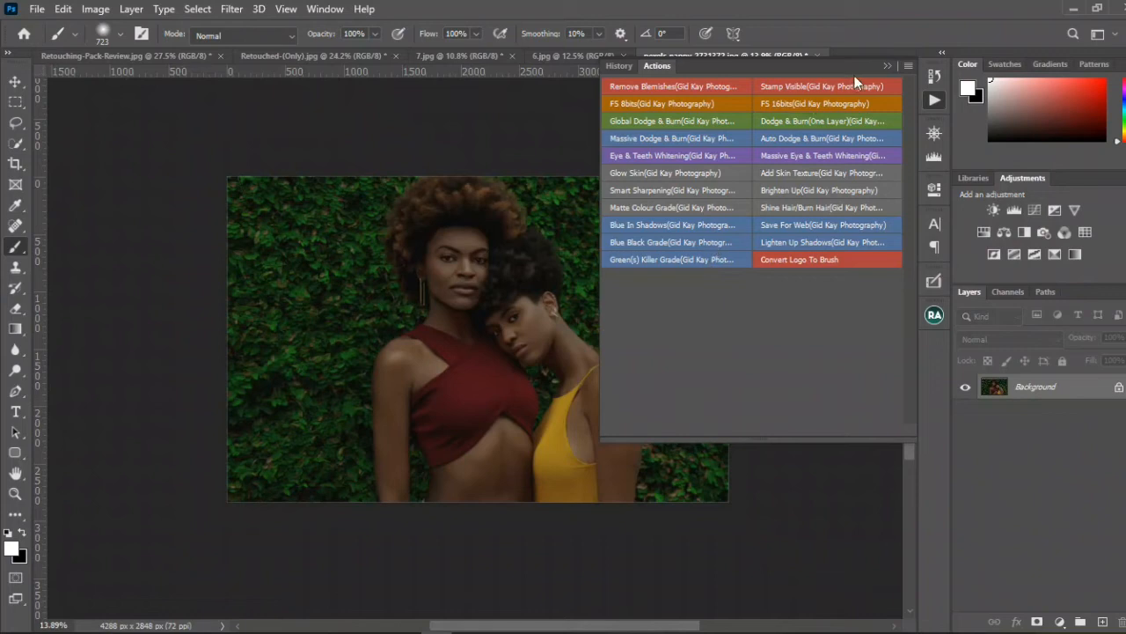
{"action": "left_click", "coordinate": [886, 64]}
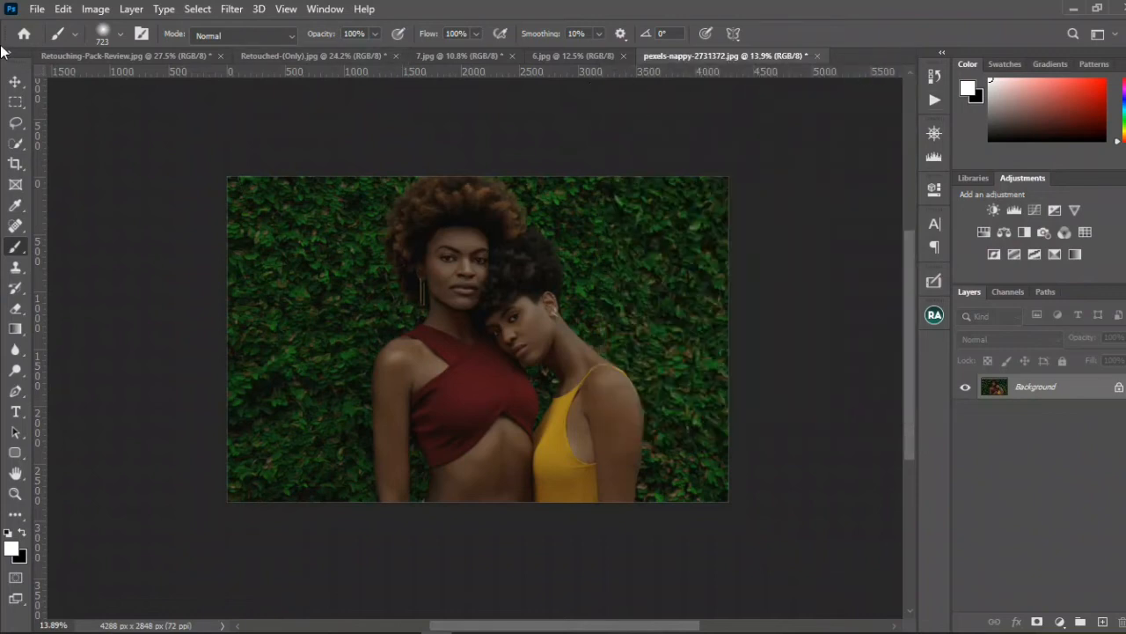
{"action": "left_click", "coordinate": [15, 81]}
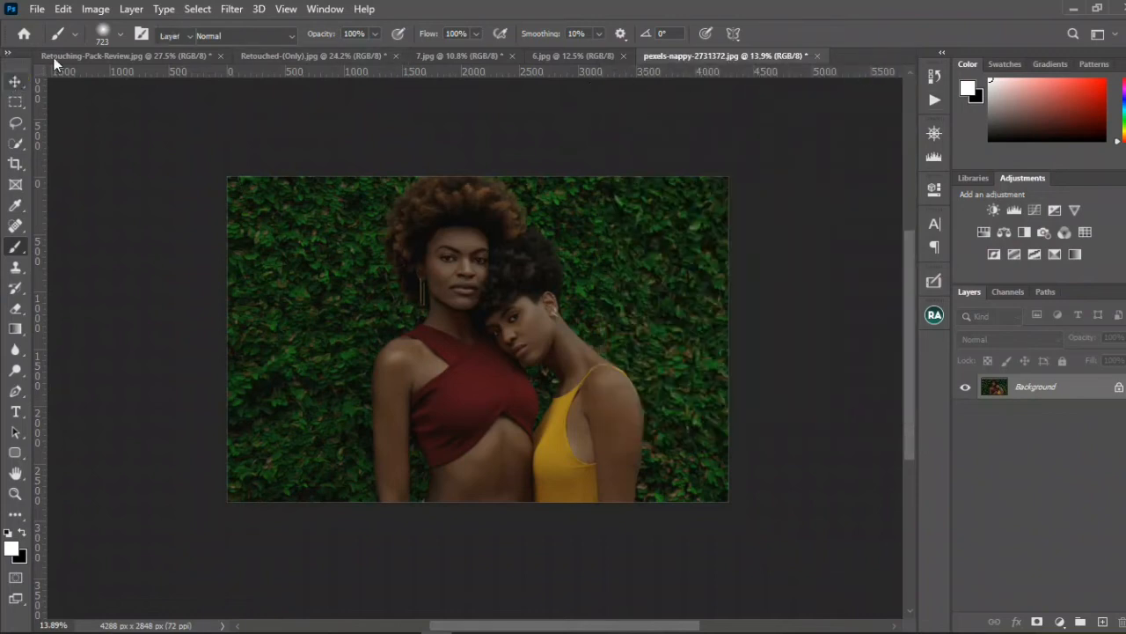
{"action": "left_click", "coordinate": [487, 56]}
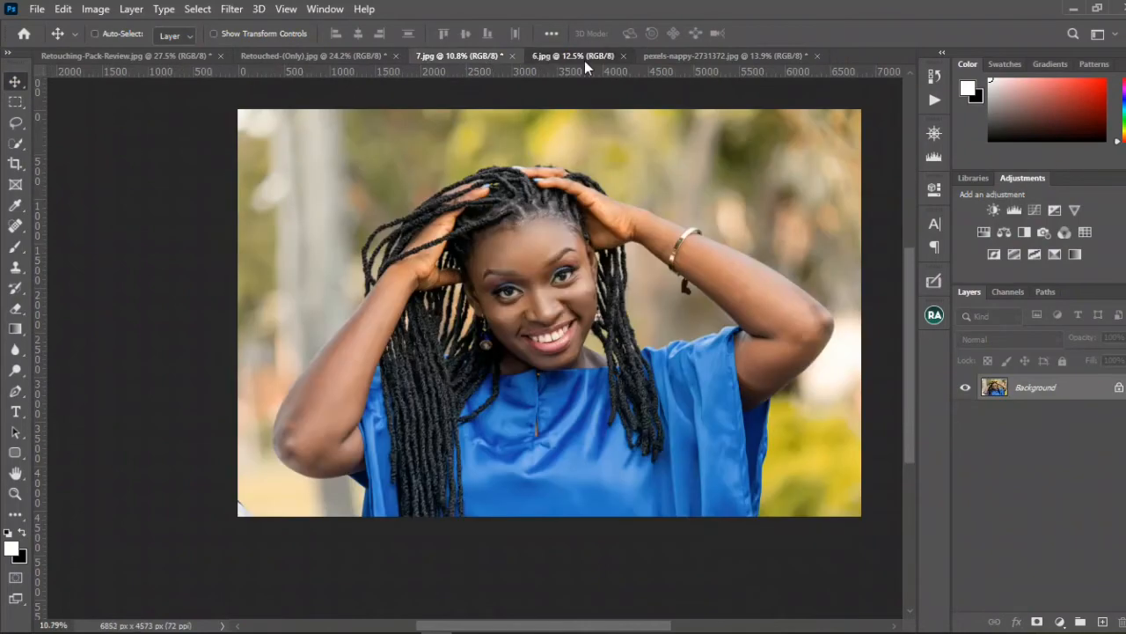
{"action": "left_click", "coordinate": [584, 57]}
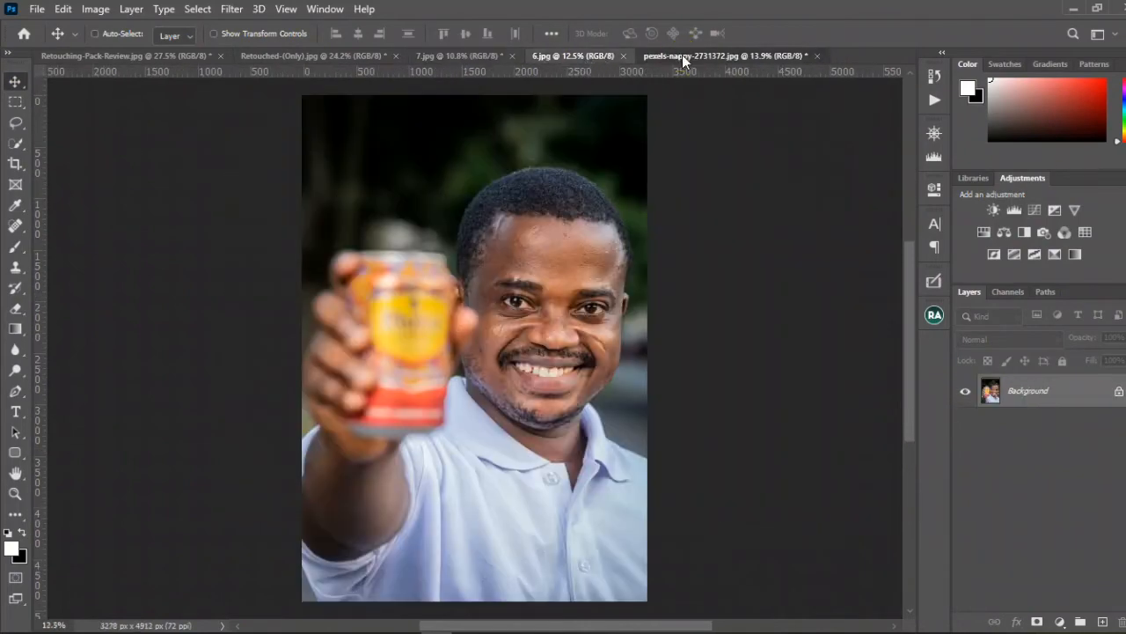
{"action": "left_click", "coordinate": [681, 56]}
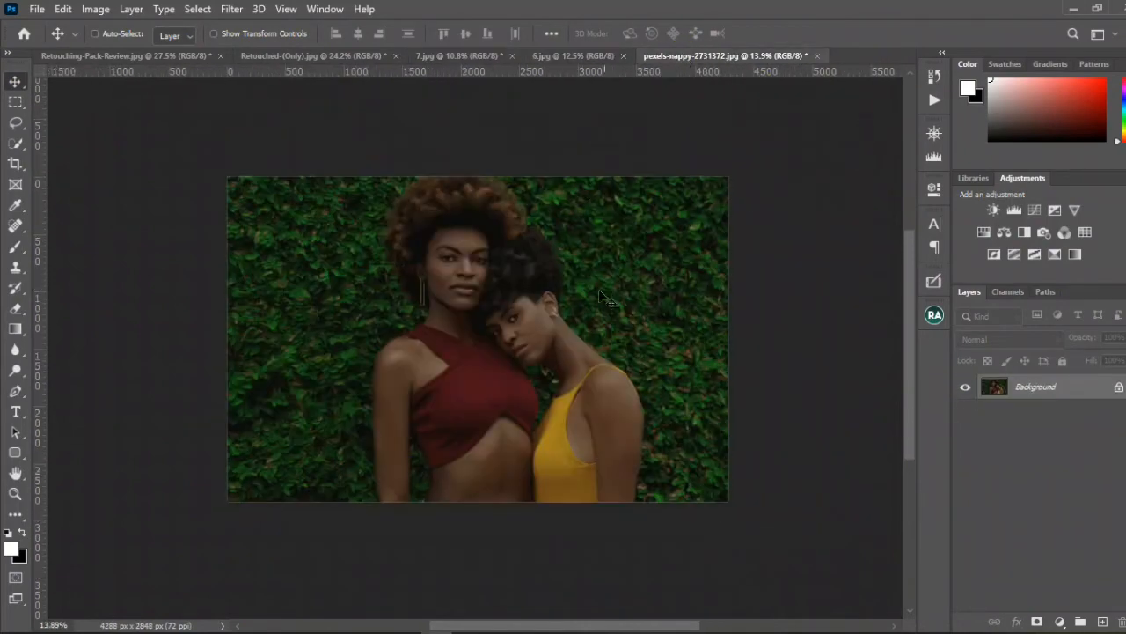
Step: Run the Lighten Up Shadows and Brighten Up actions on the original photo of the two women
{"action": "left_click", "coordinate": [935, 103]}
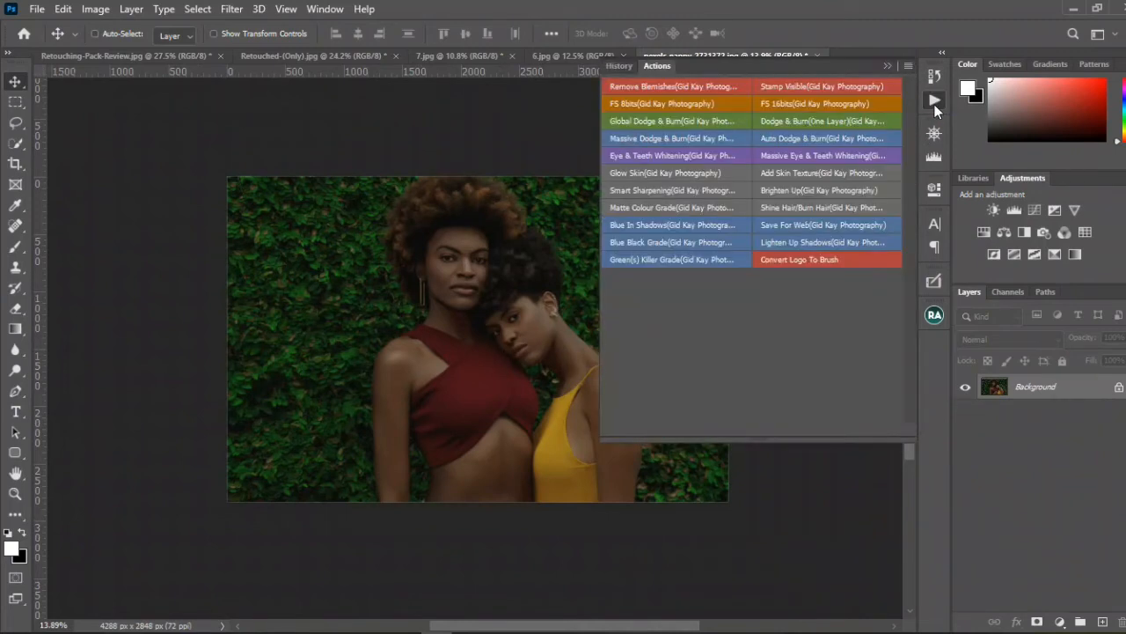
{"action": "left_click", "coordinate": [789, 242]}
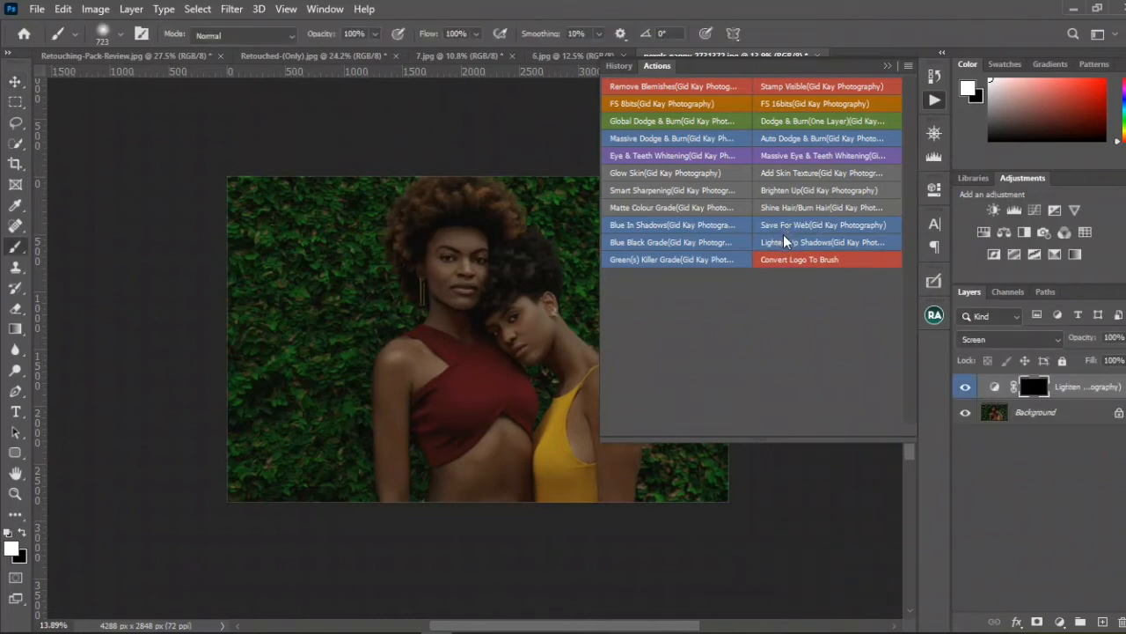
{"action": "left_click", "coordinate": [796, 193]}
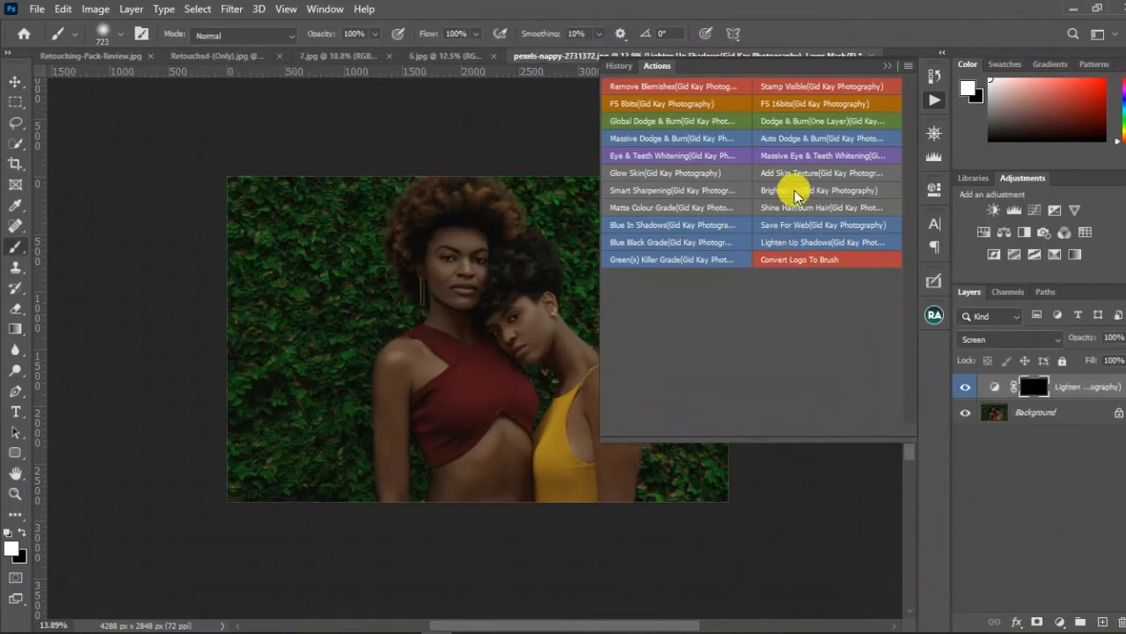
Step: Invert the Lighten Up Shadows mask to white and move that layer above the Brighten Up group
{"action": "left_click", "coordinate": [1033, 413]}
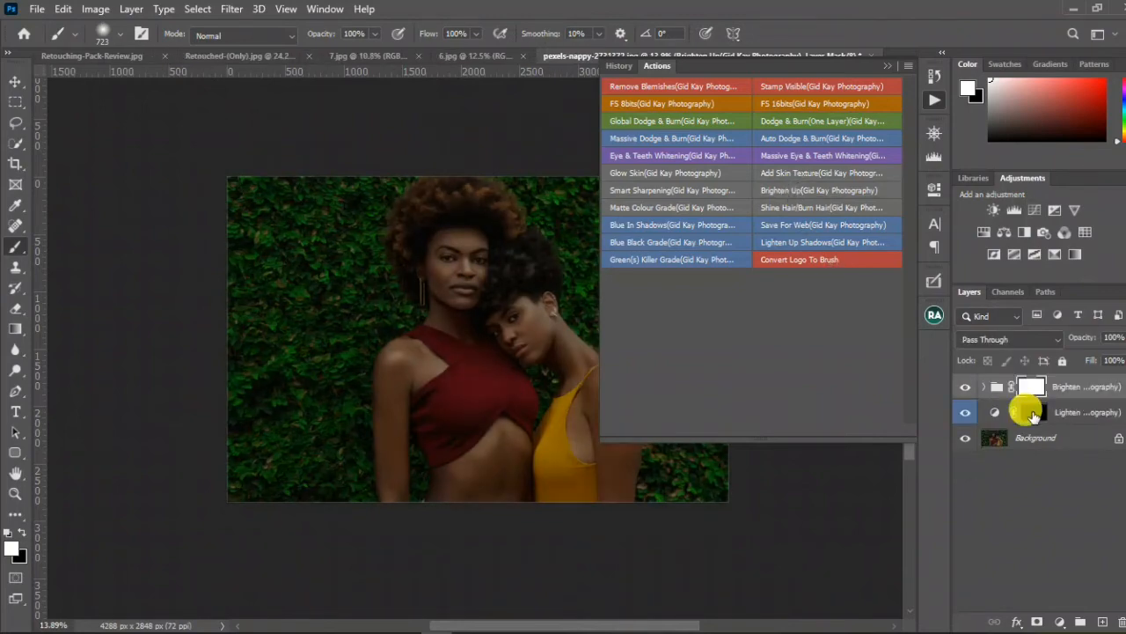
{"action": "key", "text": "ctrl+i"}
{"action": "left_click_drag", "start_coordinate": [1058, 389], "coordinate": [1049, 424]}
{"action": "left_click", "coordinate": [1063, 393]}
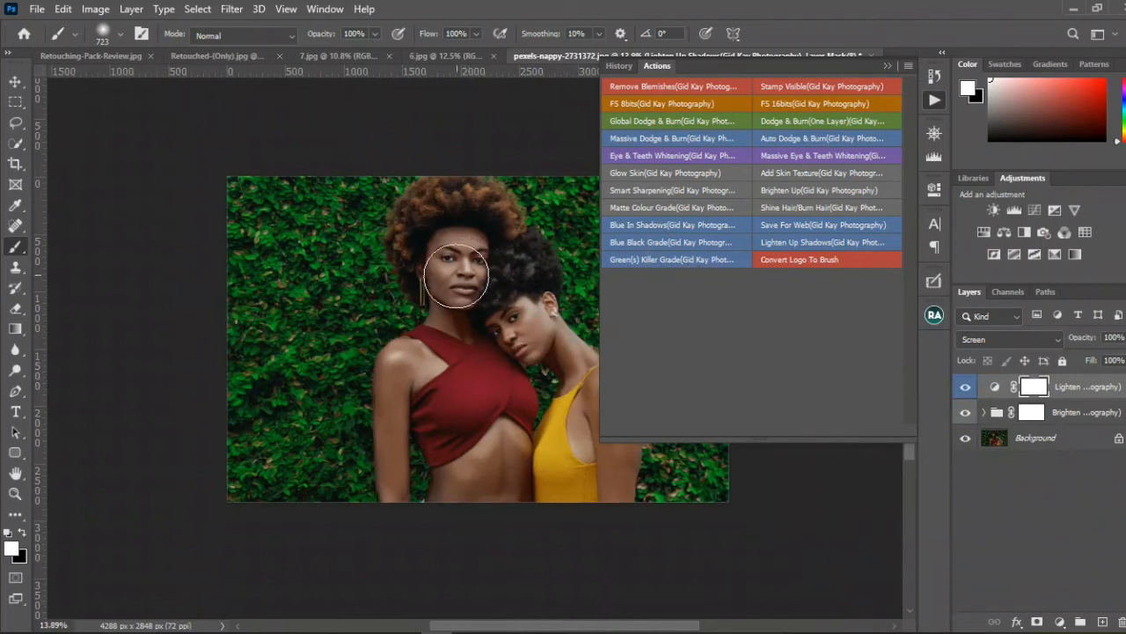
{"action": "key", "text": "v"}
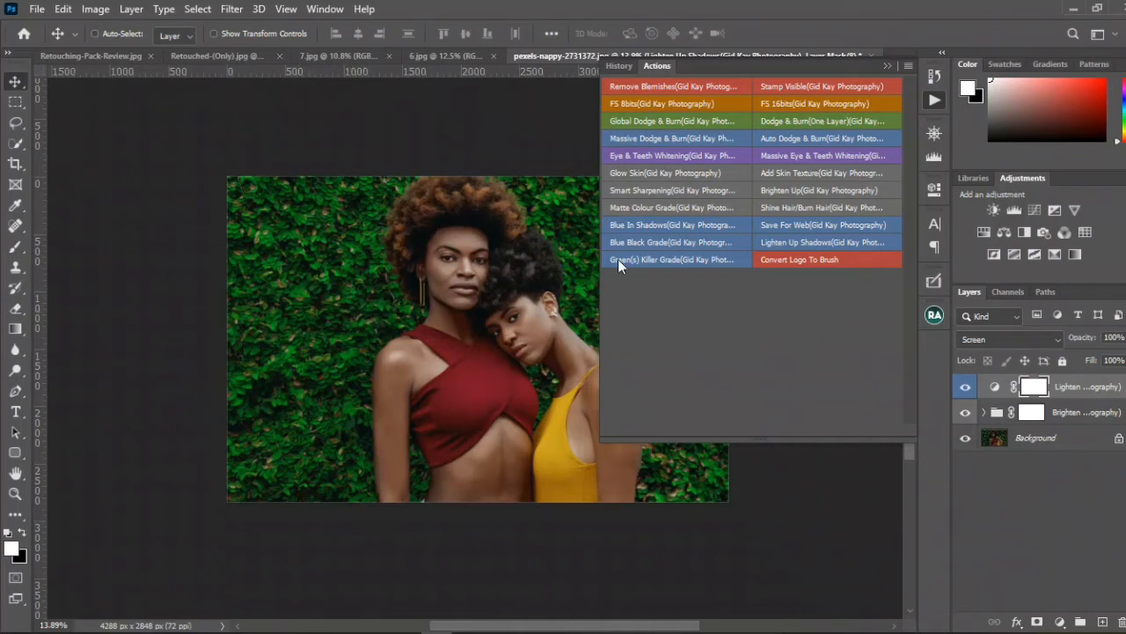
Step: Run the Green(s) Killer Grade action on pexels-nappy-2731372.jpg and compare the photo with and without it
{"action": "left_click", "coordinate": [661, 259]}
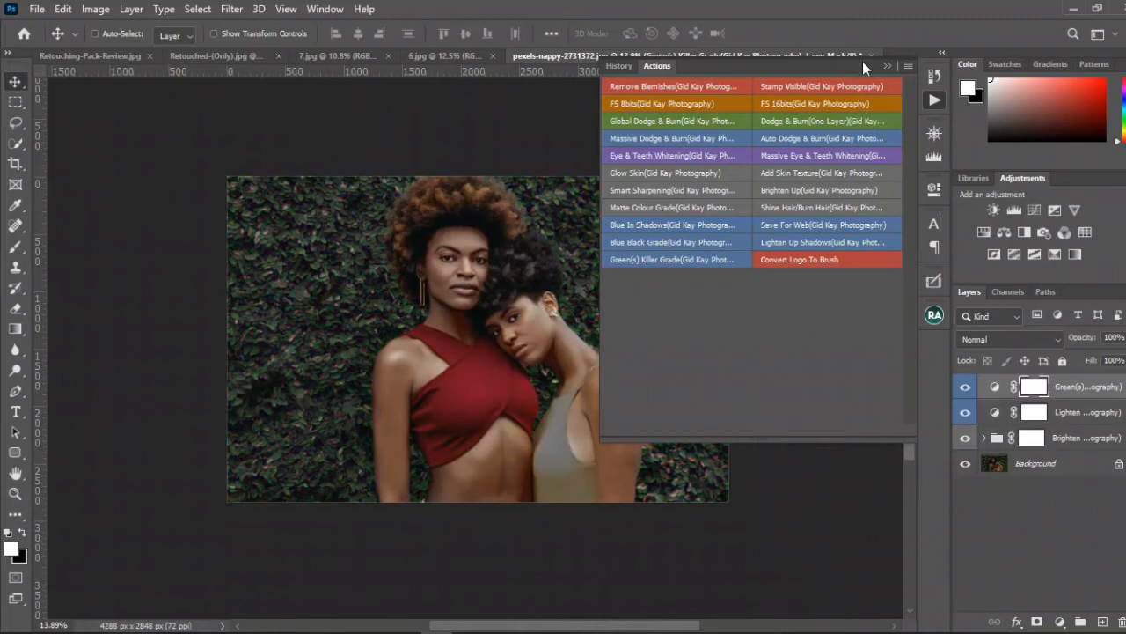
{"action": "left_click", "coordinate": [894, 69]}
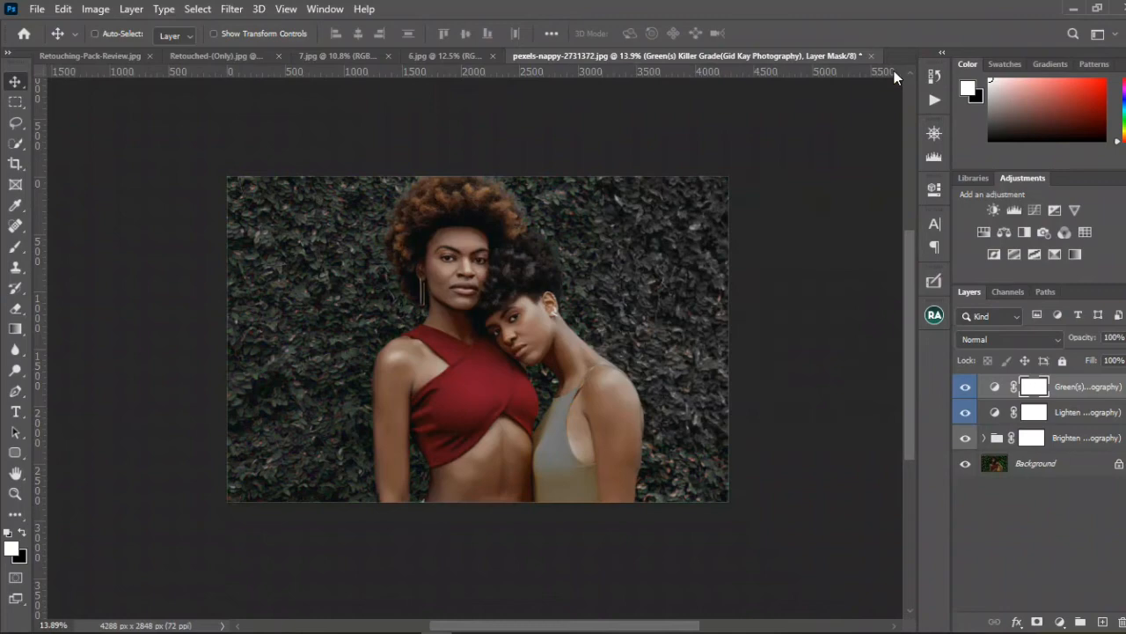
{"action": "left_click", "coordinate": [932, 135]}
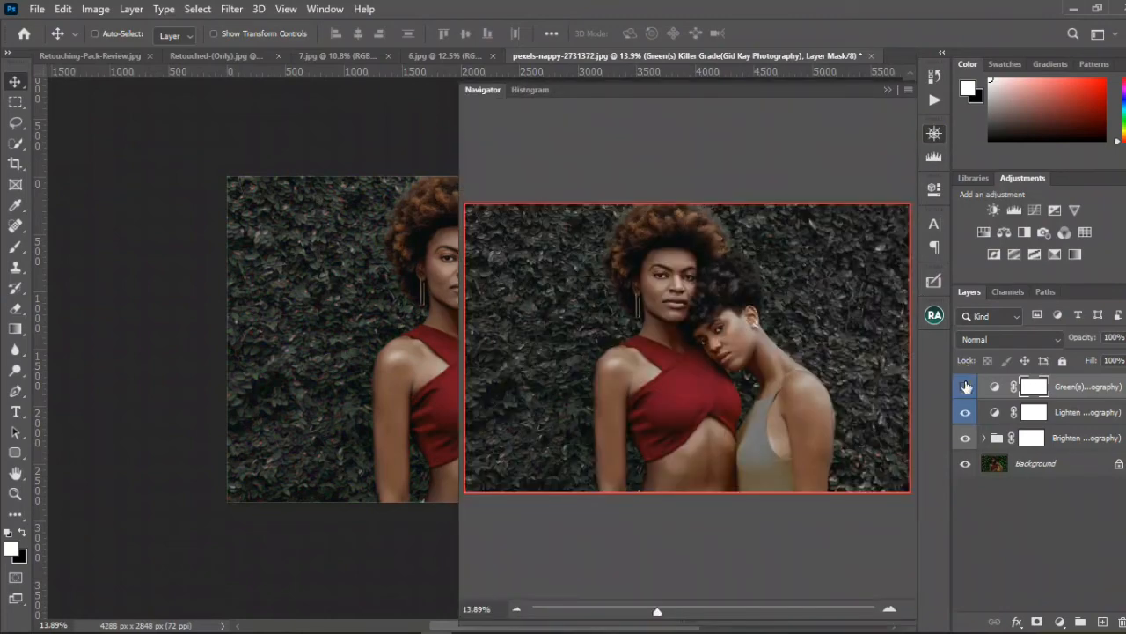
{"action": "left_click", "coordinate": [965, 386]}
{"action": "left_click", "coordinate": [965, 386]}
{"action": "left_click", "coordinate": [965, 387]}
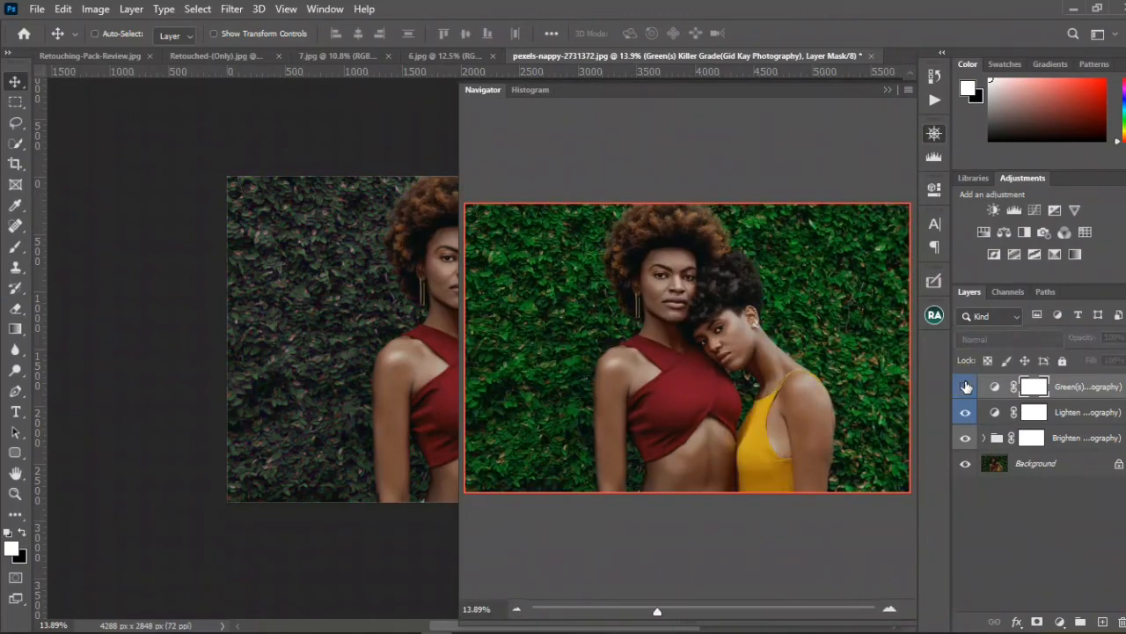
{"action": "left_click", "coordinate": [966, 386]}
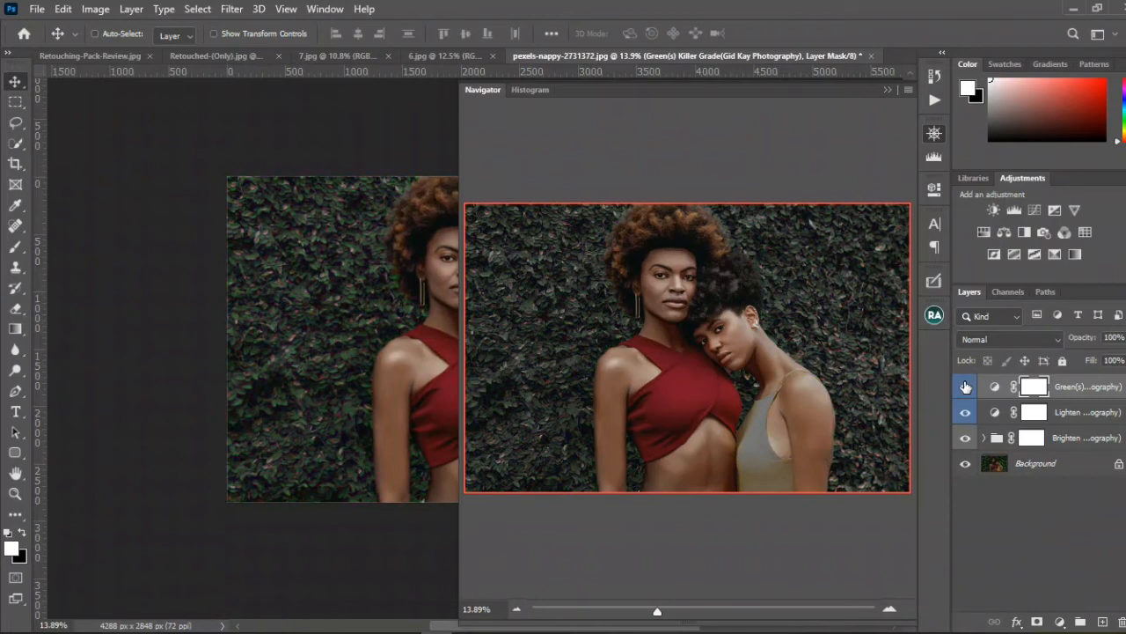
{"action": "left_click", "coordinate": [887, 91]}
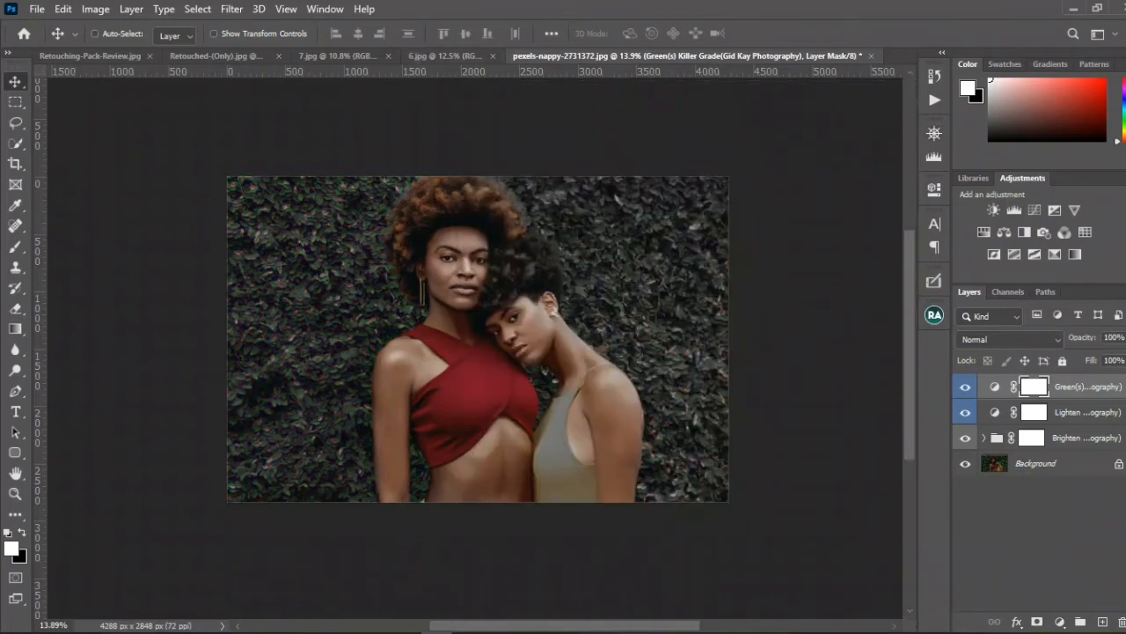
Step: Switch to File Explorer, open images 1, 2 and 3 from Pack Review's Greens folder in Photoshop, and close pexels-nappy-2731372.jpg
{"action": "mouse_move", "coordinate": [155, 620]}
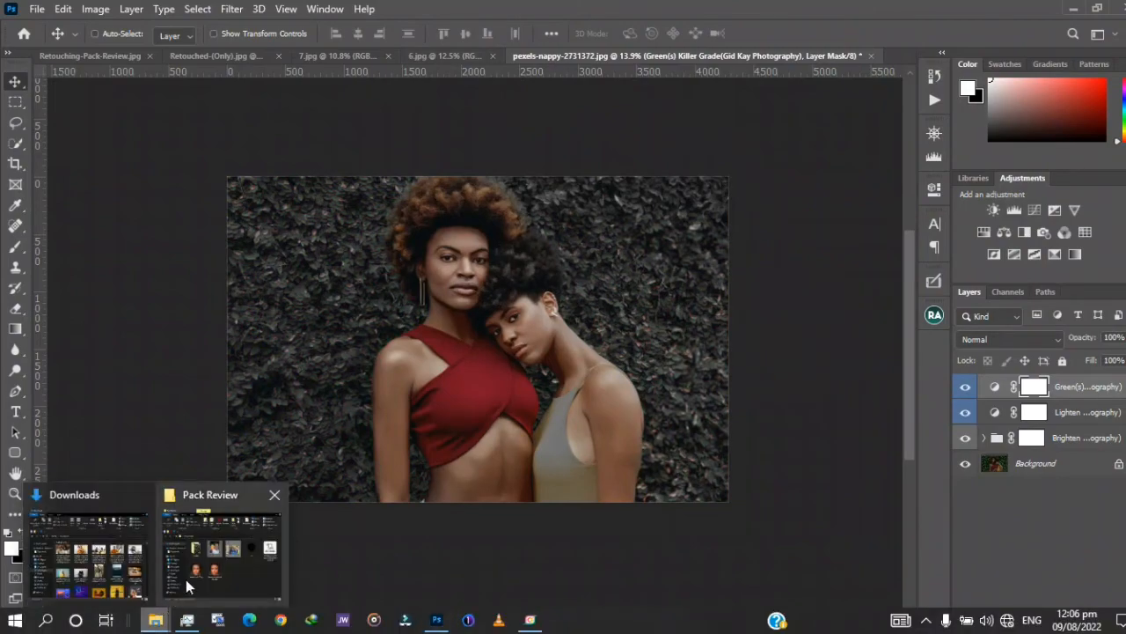
{"action": "left_click", "coordinate": [185, 579]}
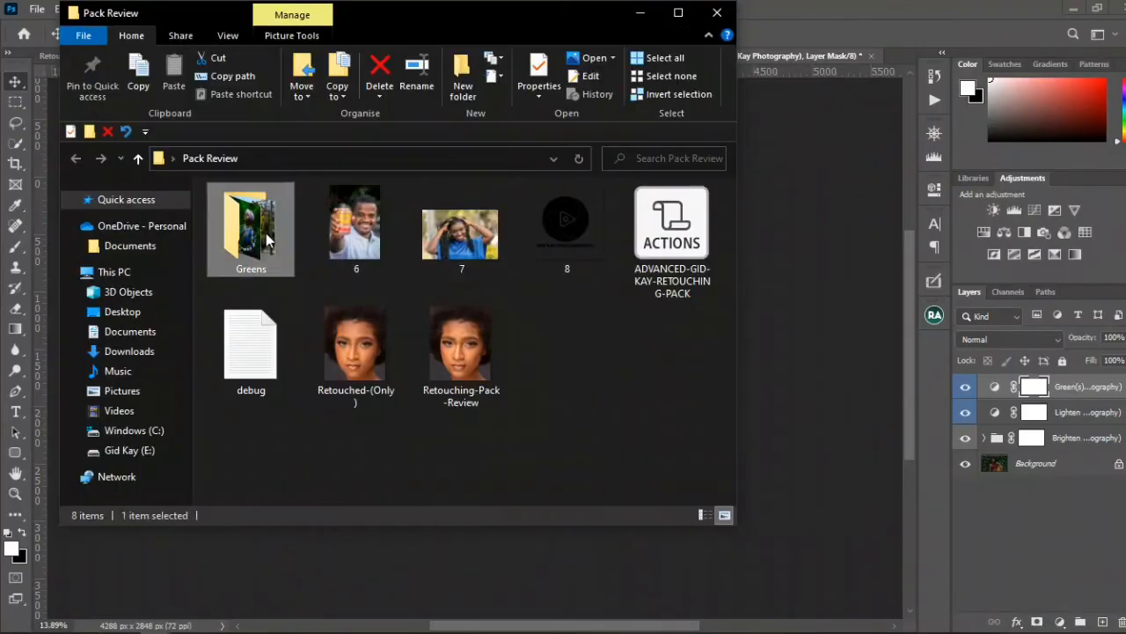
{"action": "double_click", "coordinate": [263, 234]}
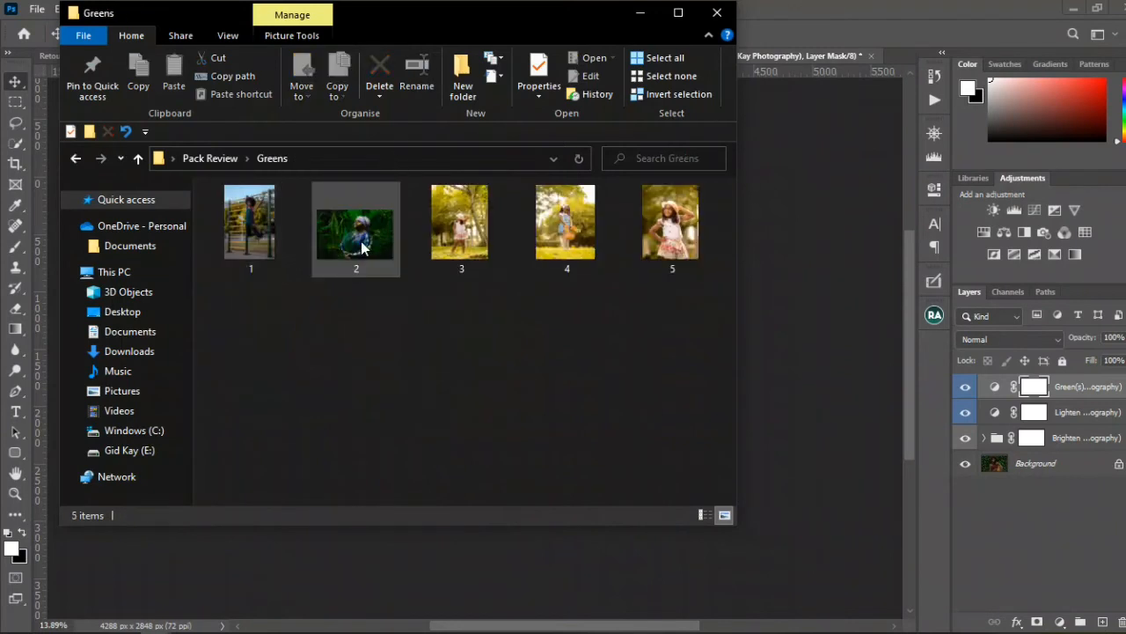
{"action": "double_click", "coordinate": [361, 246]}
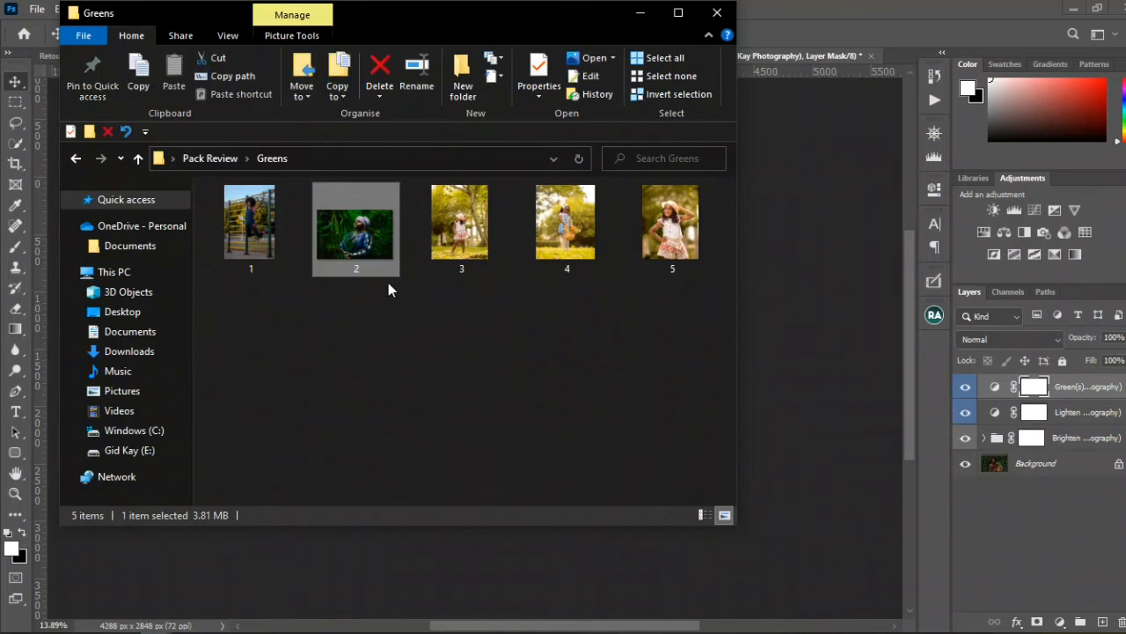
{"action": "key", "text": "shift+Right"}
{"action": "left_click_drag", "start_coordinate": [386, 216], "coordinate": [893, 58]}
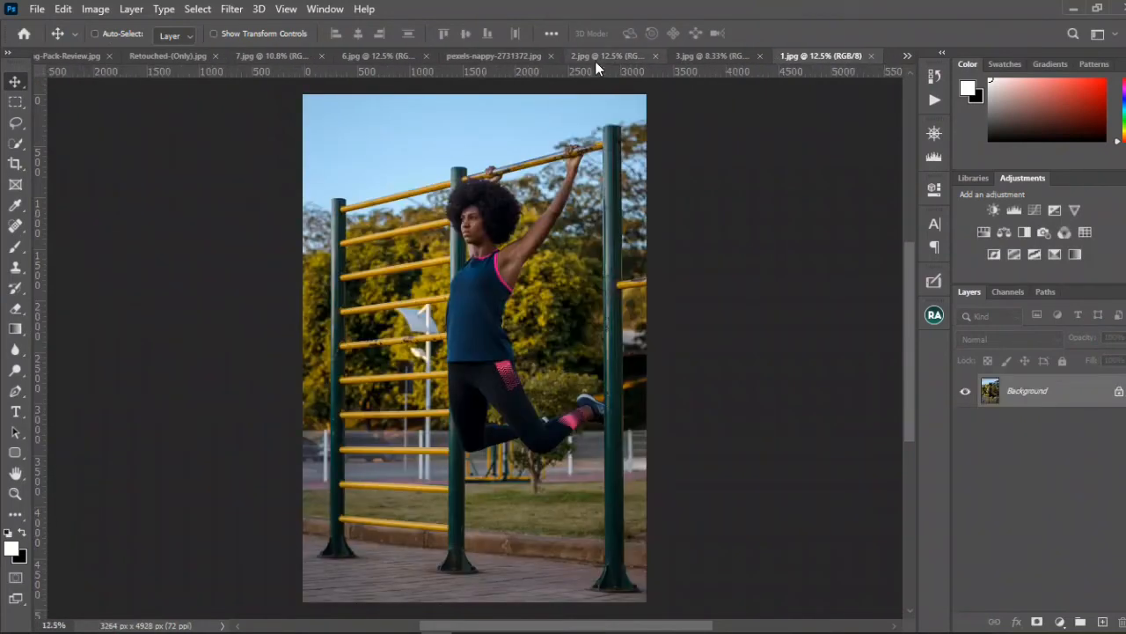
{"action": "left_click", "coordinate": [552, 56]}
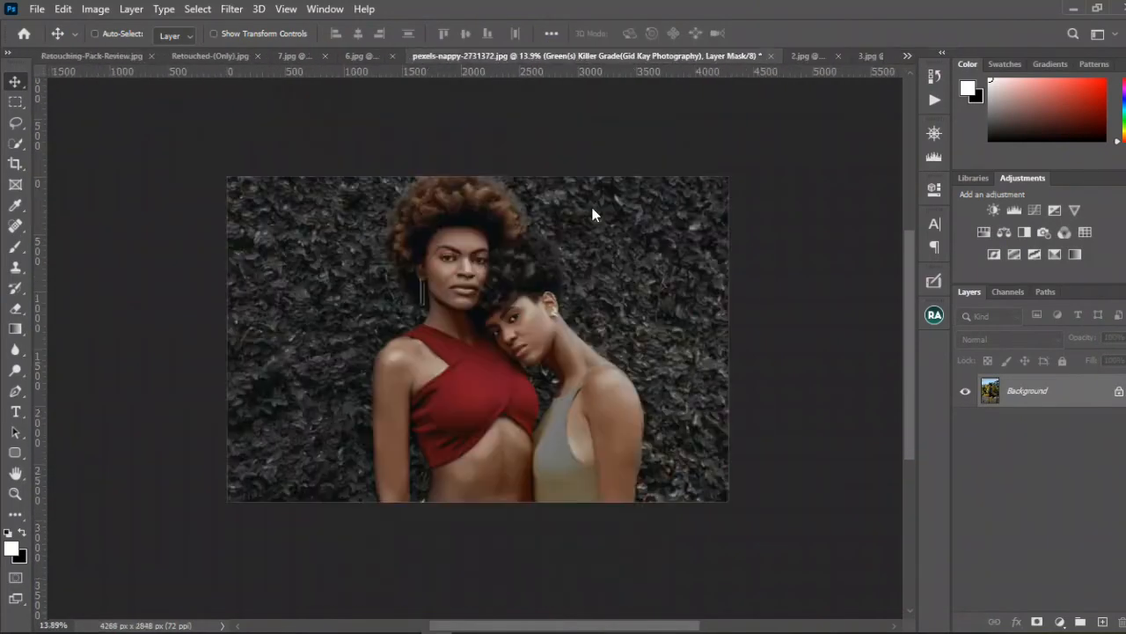
{"action": "left_click", "coordinate": [532, 248]}
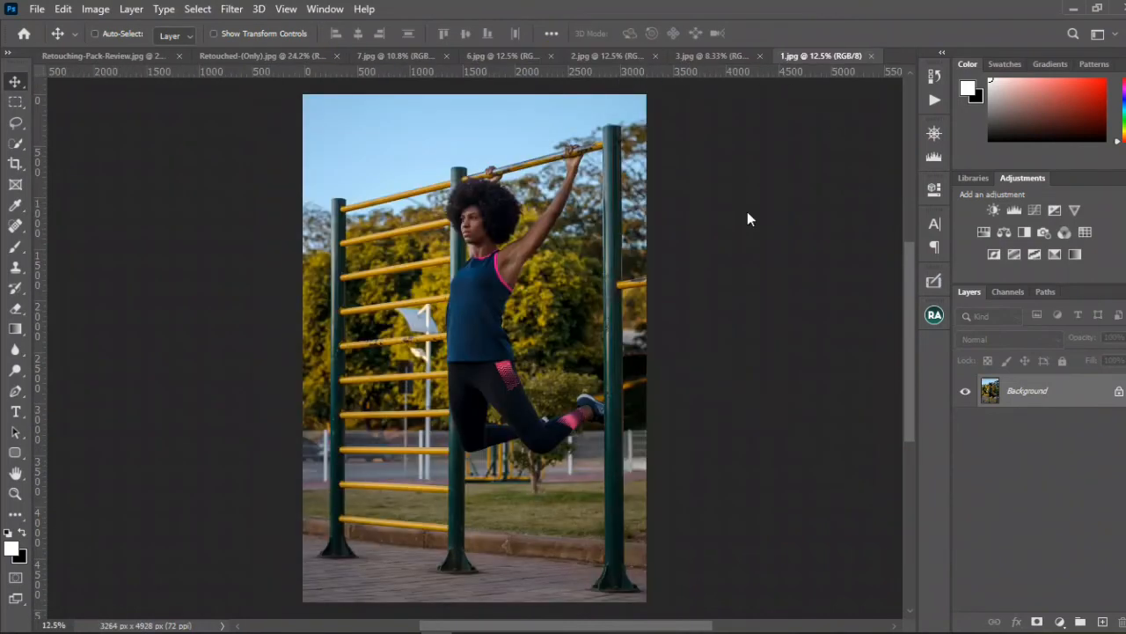
Step: Run the Green(s) Killer Grade action on 1.jpg and compare the photo with and without the grade in the Navigator
{"action": "left_click", "coordinate": [941, 101]}
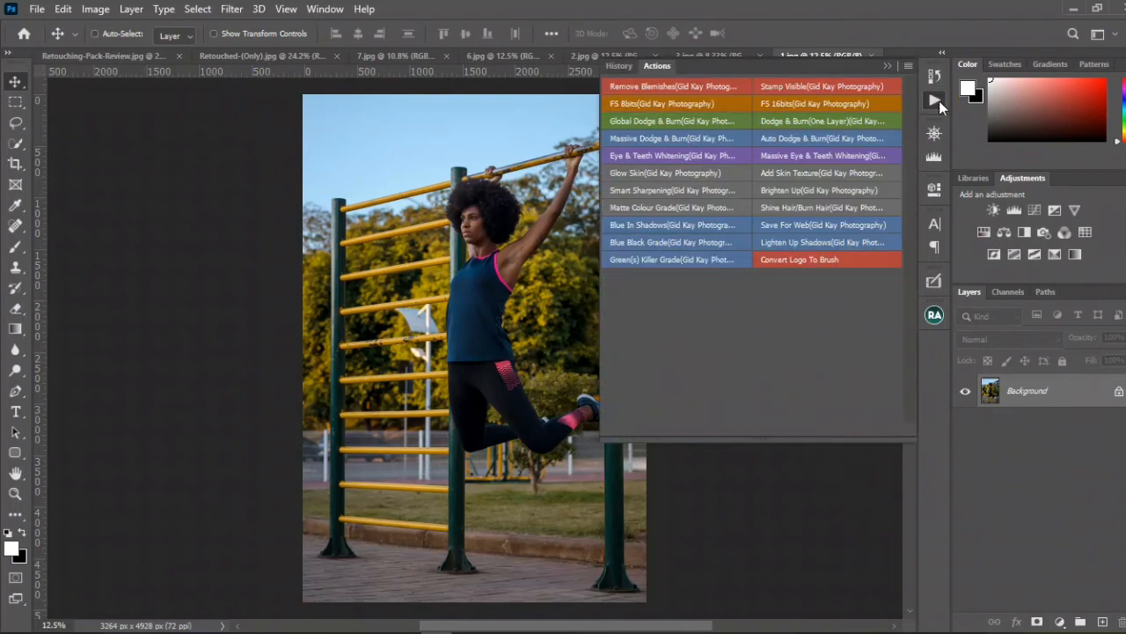
{"action": "left_click", "coordinate": [674, 261]}
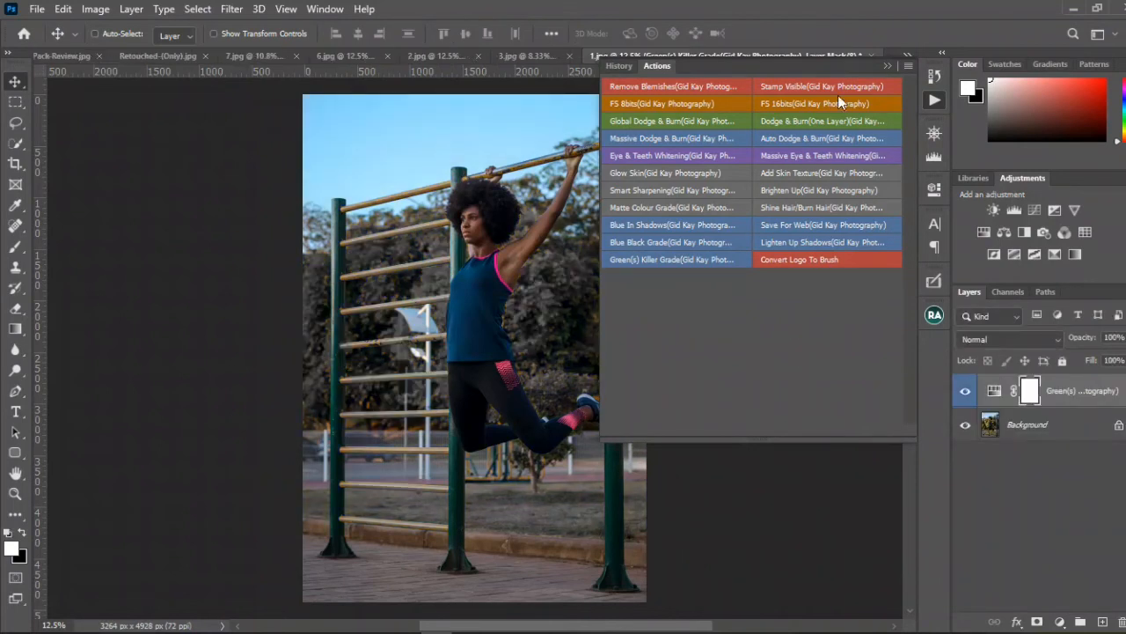
{"action": "left_click", "coordinate": [889, 65]}
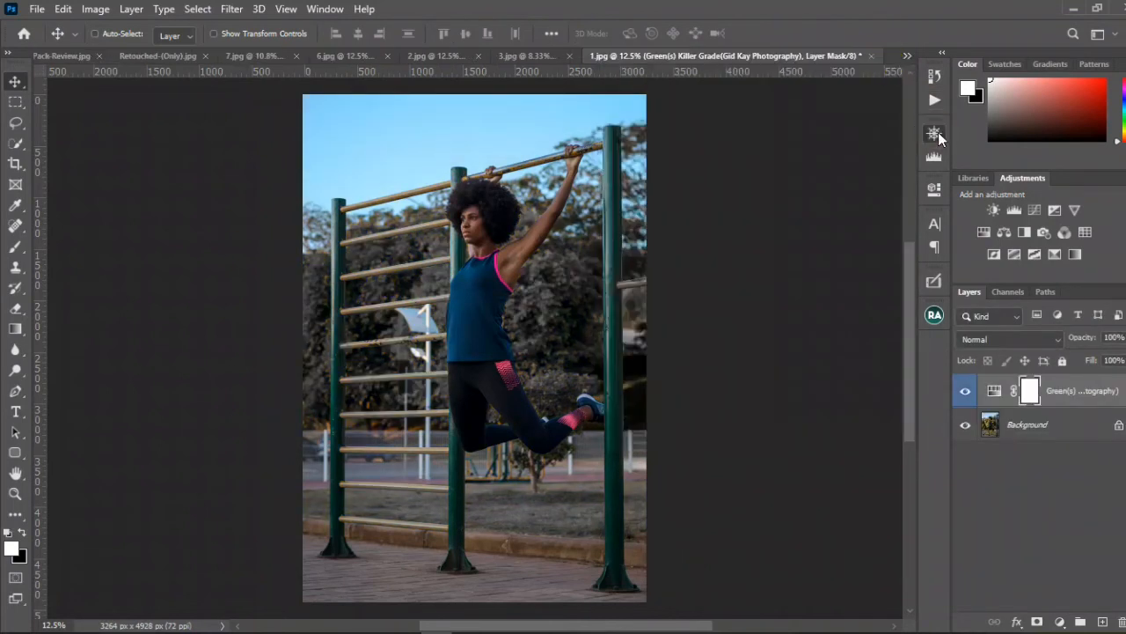
{"action": "left_click", "coordinate": [937, 133]}
{"action": "left_click", "coordinate": [965, 390]}
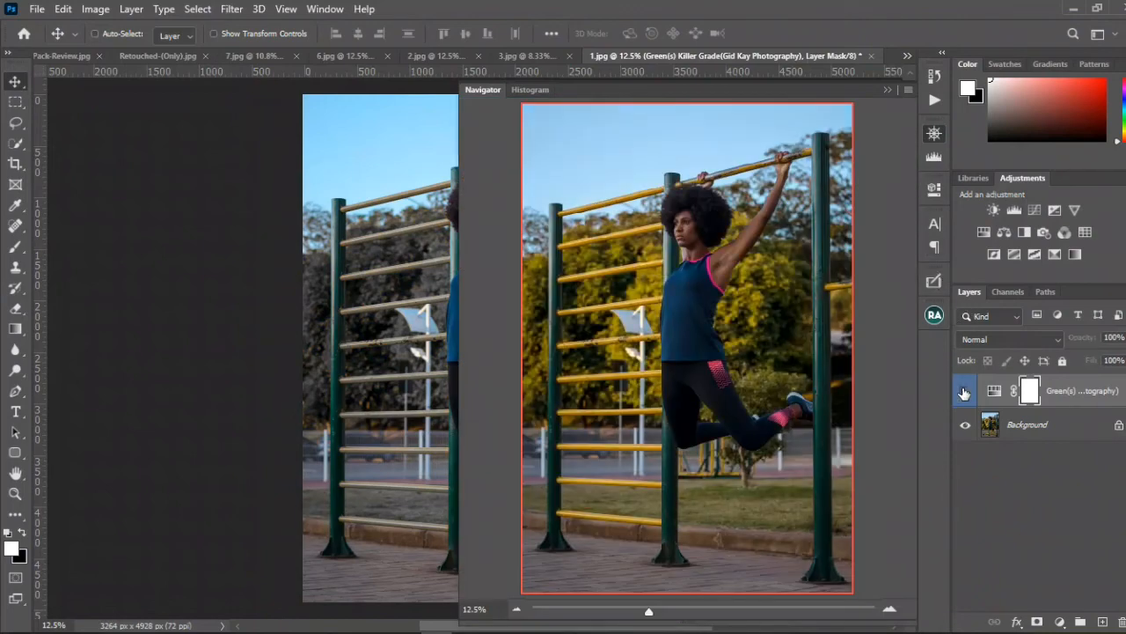
{"action": "left_click", "coordinate": [965, 391]}
{"action": "left_click", "coordinate": [965, 390]}
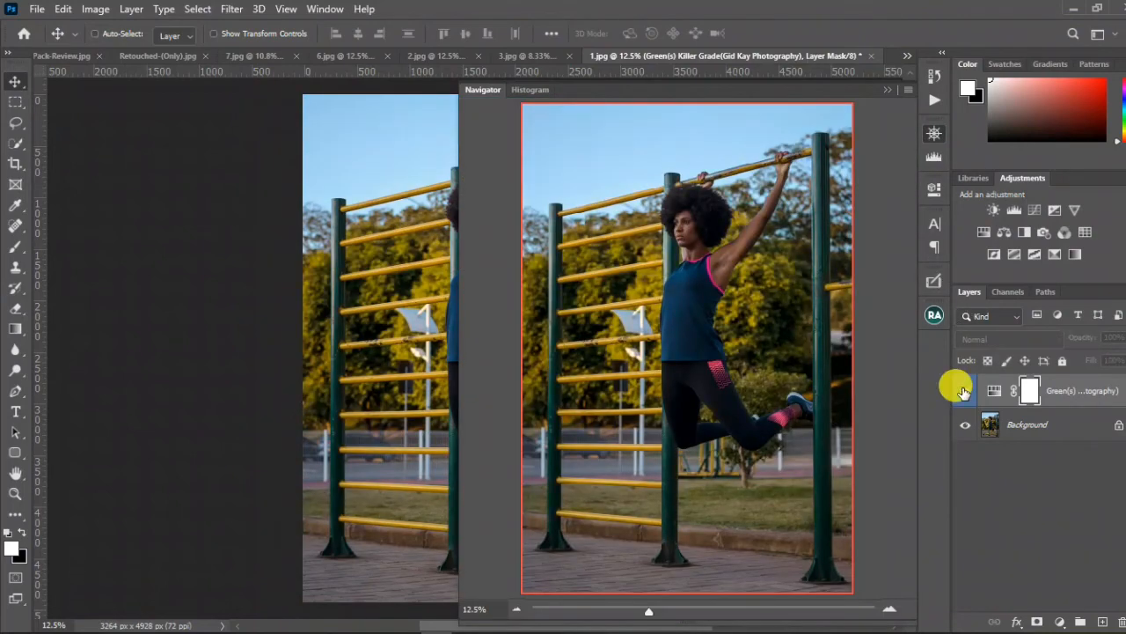
{"action": "left_click", "coordinate": [964, 391]}
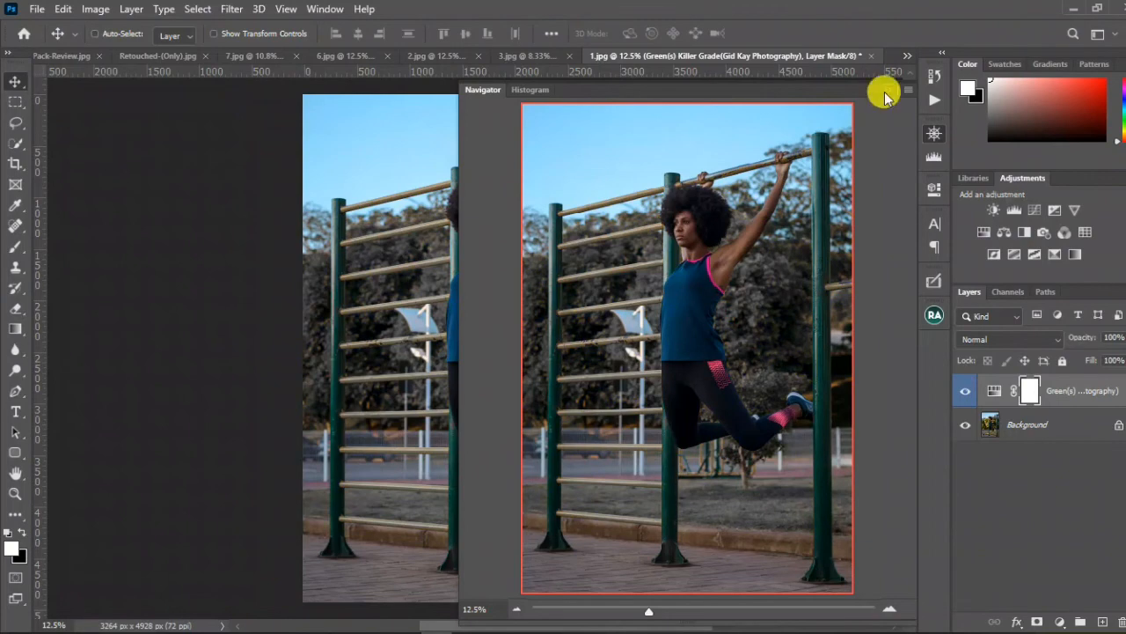
{"action": "left_click", "coordinate": [878, 64]}
Step: Run the Green(s) Killer Grade action on 3.jpg and compare the girl's photo with and without the grade
{"action": "left_click", "coordinate": [533, 54]}
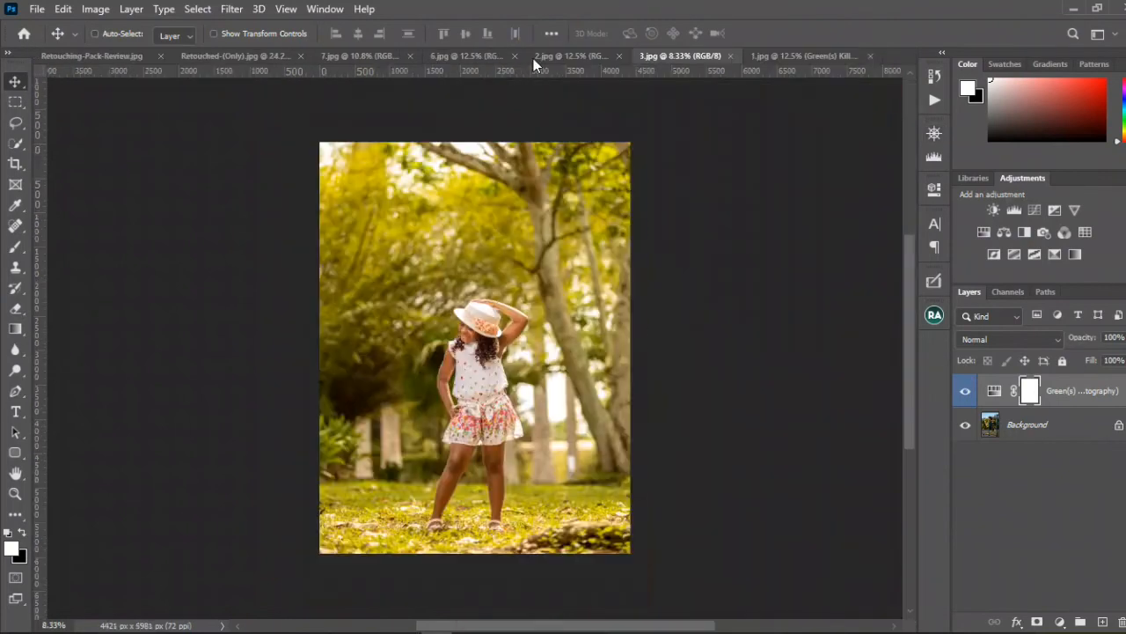
{"action": "left_click", "coordinate": [934, 99]}
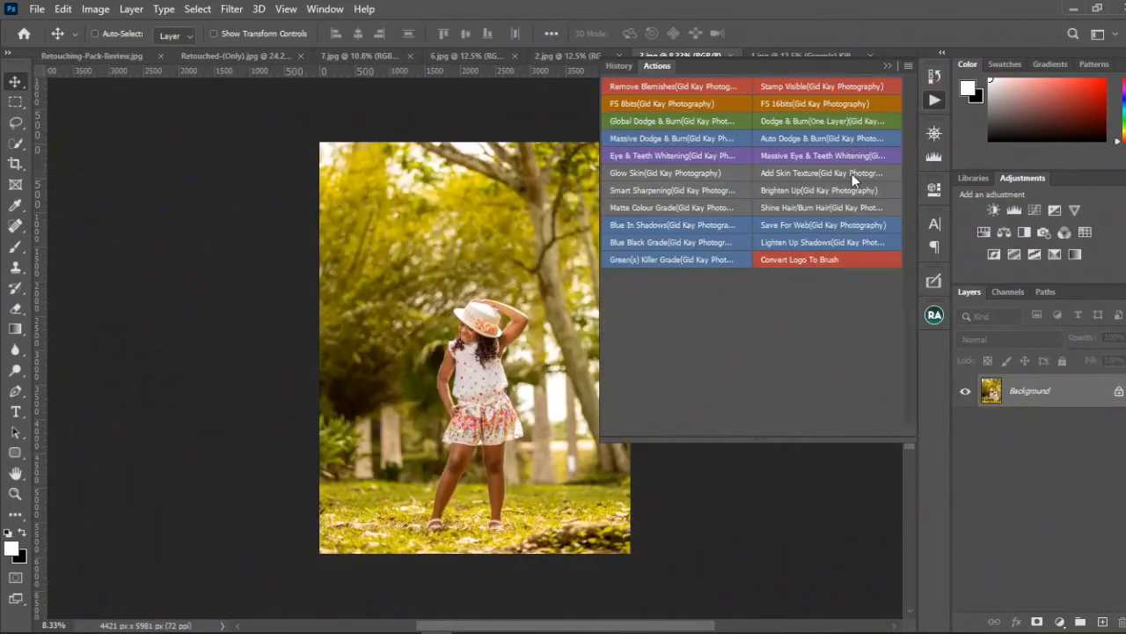
{"action": "left_click", "coordinate": [680, 261]}
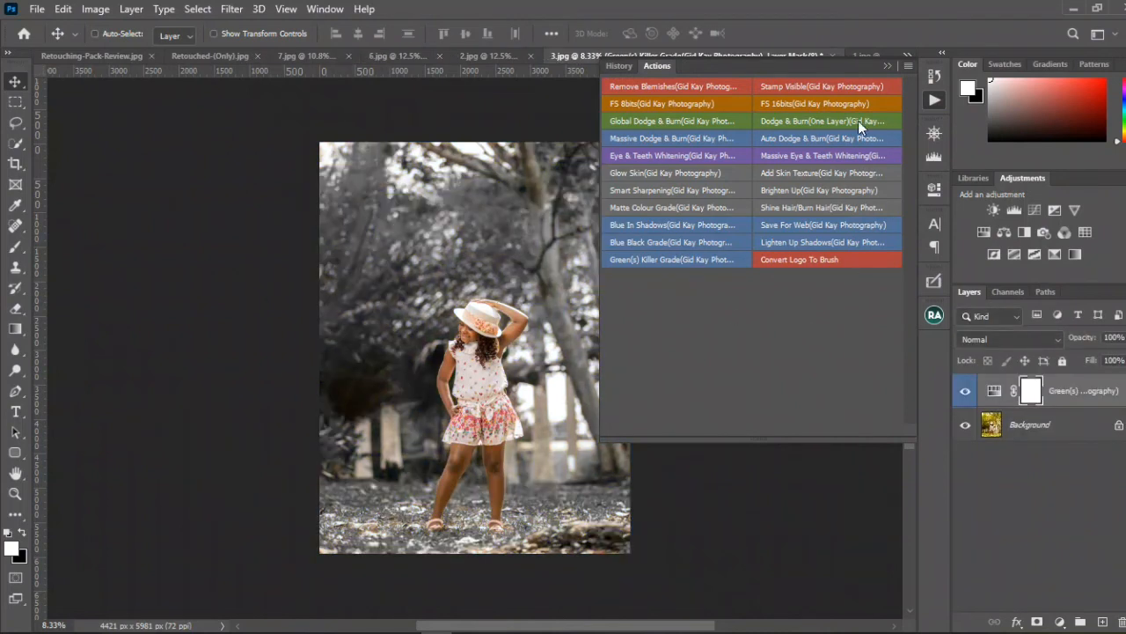
{"action": "left_click", "coordinate": [925, 133]}
{"action": "left_click", "coordinate": [965, 390]}
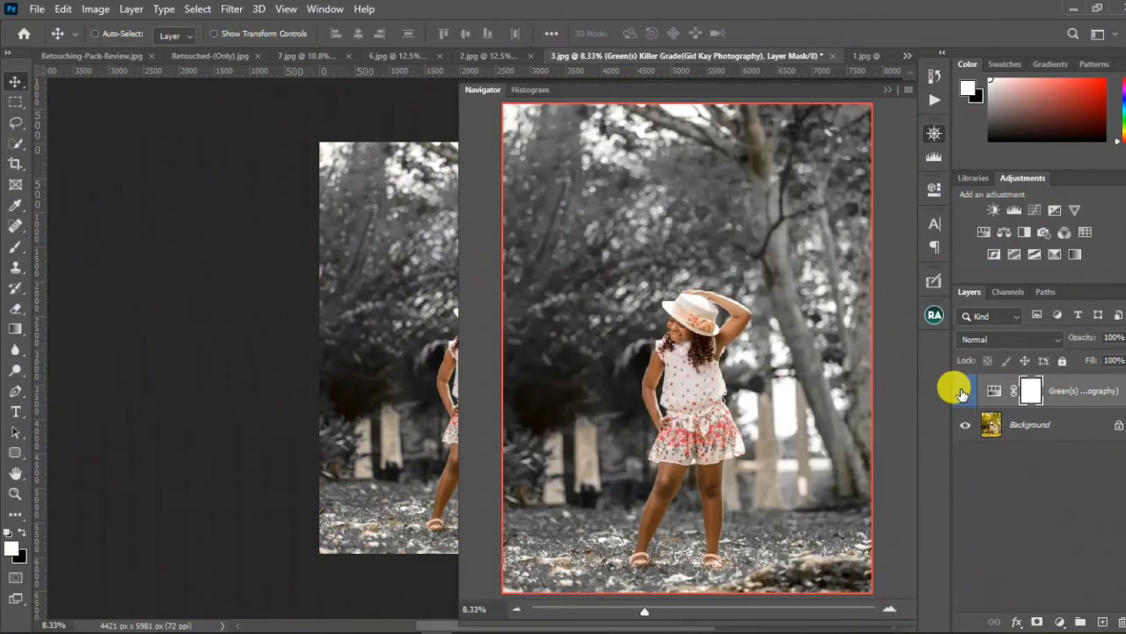
{"action": "left_click", "coordinate": [964, 393]}
Step: Run the Green(s) Killer Grade action on 2.jpg and compare the body-paint portrait with and without the grade
{"action": "left_click", "coordinate": [484, 55]}
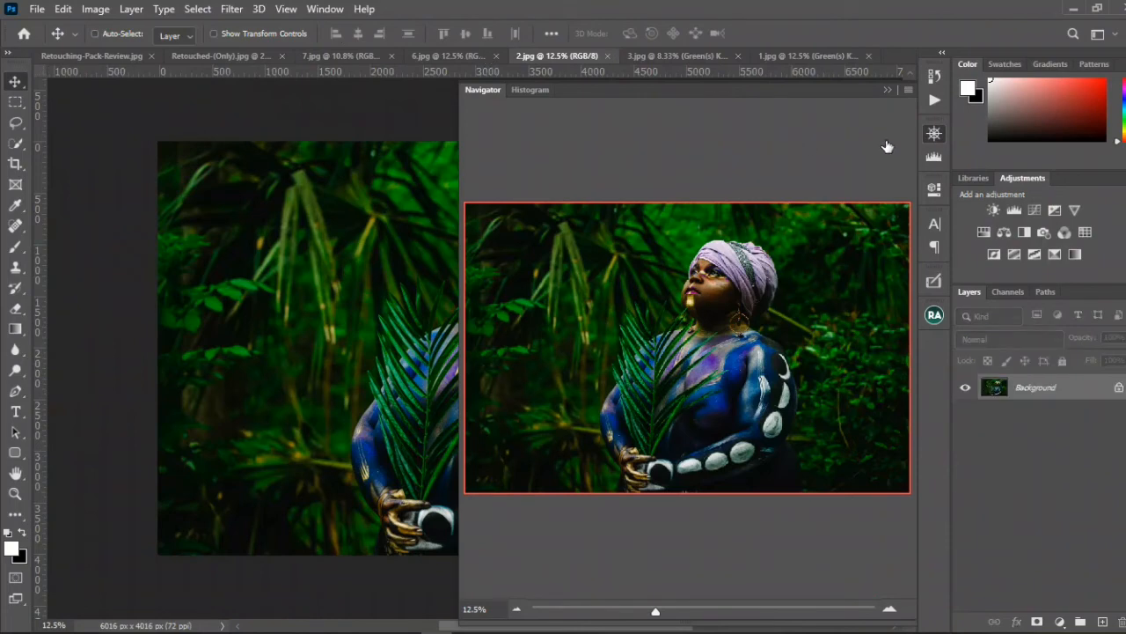
{"action": "left_click", "coordinate": [935, 104]}
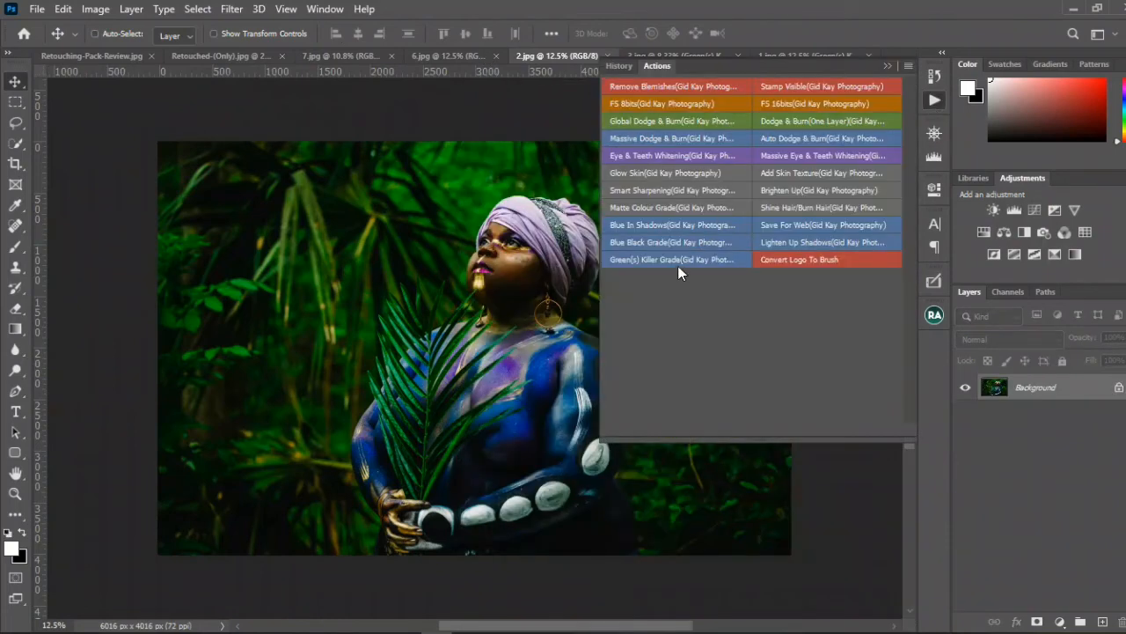
{"action": "left_click", "coordinate": [678, 261]}
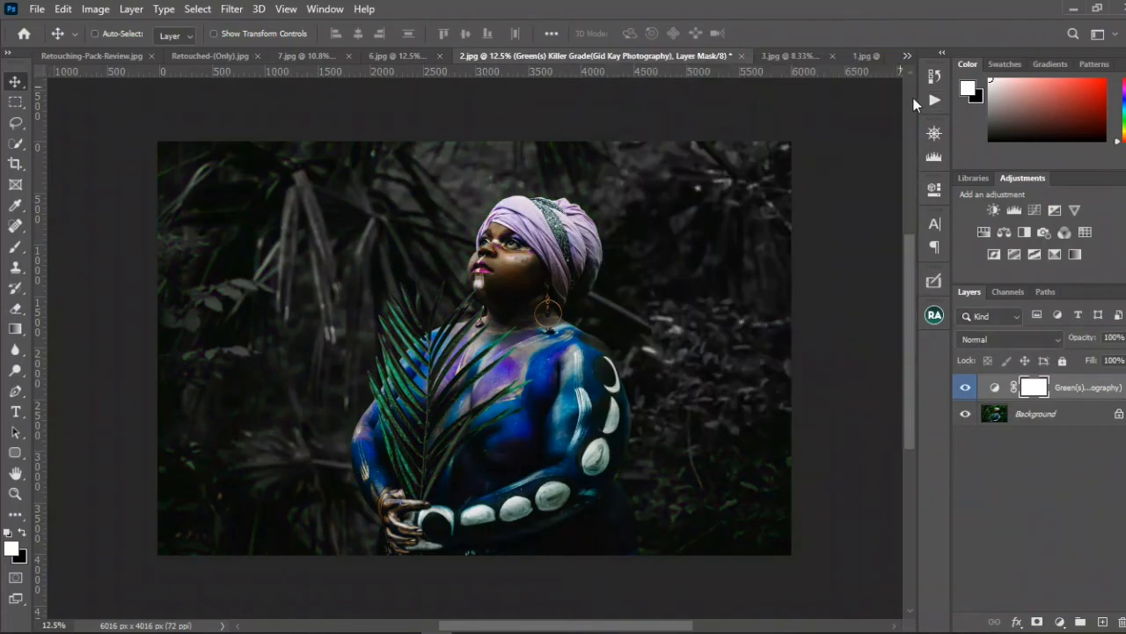
{"action": "left_click", "coordinate": [935, 99]}
{"action": "left_click", "coordinate": [937, 137]}
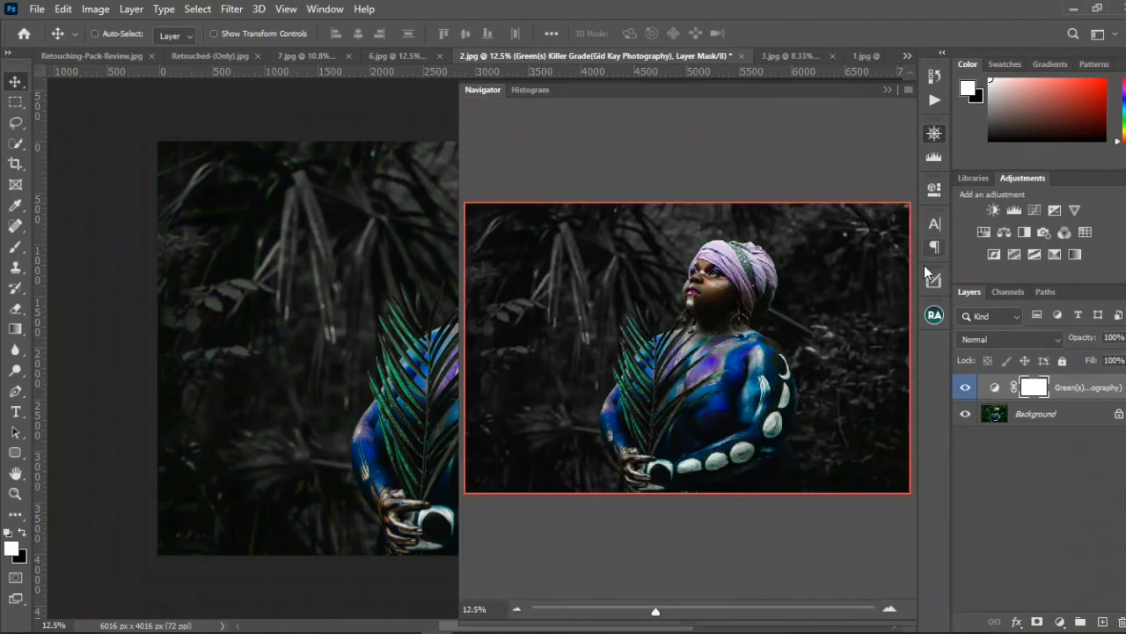
{"action": "left_click", "coordinate": [964, 388]}
{"action": "left_click", "coordinate": [964, 388]}
{"action": "left_click", "coordinate": [888, 89]}
Step: Close 2.jpg, 3.jpg and 1.jpg without saving their changes
{"action": "left_click", "coordinate": [740, 55]}
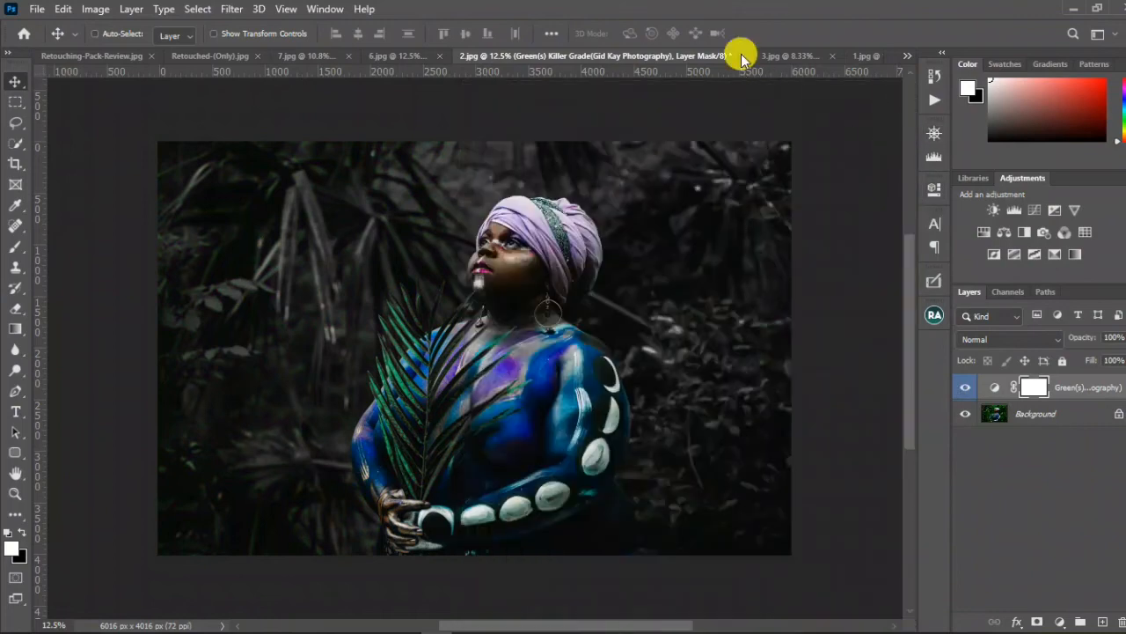
{"action": "left_click", "coordinate": [531, 246]}
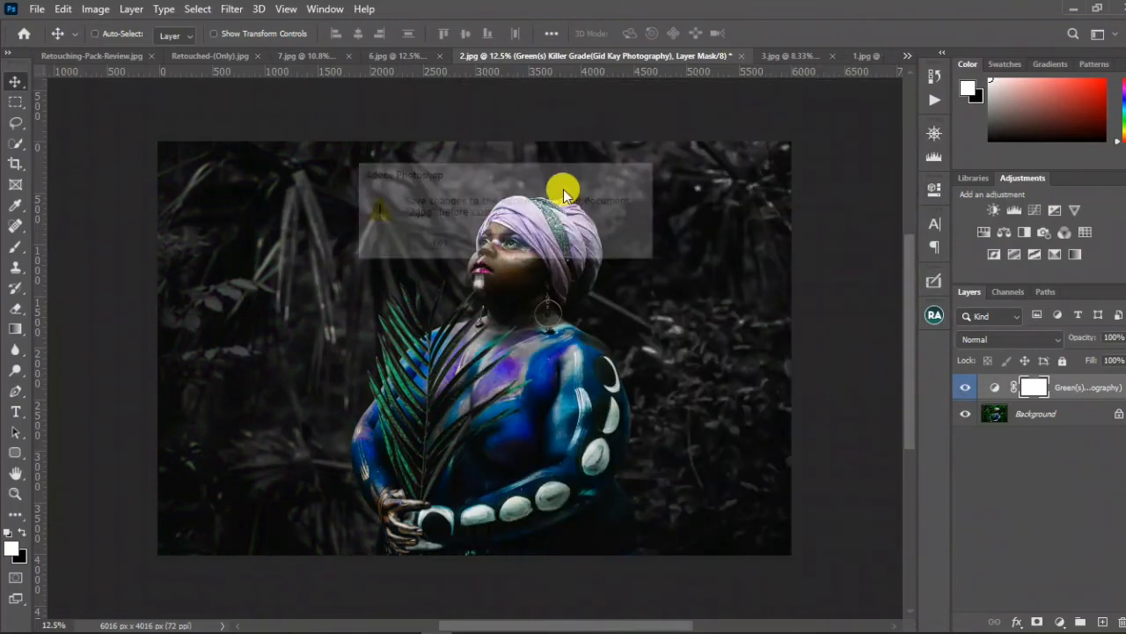
{"action": "left_click", "coordinate": [777, 57]}
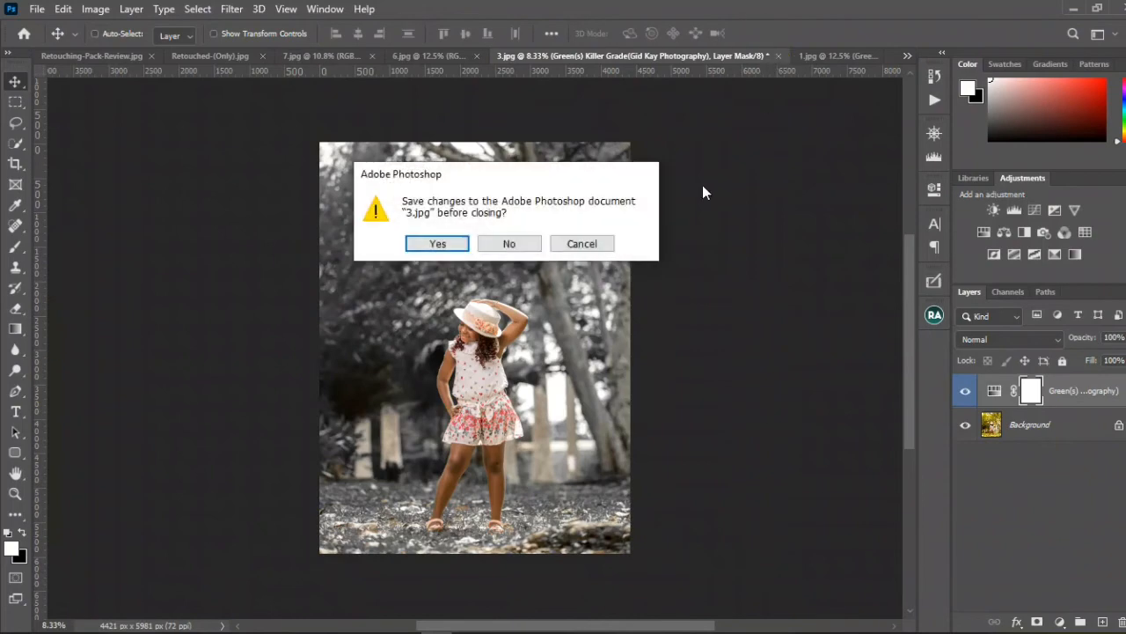
{"action": "left_click", "coordinate": [513, 245]}
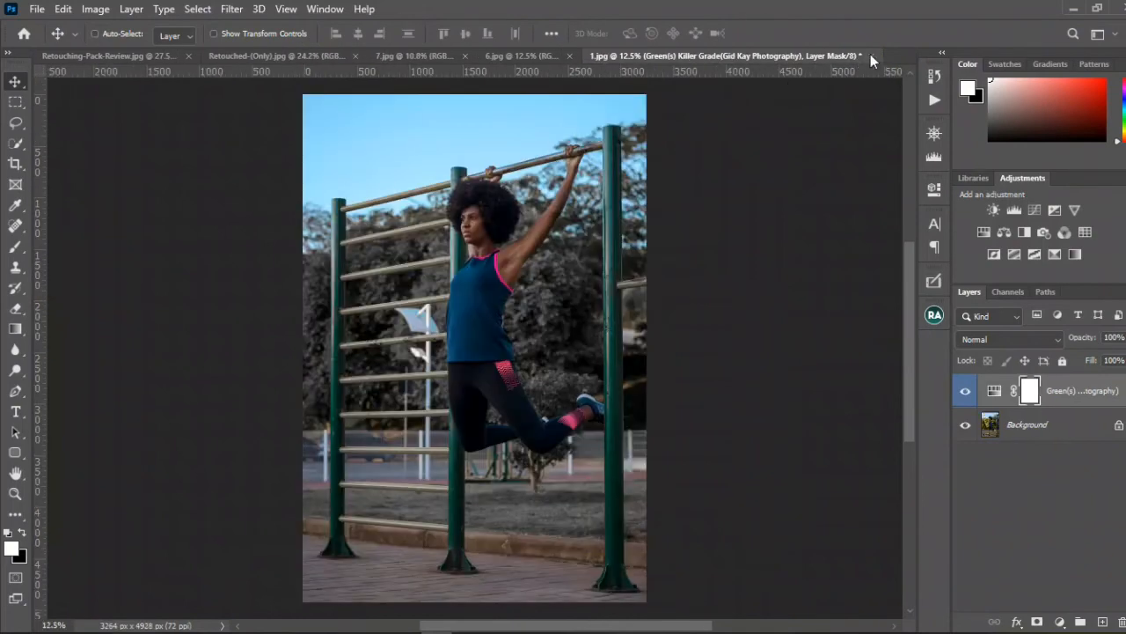
{"action": "left_click", "coordinate": [871, 56]}
{"action": "left_click", "coordinate": [525, 247]}
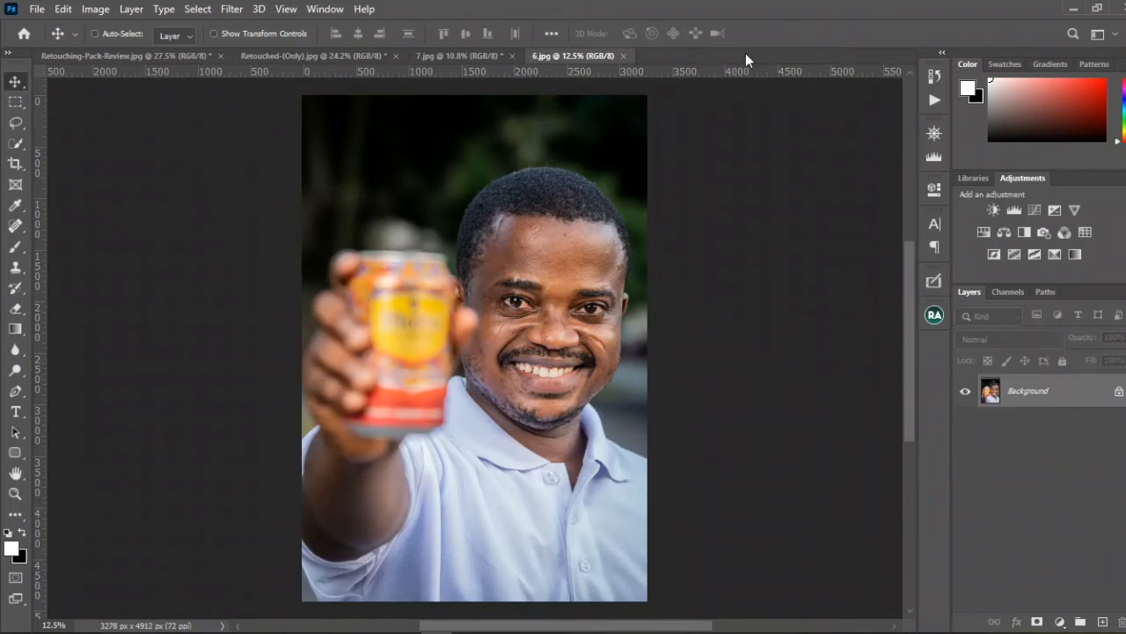
Step: Switch to File Explorer, locate logo image 8 in the Pack Review folder, and return to Photoshop
{"action": "left_click", "coordinate": [933, 99]}
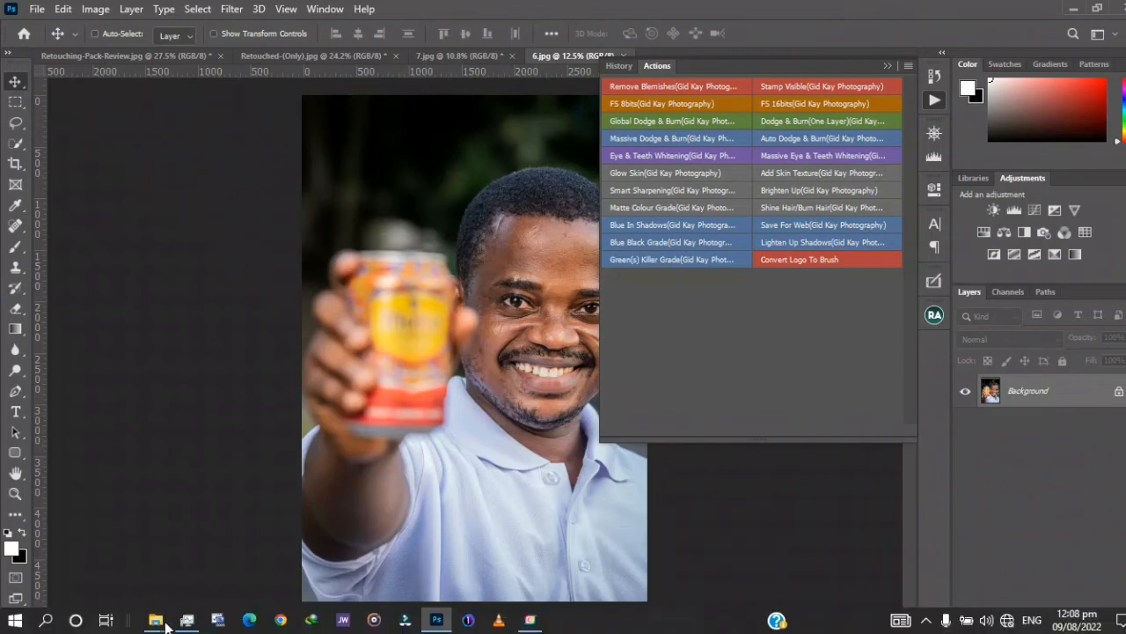
{"action": "left_click", "coordinate": [154, 620]}
{"action": "left_click", "coordinate": [218, 563]}
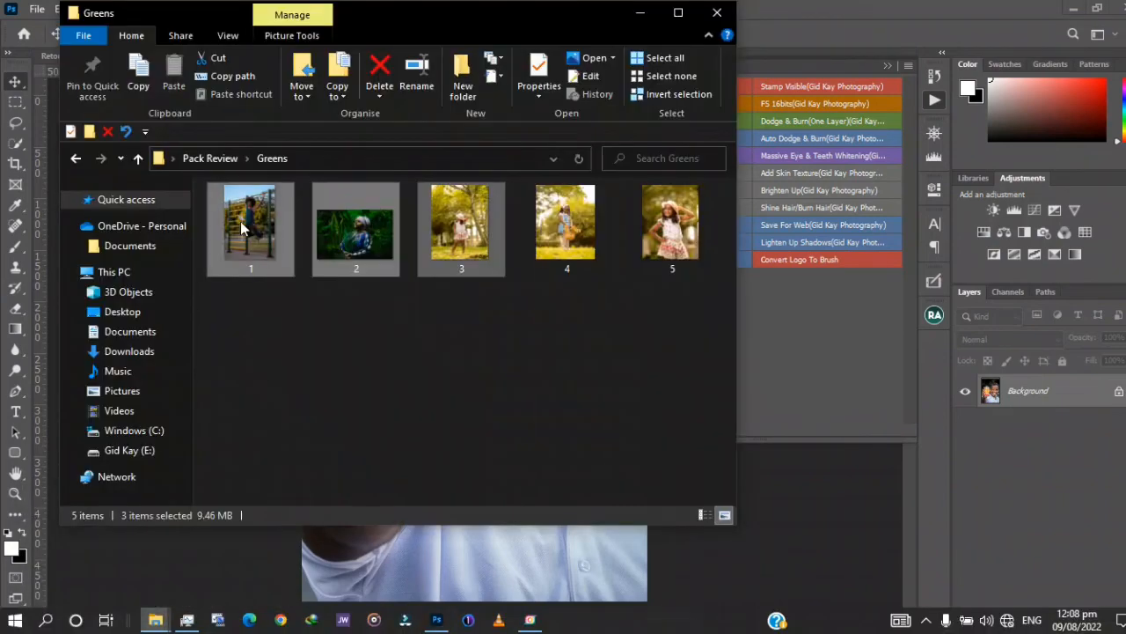
{"action": "left_click", "coordinate": [138, 158]}
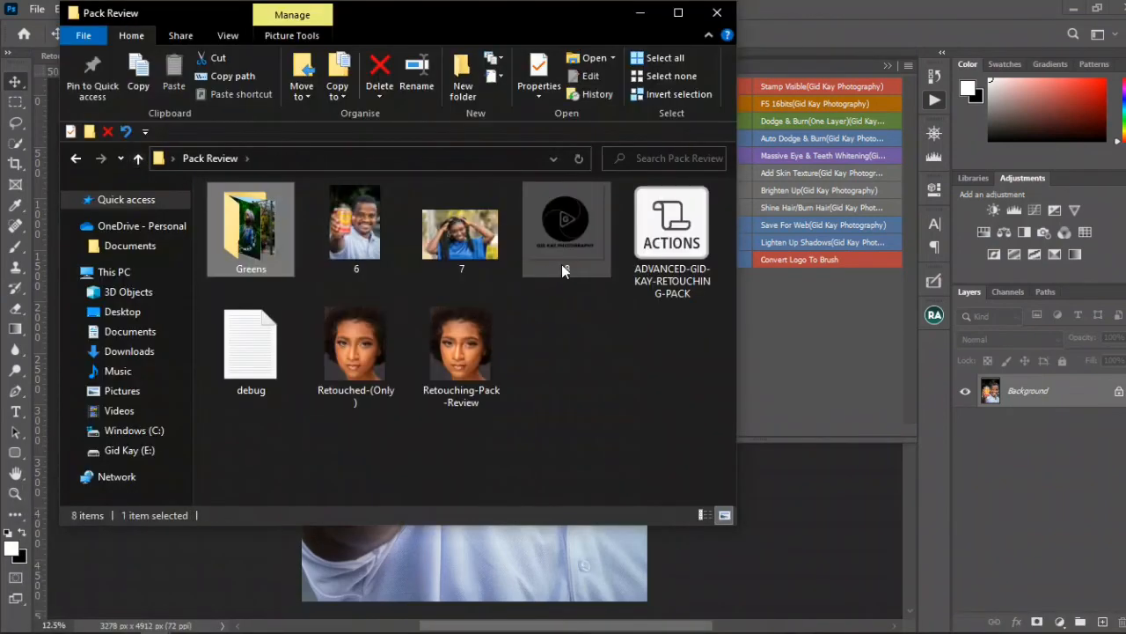
{"action": "left_click", "coordinate": [562, 260]}
{"action": "left_click_drag", "start_coordinate": [778, 387], "coordinate": [578, 281]}
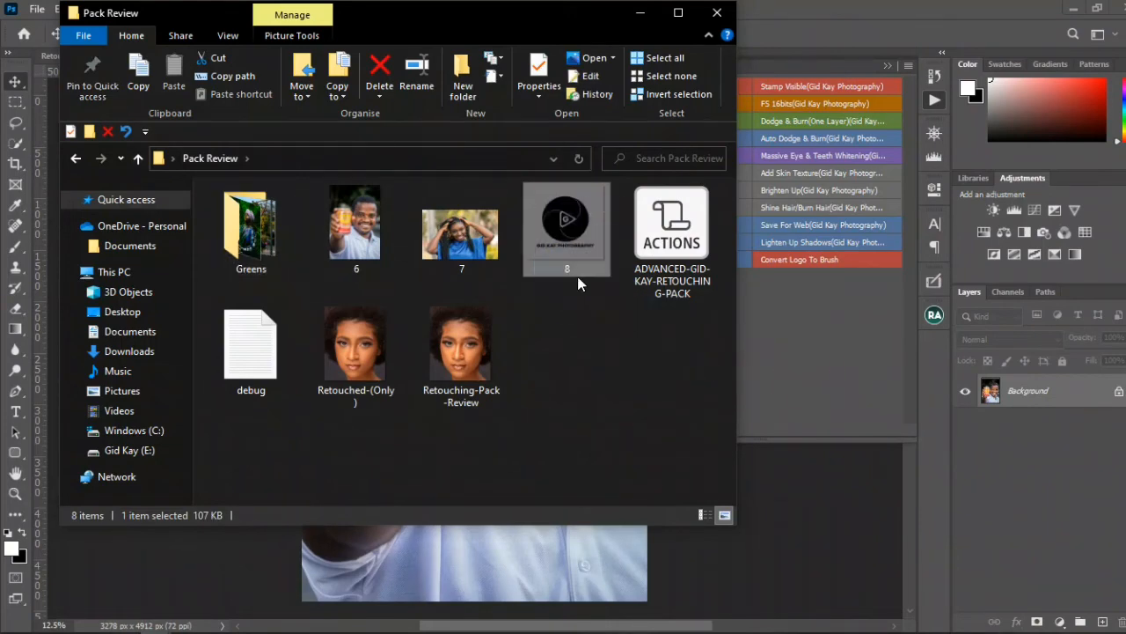
{"action": "left_click", "coordinate": [640, 17]}
{"action": "left_click", "coordinate": [755, 366]}
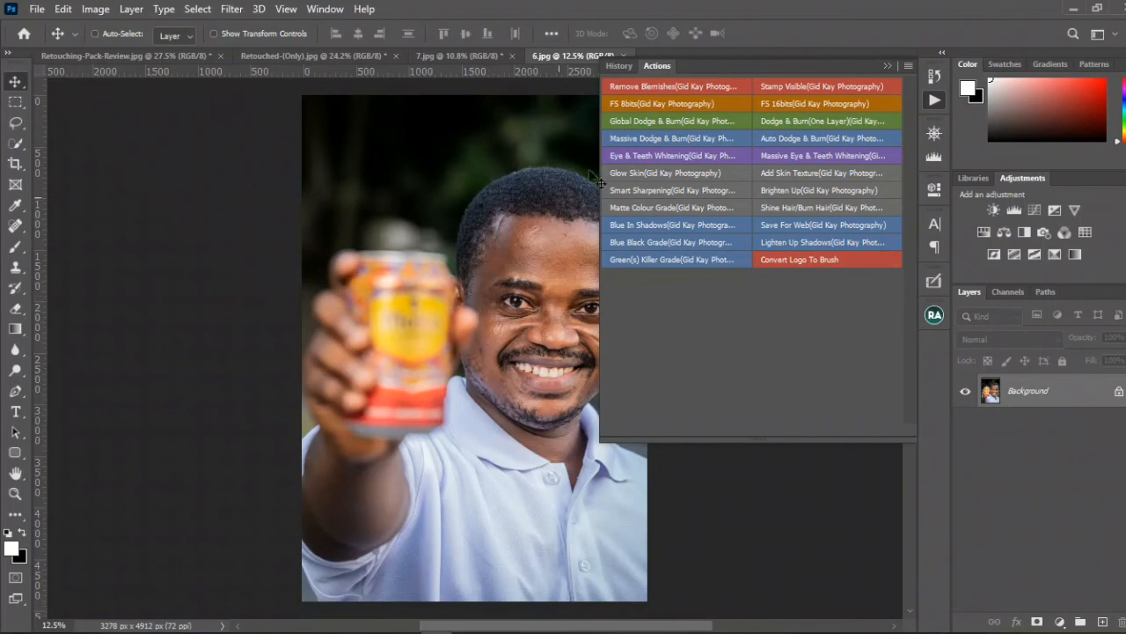
{"action": "left_click", "coordinate": [886, 67]}
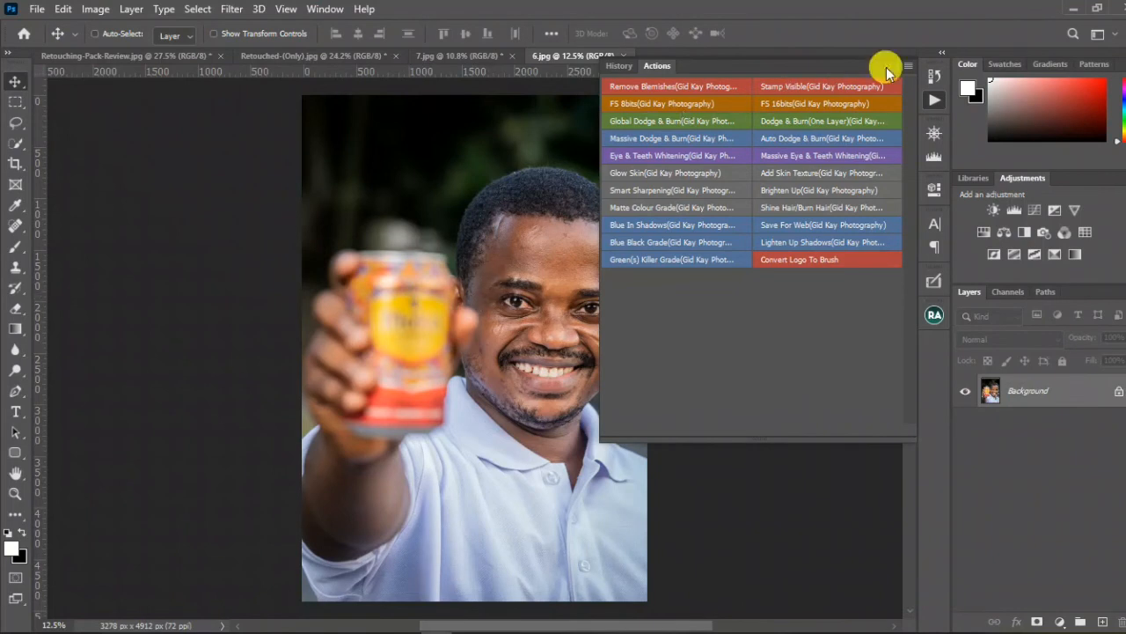
Step: Create a new blank document from the recent custom preset of 6 x 6 in at 300 ppi
{"action": "left_click", "coordinate": [39, 9]}
{"action": "left_click", "coordinate": [40, 9]}
{"action": "left_click", "coordinate": [40, 9]}
{"action": "left_click", "coordinate": [42, 27]}
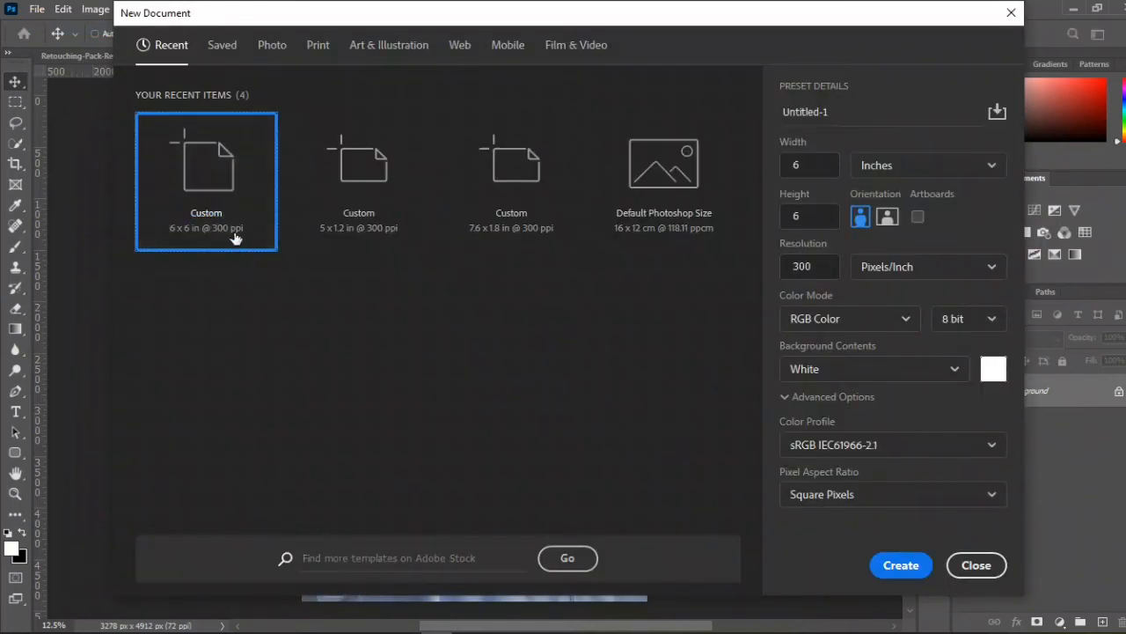
{"action": "left_click", "coordinate": [220, 198]}
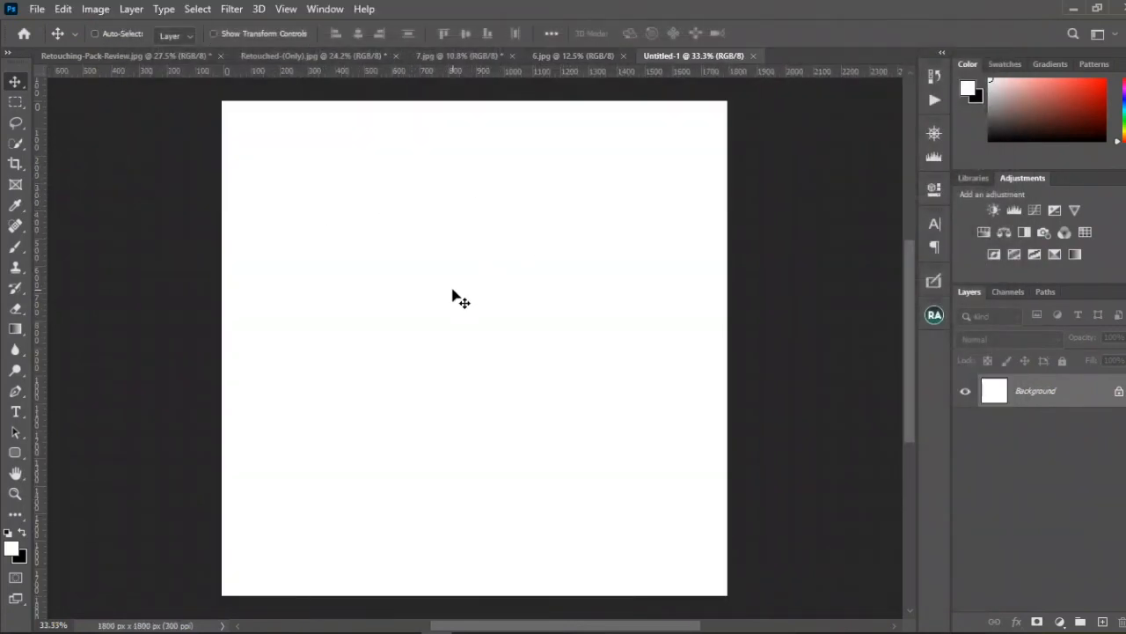
{"action": "scroll", "coordinate": [453, 289], "scroll_direction": "down", "scroll_amount": 1}
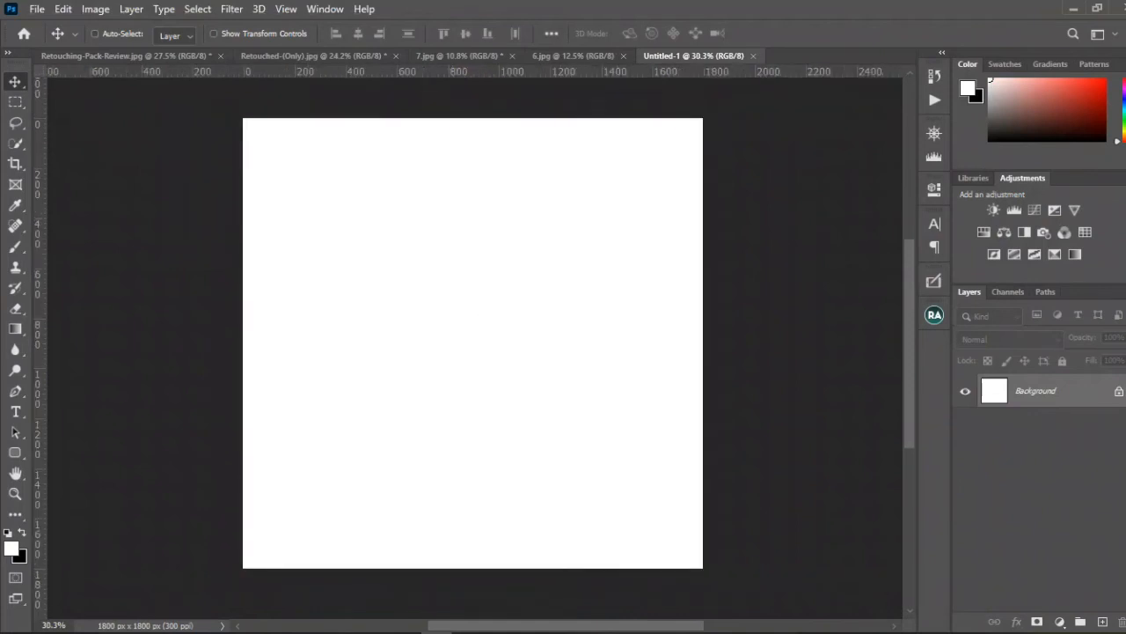
Step: Place logo image 8 from File Explorer's Pack Review folder into the new blank document
{"action": "mouse_move", "coordinate": [155, 619]}
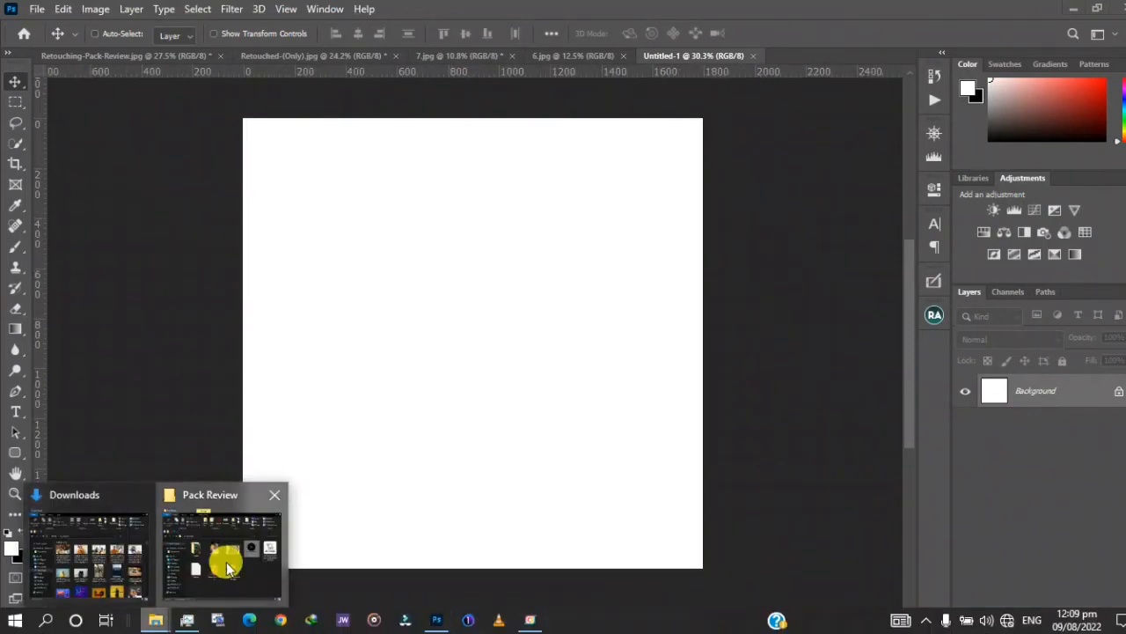
{"action": "left_click", "coordinate": [227, 567]}
{"action": "left_click_drag", "start_coordinate": [555, 245], "coordinate": [825, 375]}
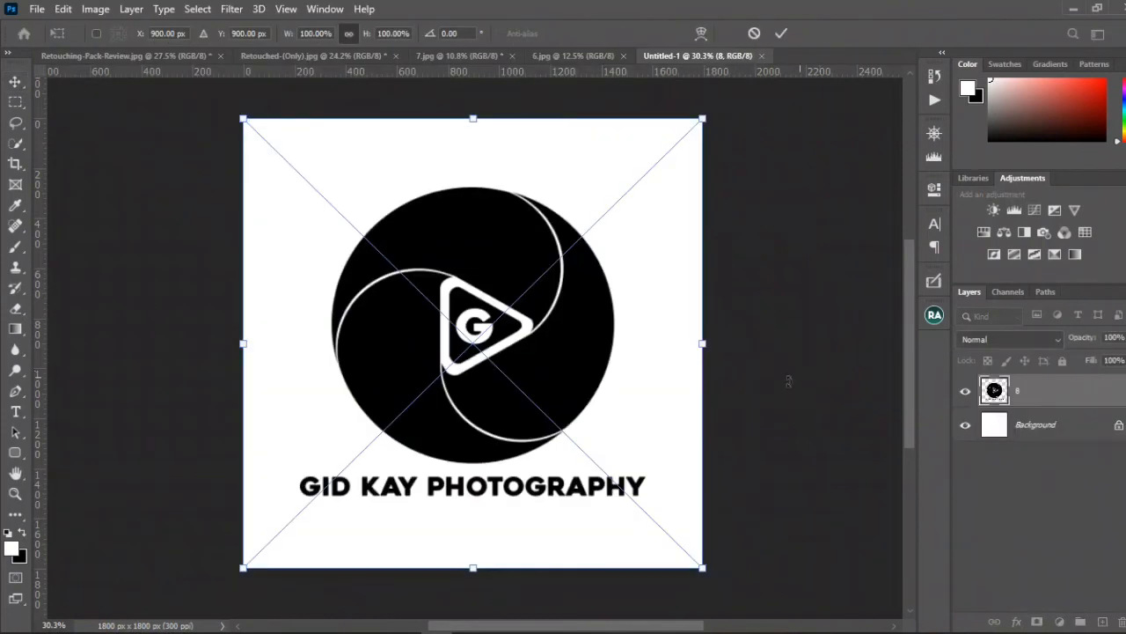
Step: Scale the placed logo to about 130%, reposition it centrally on the white canvas, and commit the placement
{"action": "scroll", "coordinate": [498, 460], "scroll_direction": "down", "scroll_amount": 1}
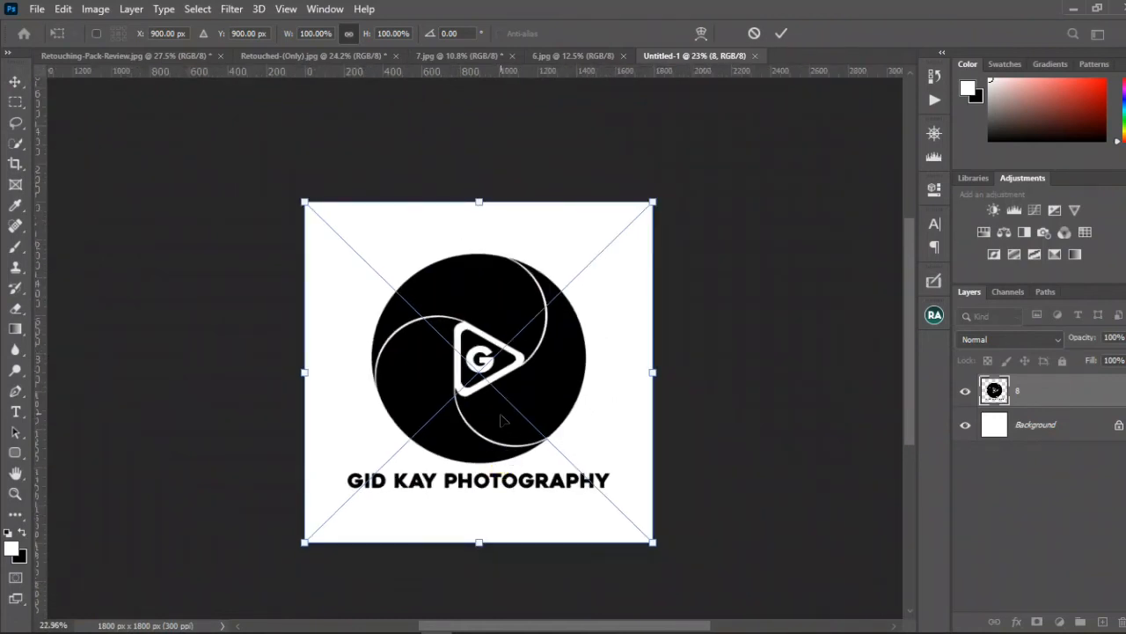
{"action": "left_click", "coordinate": [493, 410]}
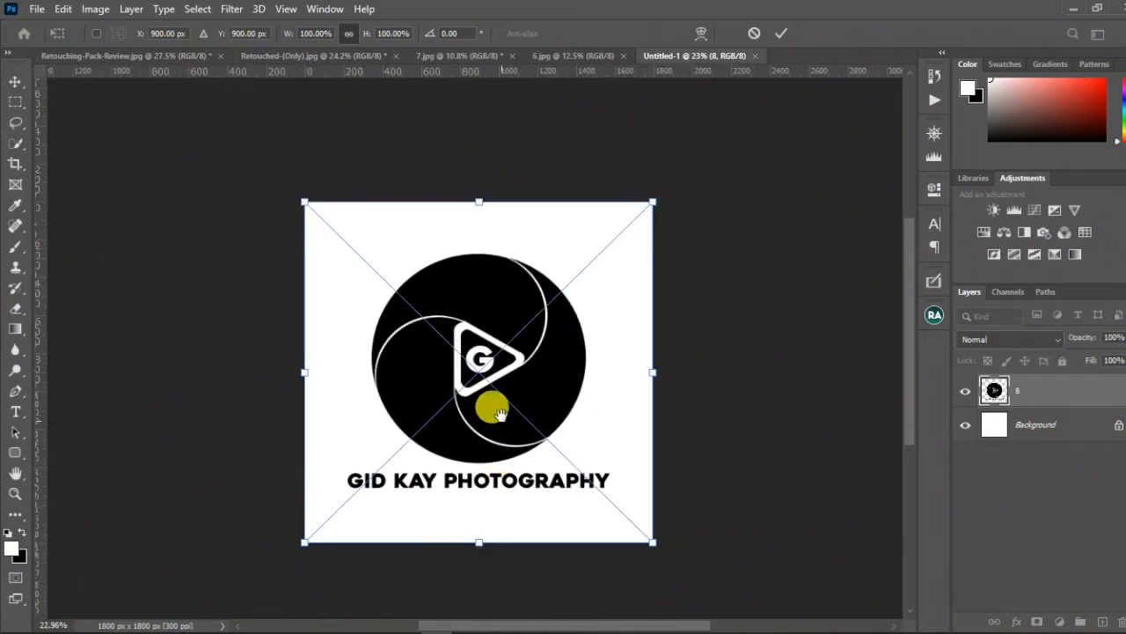
{"action": "left_click_drag", "start_coordinate": [498, 413], "coordinate": [494, 342]}
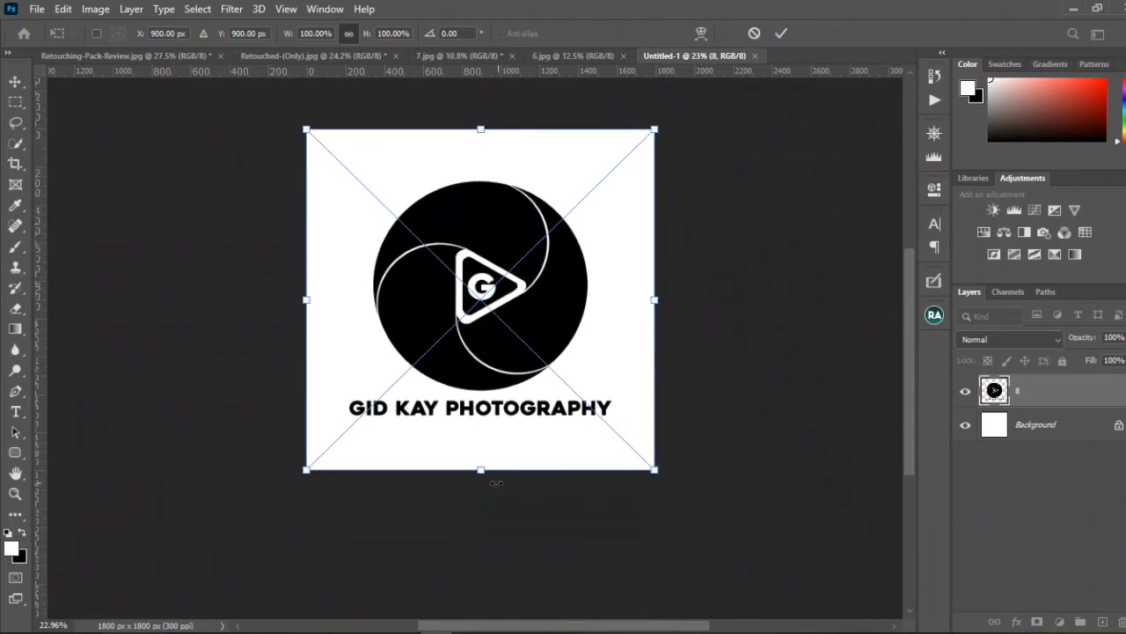
{"action": "mouse_move", "coordinate": [487, 473]}
{"action": "left_mouse_down"}
{"action": "mouse_move", "coordinate": [483, 530]}
{"action": "mouse_move", "coordinate": [494, 543]}
{"action": "mouse_move", "coordinate": [495, 465]}
{"action": "left_mouse_up"}
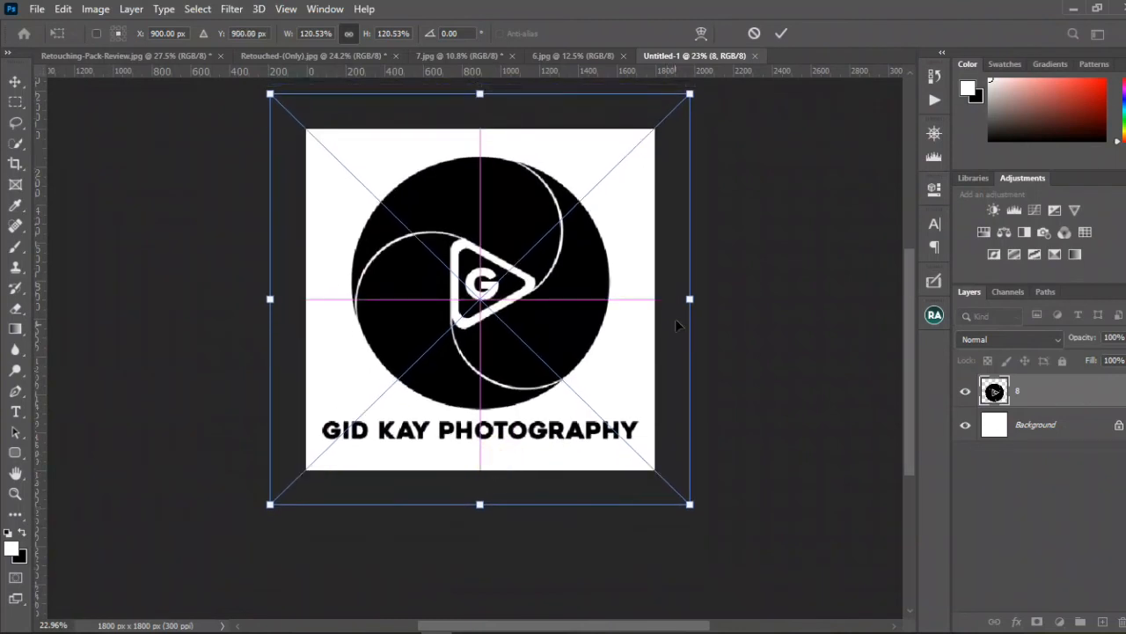
{"action": "left_click_drag", "start_coordinate": [690, 299], "coordinate": [714, 296]}
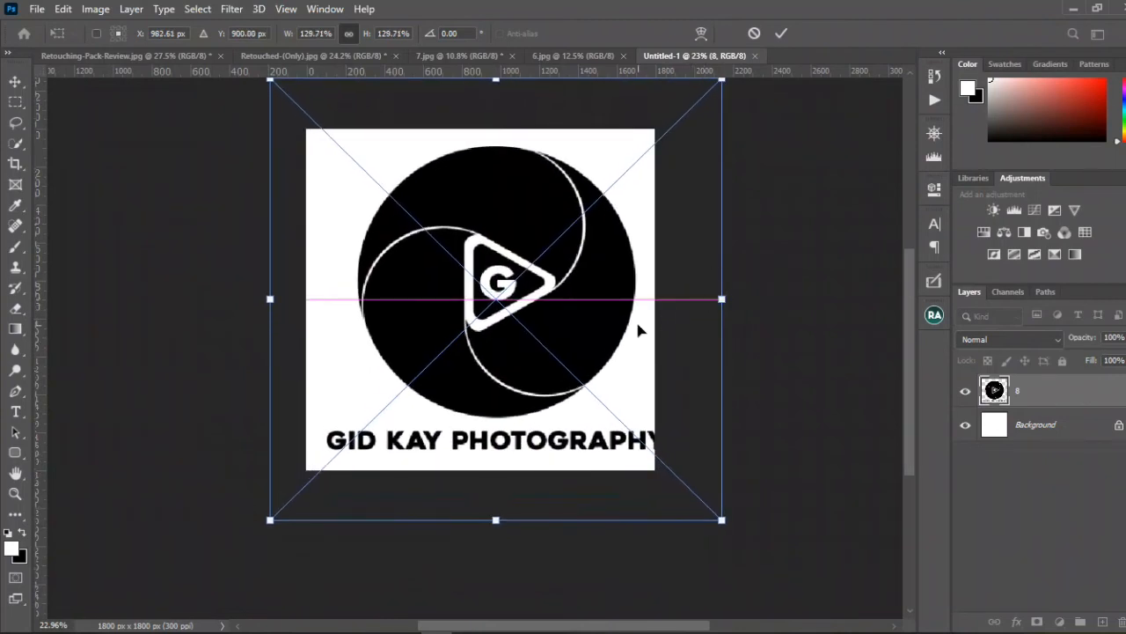
{"action": "left_click_drag", "start_coordinate": [635, 325], "coordinate": [622, 329]}
{"action": "key", "text": "Return"}
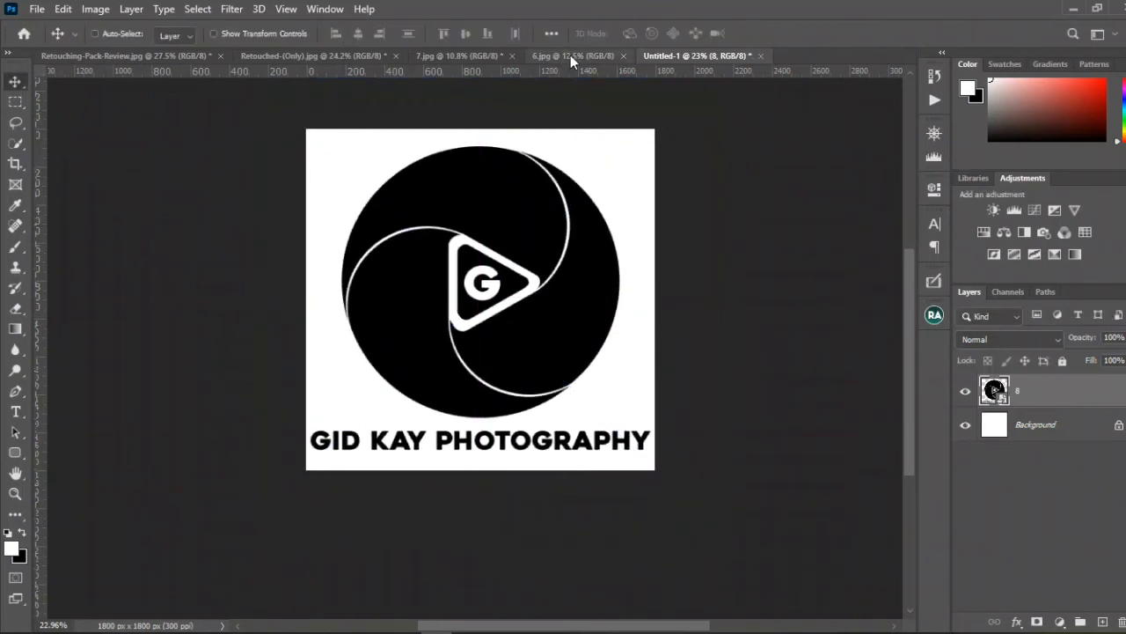
Step: Align the logo layer to the canvas by its vertical and horizontal centers
{"action": "left_click", "coordinate": [550, 35]}
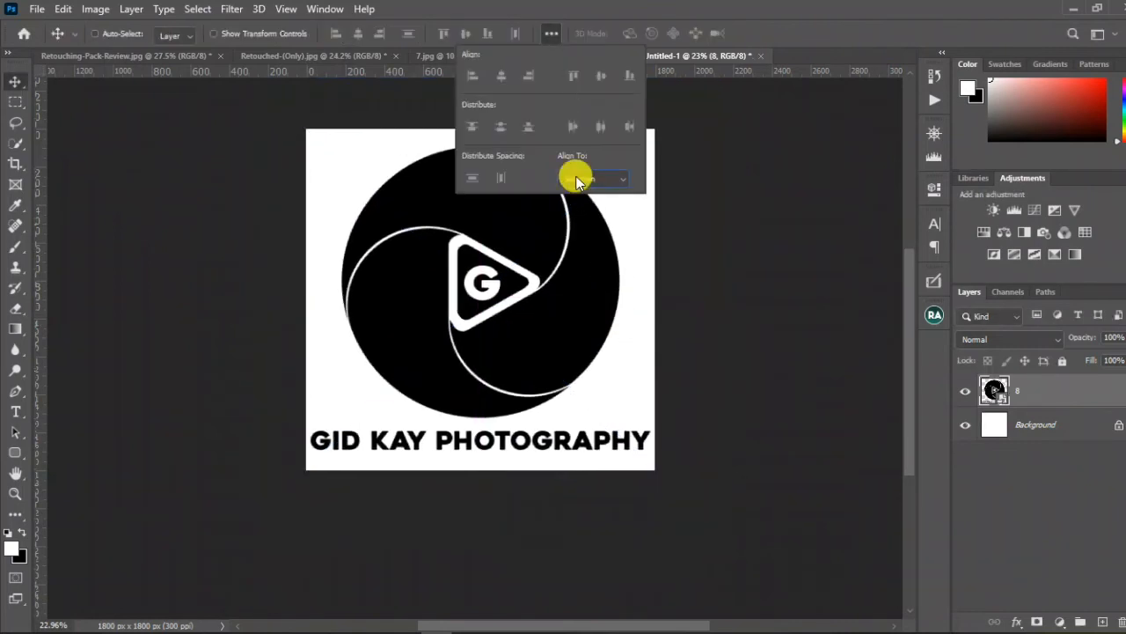
{"action": "left_click", "coordinate": [579, 179]}
{"action": "left_click", "coordinate": [593, 206]}
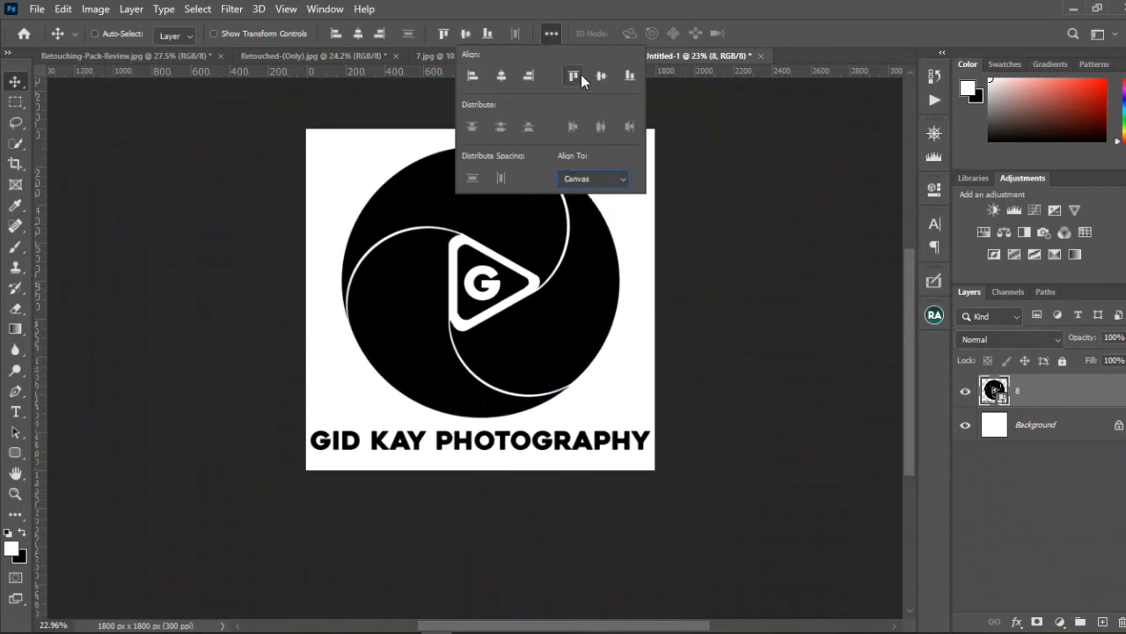
{"action": "left_click", "coordinate": [603, 77]}
{"action": "left_click", "coordinate": [503, 77]}
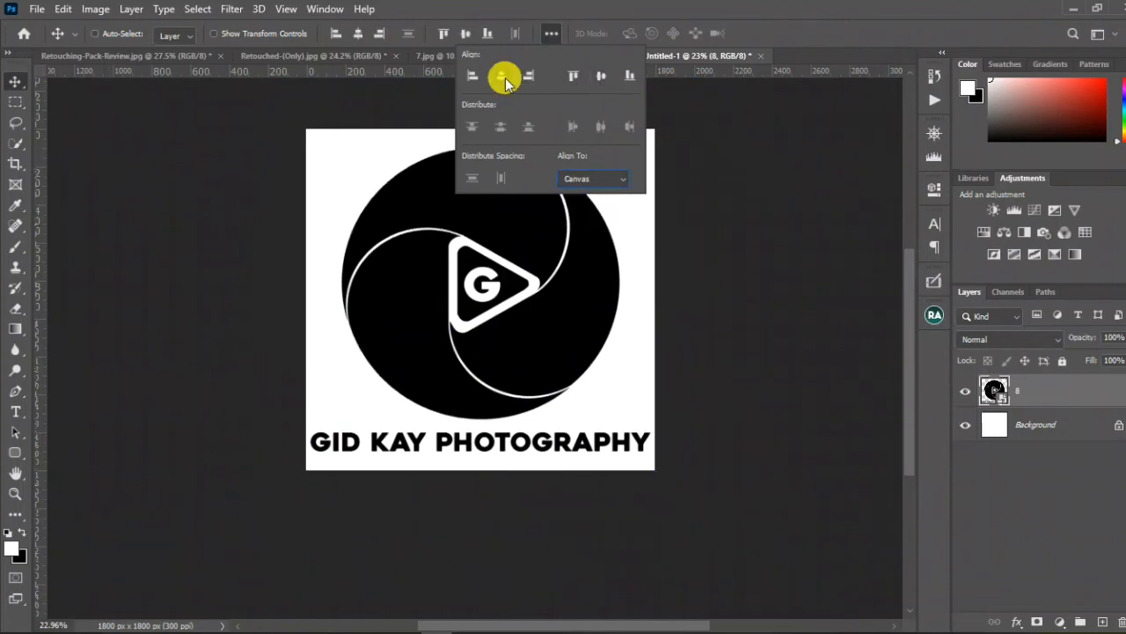
{"action": "left_click", "coordinate": [718, 282]}
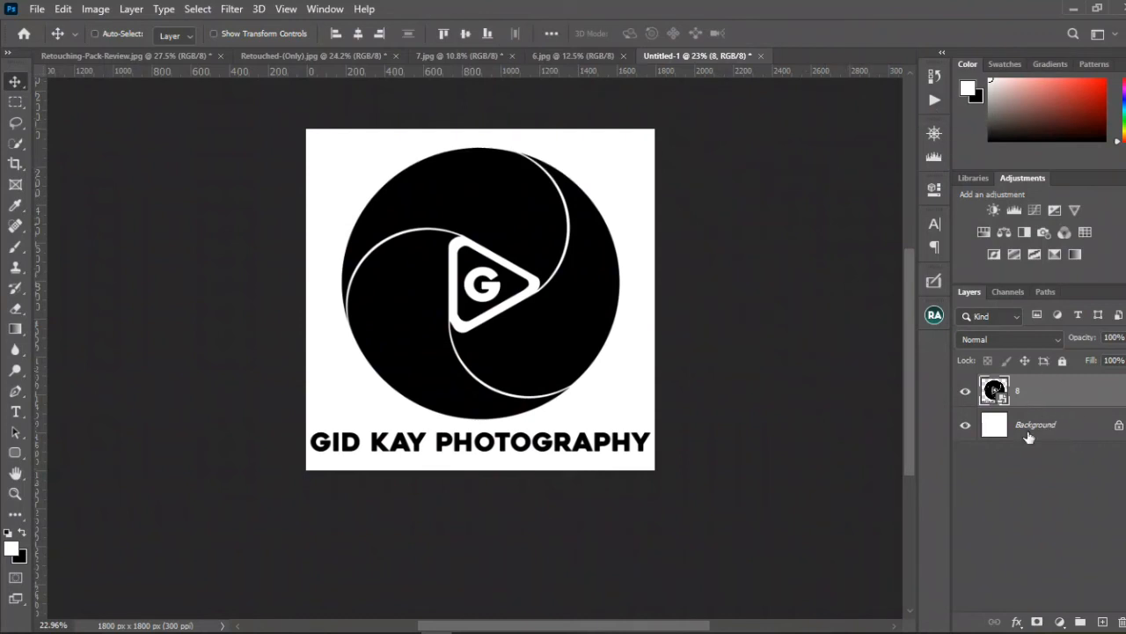
Step: Run the Convert Logo To Brush action on the logo and name the resulting brush Gid kay brush
{"action": "left_click", "coordinate": [933, 101]}
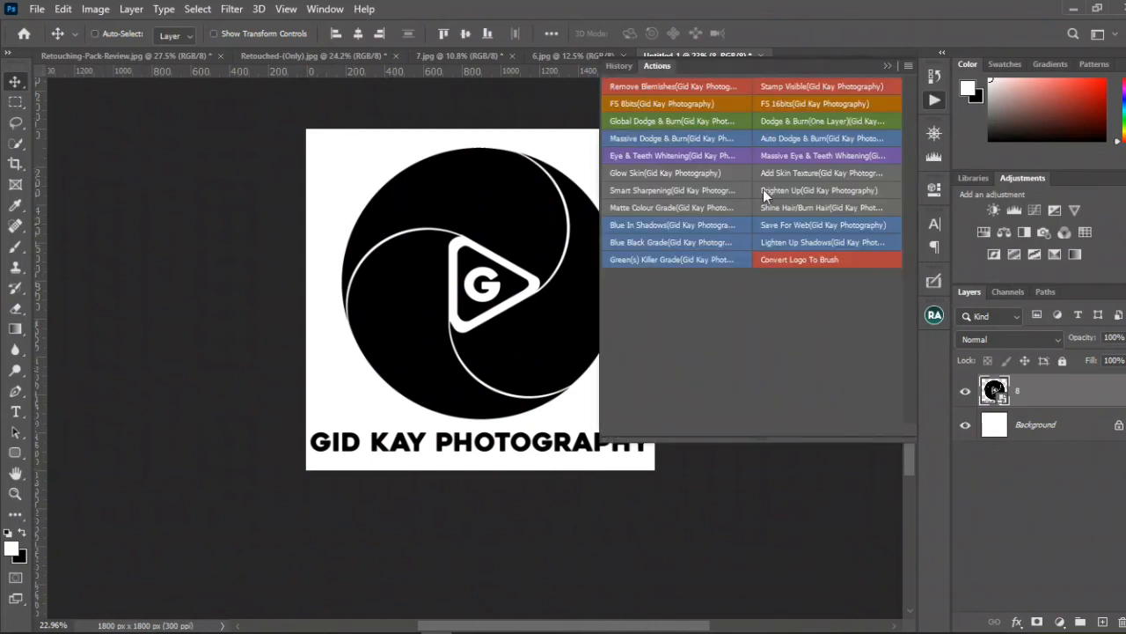
{"action": "left_click", "coordinate": [803, 260]}
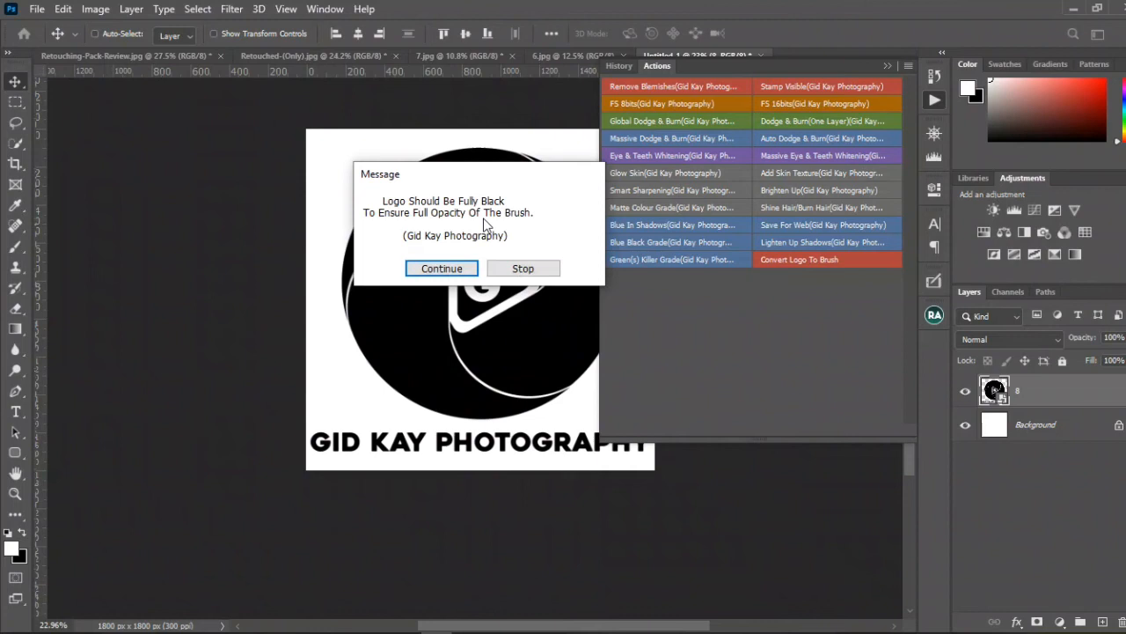
{"action": "left_click", "coordinate": [441, 269]}
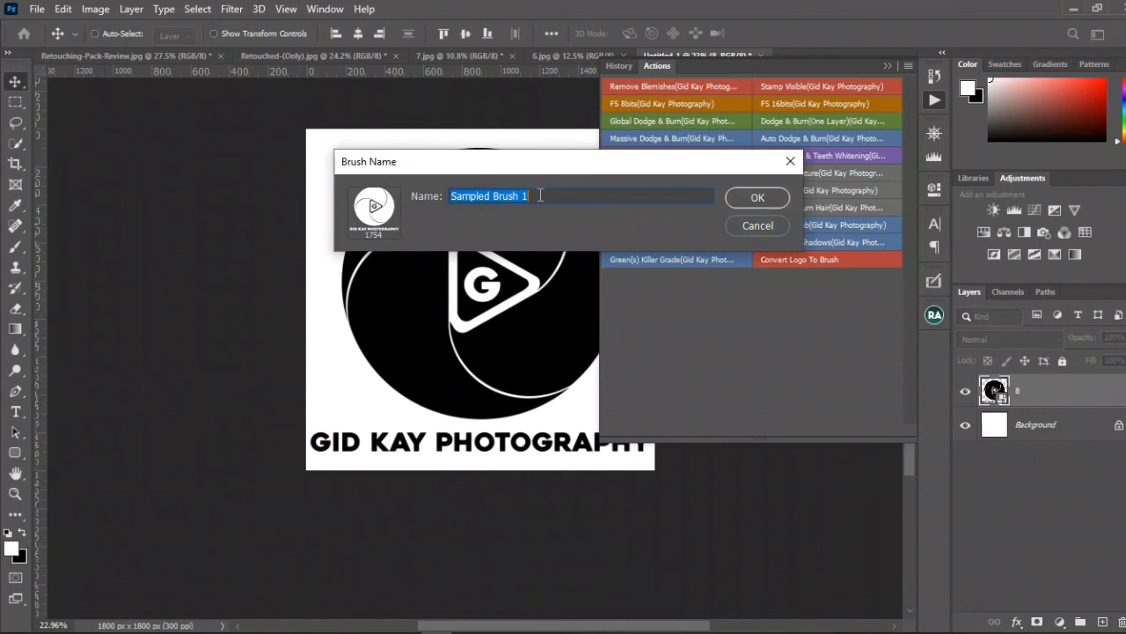
{"action": "type", "text": "Gid kay brush"}
{"action": "left_click", "coordinate": [755, 198]}
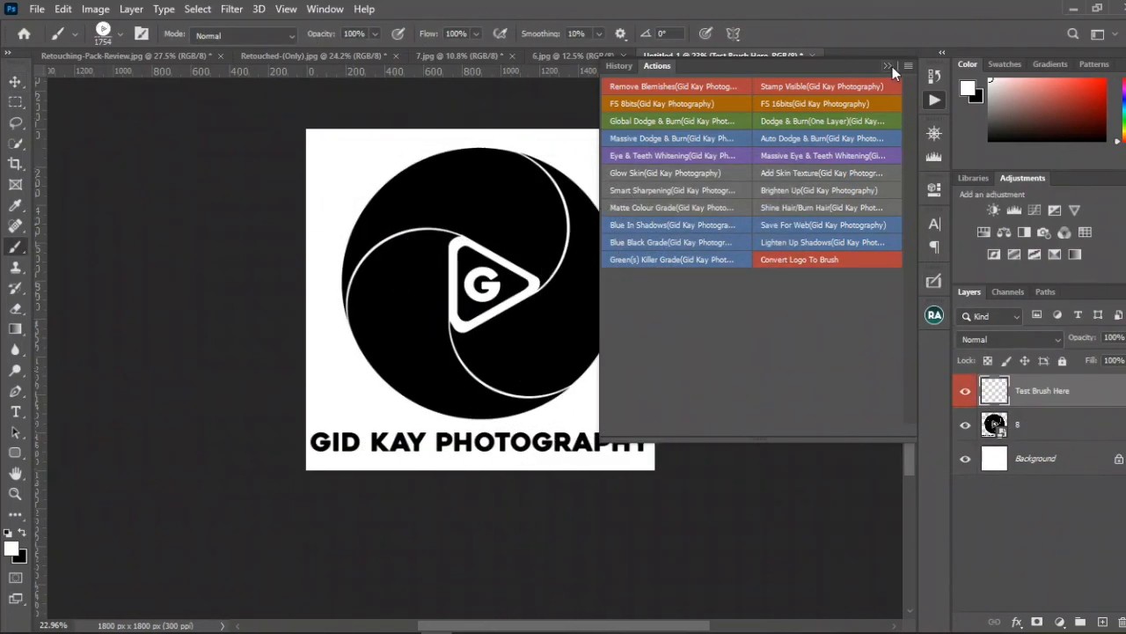
{"action": "left_click", "coordinate": [888, 66]}
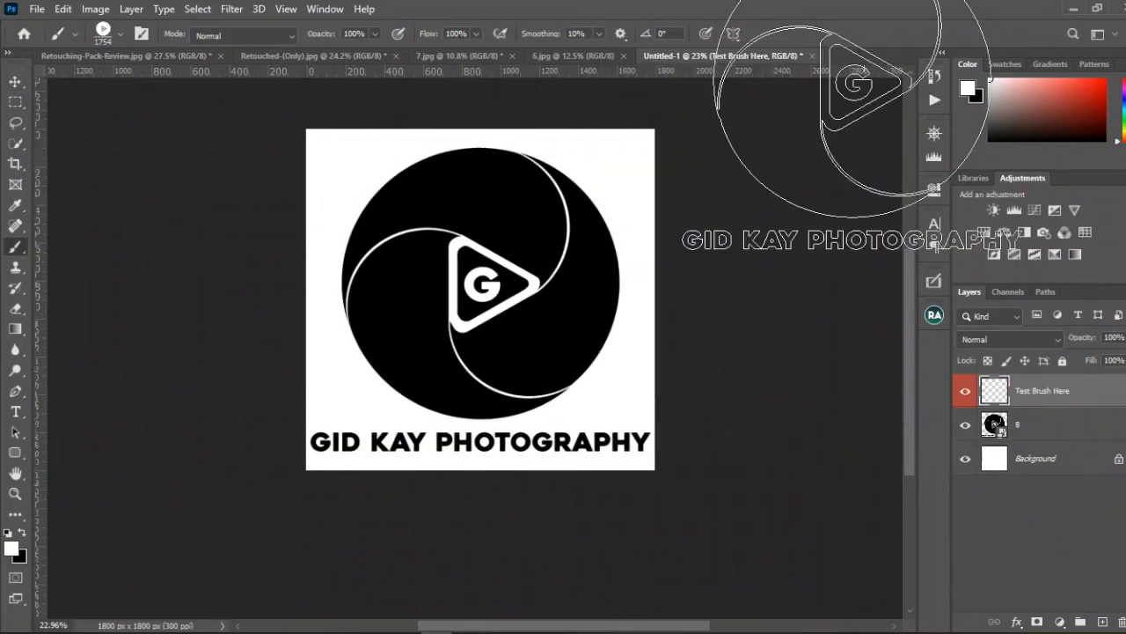
Step: Hide logo layer 8 and reduce the new logo brush to 700 px
{"action": "left_click", "coordinate": [966, 428]}
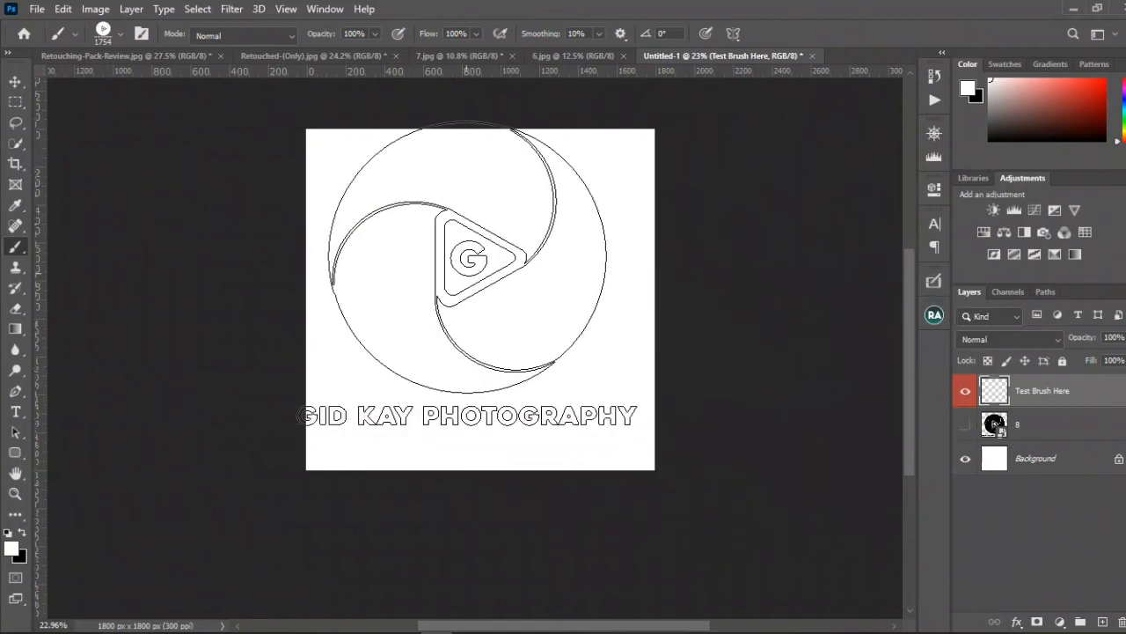
{"action": "key", "text": "bracketleft"}
{"action": "key", "text": "bracketleft"}
{"action": "key", "text": "bracketleft"}
{"action": "key", "text": "bracketleft"}
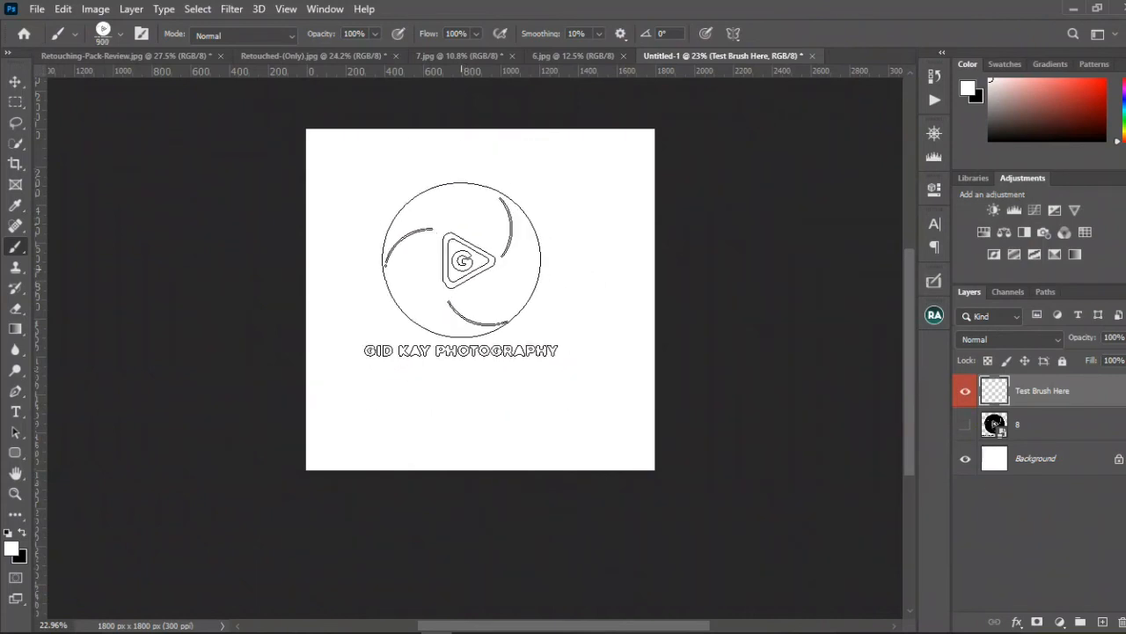
{"action": "key", "text": "bracketleft"}
{"action": "key", "text": "bracketleft"}
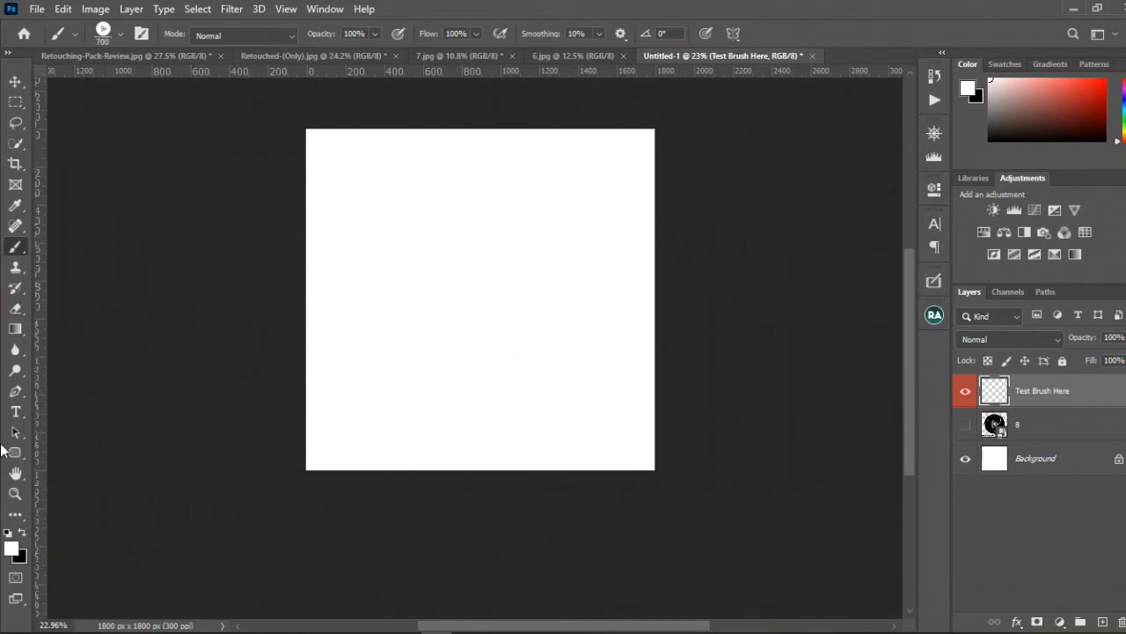
Step: Make black the foreground color and stamp the logo brush four times on the Test Brush Here layer
{"action": "left_click", "coordinate": [22, 531]}
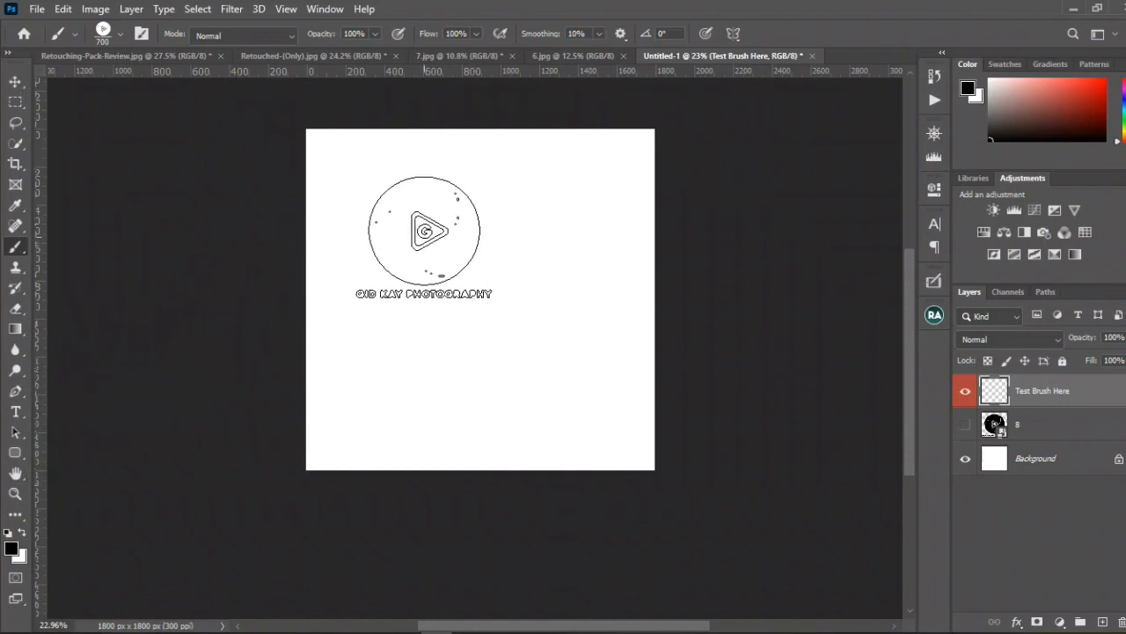
{"action": "left_click", "coordinate": [421, 224]}
{"action": "left_click", "coordinate": [540, 224]}
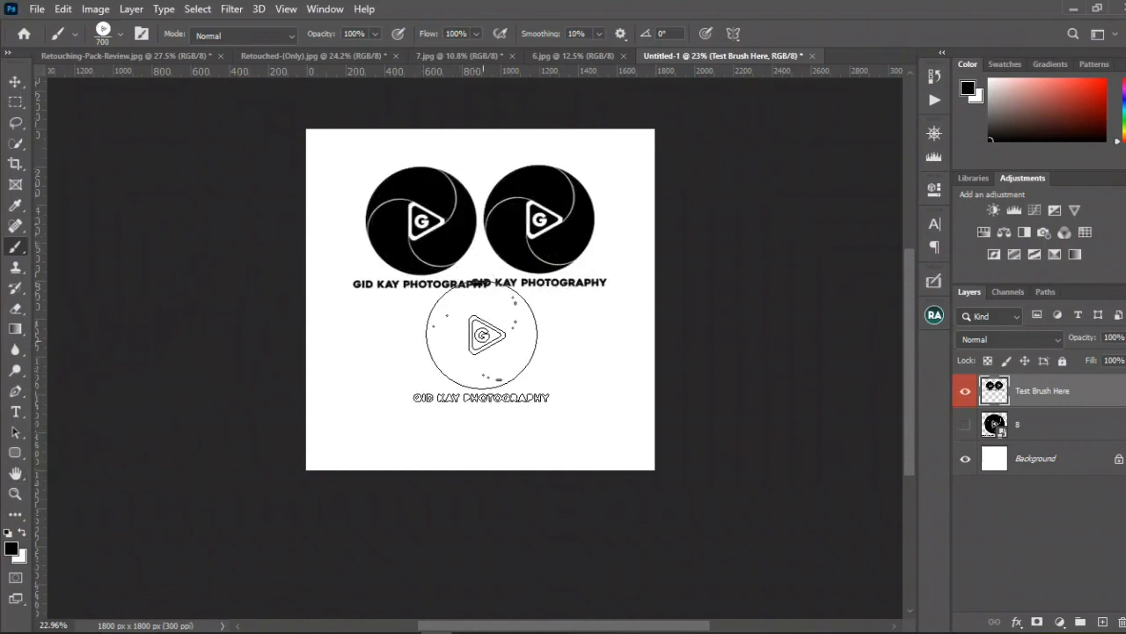
{"action": "left_click", "coordinate": [482, 335]}
{"action": "left_click", "coordinate": [408, 361]}
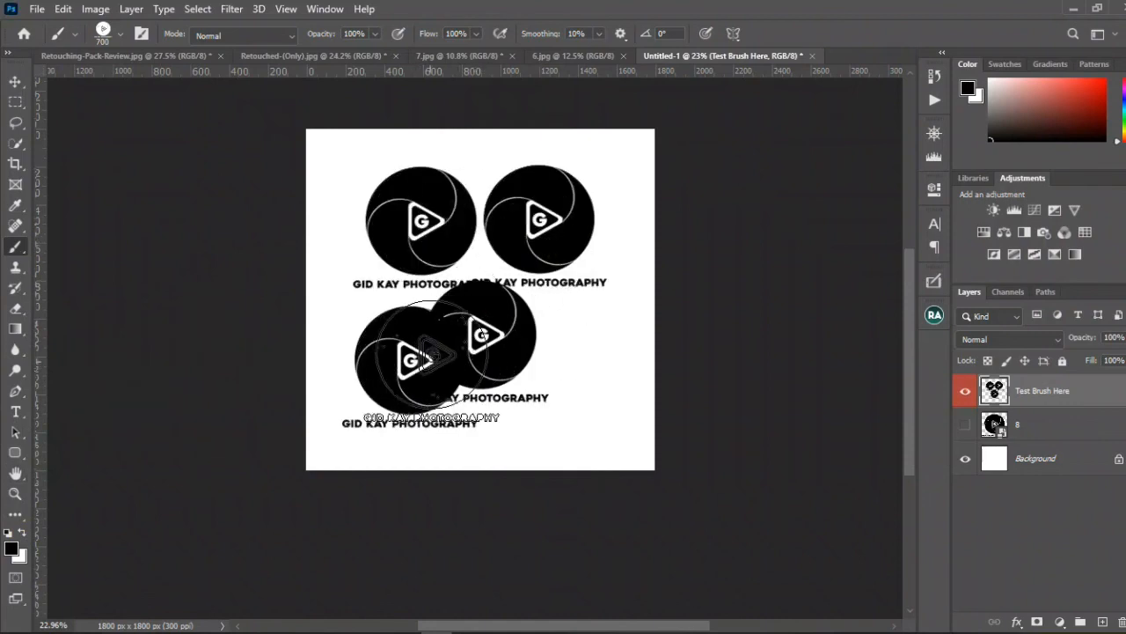
Step: Switch to the 7.jpg photo and choose the Gid kay brush preset for the Brush tool
{"action": "left_click", "coordinate": [568, 54]}
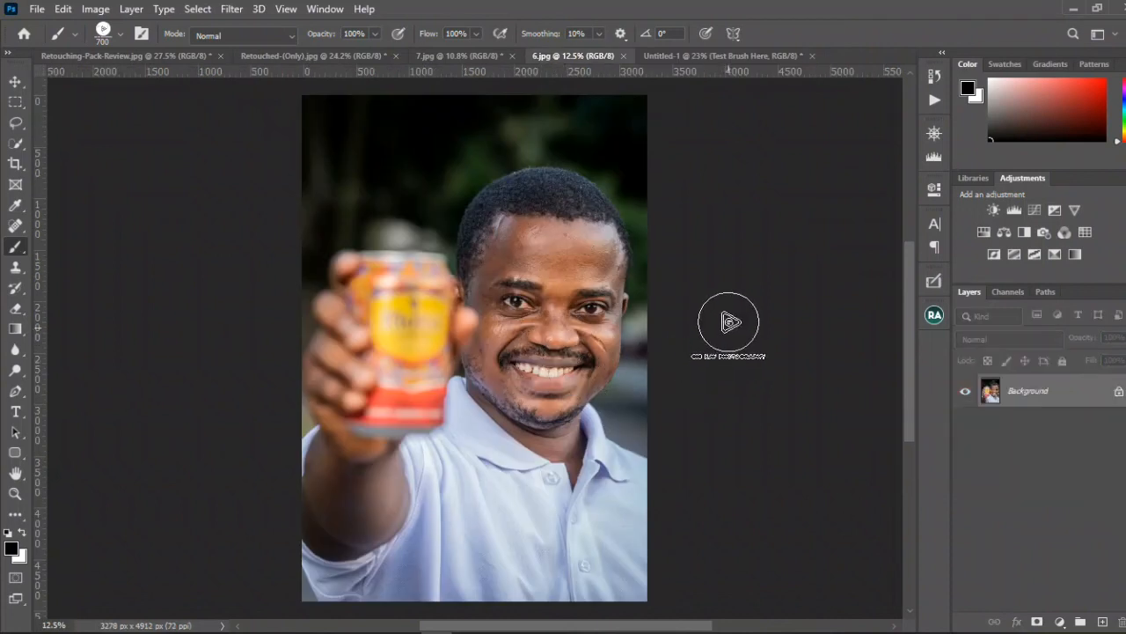
{"action": "left_click", "coordinate": [466, 58]}
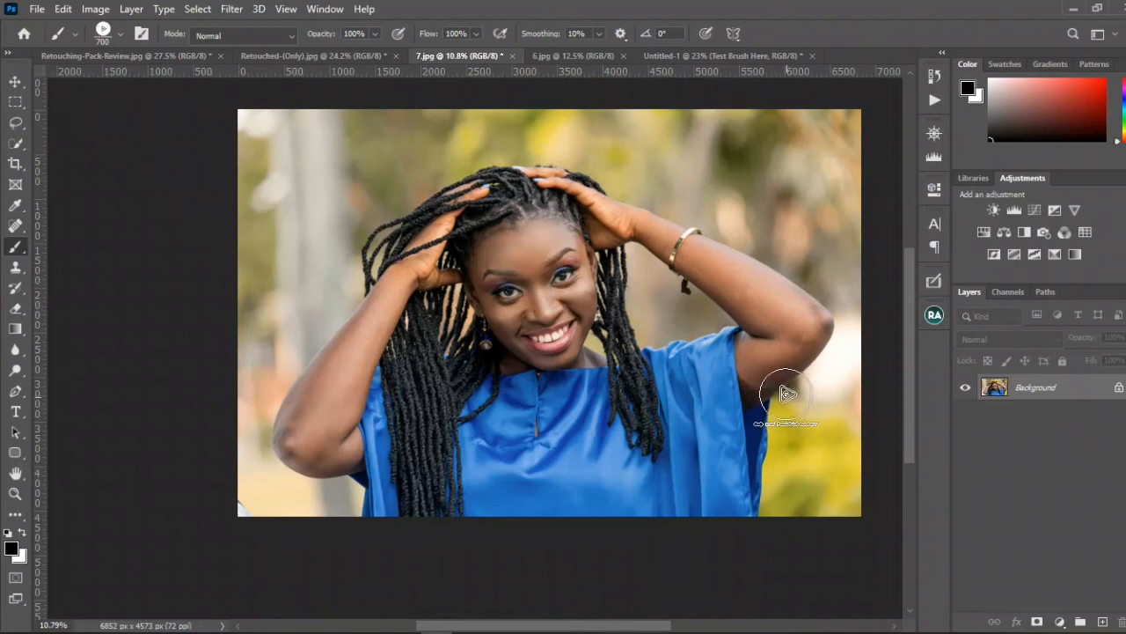
{"action": "mouse_move", "coordinate": [131, 622]}
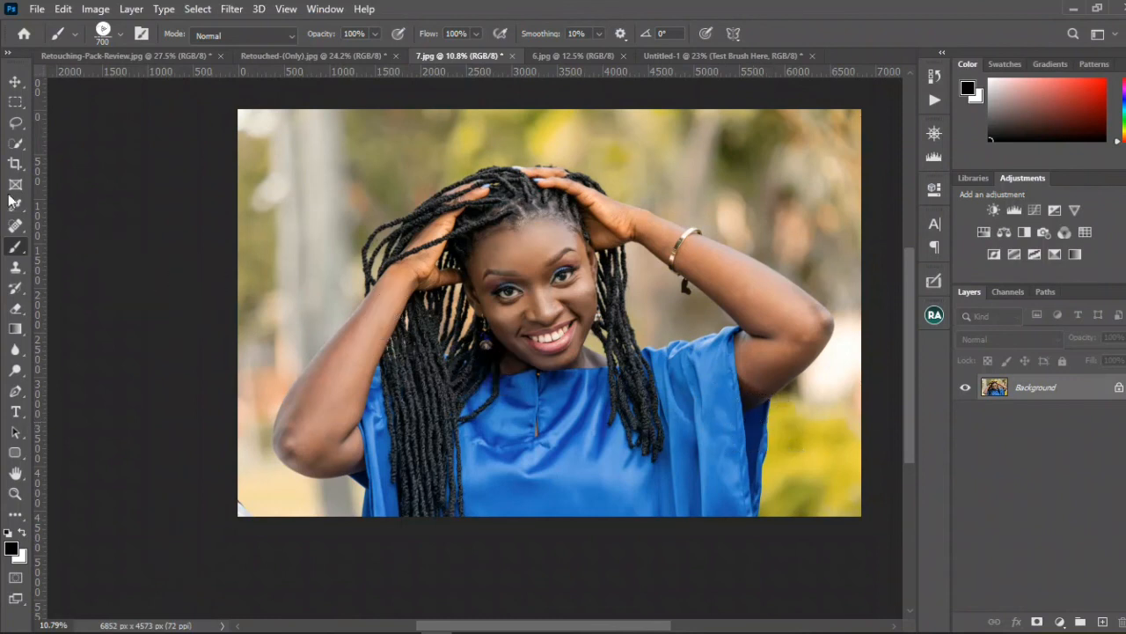
{"action": "left_click", "coordinate": [15, 81]}
{"action": "left_click", "coordinate": [15, 247]}
{"action": "right_click", "coordinate": [457, 243]}
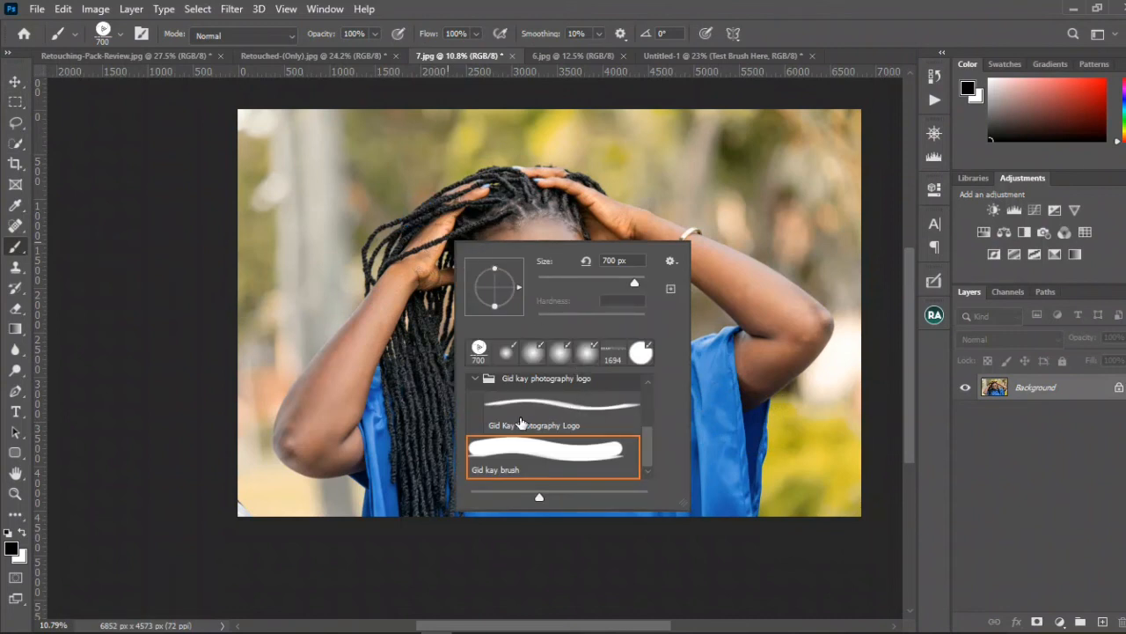
{"action": "left_click", "coordinate": [517, 464]}
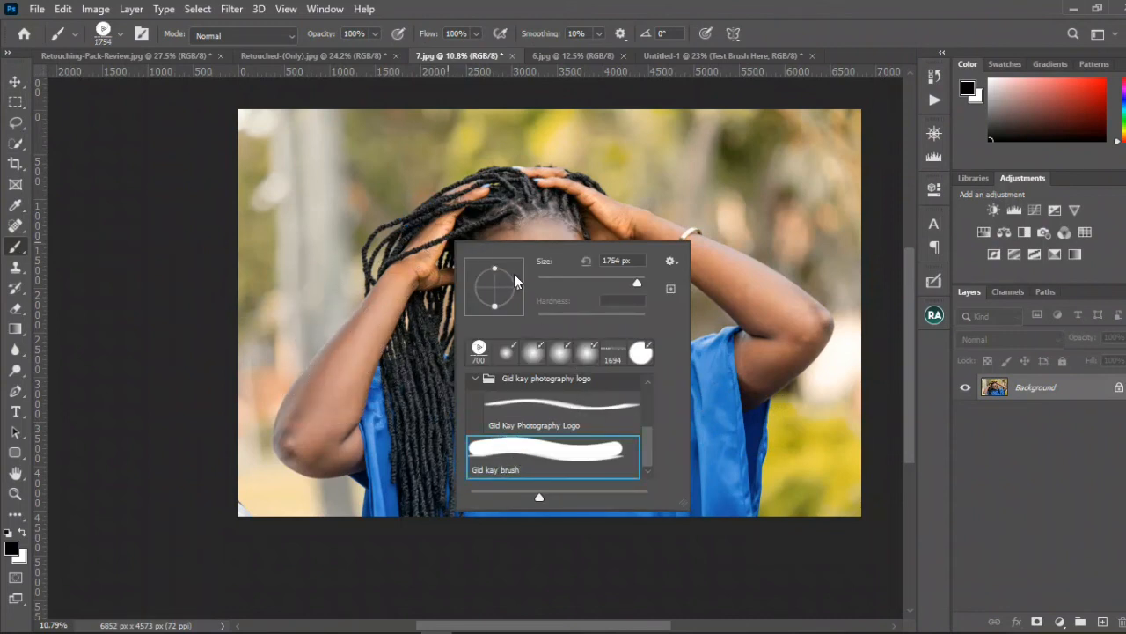
{"action": "key", "text": "Return"}
Step: Size the logo brush to 300 px and stamp it in white near the lower-right corner of the 7.jpg photo
{"action": "key", "text": "bracketleft"}
{"action": "key", "text": "bracketleft"}
{"action": "key", "text": "bracketleft"}
{"action": "key", "text": "bracketleft"}
{"action": "key", "text": "bracketleft"}
{"action": "key", "text": "bracketleft"}
{"action": "key", "text": "bracketleft"}
{"action": "key", "text": "bracketleft"}
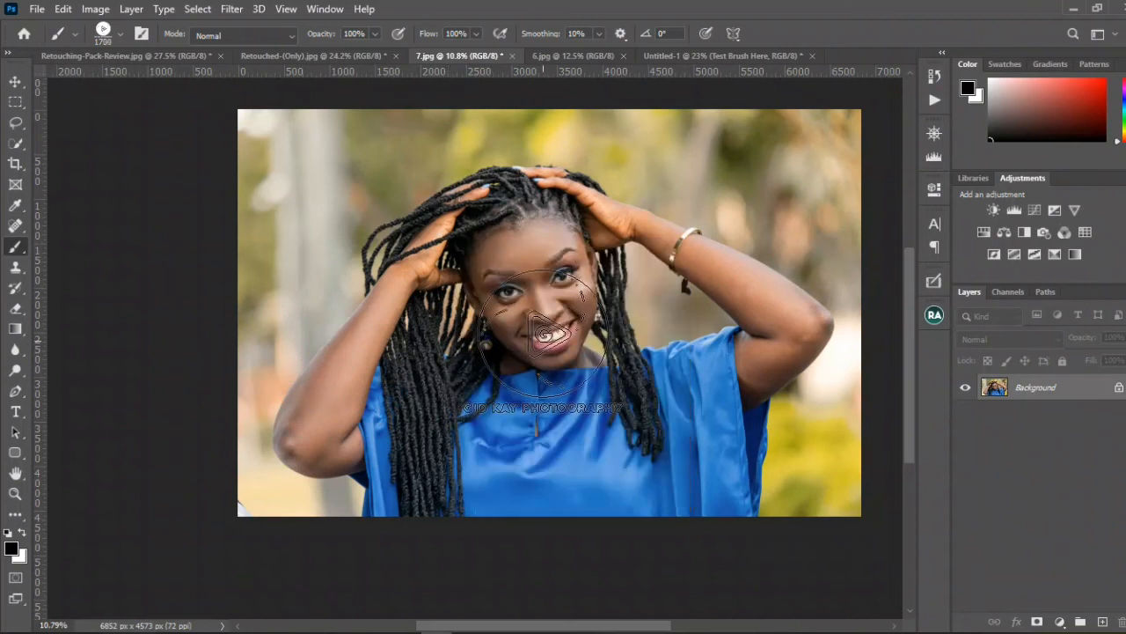
{"action": "key", "text": "bracketleft"}
{"action": "key", "text": "bracketleft"}
{"action": "key", "text": "bracketleft"}
{"action": "key", "text": "bracketleft"}
{"action": "key", "text": "bracketleft"}
{"action": "key", "text": "bracketleft"}
{"action": "key", "text": "bracketleft"}
{"action": "key", "text": "bracketleft"}
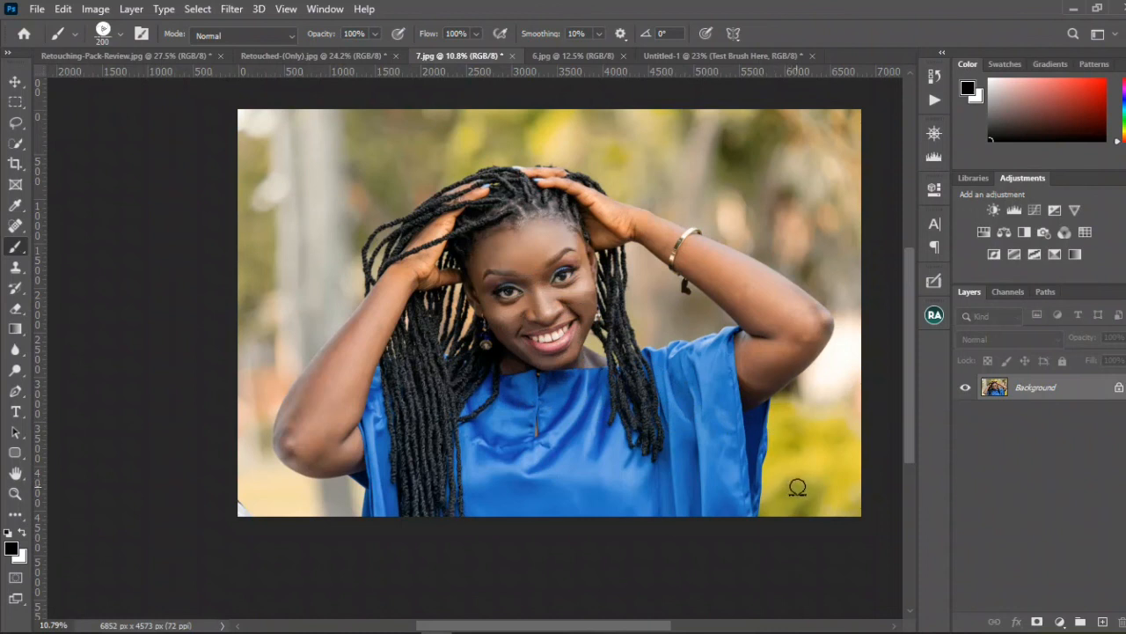
{"action": "key", "text": "x"}
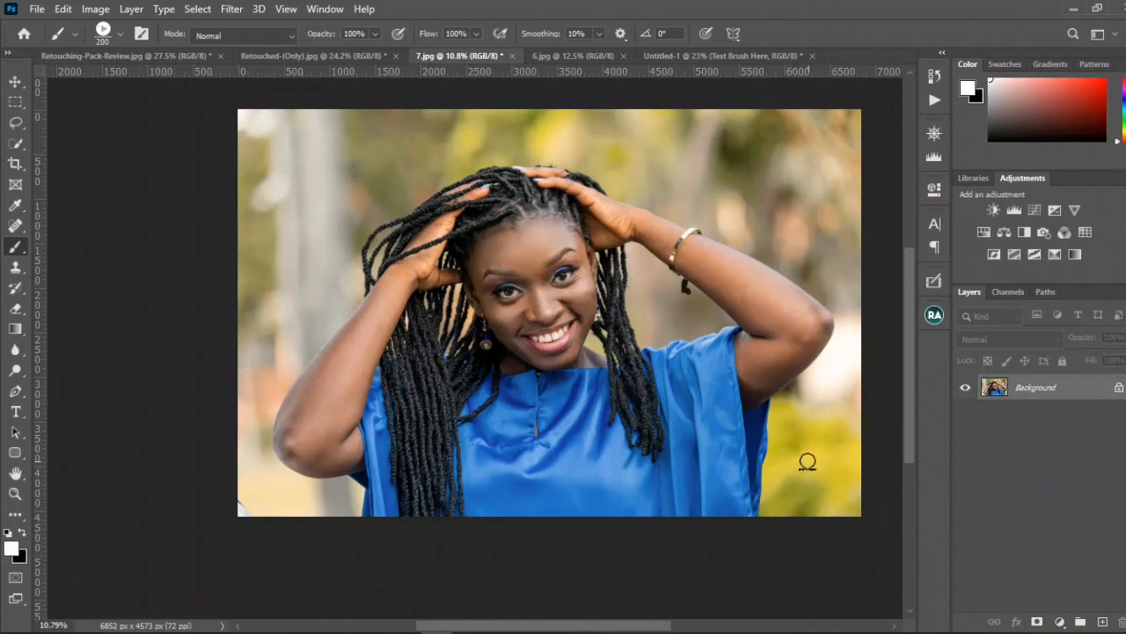
{"action": "key", "text": "bracketright"}
{"action": "left_click", "coordinate": [803, 465]}
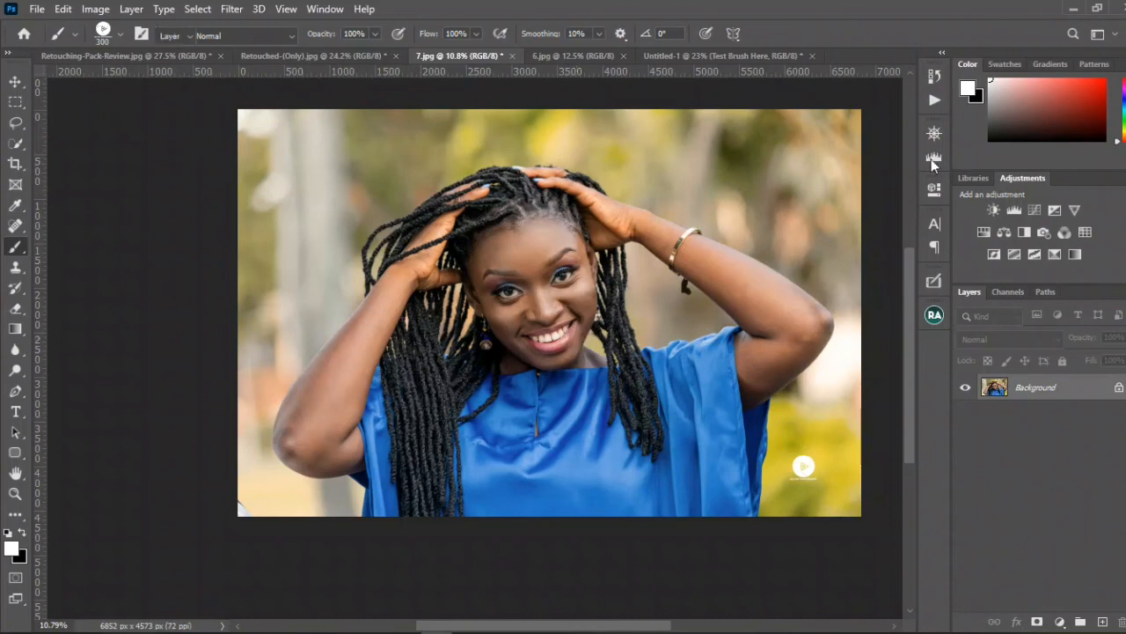
{"action": "key", "text": "v"}
{"action": "left_click", "coordinate": [934, 132]}
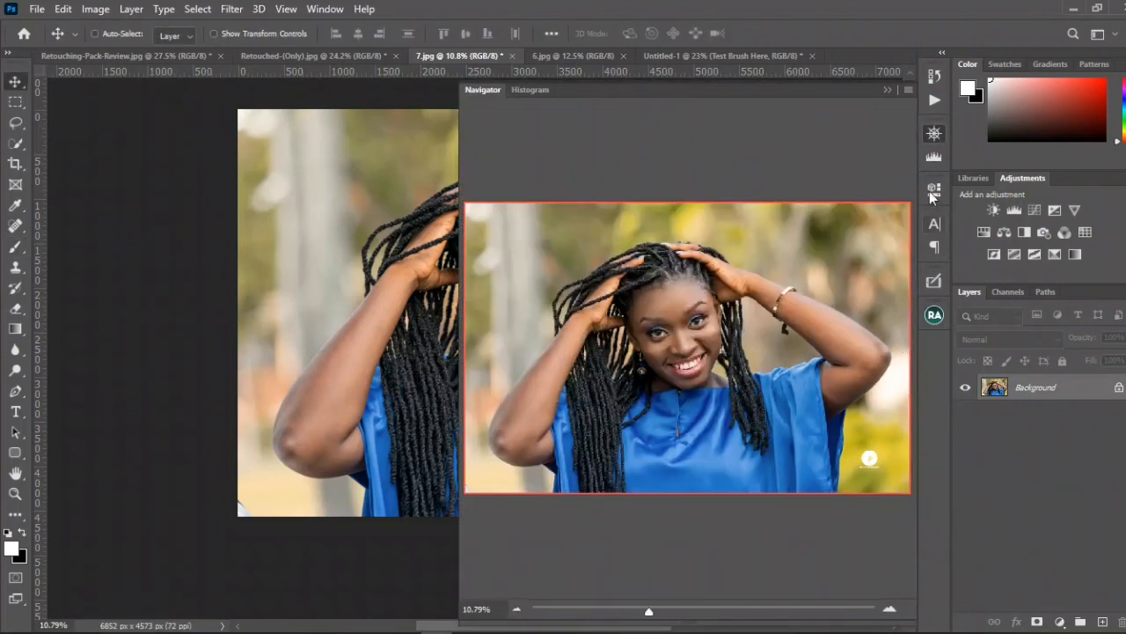
{"action": "left_click", "coordinate": [888, 89]}
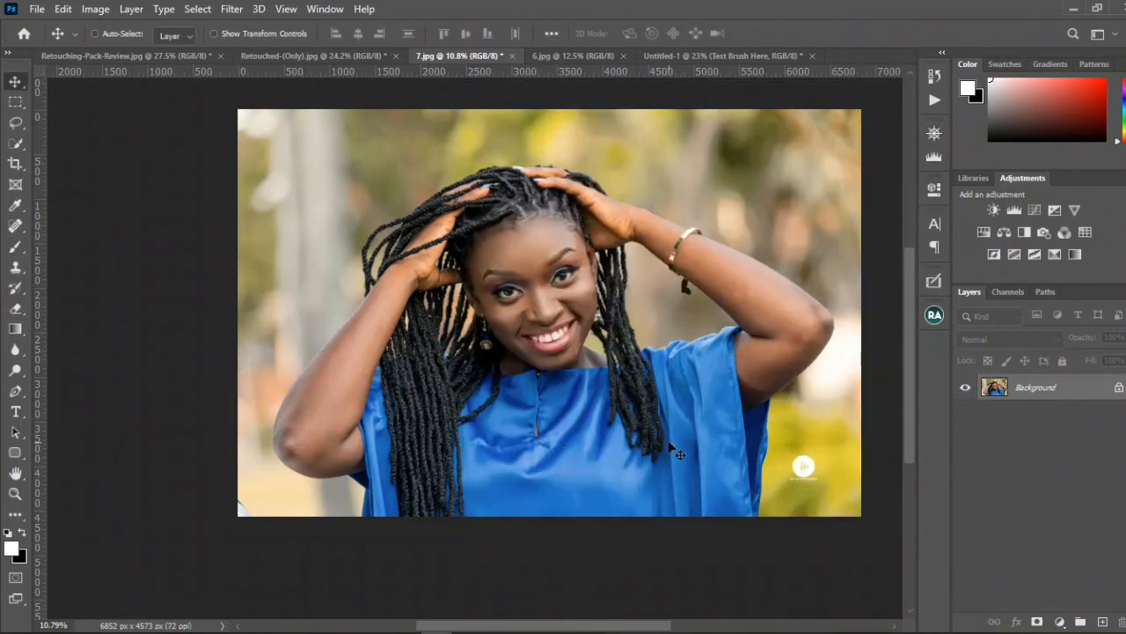
Step: Make black the foreground color and stamp the logo brush just above the white logo on the photo
{"action": "key", "text": "b"}
{"action": "key", "text": "x"}
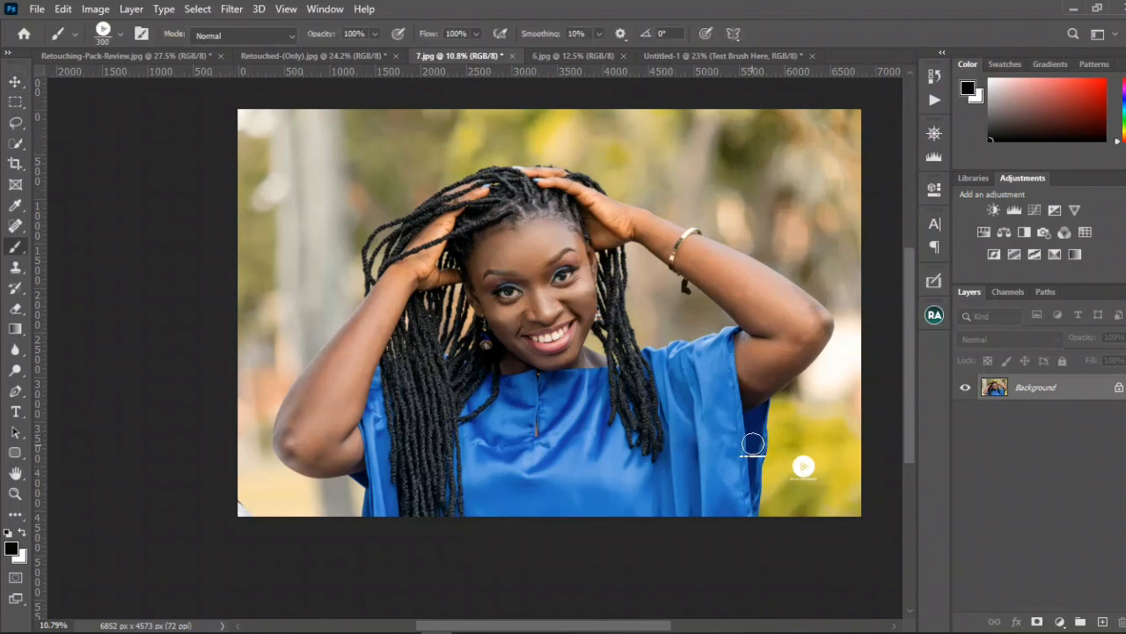
{"action": "left_click", "coordinate": [805, 427]}
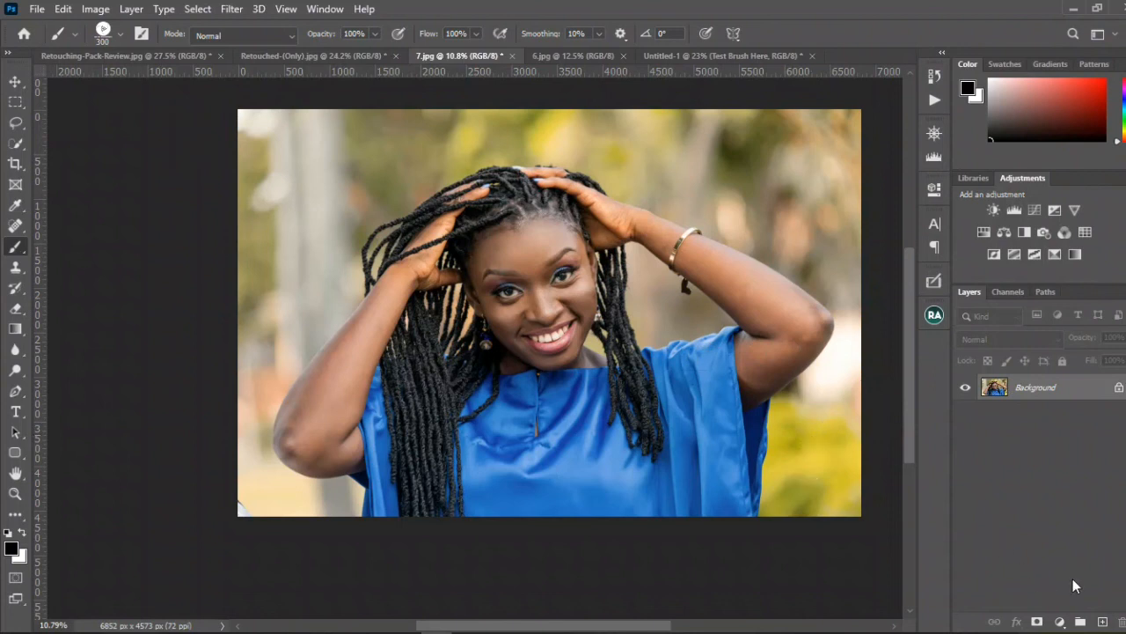
Step: Create a new layer above the photo and stamp the logo on it in black near the lower-right corner
{"action": "left_click", "coordinate": [1100, 621]}
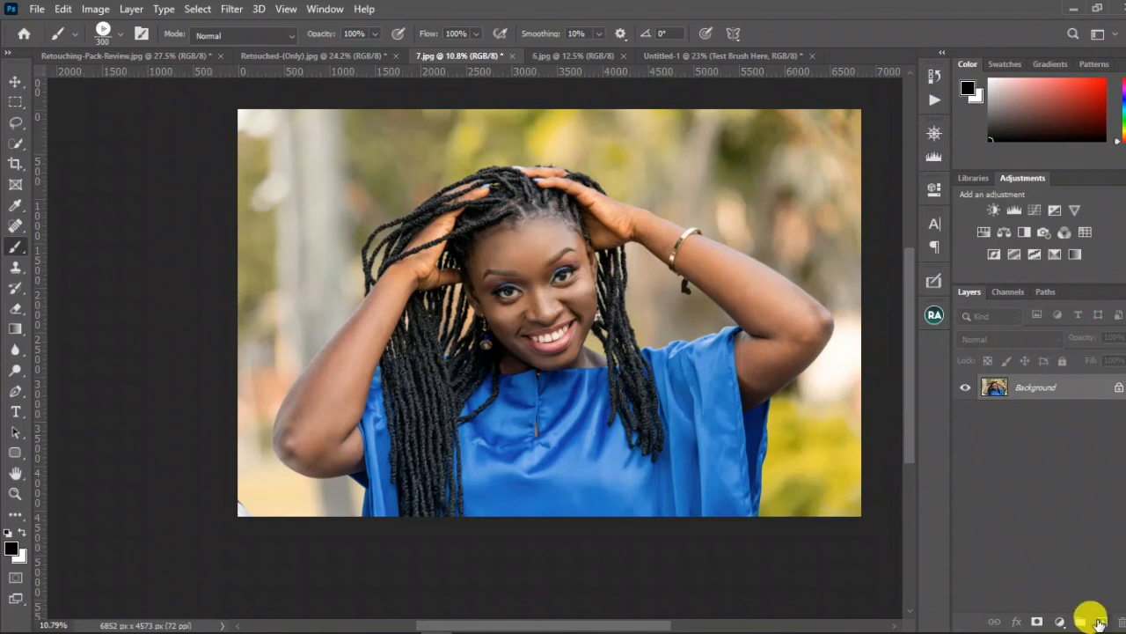
{"action": "left_click", "coordinate": [814, 465]}
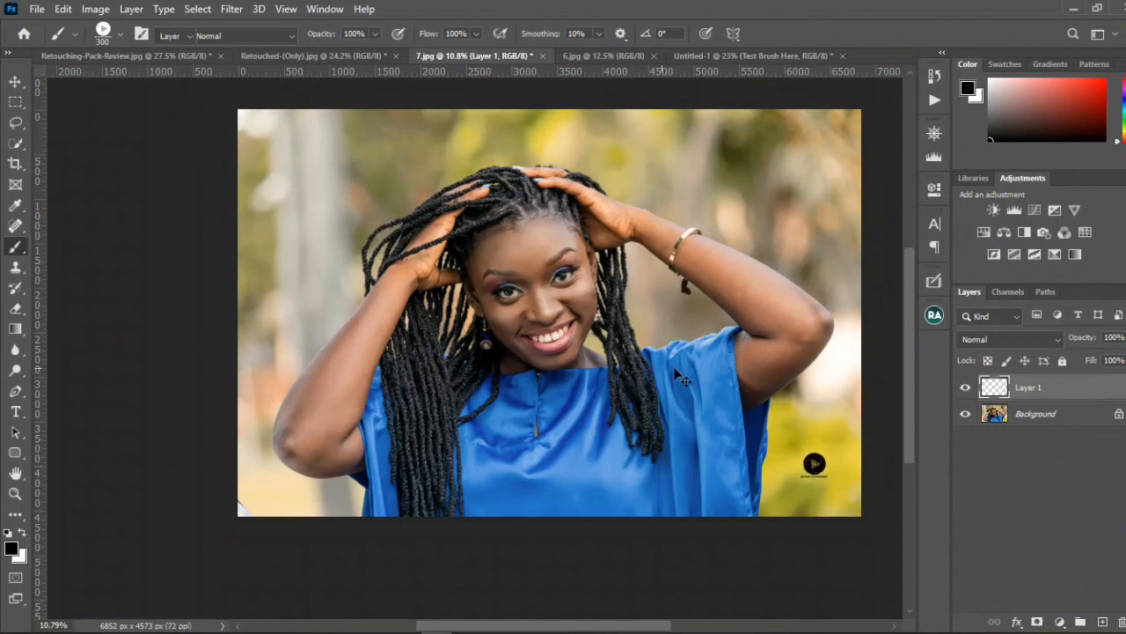
Step: Move the black logo on Layer 1 across to the blurred background beside the woman's raised elbow, and hide the layer
{"action": "key", "text": "v"}
{"action": "mouse_move", "coordinate": [815, 465]}
{"action": "left_mouse_down"}
{"action": "mouse_move", "coordinate": [326, 314]}
{"action": "mouse_move", "coordinate": [276, 356]}
{"action": "left_mouse_up"}
{"action": "left_click", "coordinate": [966, 388]}
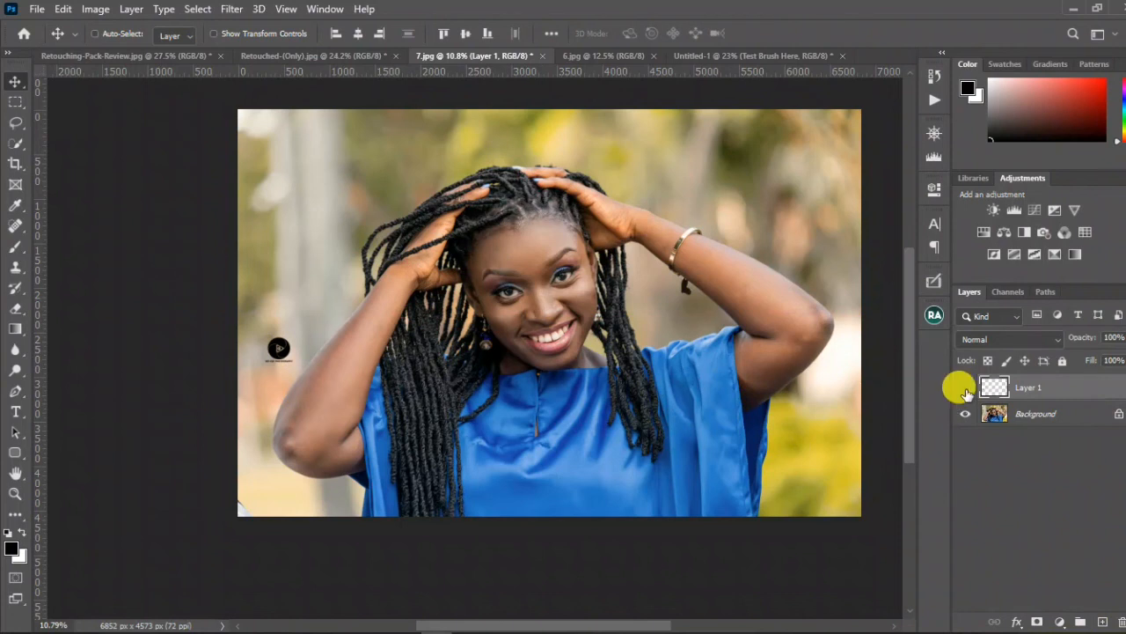
Step: Stamp the logo brush in black directly on the Background layer near the photo's lower-right corner
{"action": "left_click", "coordinate": [1018, 419]}
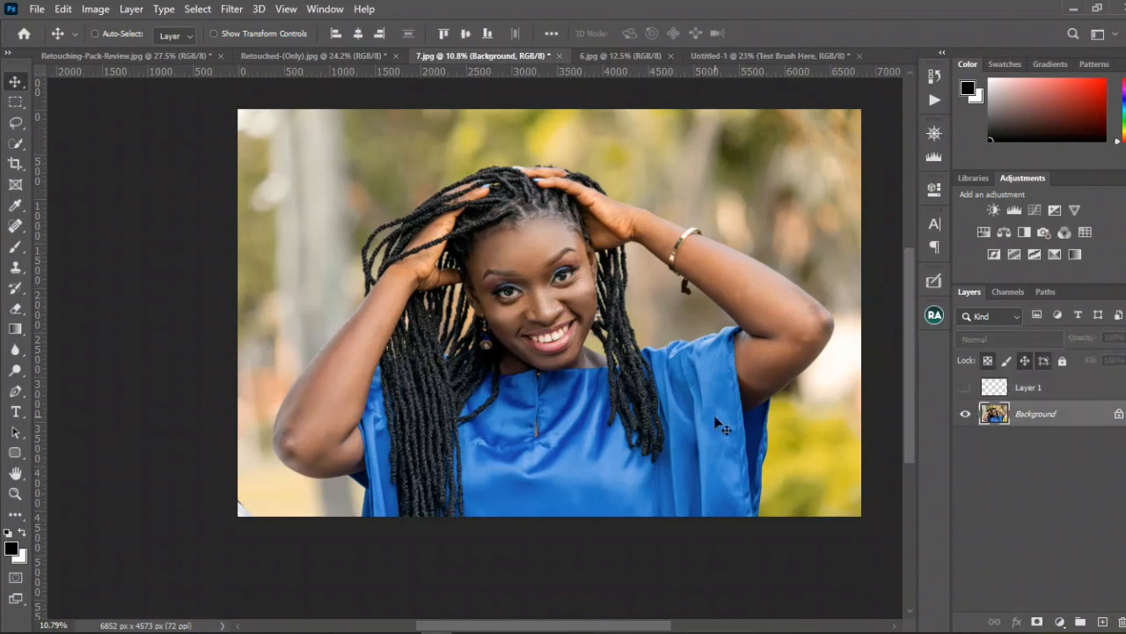
{"action": "key", "text": "b"}
{"action": "left_click", "coordinate": [820, 454]}
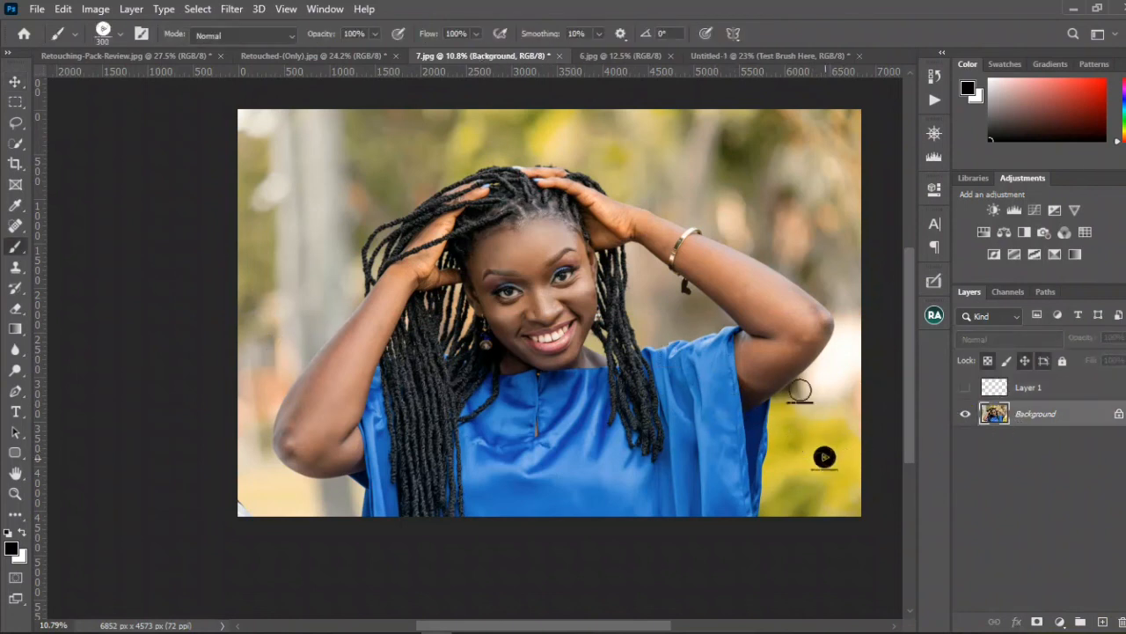
Step: Try to move the logo stamped on the Background layer upward
{"action": "key", "text": "v"}
{"action": "mouse_move", "coordinate": [821, 469]}
{"action": "left_mouse_down"}
{"action": "mouse_move", "coordinate": [722, 419]}
{"action": "mouse_move", "coordinate": [676, 334]}
{"action": "mouse_move", "coordinate": [805, 377]}
{"action": "left_mouse_up"}
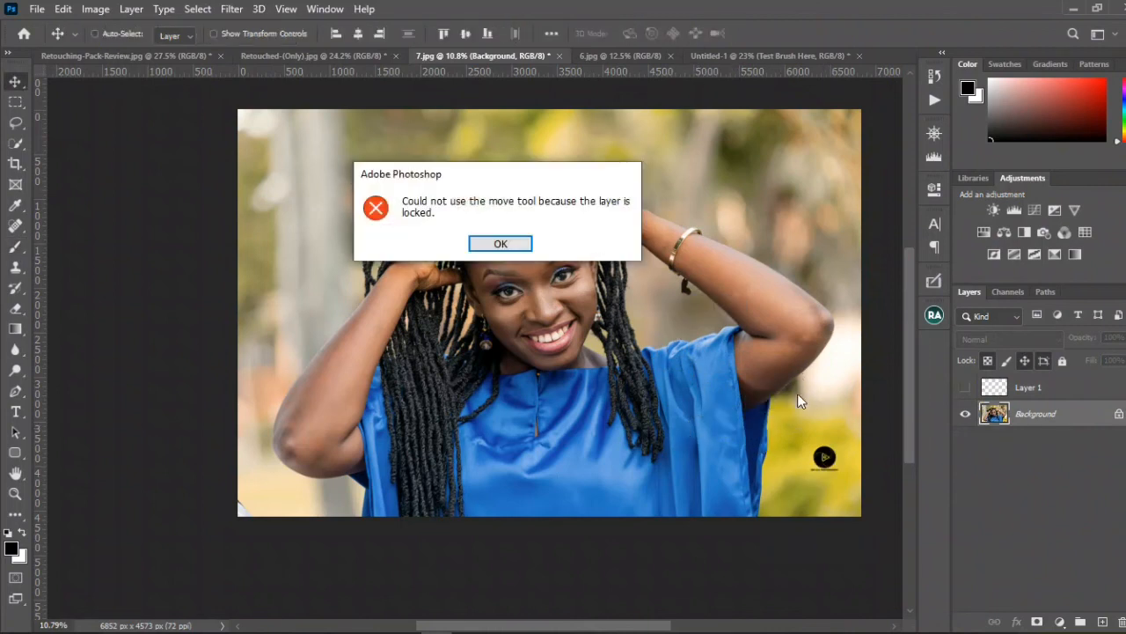
{"action": "left_click", "coordinate": [506, 244]}
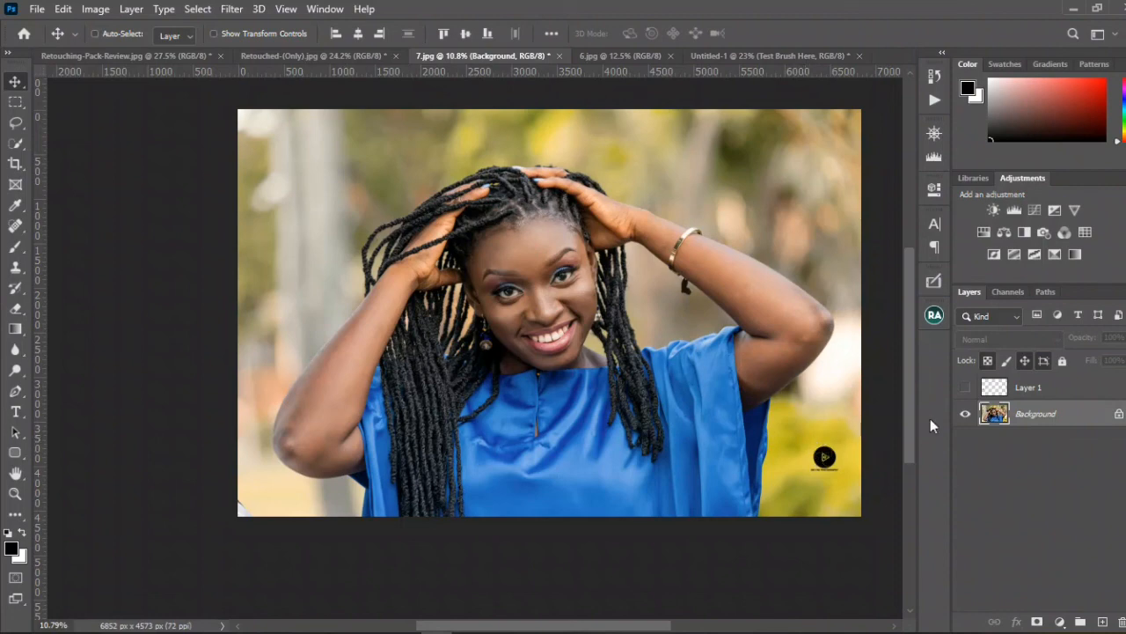
Step: Toggle the Background layer's visibility to check the stamped logo, and undo the stamp on that layer
{"action": "left_click", "coordinate": [965, 414]}
{"action": "left_click", "coordinate": [965, 414]}
{"action": "key", "text": "ctrl+comma"}
{"action": "key", "text": "ctrl+comma"}
{"action": "key", "text": "ctrl+z"}
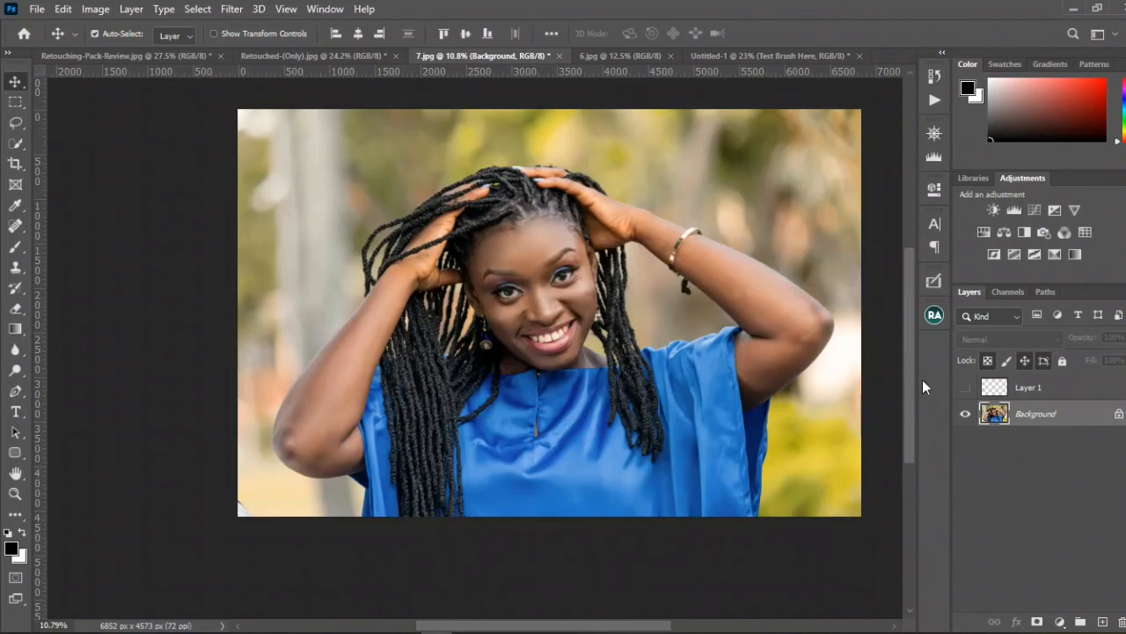
Step: Show Layer 1 again and move its logo to the lower-right corner of the photo
{"action": "left_click", "coordinate": [963, 388]}
{"action": "left_click", "coordinate": [963, 389]}
{"action": "left_click", "coordinate": [1028, 388]}
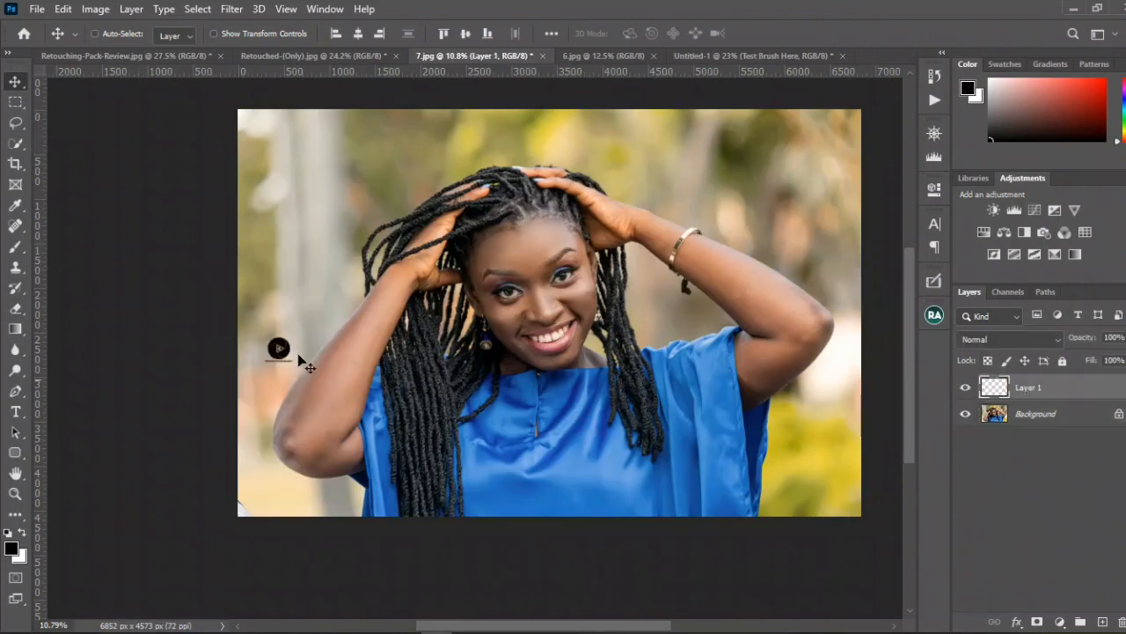
{"action": "left_click_drag", "start_coordinate": [252, 350], "coordinate": [819, 475]}
Step: Open the list of recorded actions
{"action": "left_click", "coordinate": [934, 99]}
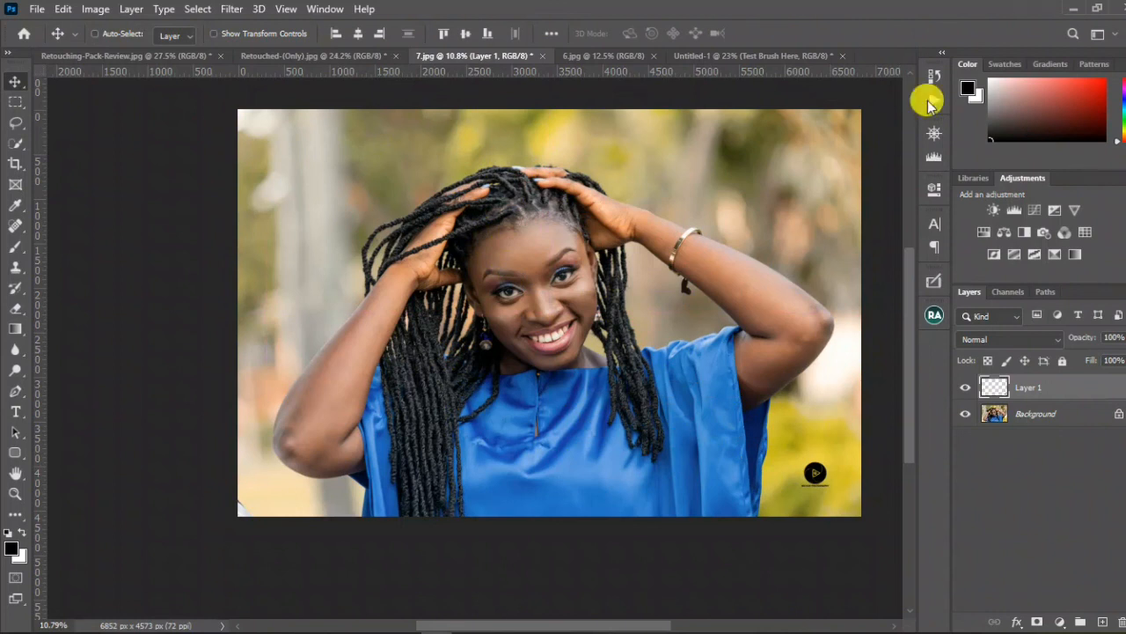